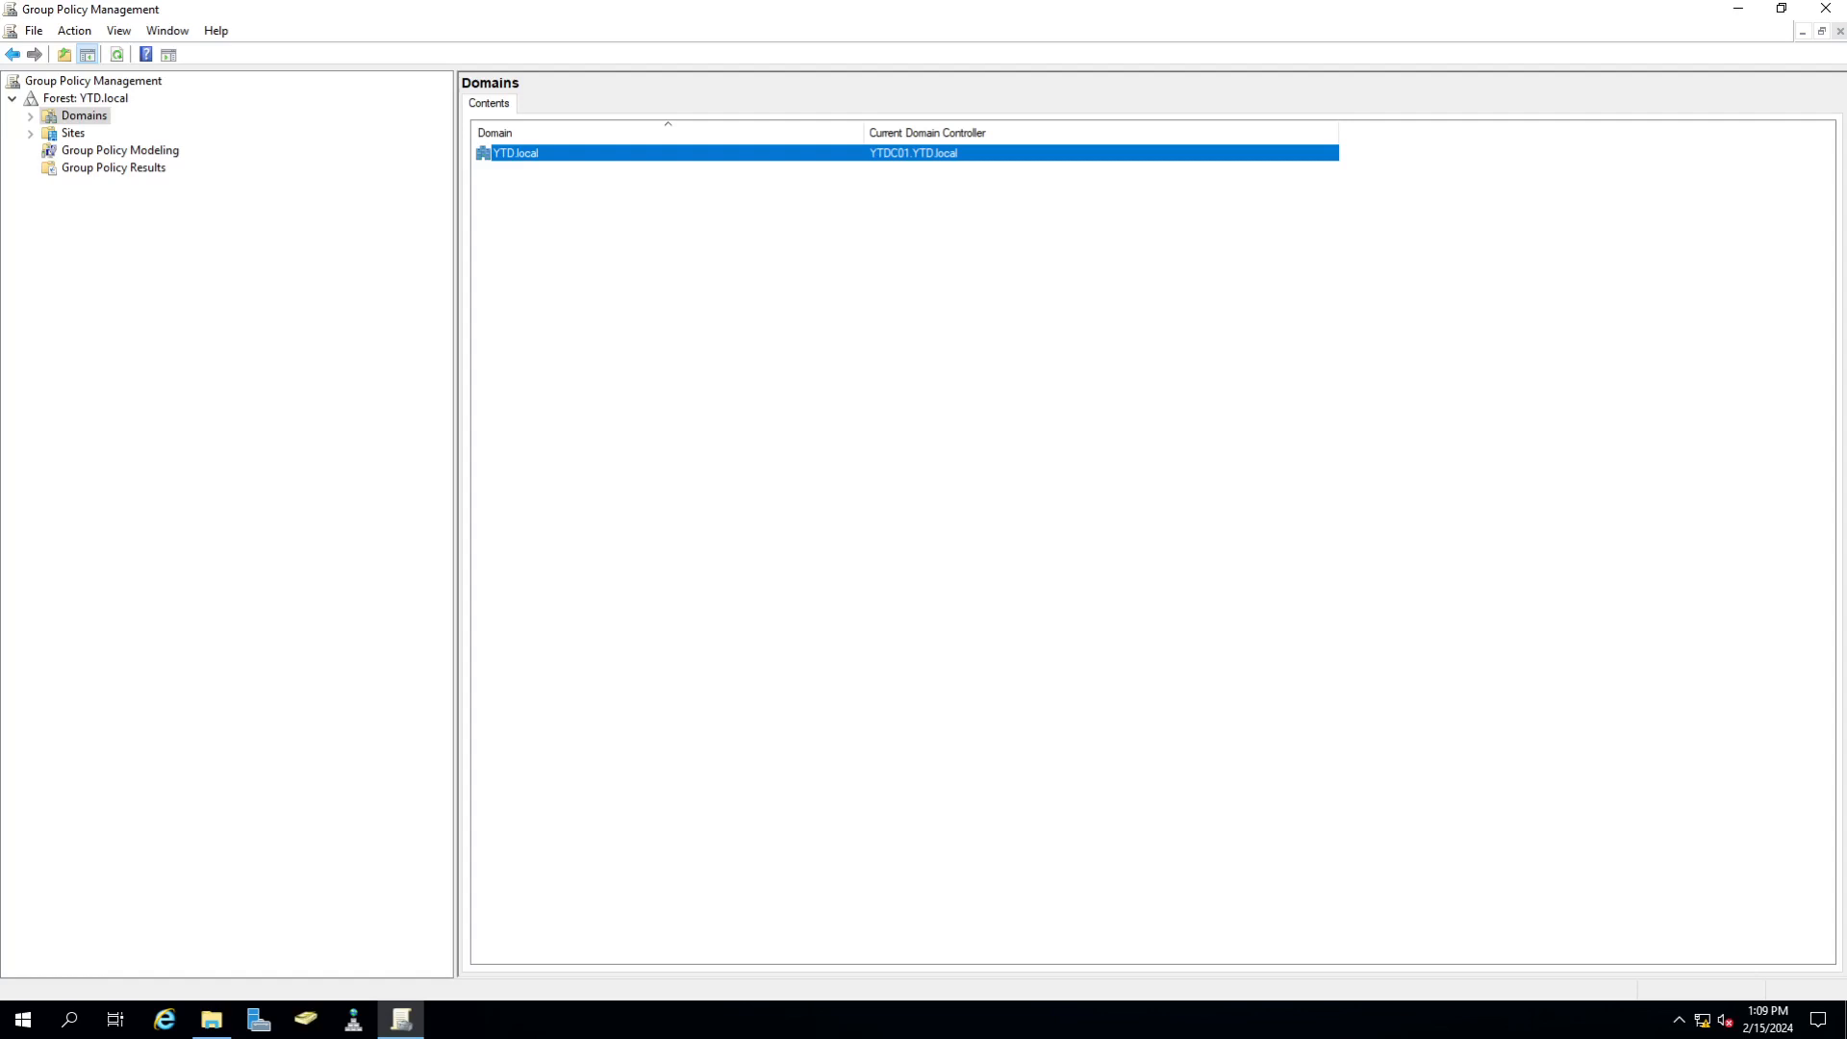
- Expand the YTD.local domain in the console tree down to the Administrative OU under YTD-251
left_click(30, 115)
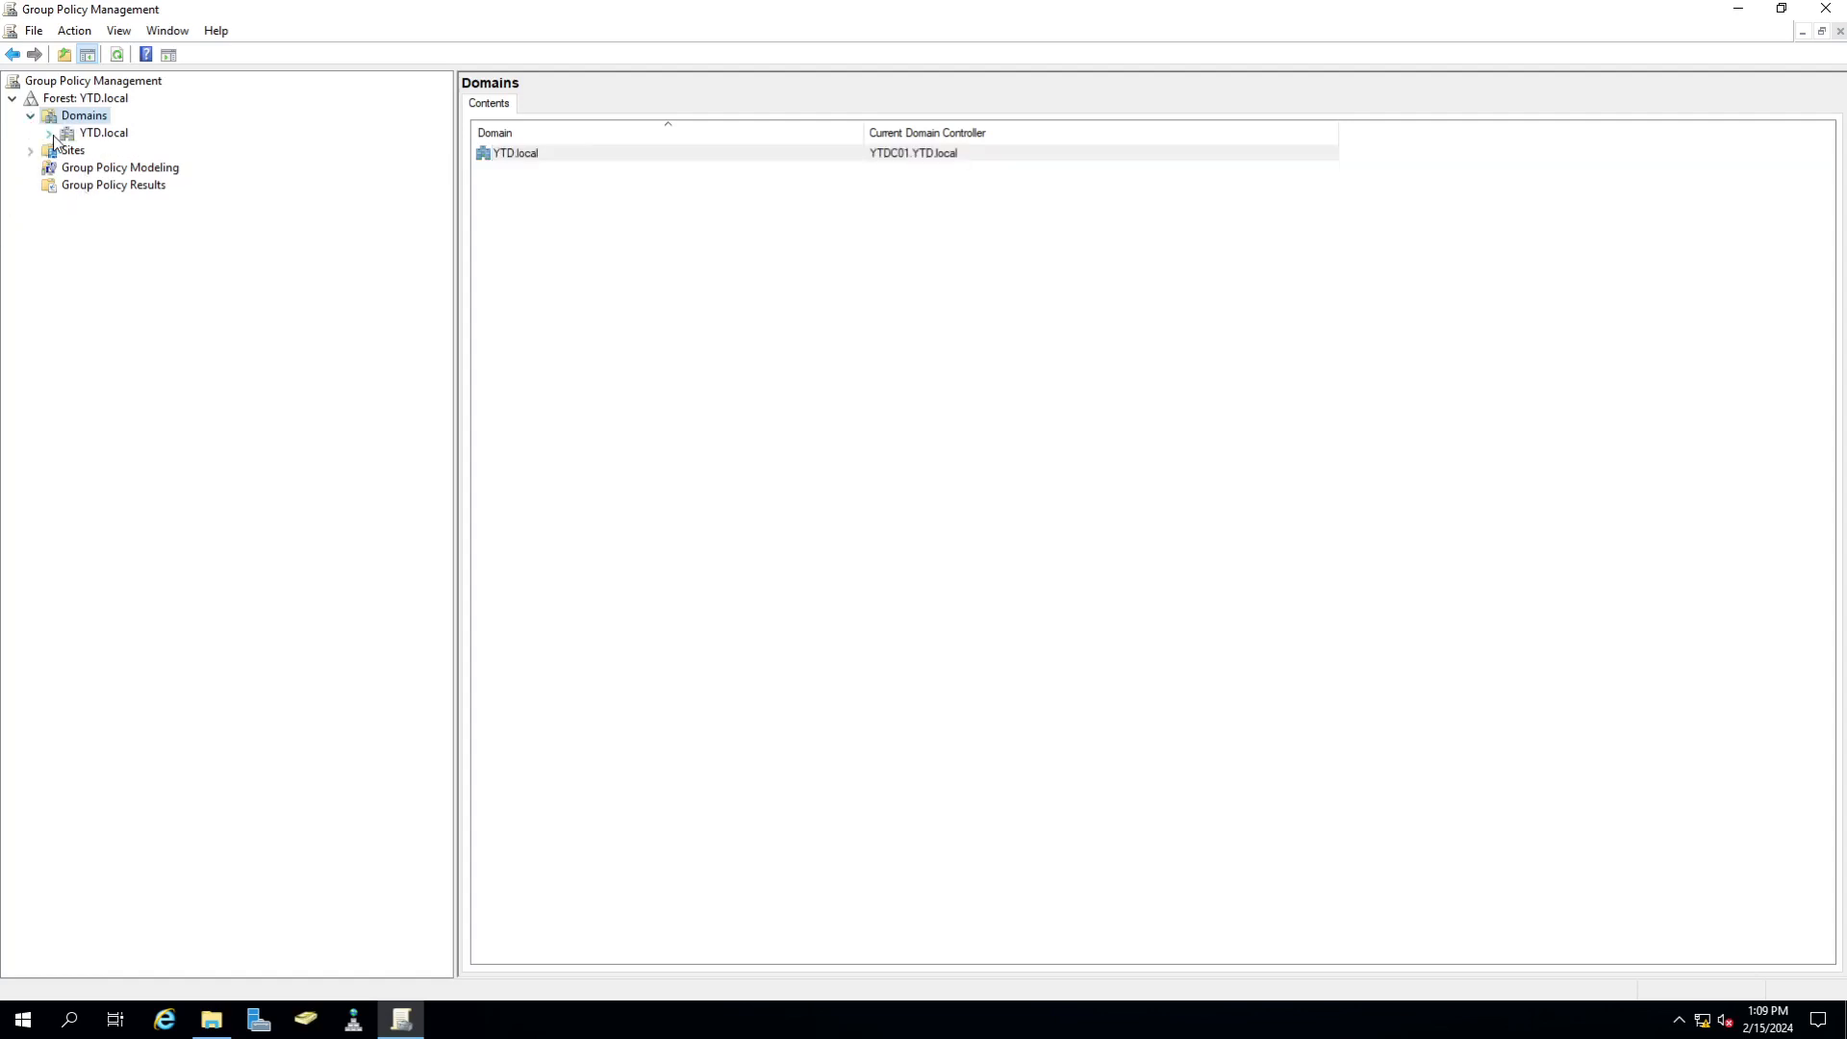
left_click(51, 135)
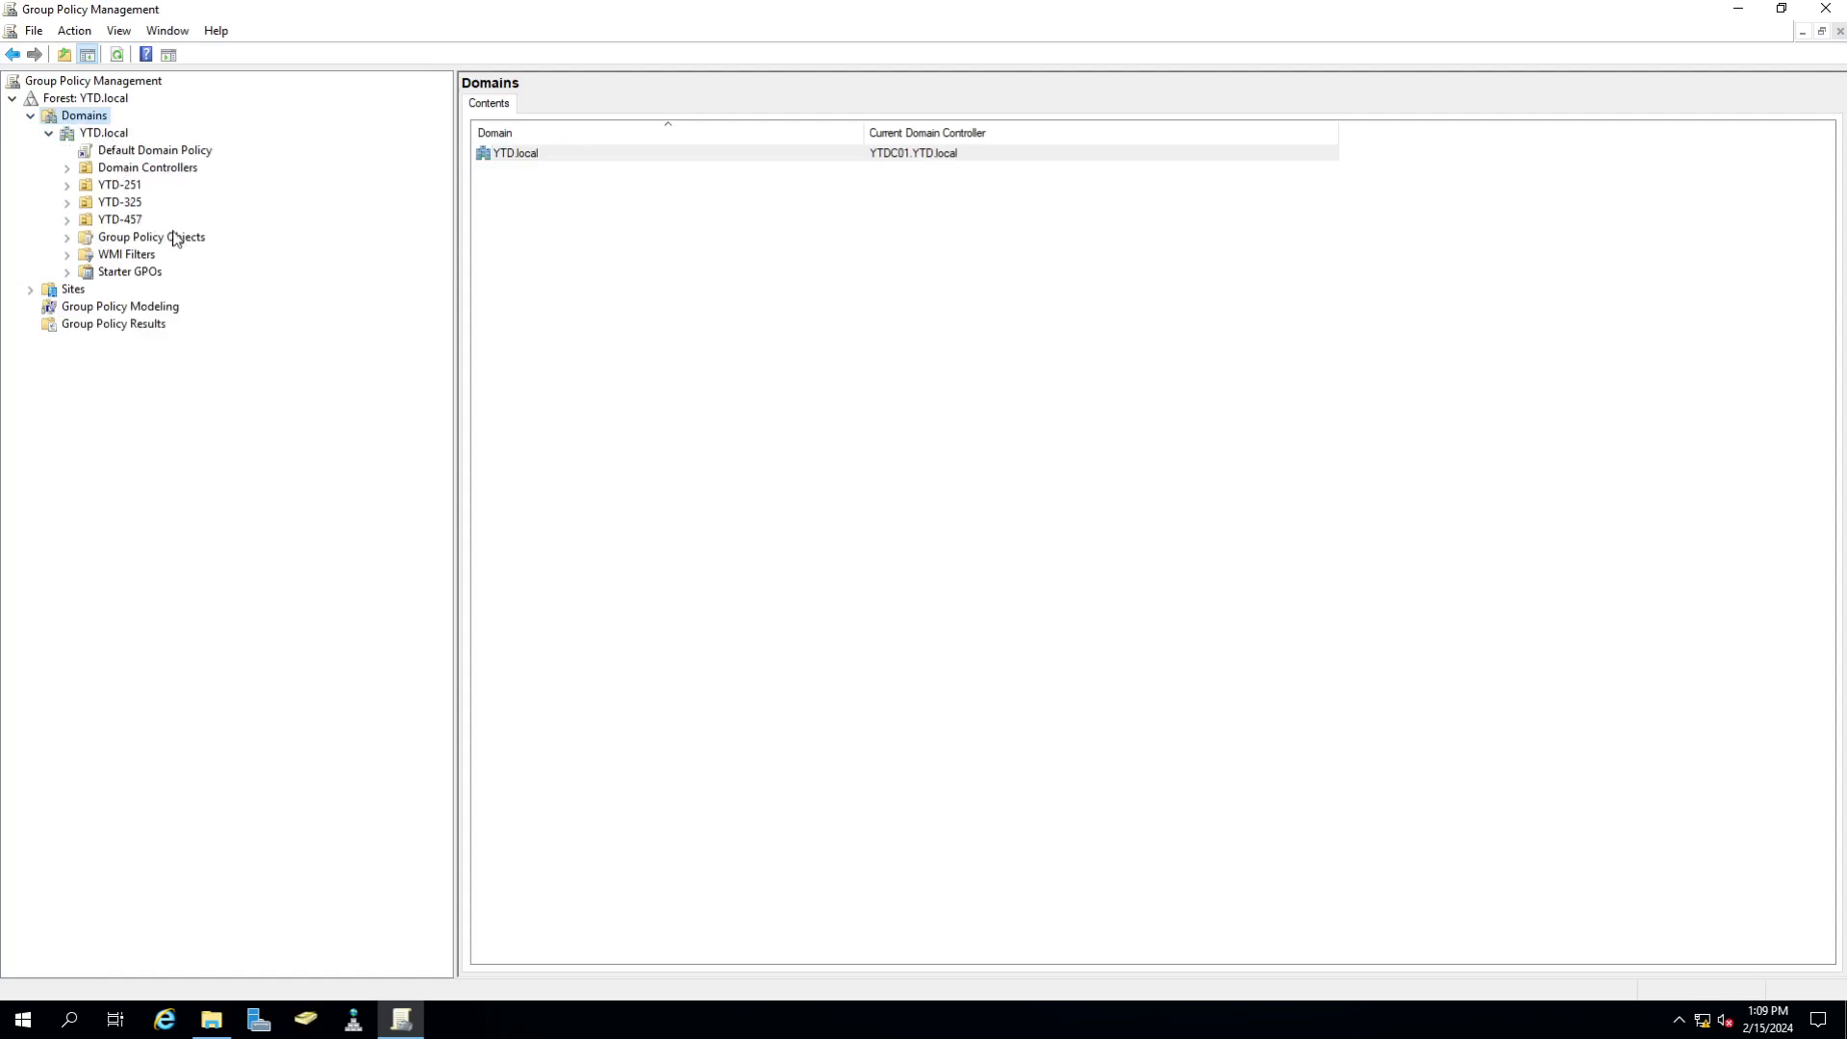
left_click(67, 186)
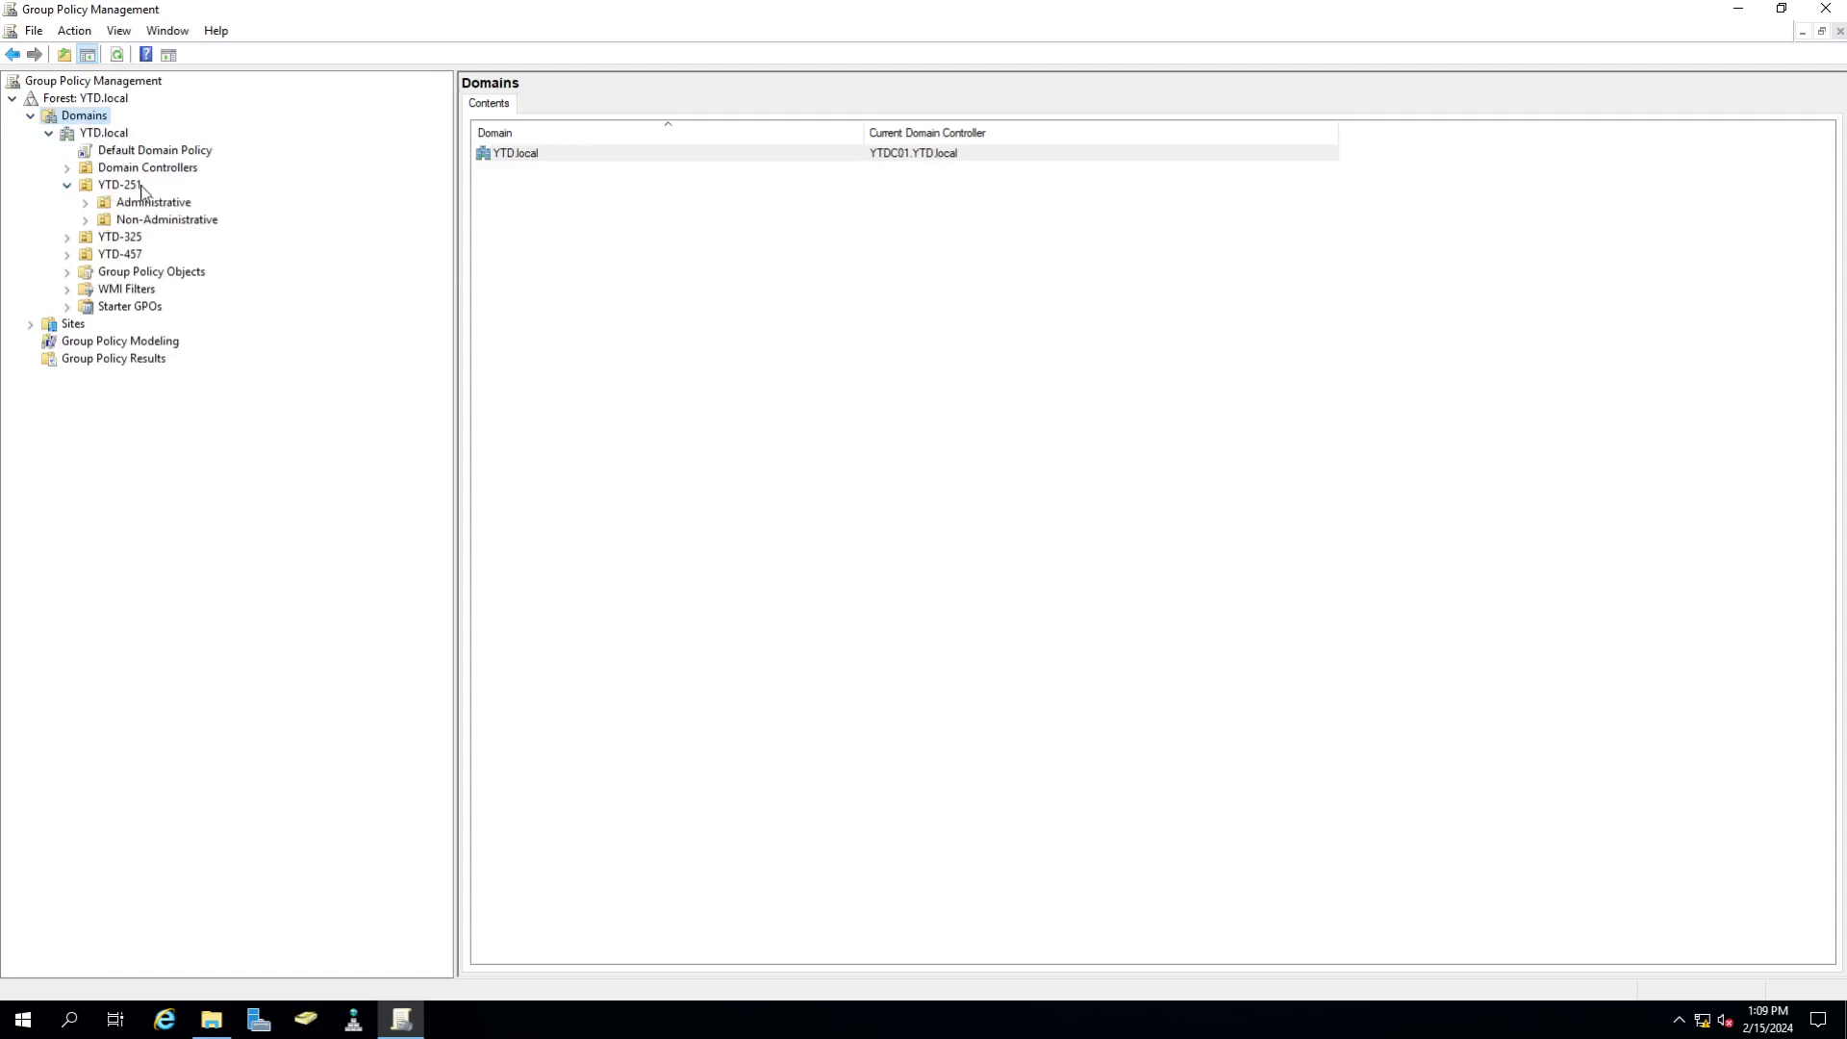
left_click(86, 203)
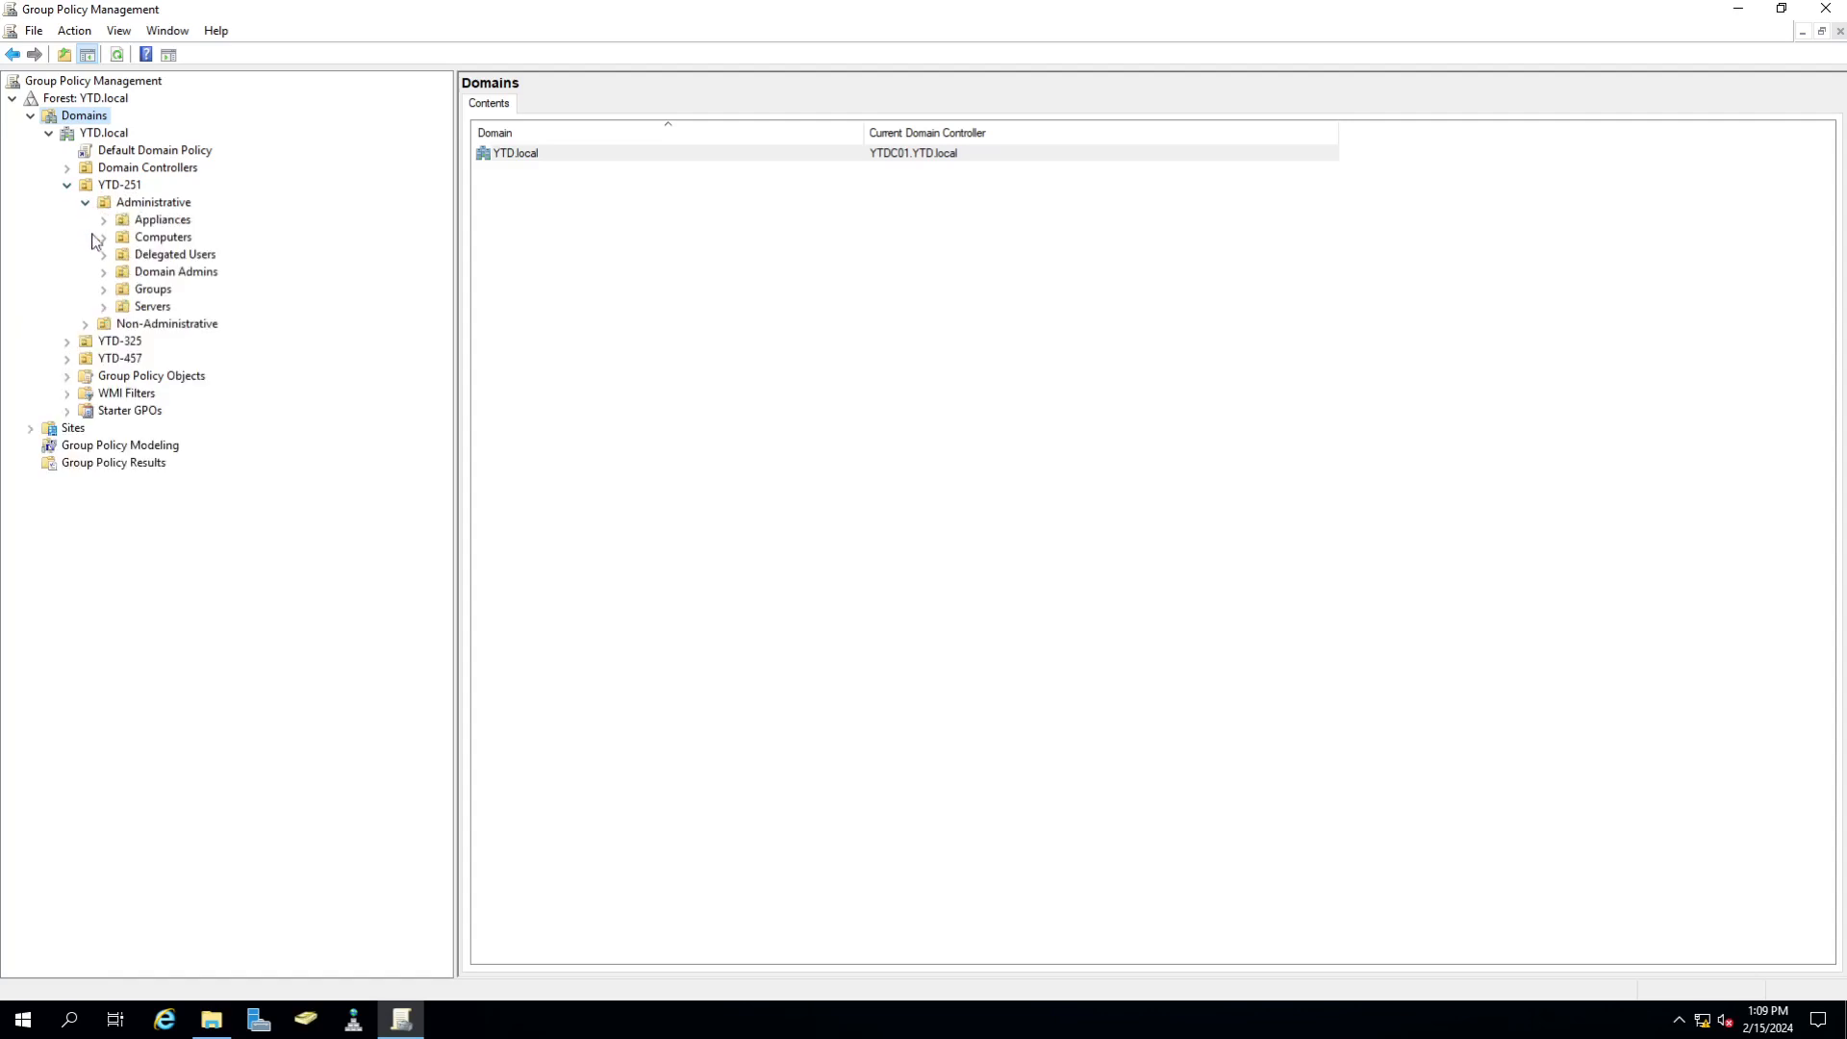
- Expand the Non-Administrative OU of YTD-251, including its Computers, Domain Users and Groups OUs
left_click(85, 324)
left_click(104, 341)
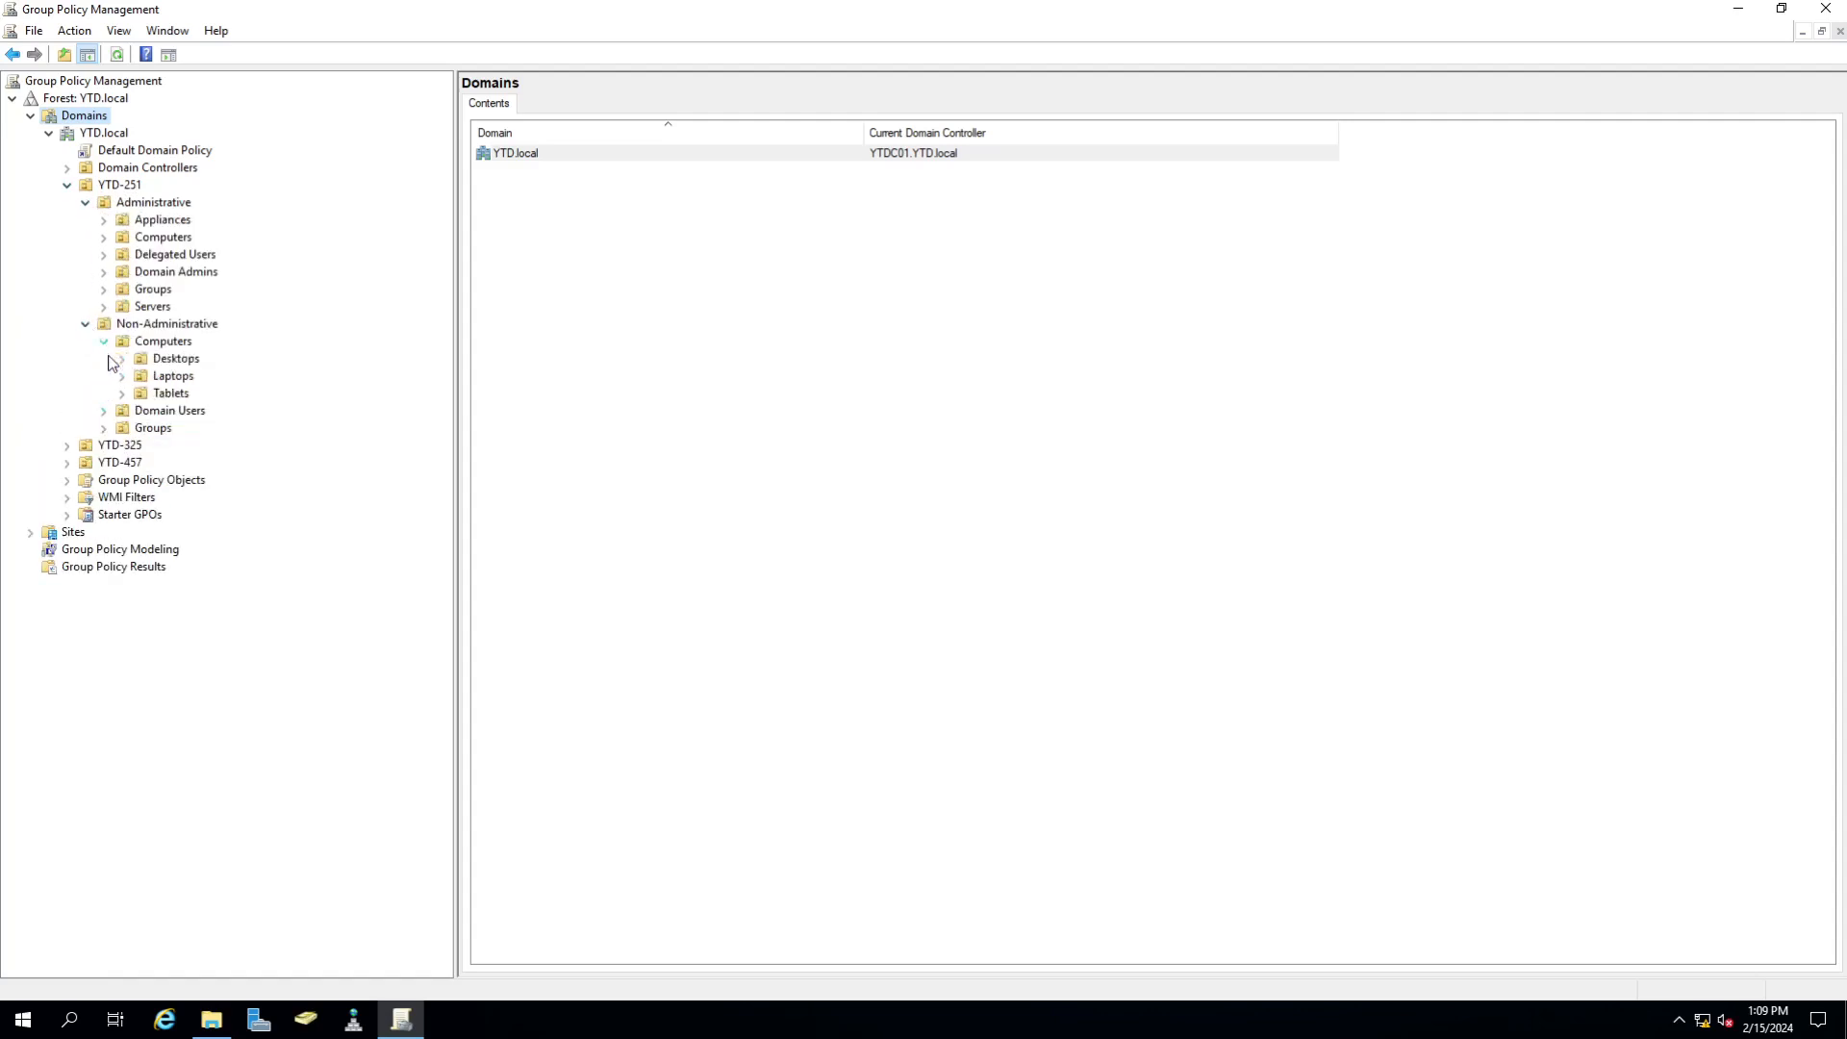
left_click(104, 410)
left_click(104, 515)
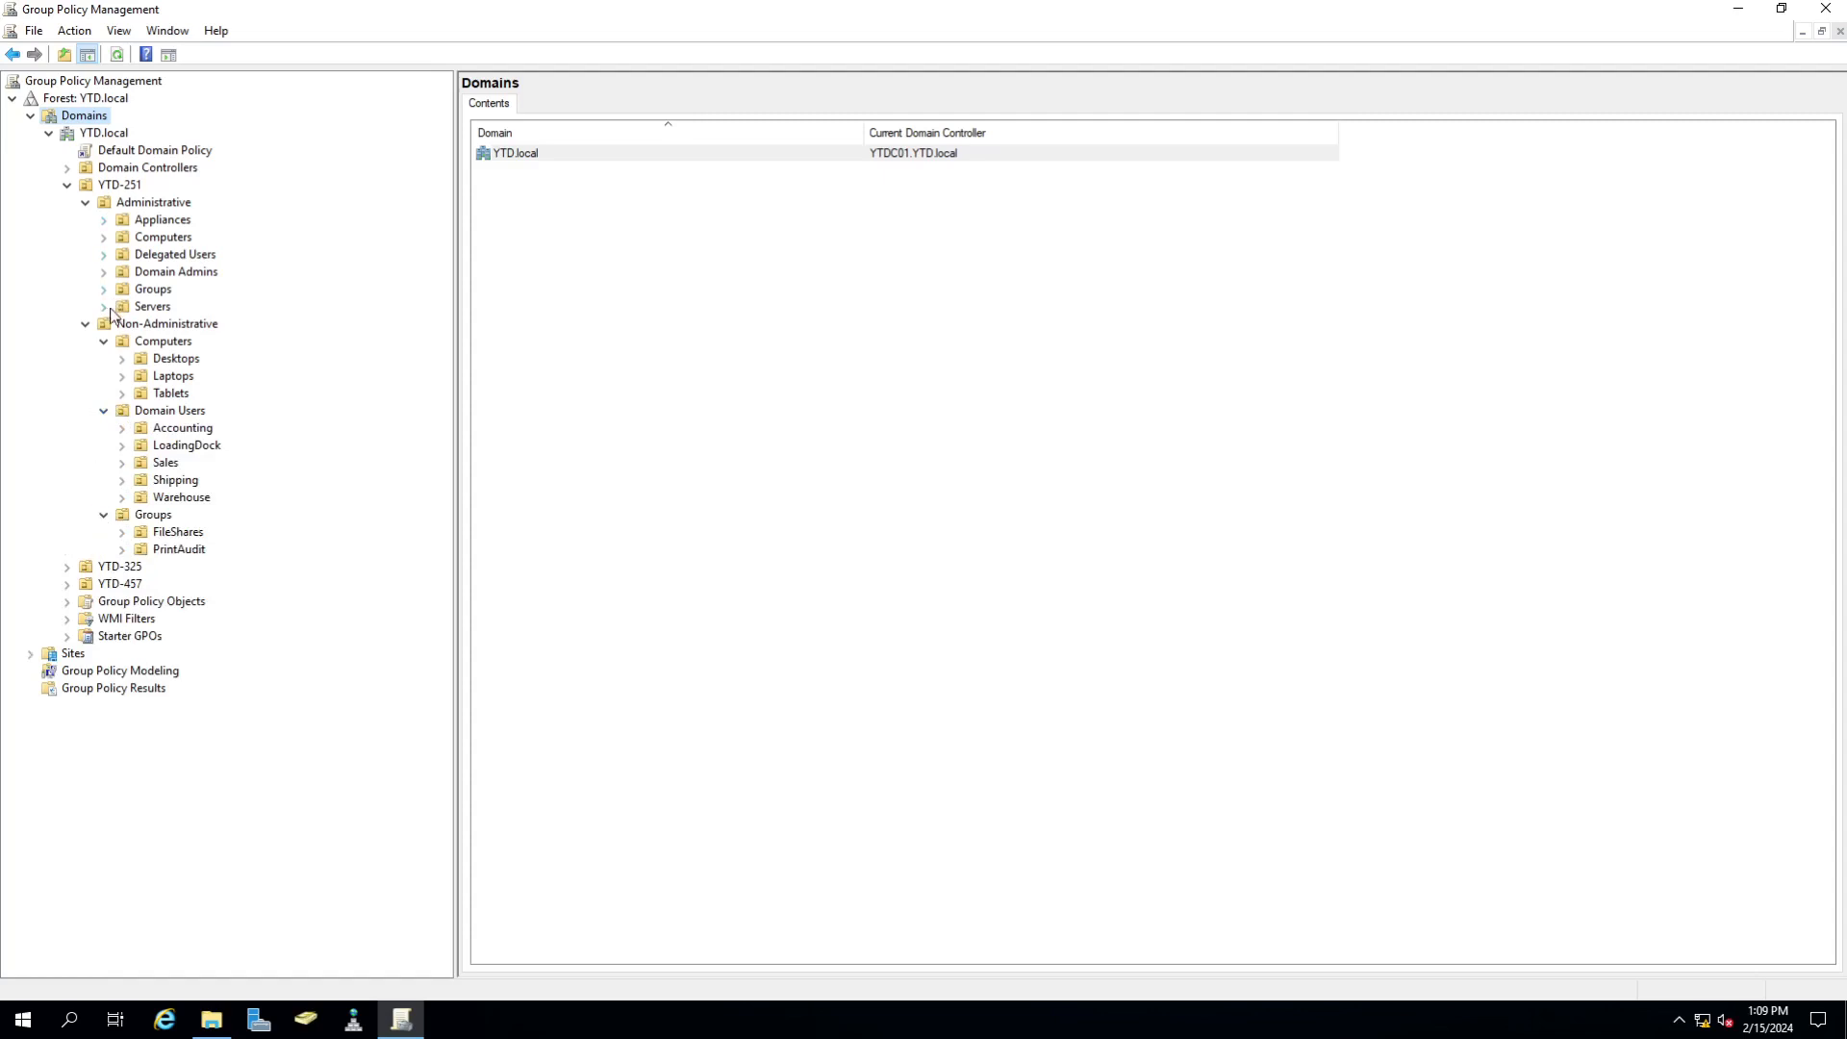
- Expand all child OUs of Administrative: Servers, Groups, Domain Admins, Delegated Users, Computers and Appliances
left_click(104, 306)
left_click(104, 289)
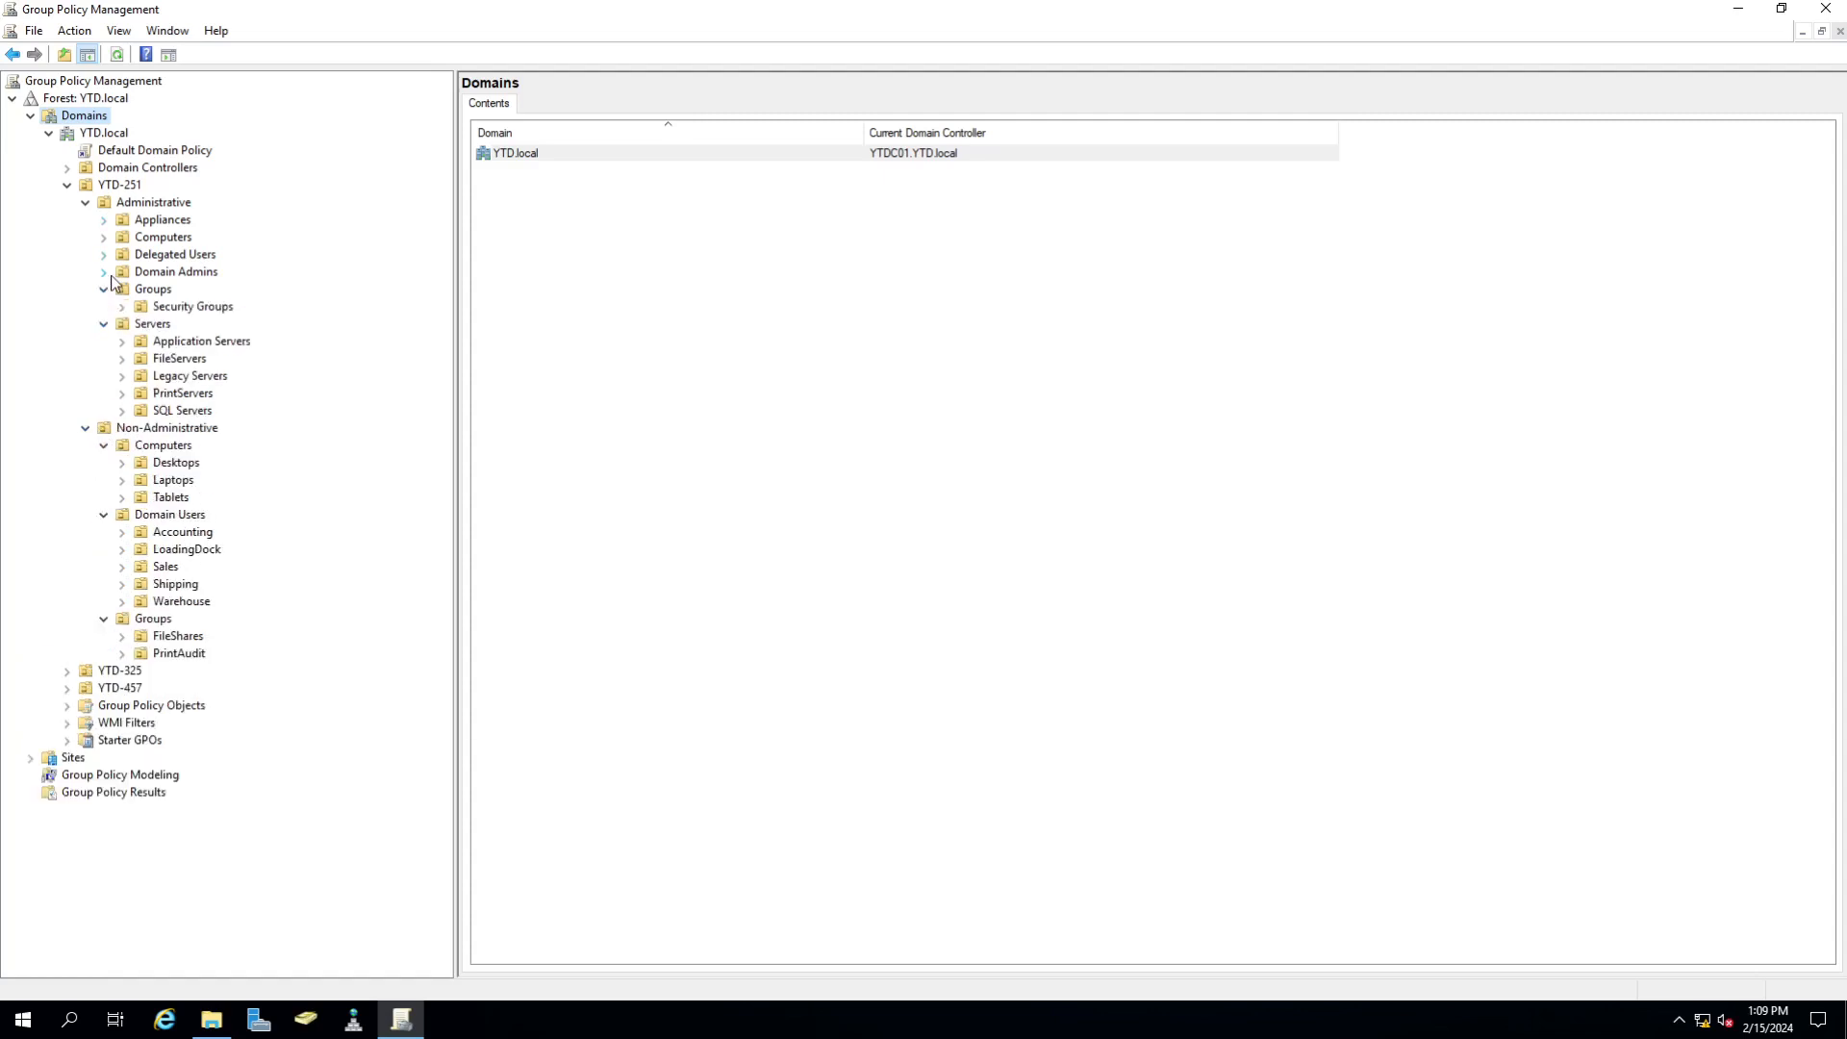
left_click(104, 272)
left_click(104, 255)
left_click(104, 238)
left_click(103, 220)
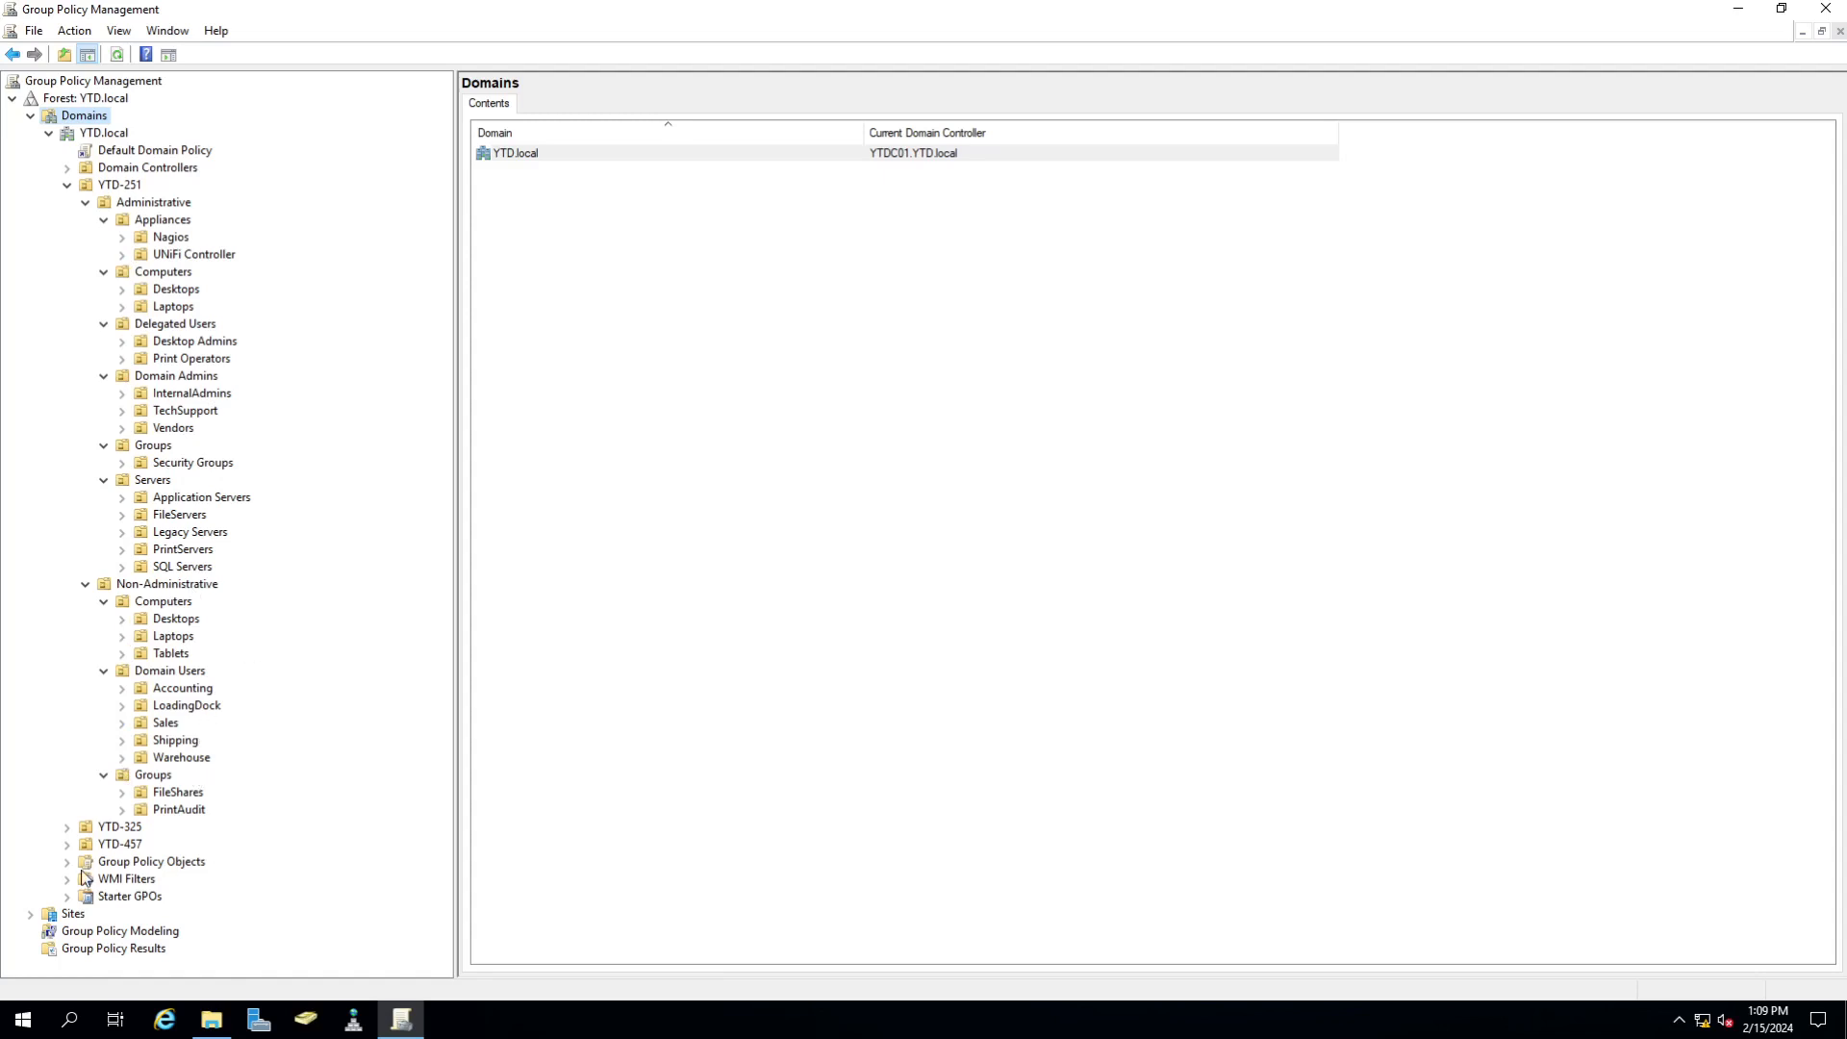
- Expand the Group Policy Objects container and compare its policy list with the YTD-251 OU structure
left_click(68, 863)
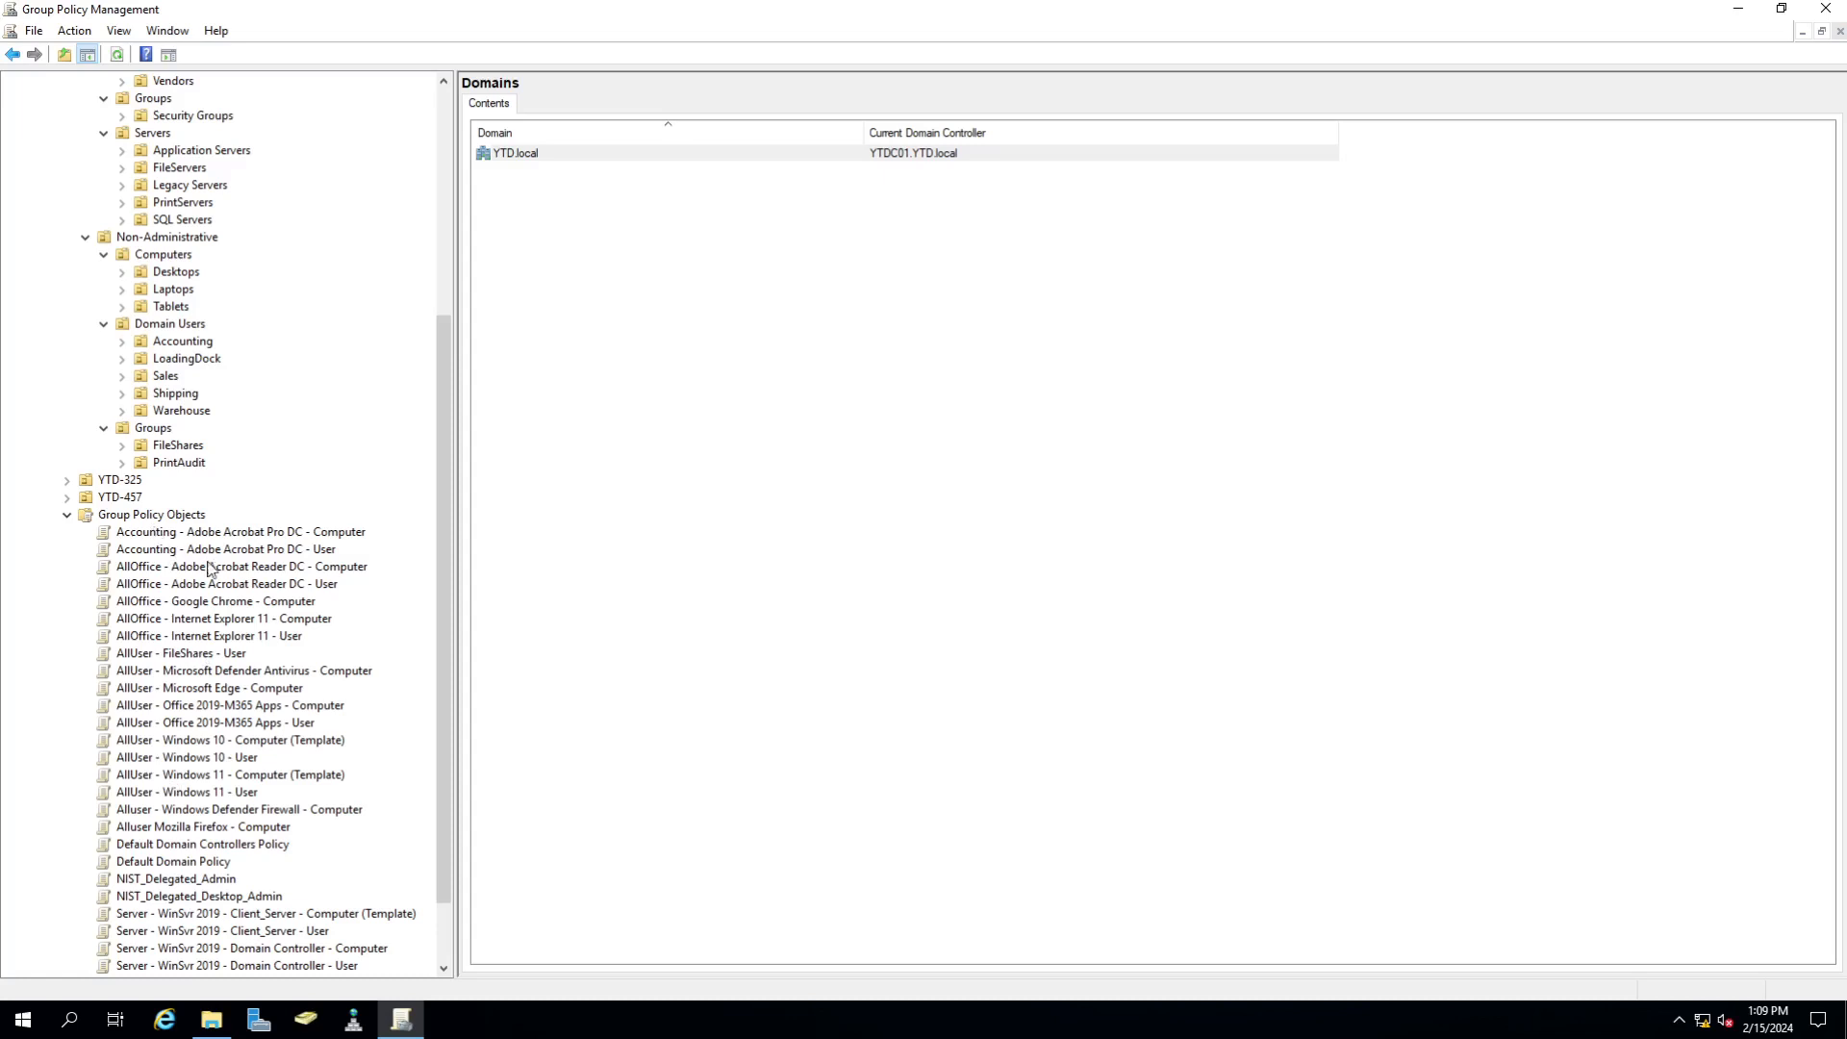
scroll(208, 568, "down", 2)
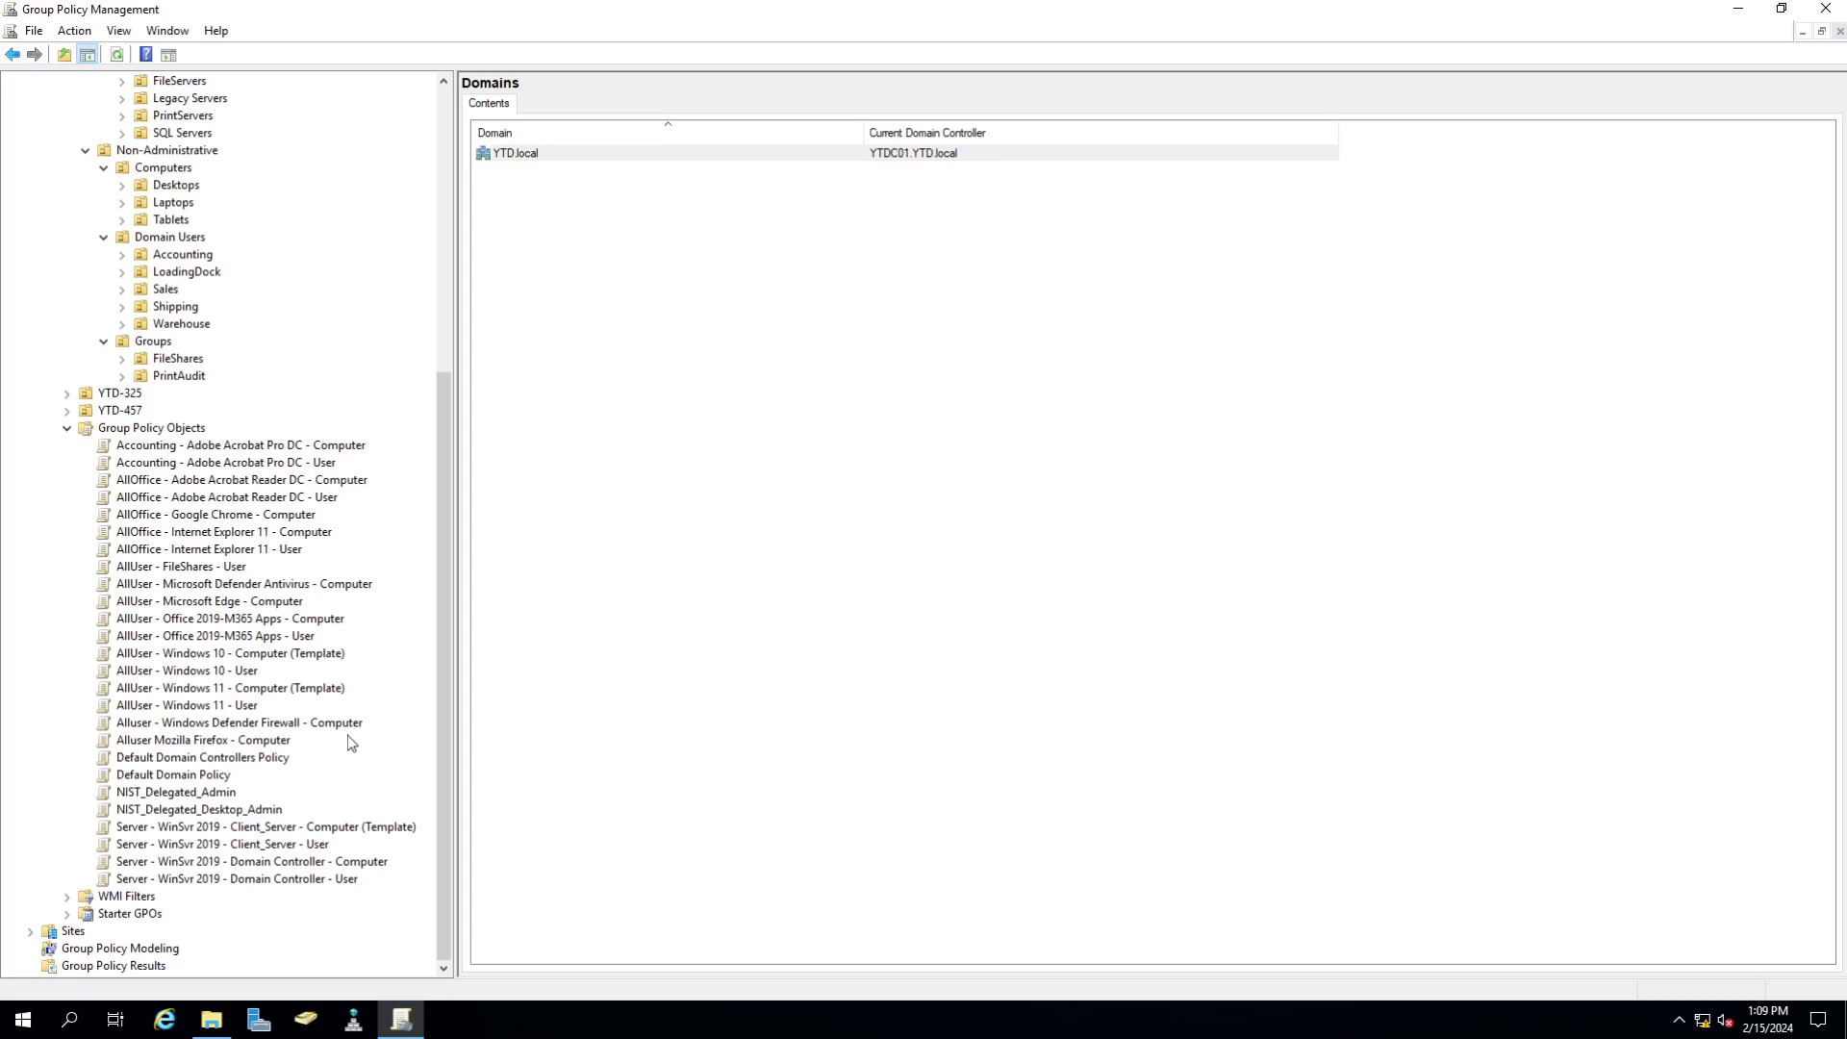
scroll(348, 742, "up", 4)
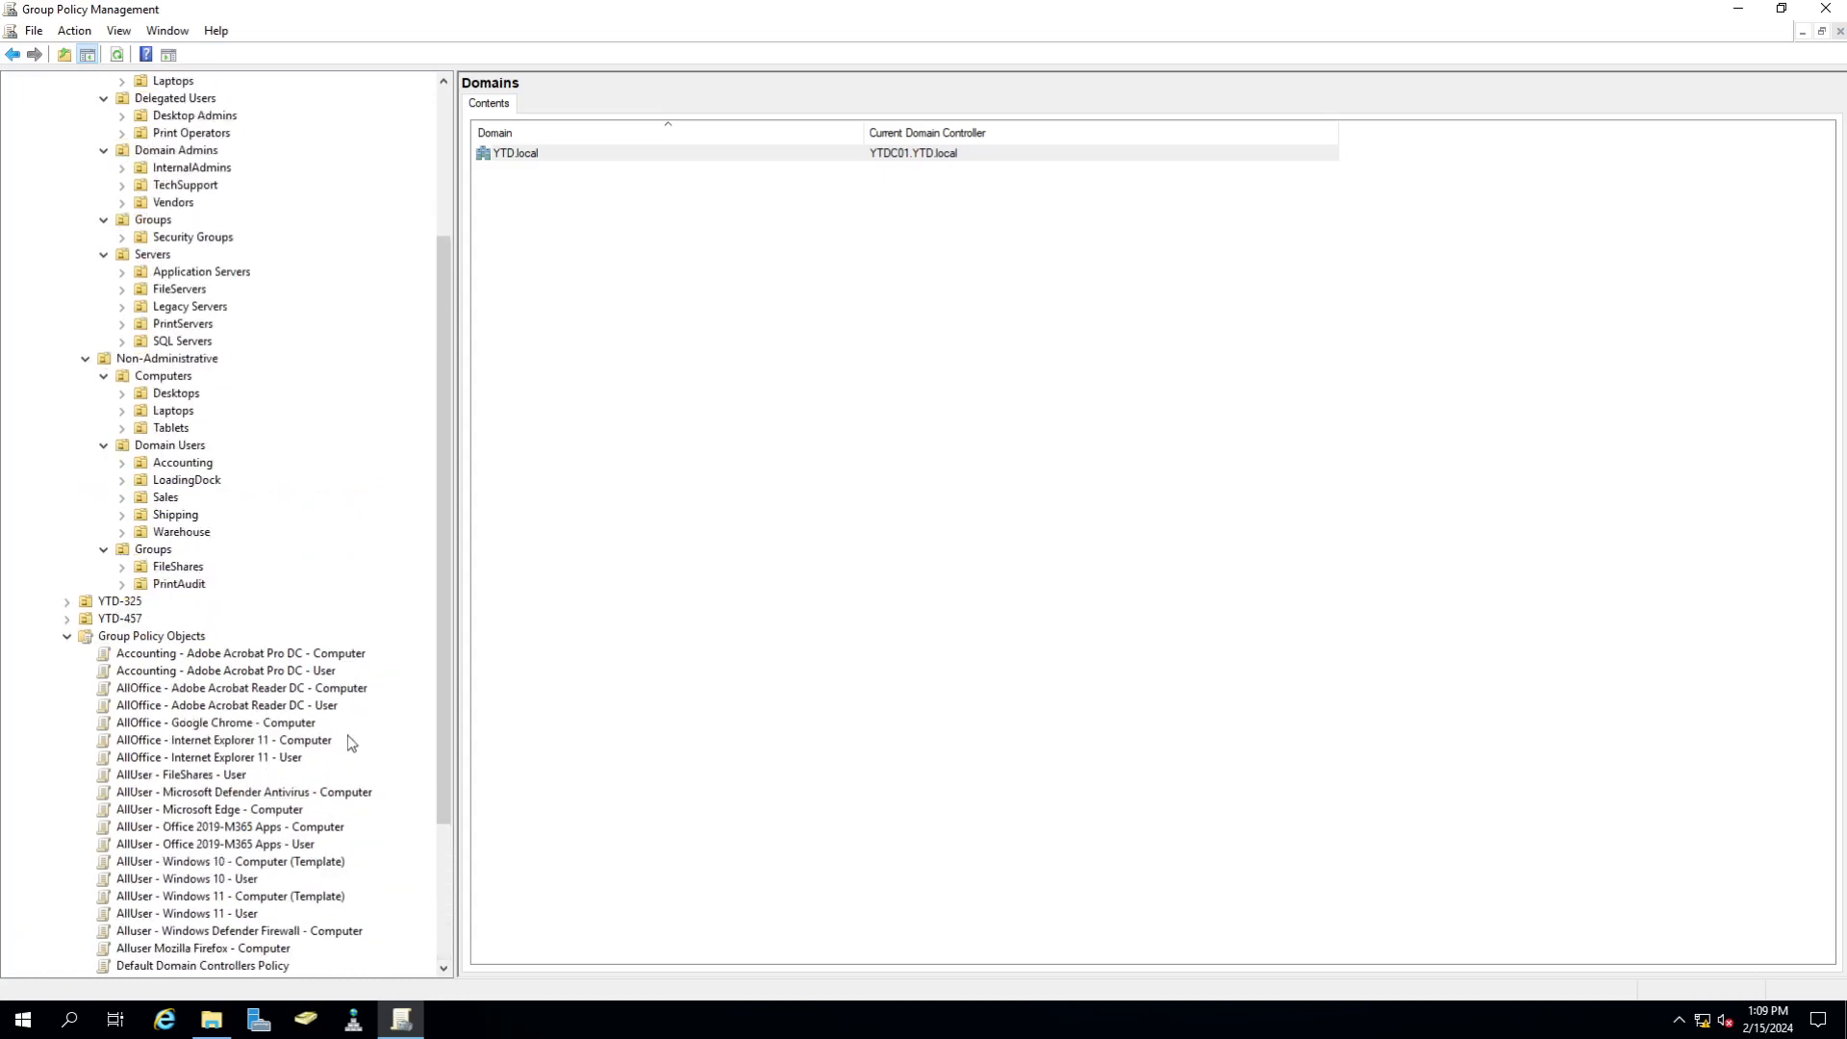
scroll(351, 741, "down", 1)
scroll(348, 741, "up", 5)
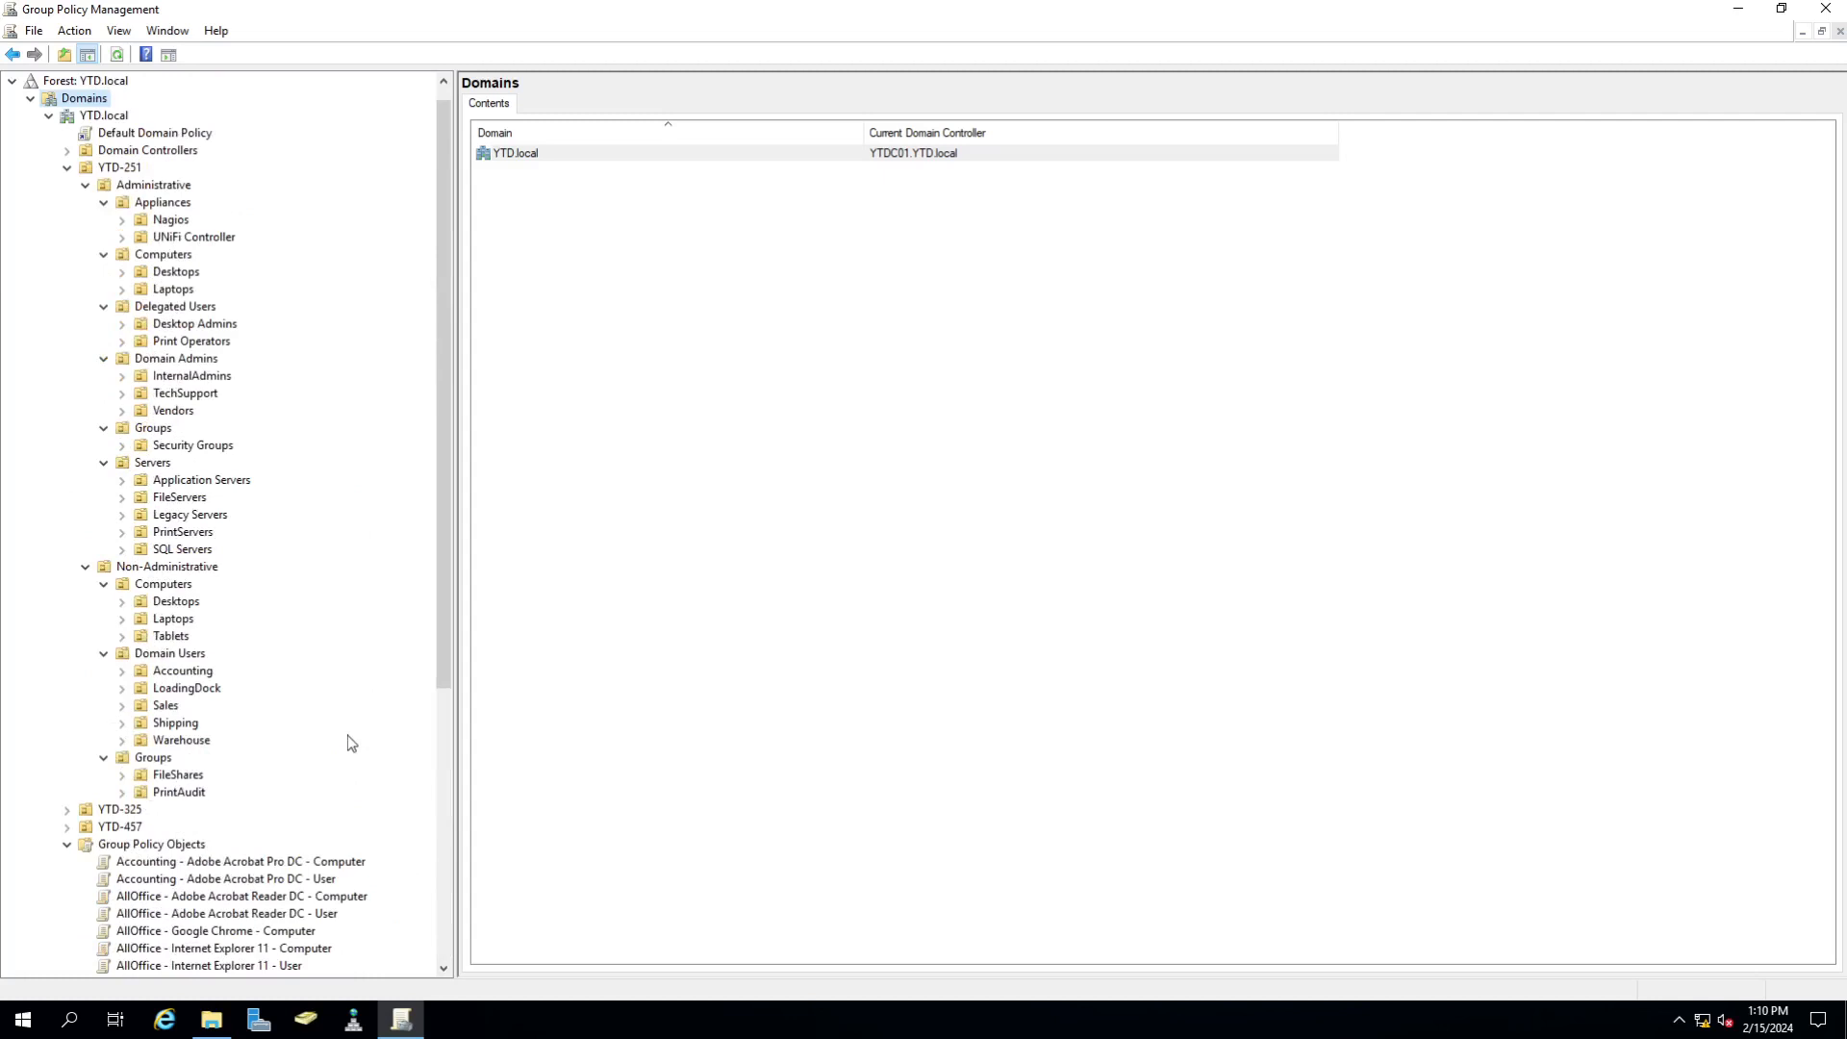
scroll(349, 741, "down", 5)
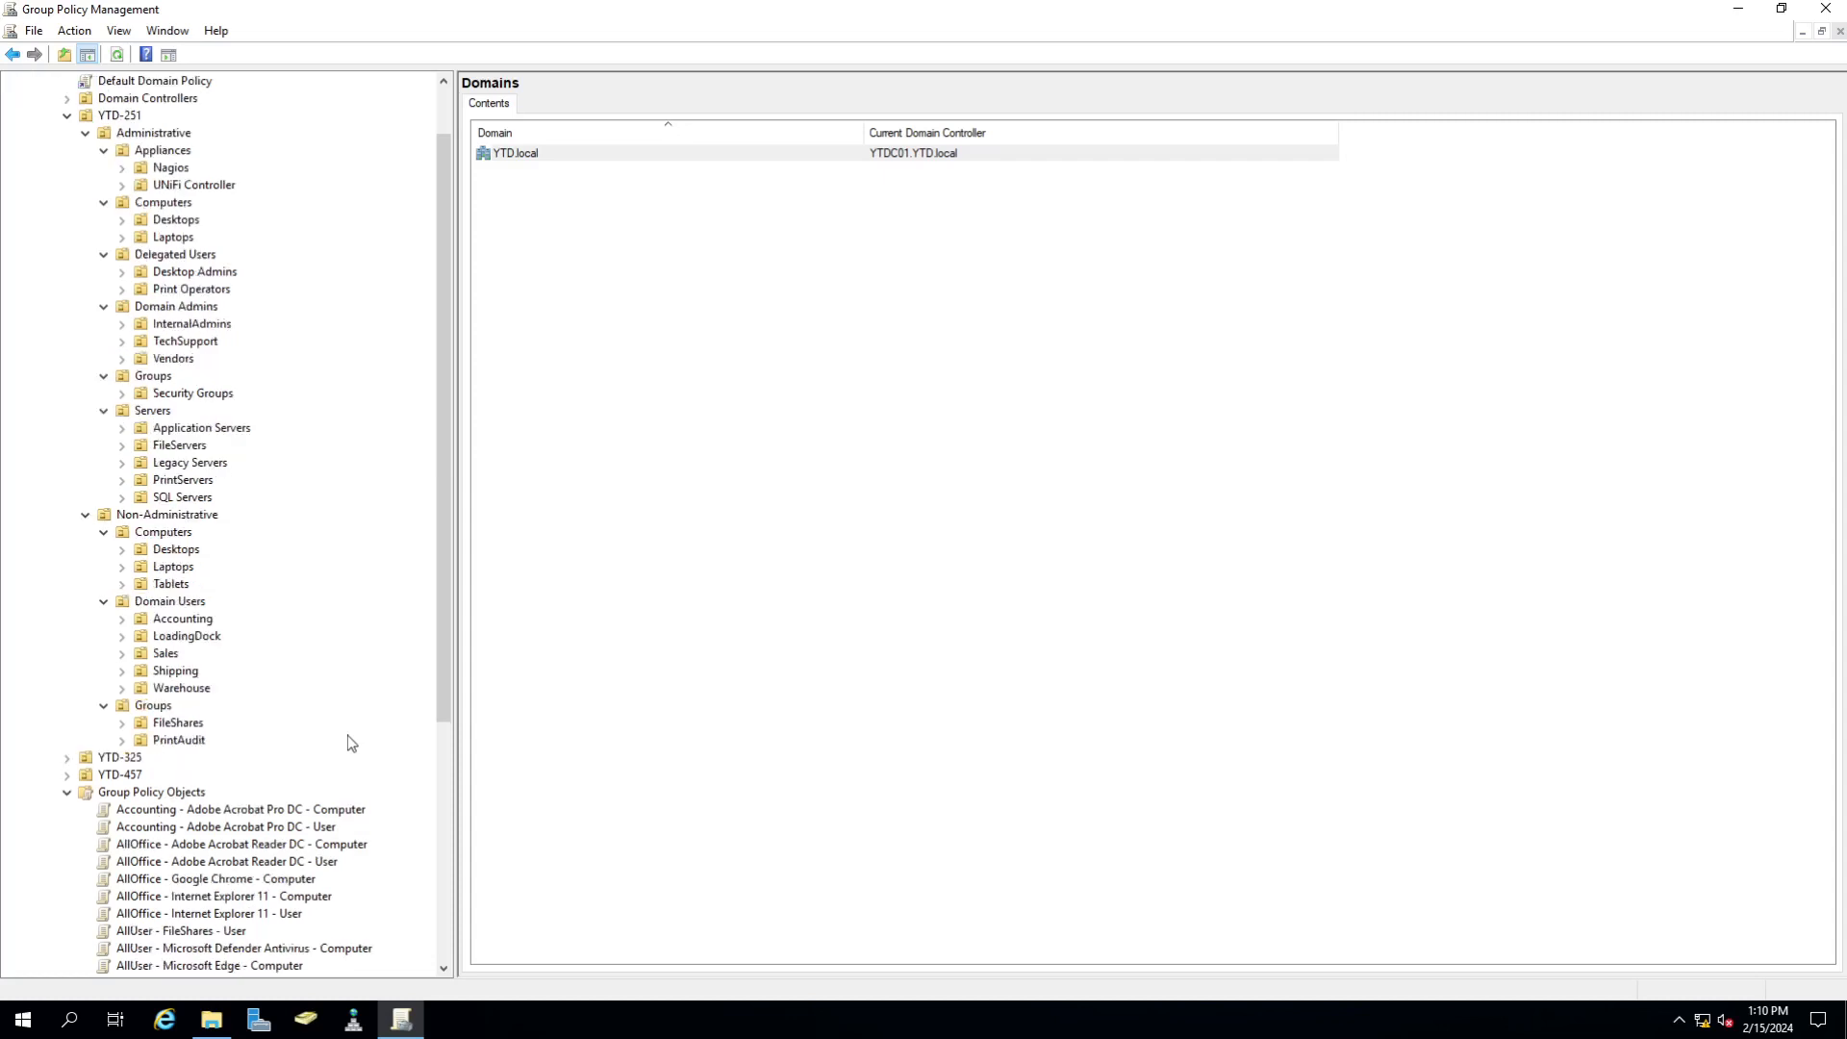
scroll(350, 742, "down", 1)
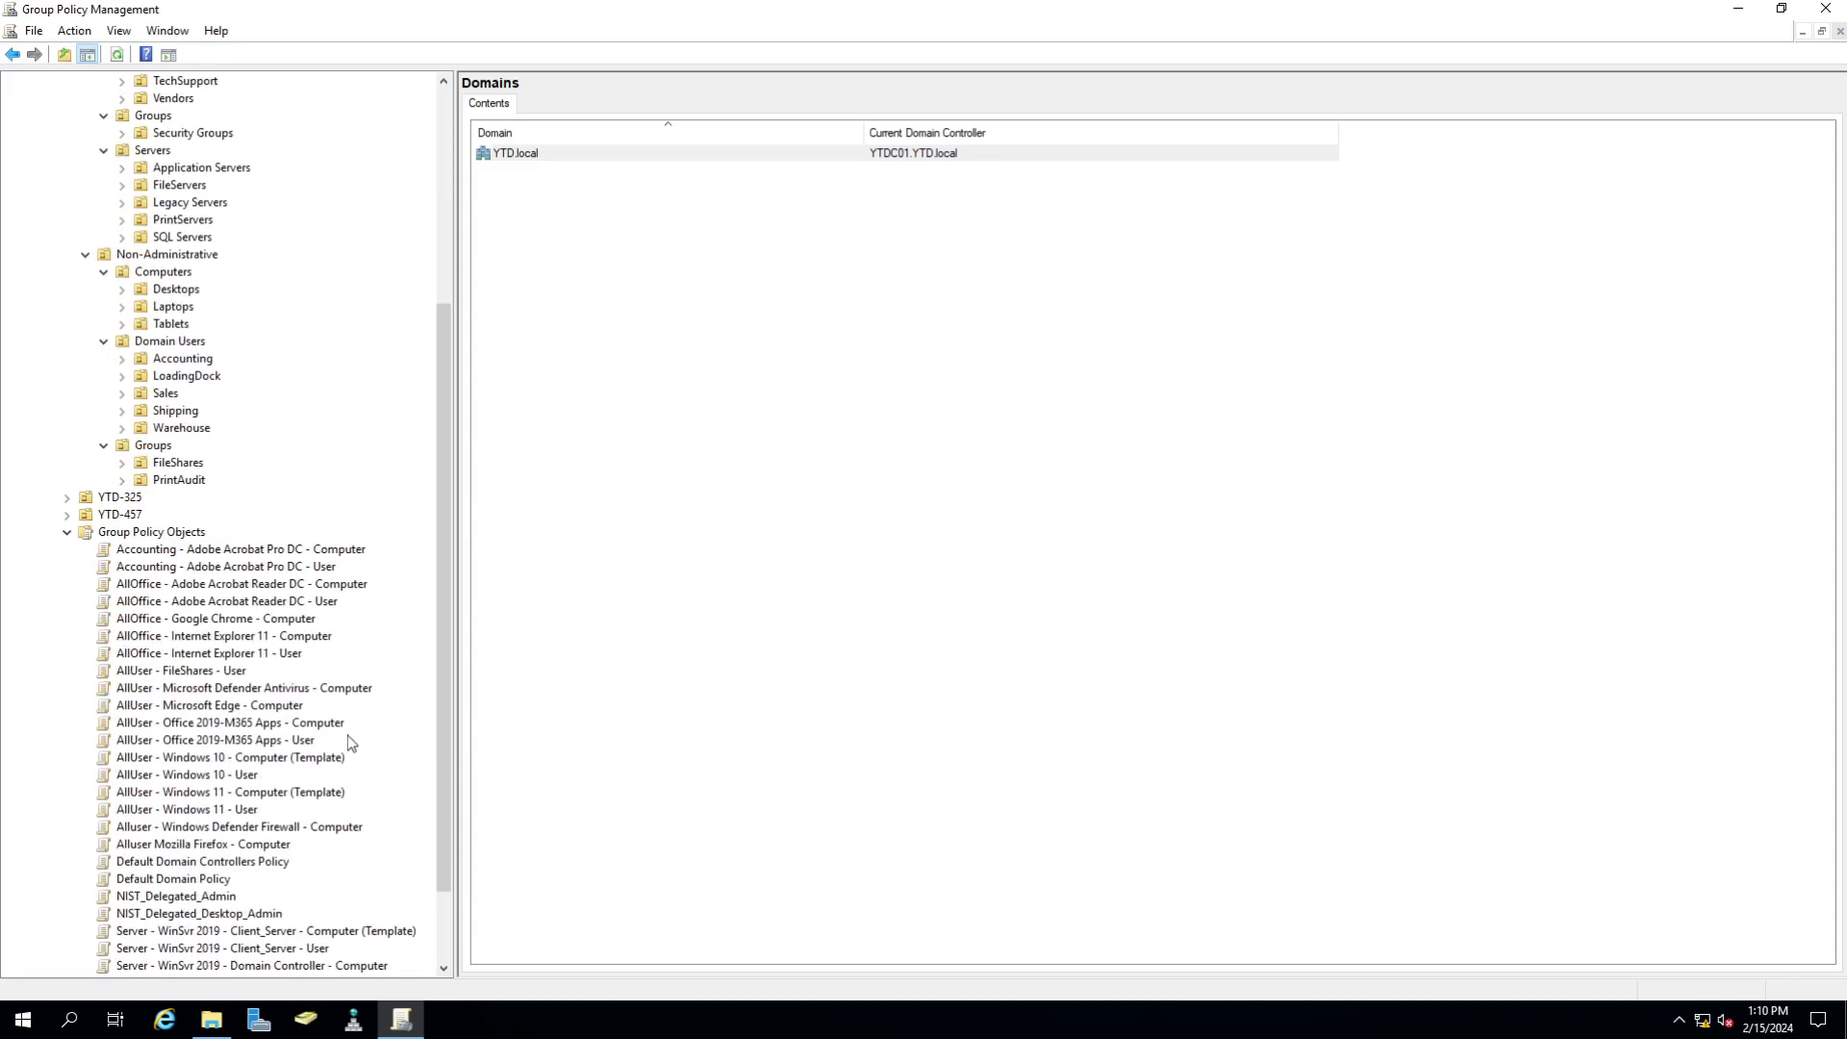
scroll(248, 654, "up", 5)
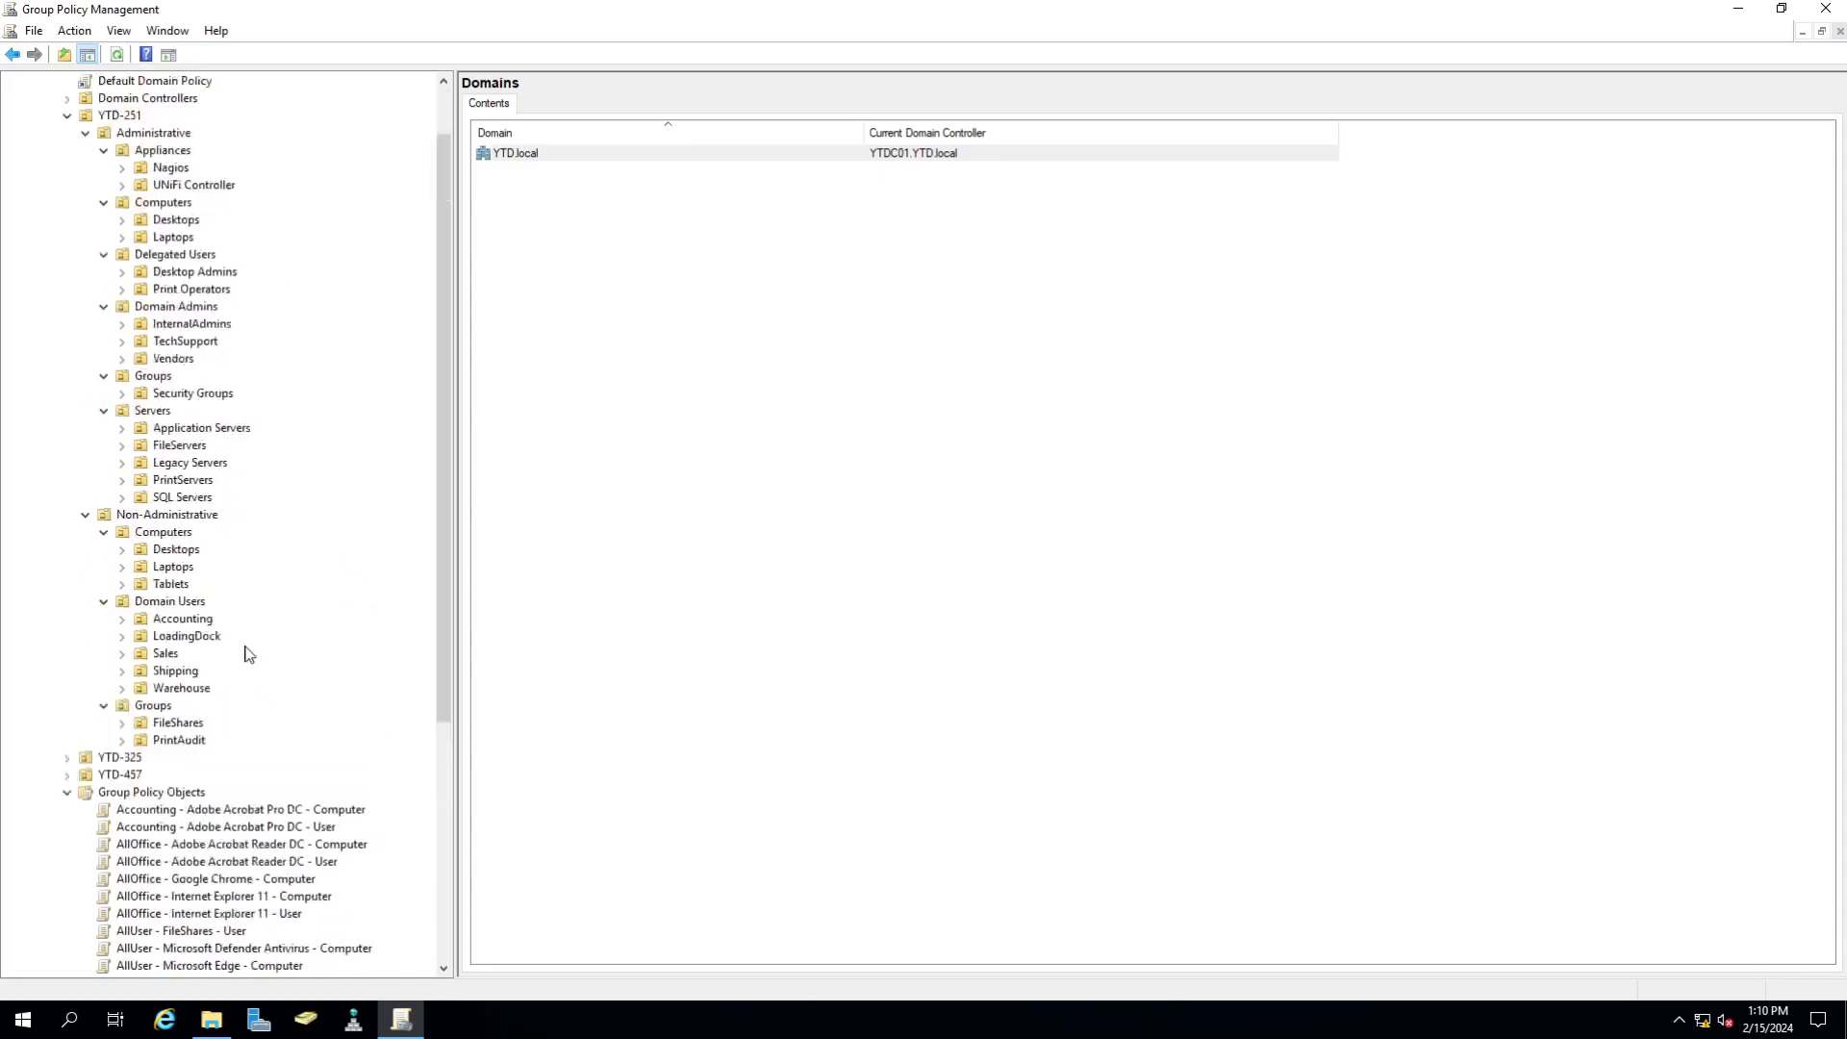
scroll(248, 654, "up", 2)
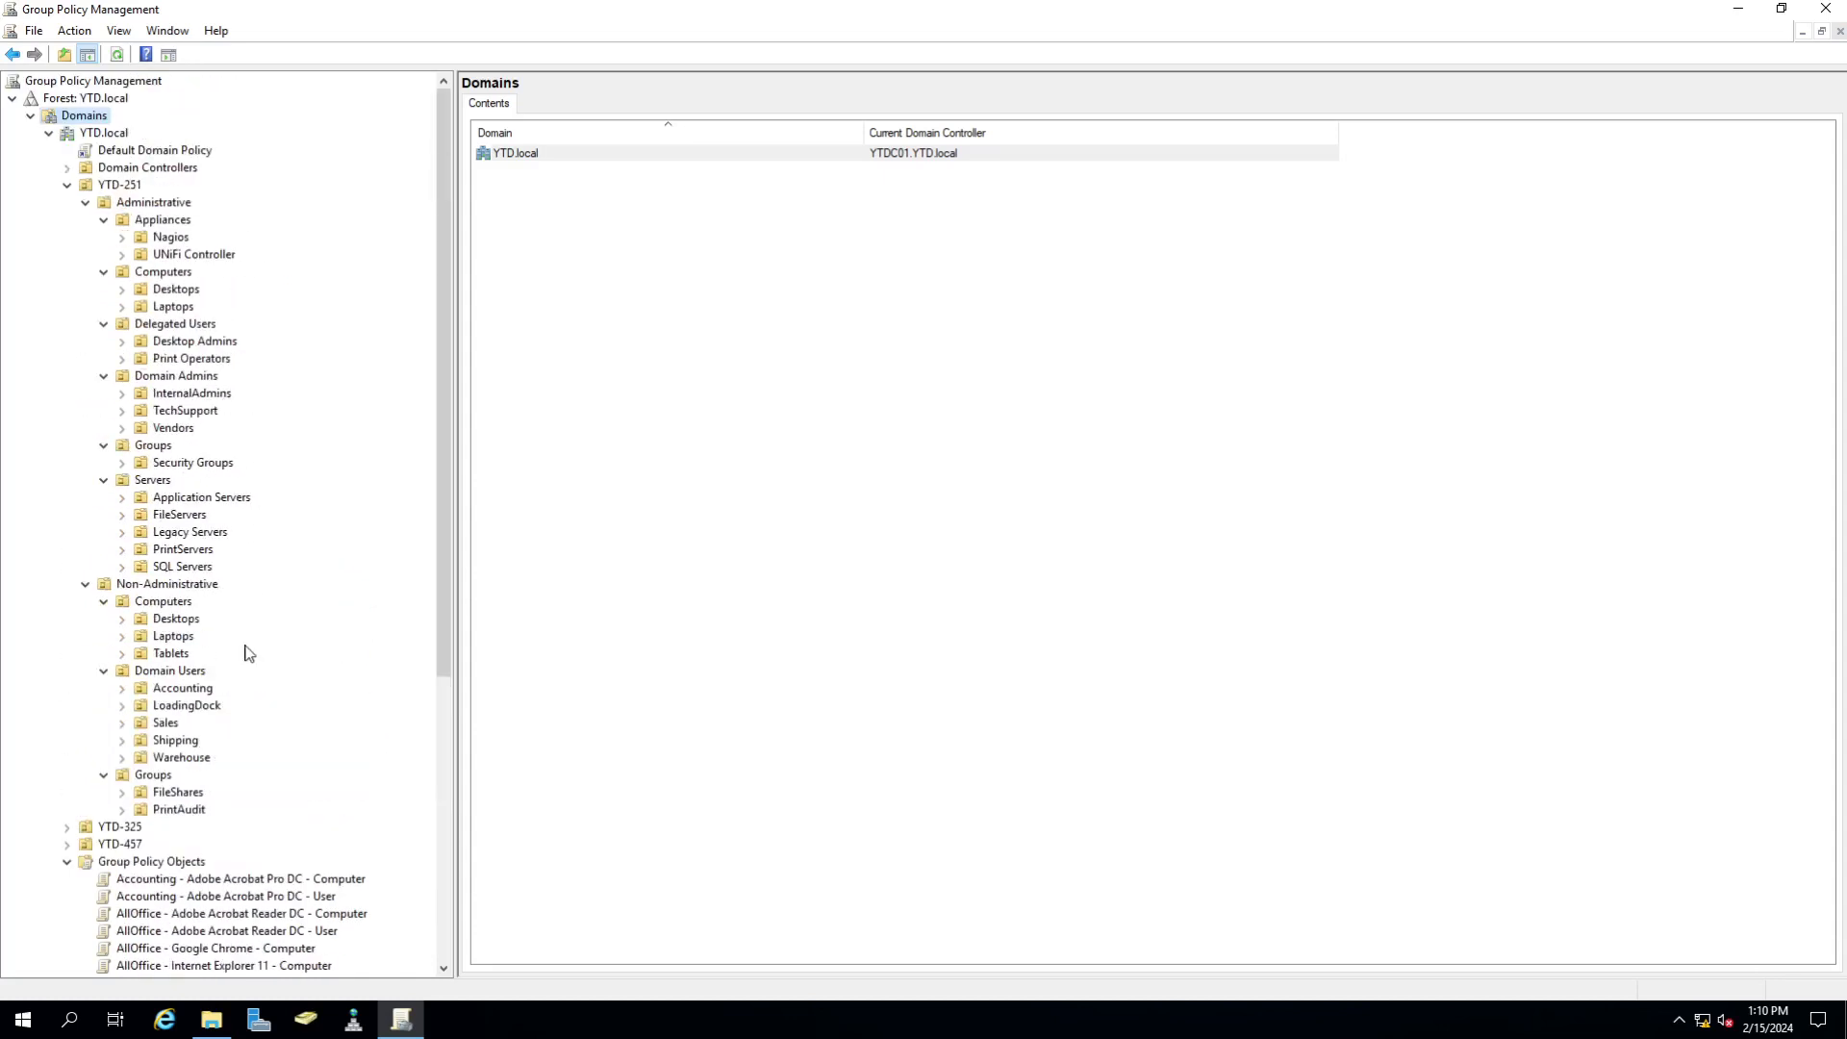
- Create a new organizational unit named STAGING directly under the YTD.local domain
right_click(102, 121)
right_click(79, 134)
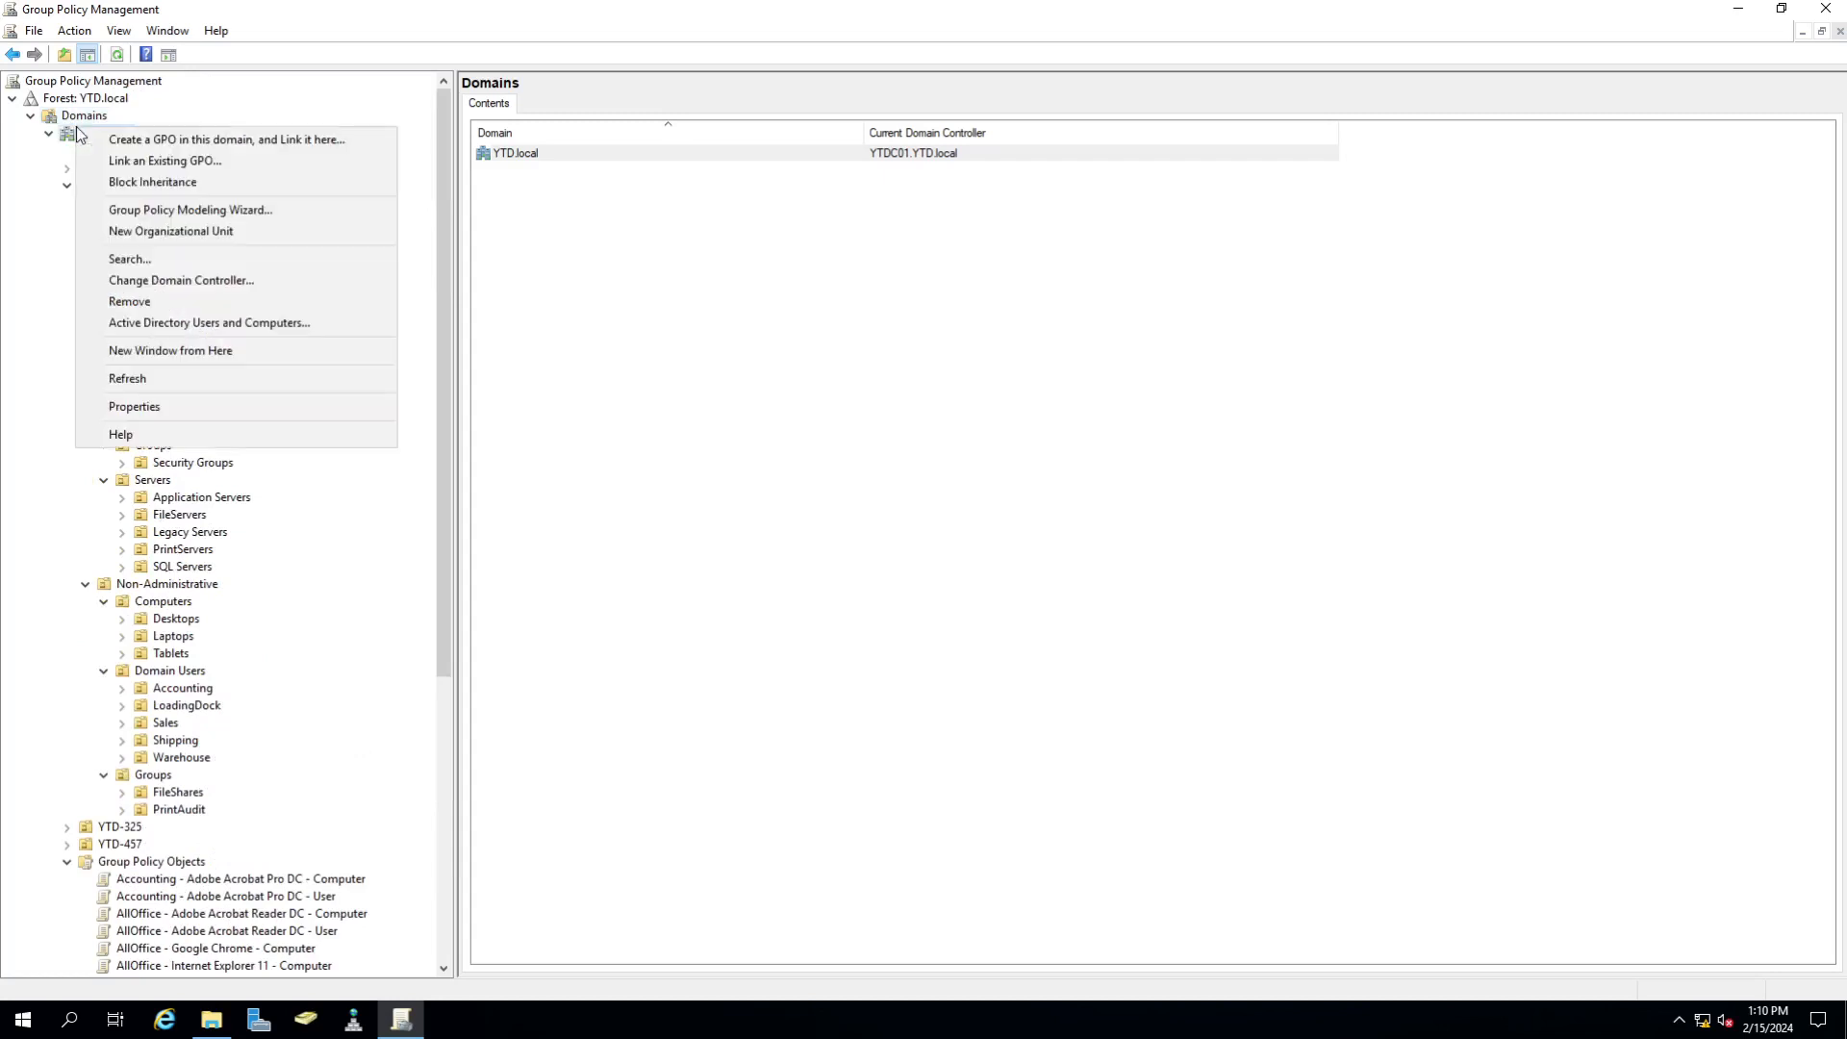
left_click(180, 231)
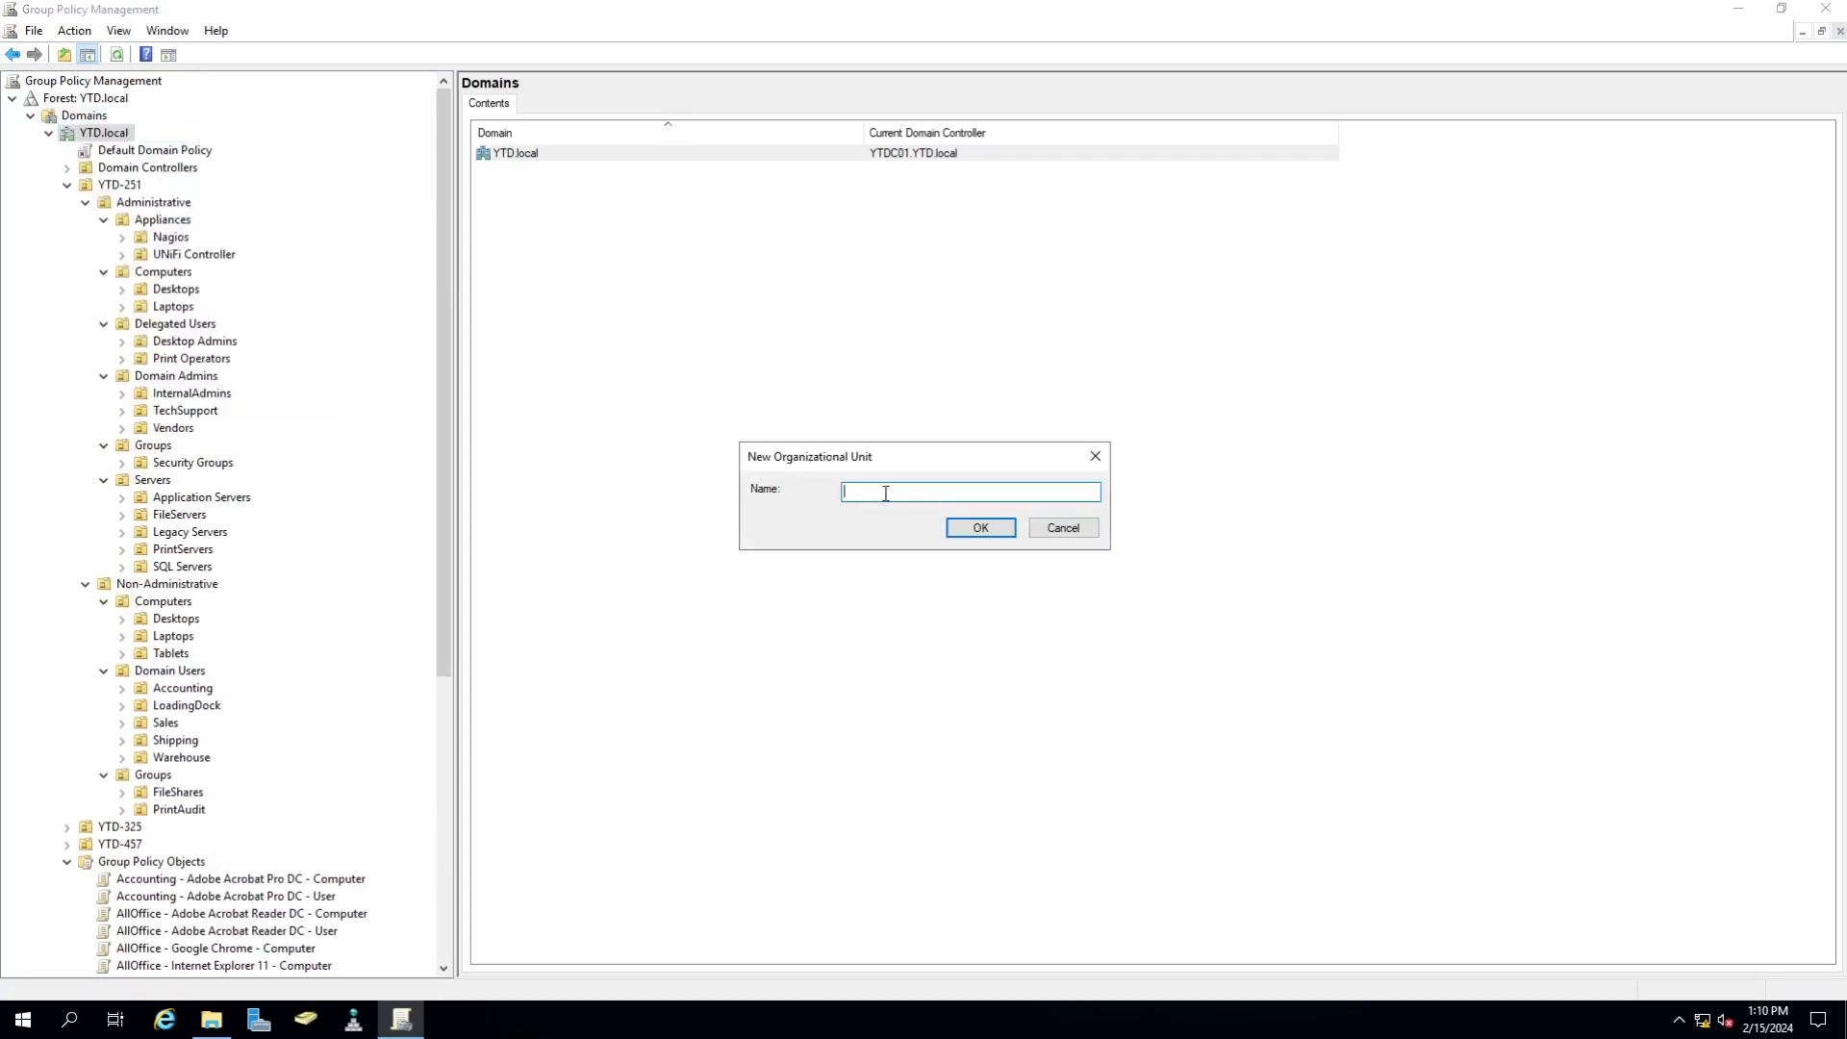
type("STAGING")
key("Return")
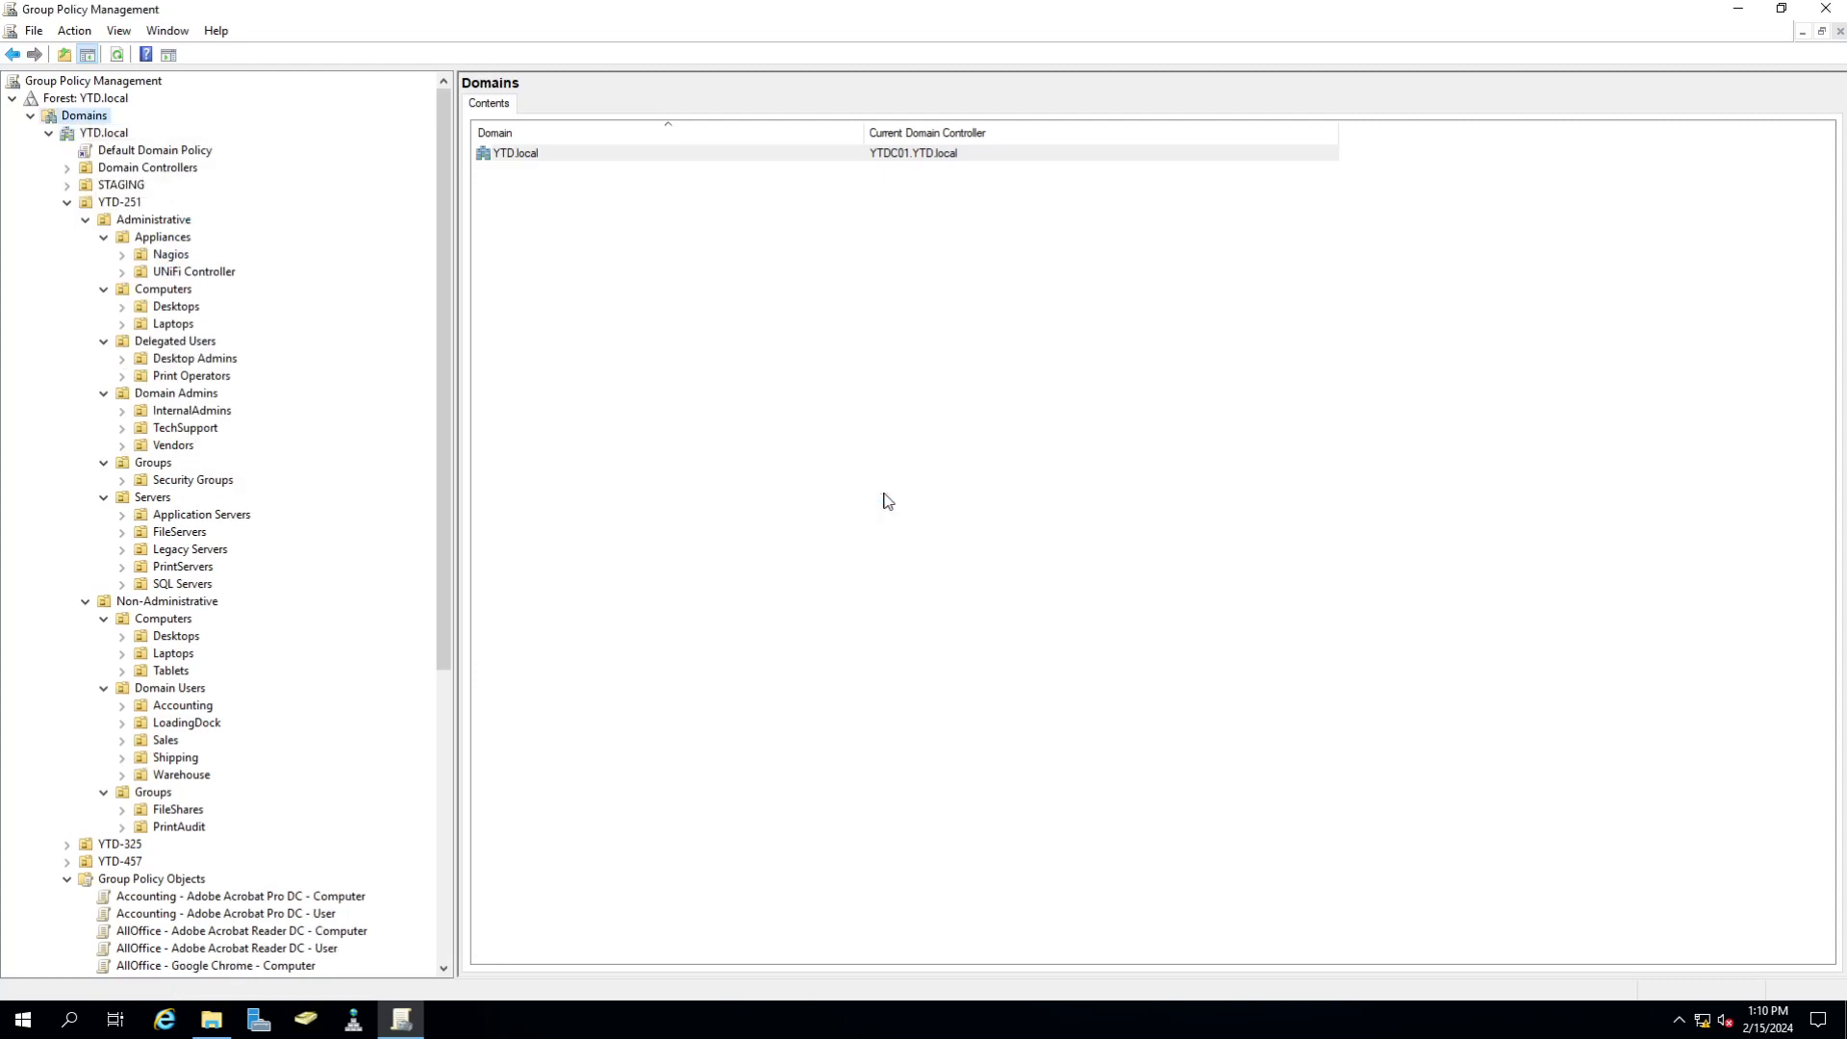
- Block Group Policy inheritance on the STAGING OU
left_click(135, 189)
right_click(135, 188)
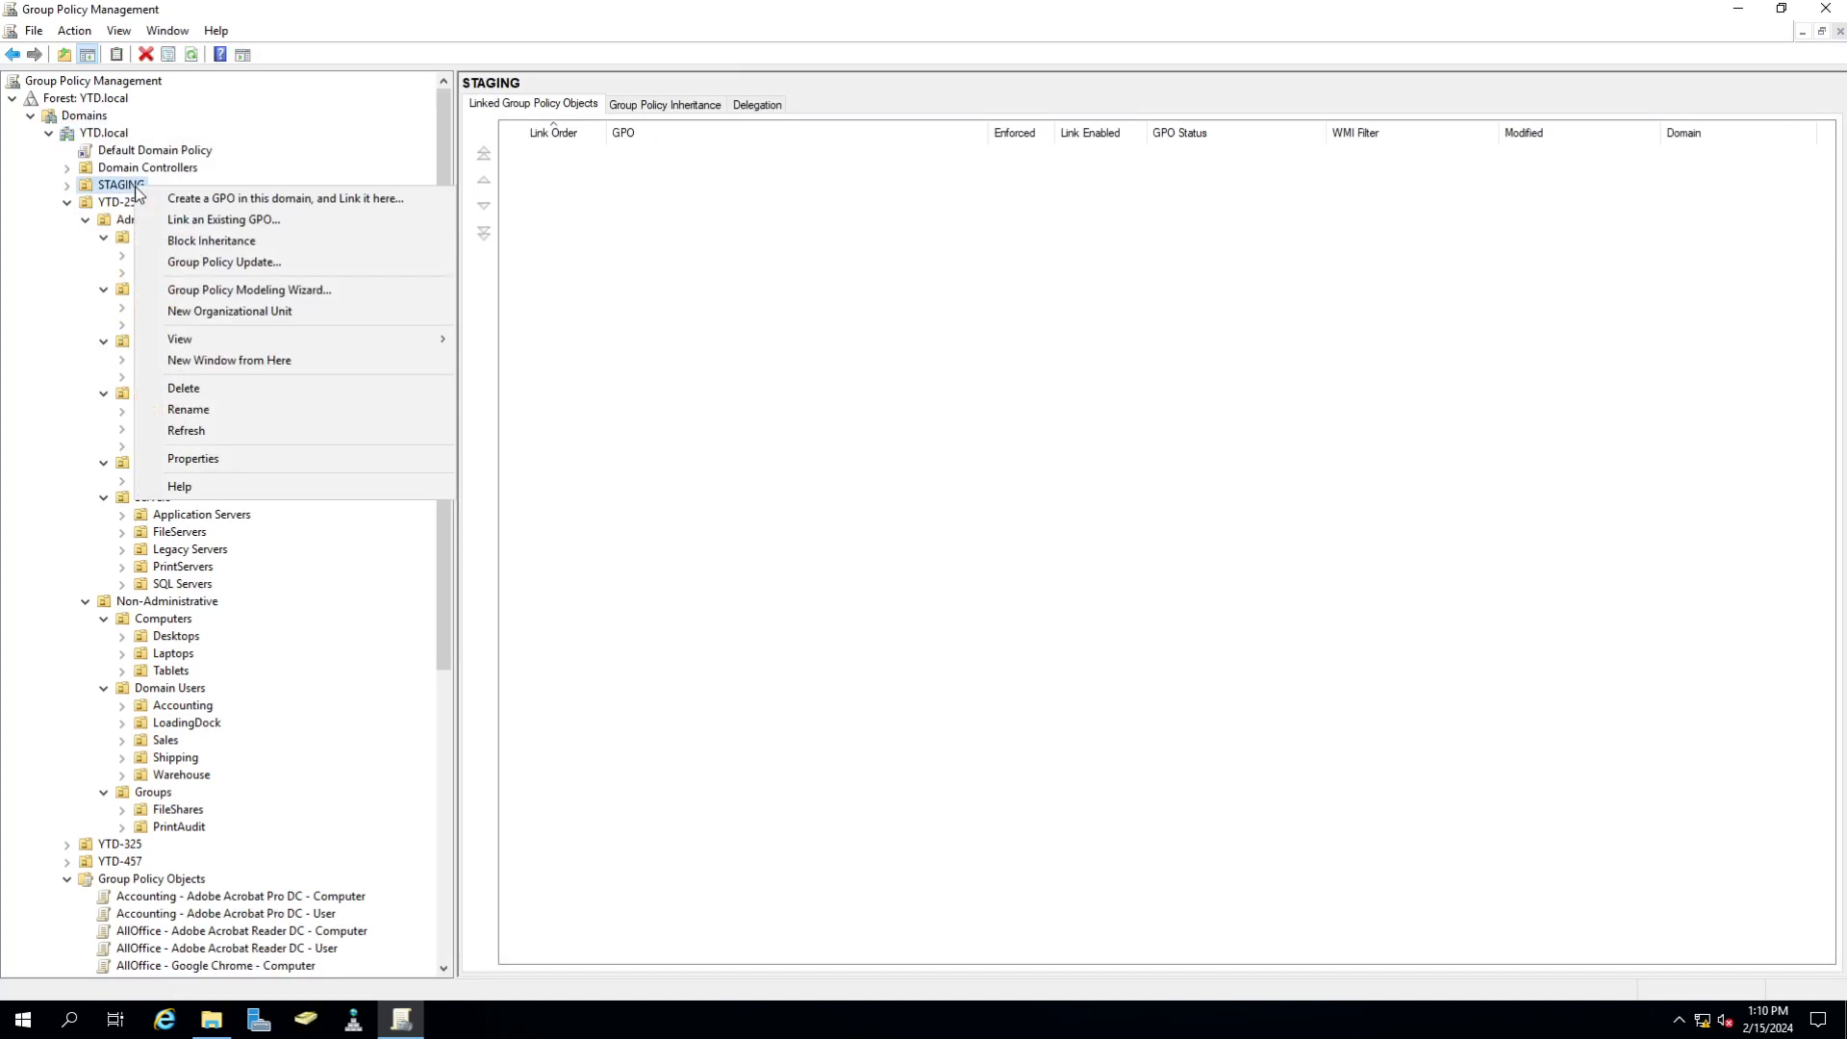
left_click(207, 240)
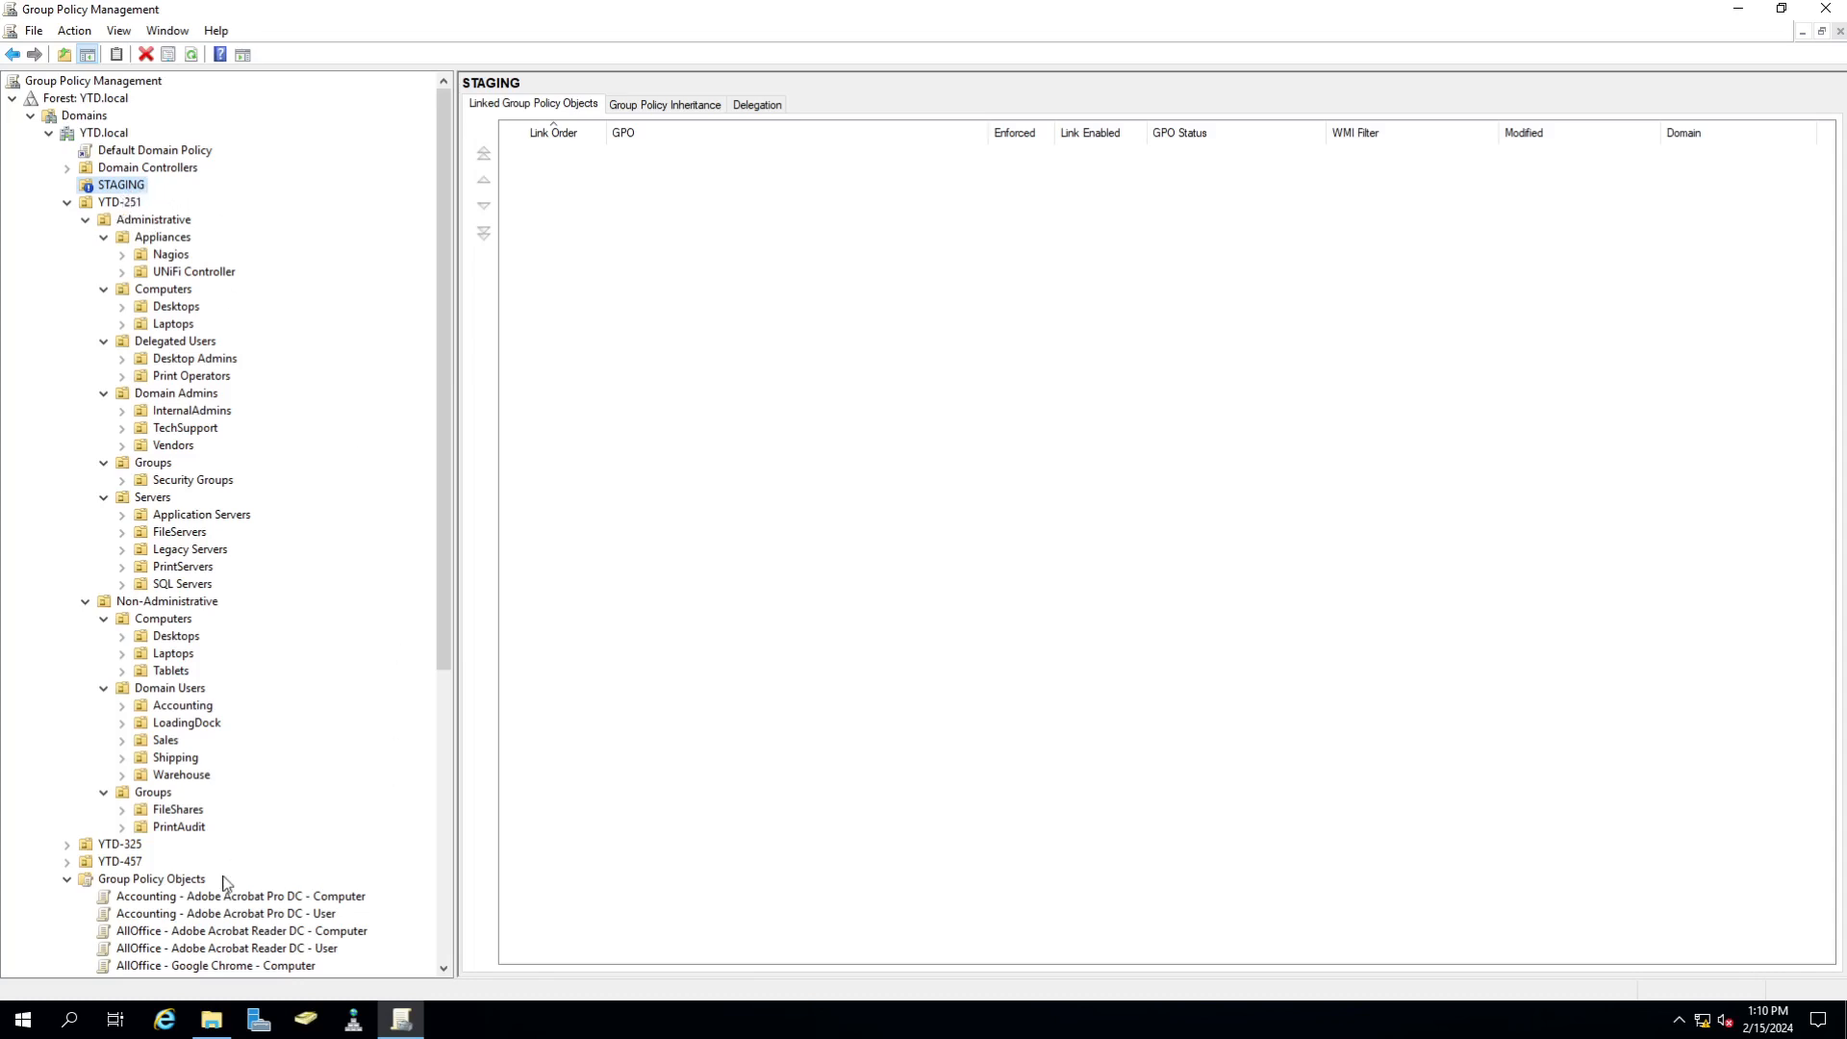
- Open Command Prompt as administrator
left_click(16, 1029)
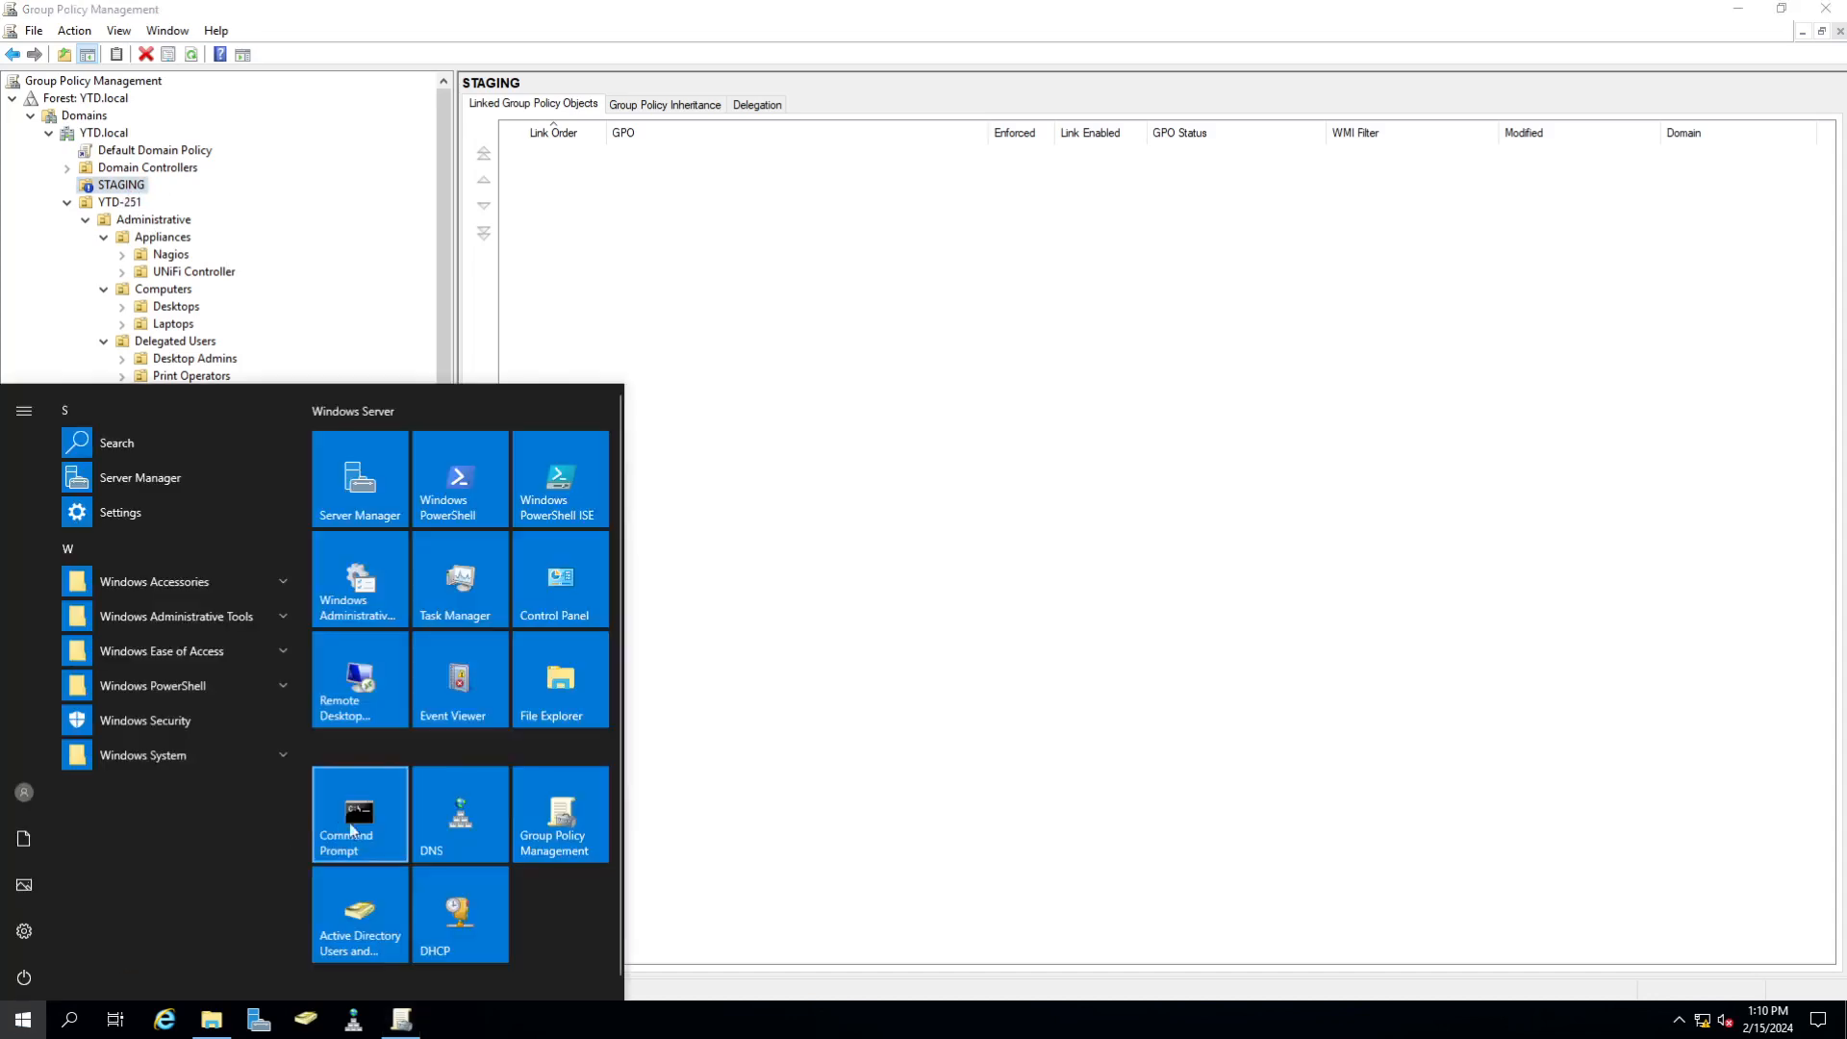
right_click(364, 833)
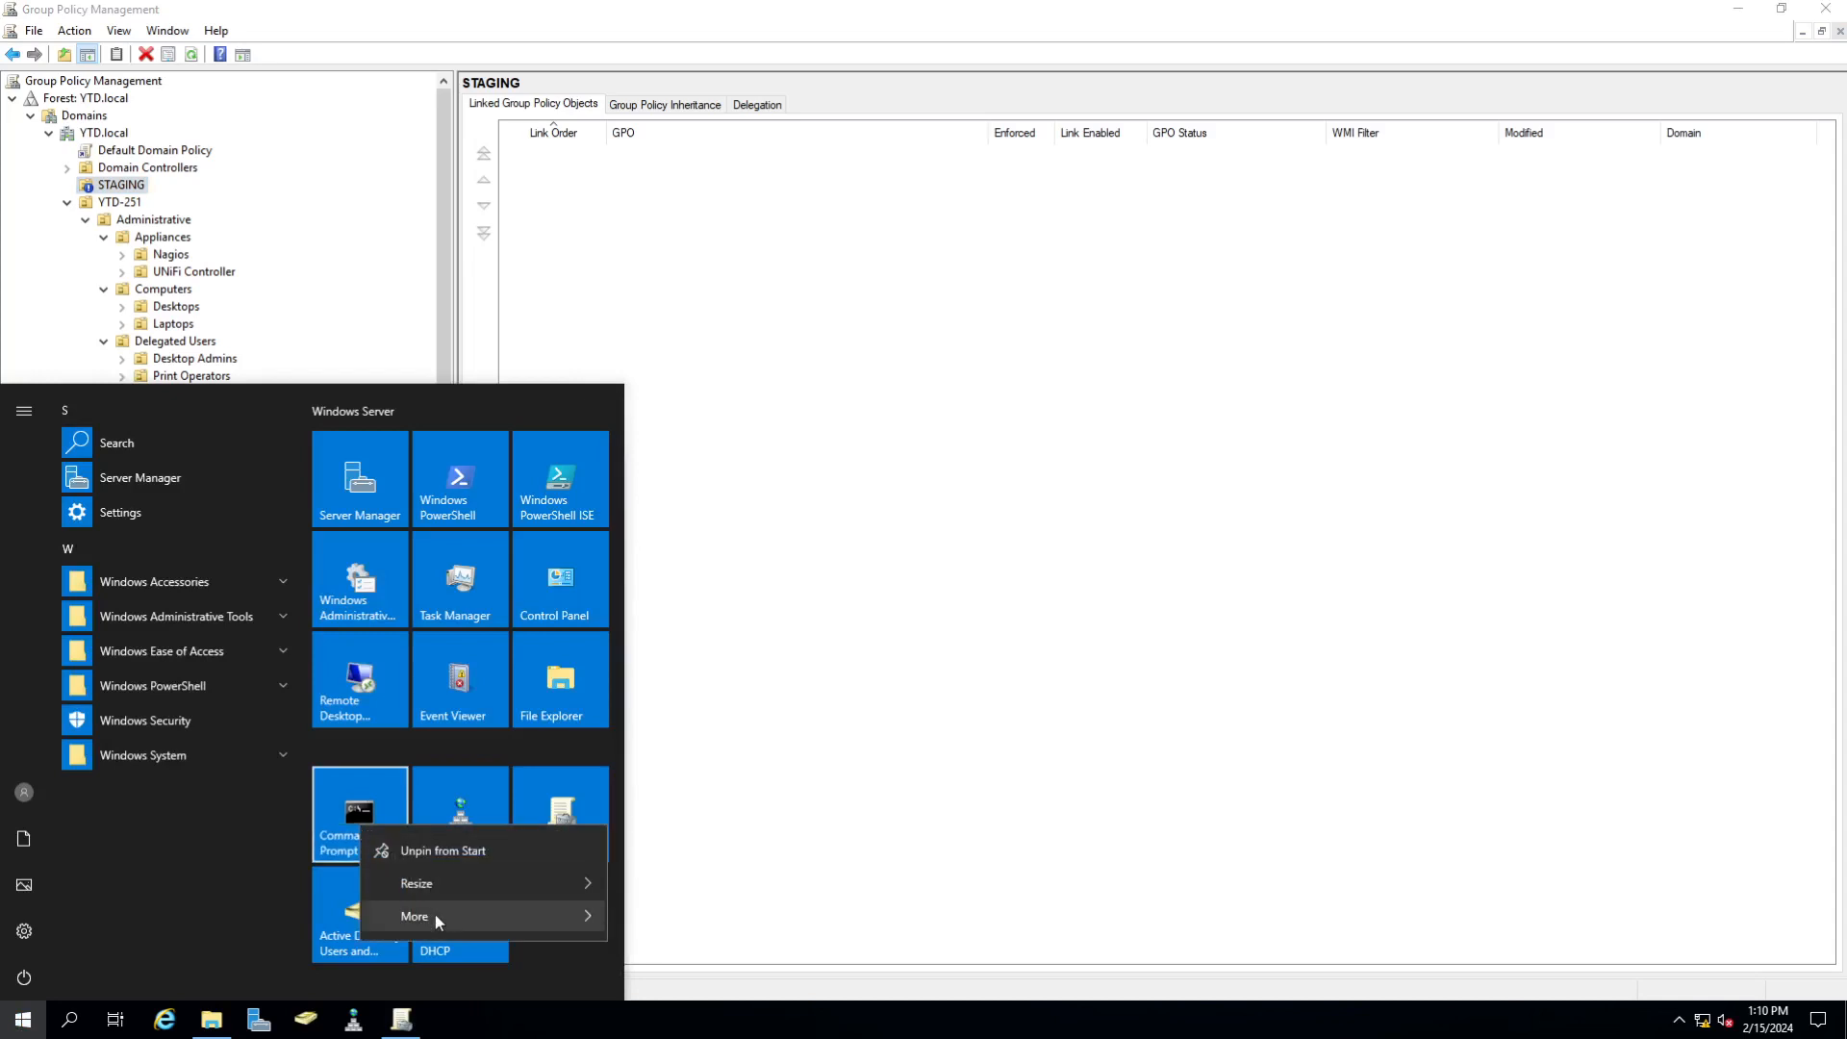
mouse_move(469, 923)
left_click(702, 875)
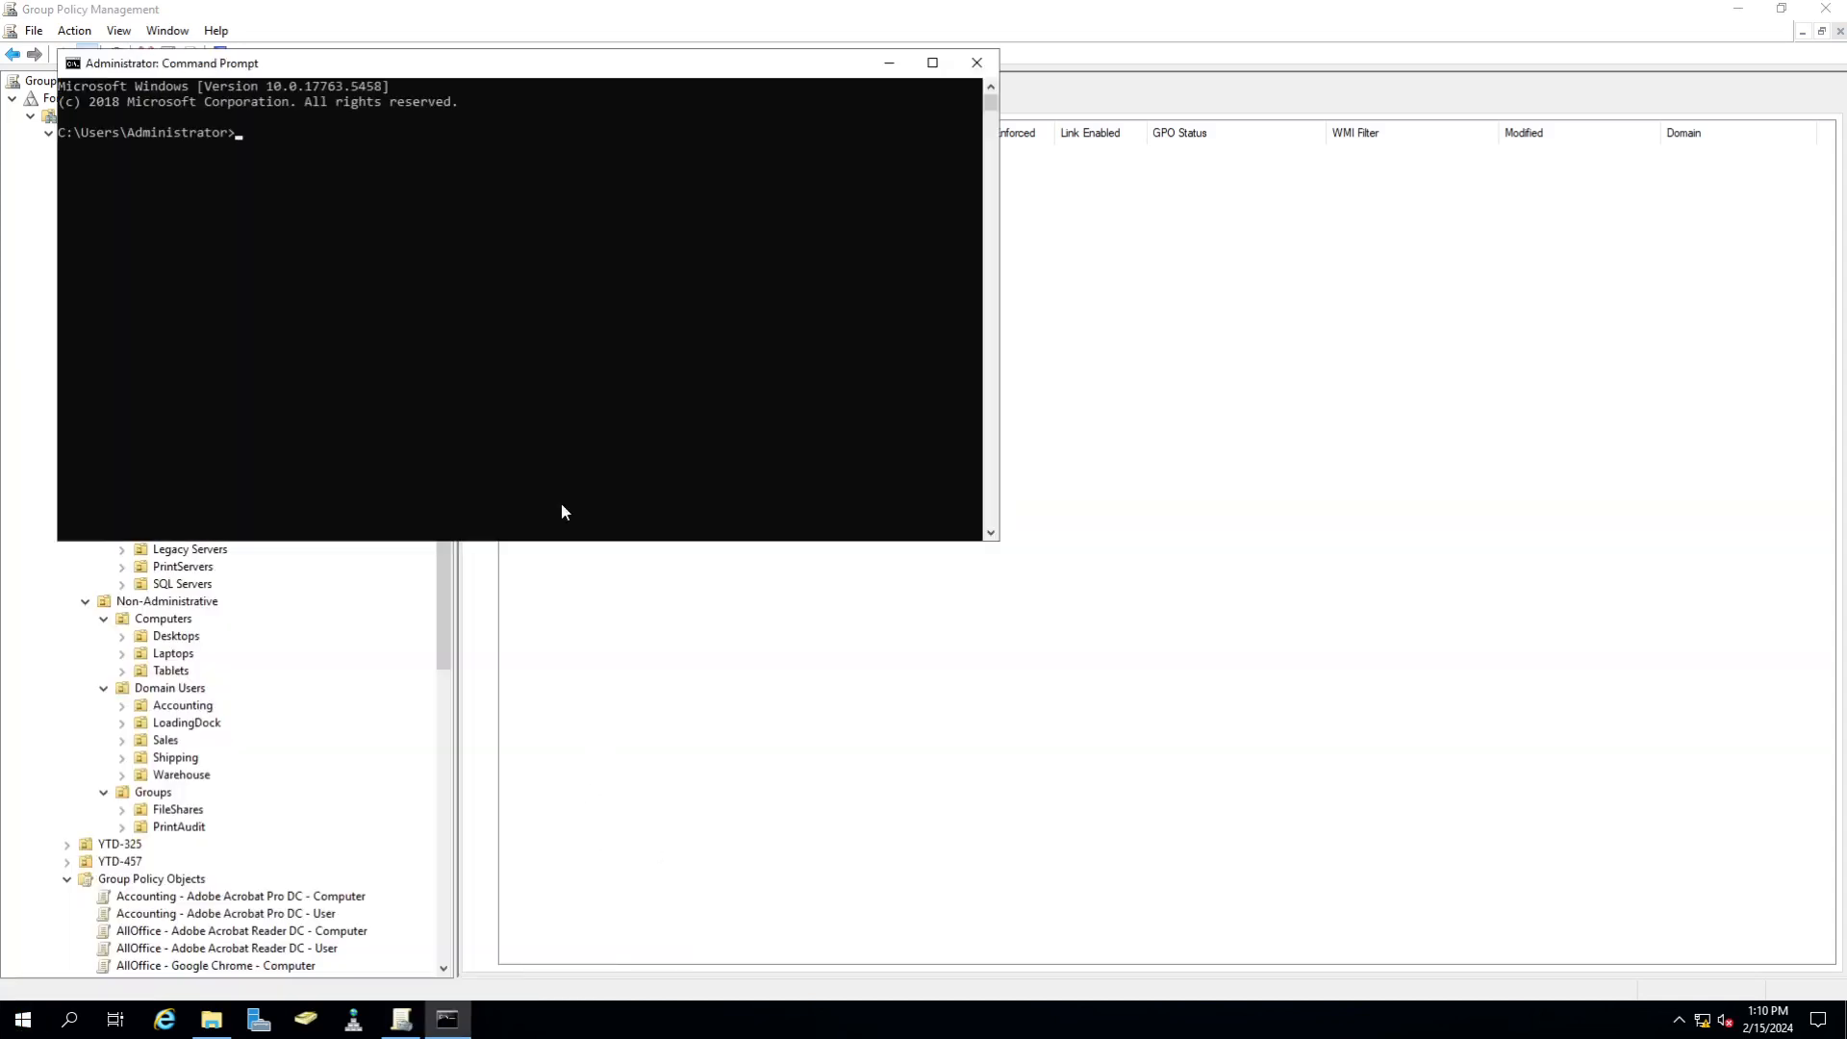
- Change to the C:\Windows\System32\GroupPolicy directory in Command Prompt and list its contents with dir
left_click(552, 319)
type("cd\\")
key("Return")
type("cd windows\\system32\\")
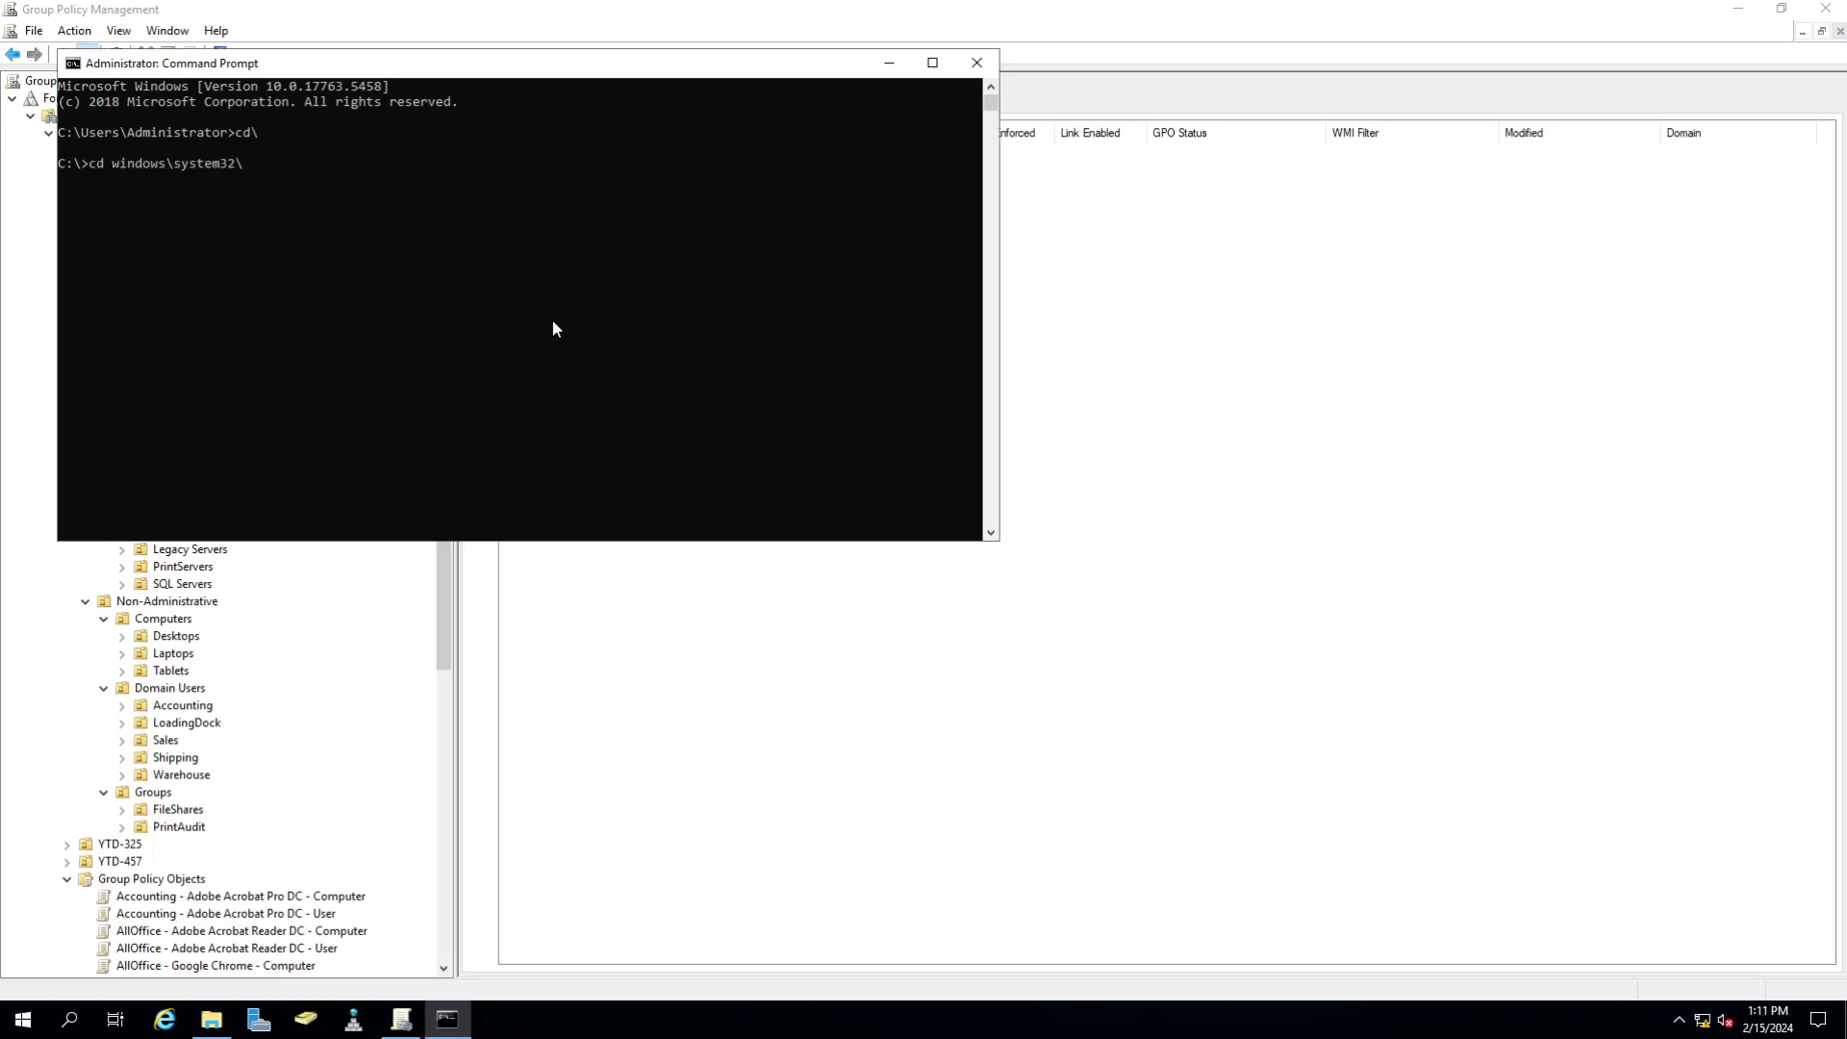
type("gpol")
key("BackSpace")
key("BackSpace")
key("BackSpace")
type("rouppo")
key("Tab")
key("Return")
type("dir")
key("Return")
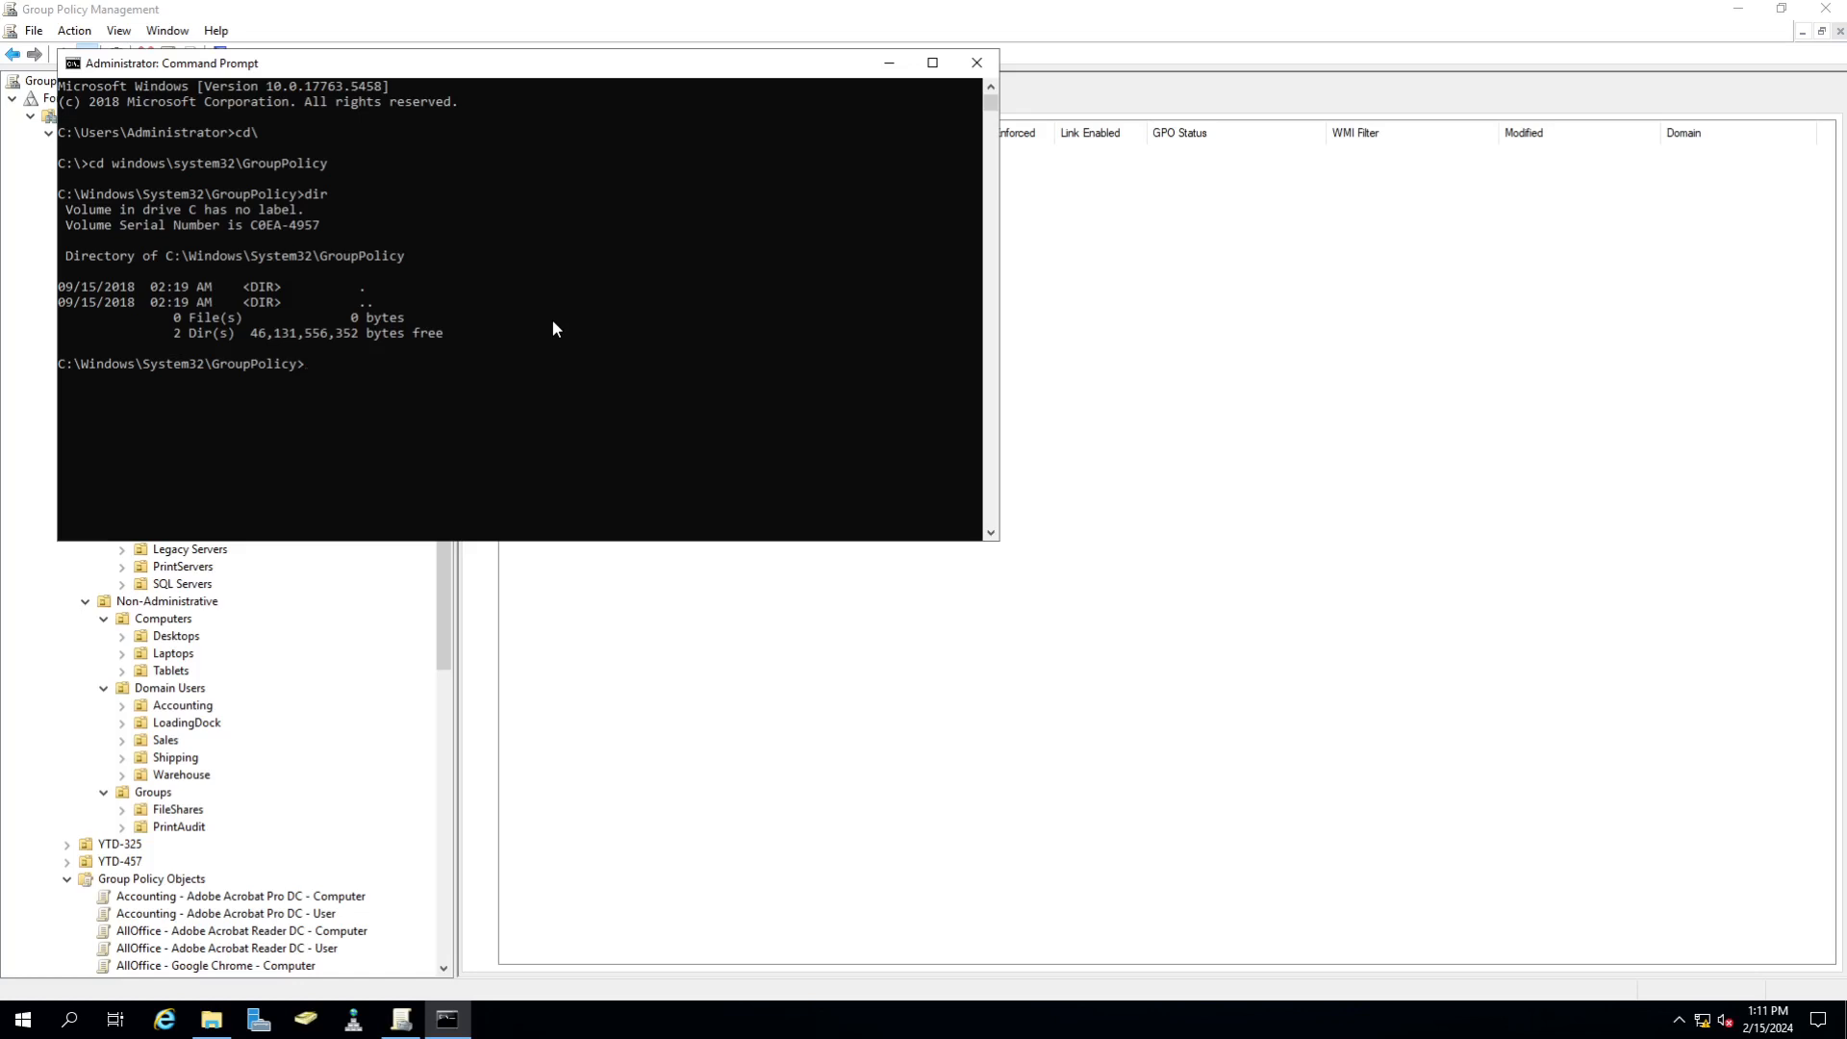
- Write the command "Del gpt.ini /F" at the prompt without running it, and clear the line
type("Del gpt.ini /F")
key("BackSpace")
key("BackSpace")
key("BackSpace")
key("BackSpace")
key("BackSpace")
key("BackSpace")
key("BackSpace")
key("BackSpace")
key("BackSpace")
key("BackSpace")
key("BackSpace")
key("BackSpace")
key("BackSpace")
key("BackSpace")
- Write rmdir commands with /q /s for the machine, user and datastore folders without running them, and clear the line
type("rmdir machine /q /s")
key("Left")
key("Left")
key("Left")
key("Left")
key("Left")
key("Left")
key("BackSpace")
key("BackSpace")
key("BackSpace")
key("BackSpace")
key("BackSpace")
key("BackSpace")
key("BackSpace")
type("user")
key("BackSpace")
key("BackSpace")
key("BackSpace")
key("BackSpace")
type("datastore")
key("BackSpace")
key("BackSpace")
key("BackSpace")
key("BackSpace")
key("BackSpace")
key("BackSpace")
key("BackSpace")
key("BackSpace")
key("BackSpace")
key("BackSpace")
key("BackSpace")
key("BackSpace")
key("BackSpace")
key("BackSpace")
key("BackSpace")
key("BackSpace")
key("BackSpace")
key("BackSpace")
key("BackSpace")
key("BackSpace")
key("BackSpace")
- Enter "gpupdate /force" at the prompt and close Command Prompt
type("gpupdate /force")
left_click(977, 62)
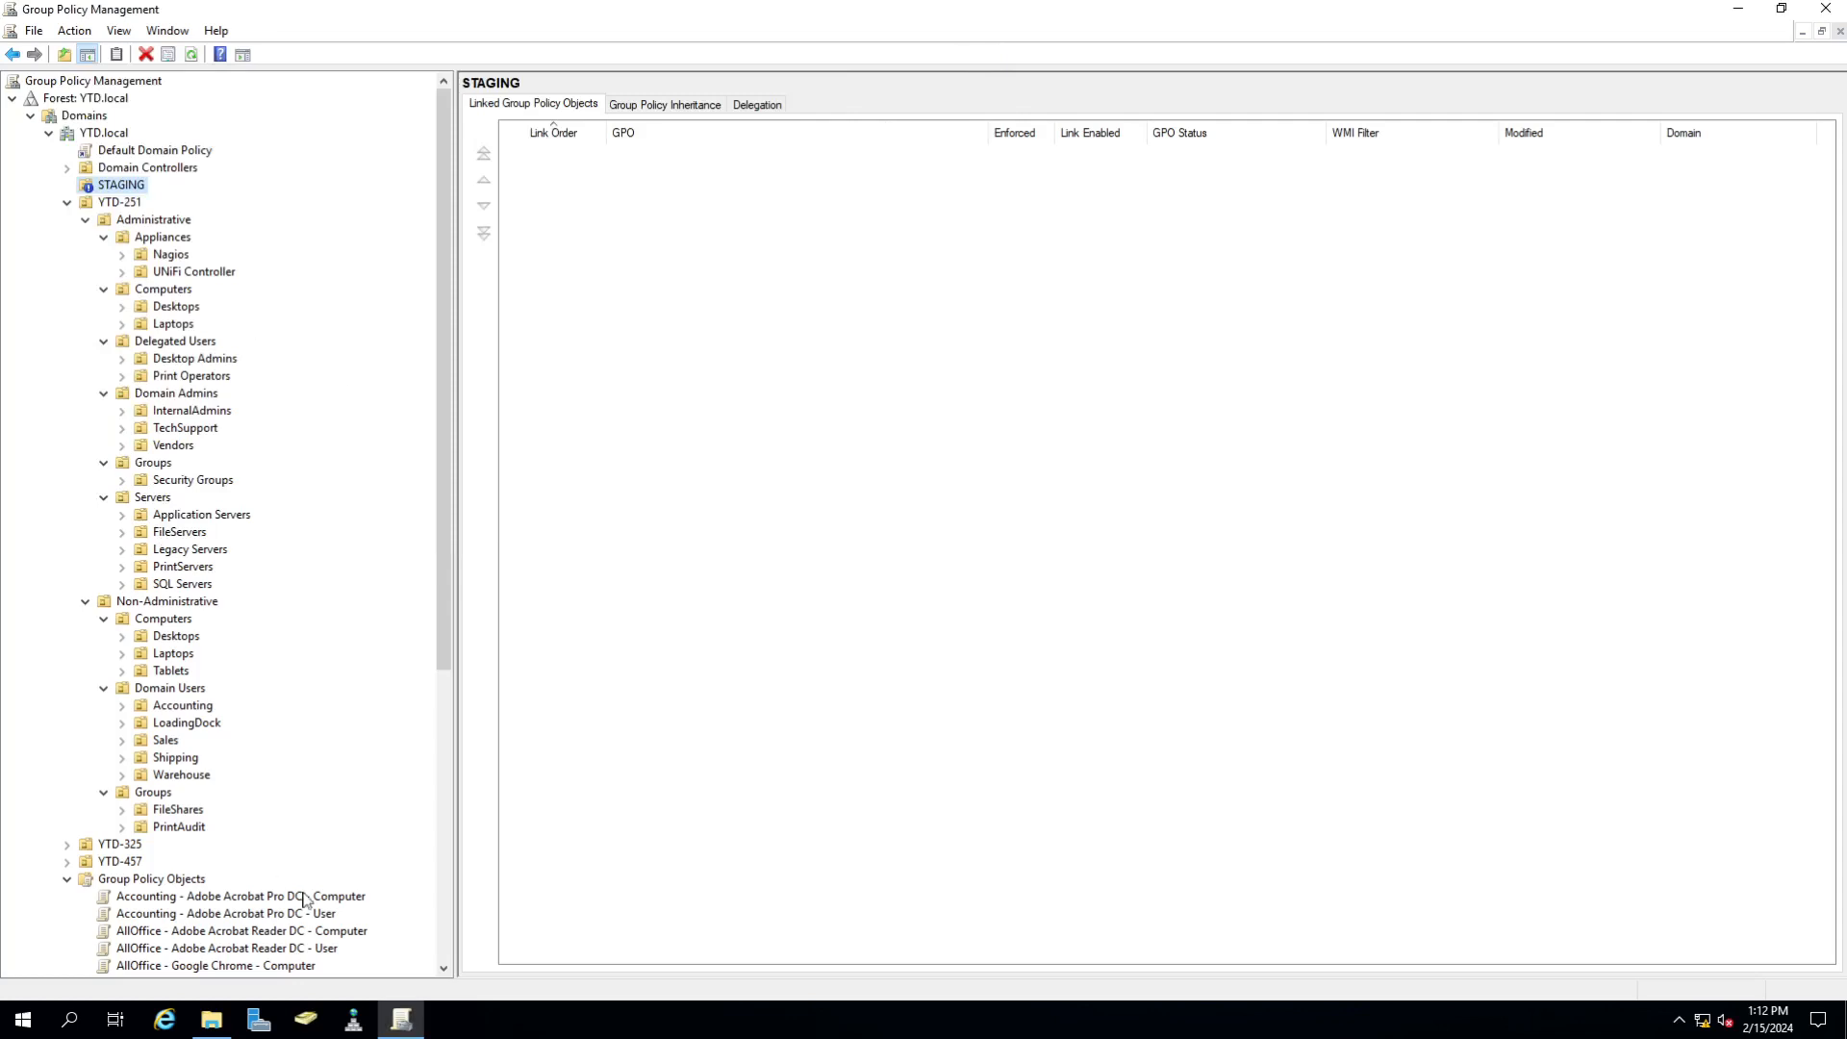
- Review the list of policies under Group Policy Objects, from the Accounting to the Server entries
scroll(349, 492, "down", 4)
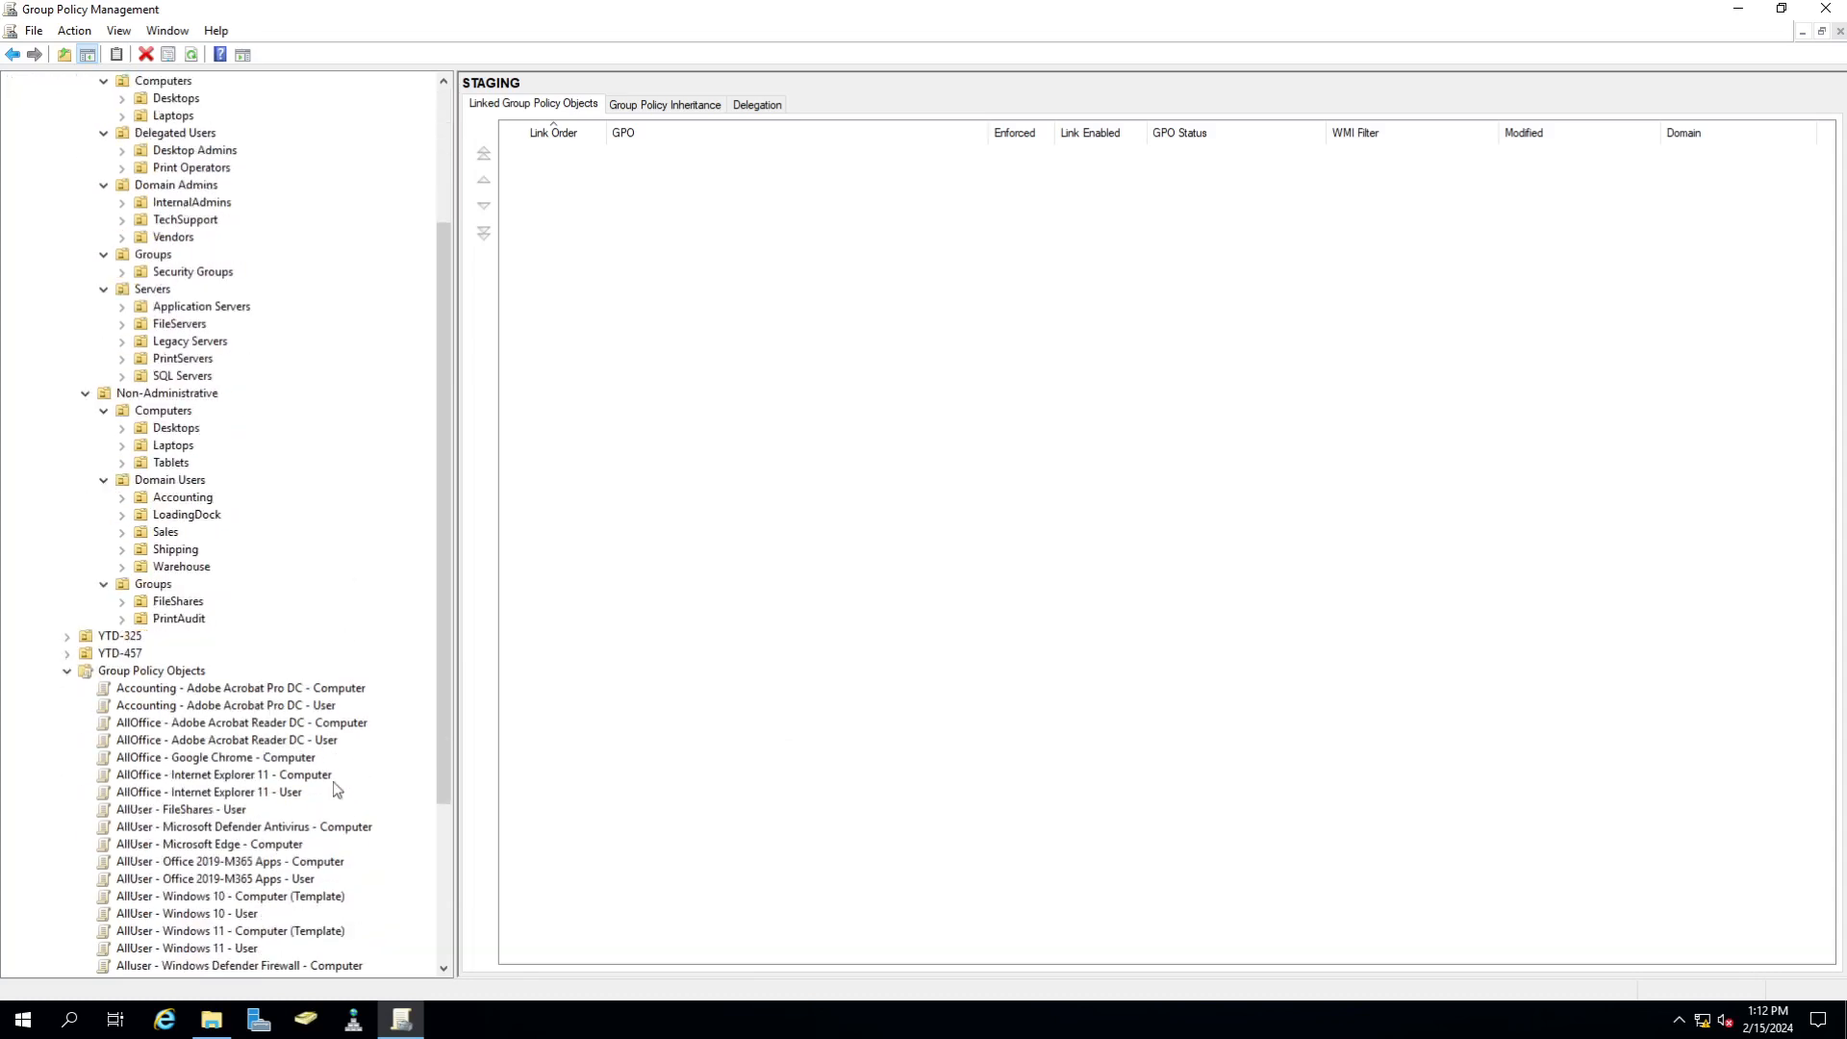
scroll(272, 755, "down", 1)
scroll(272, 755, "down", 1)
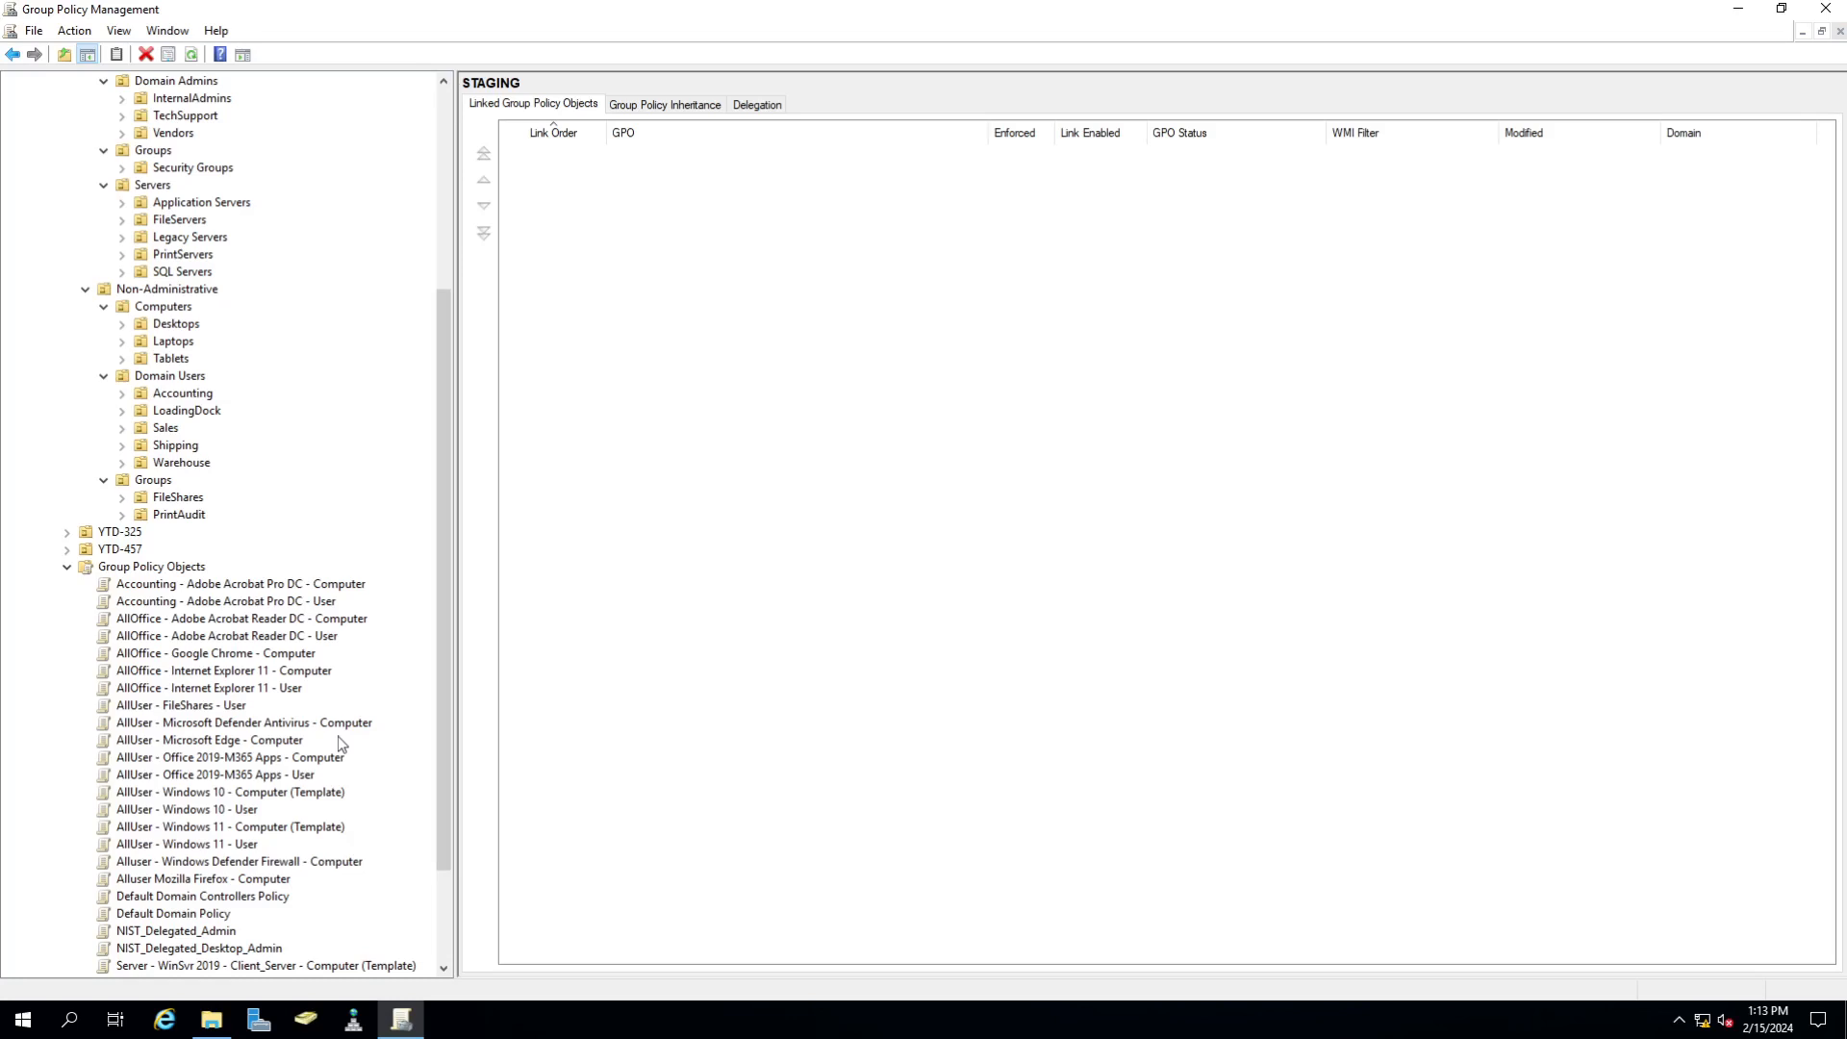
scroll(338, 736, "down", 2)
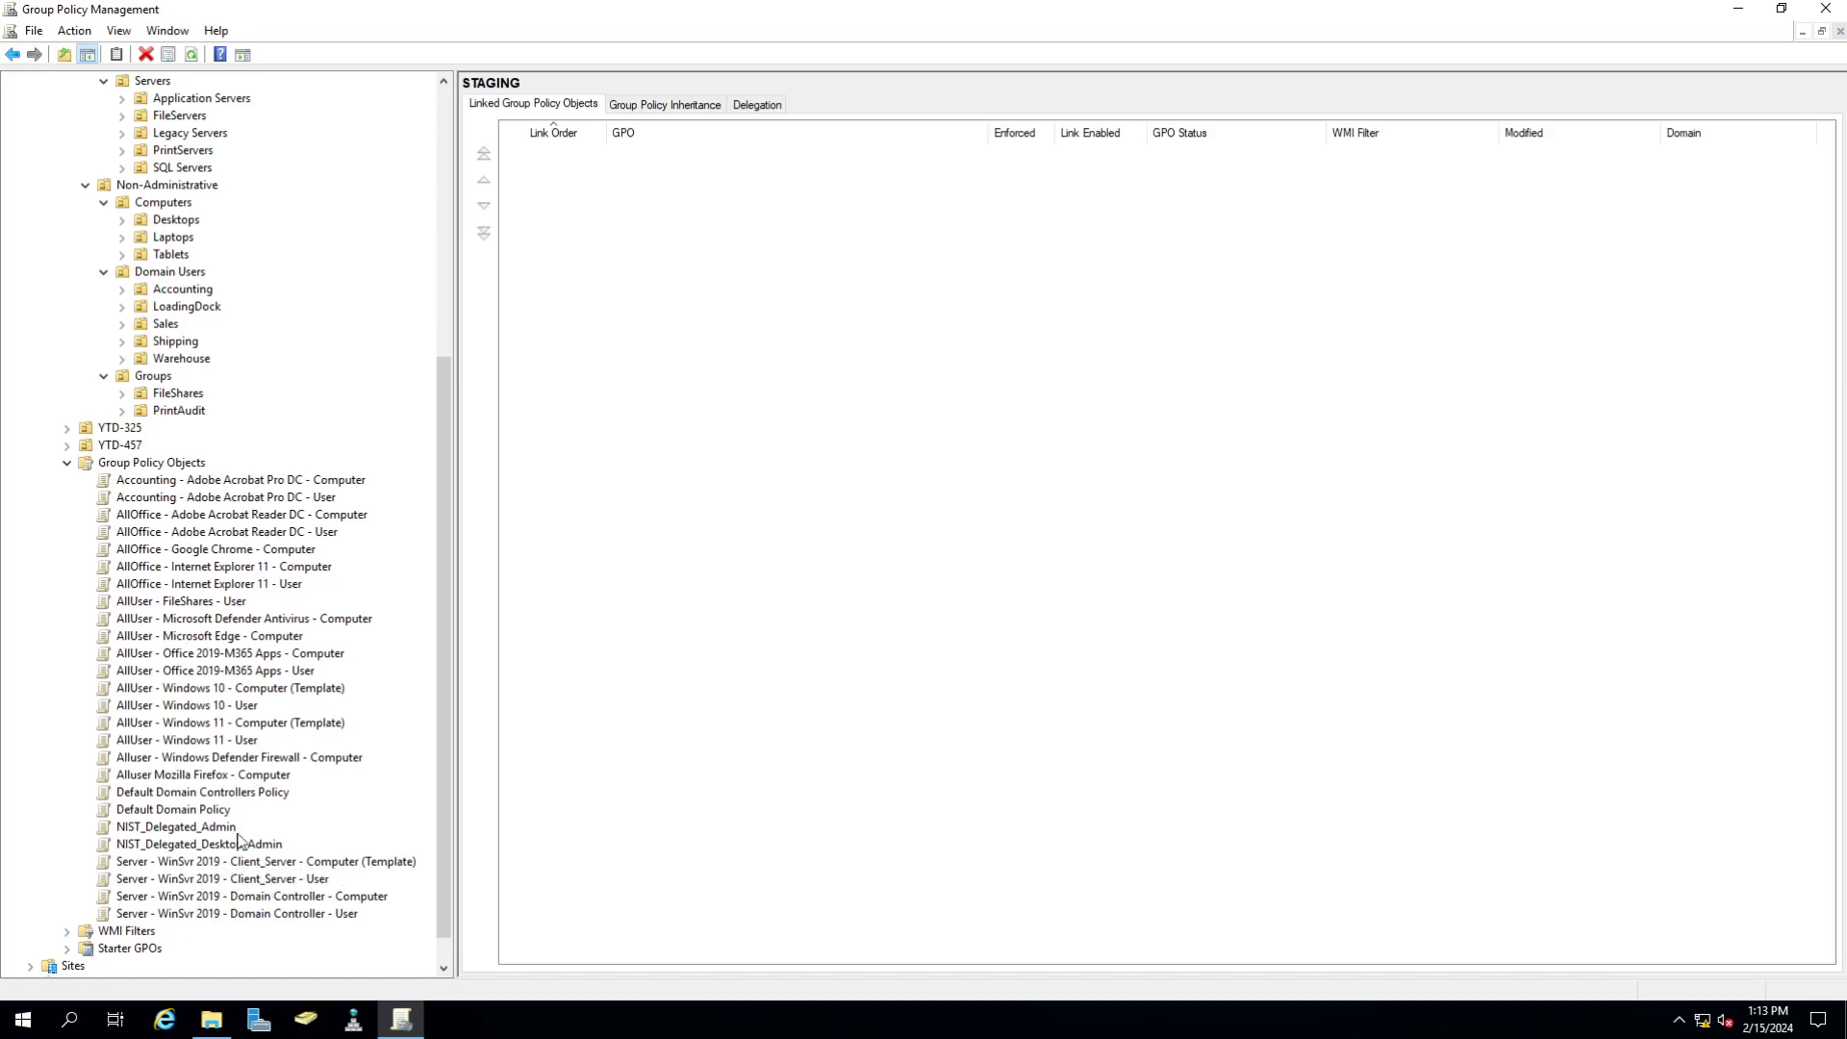
scroll(240, 842, "up", 8)
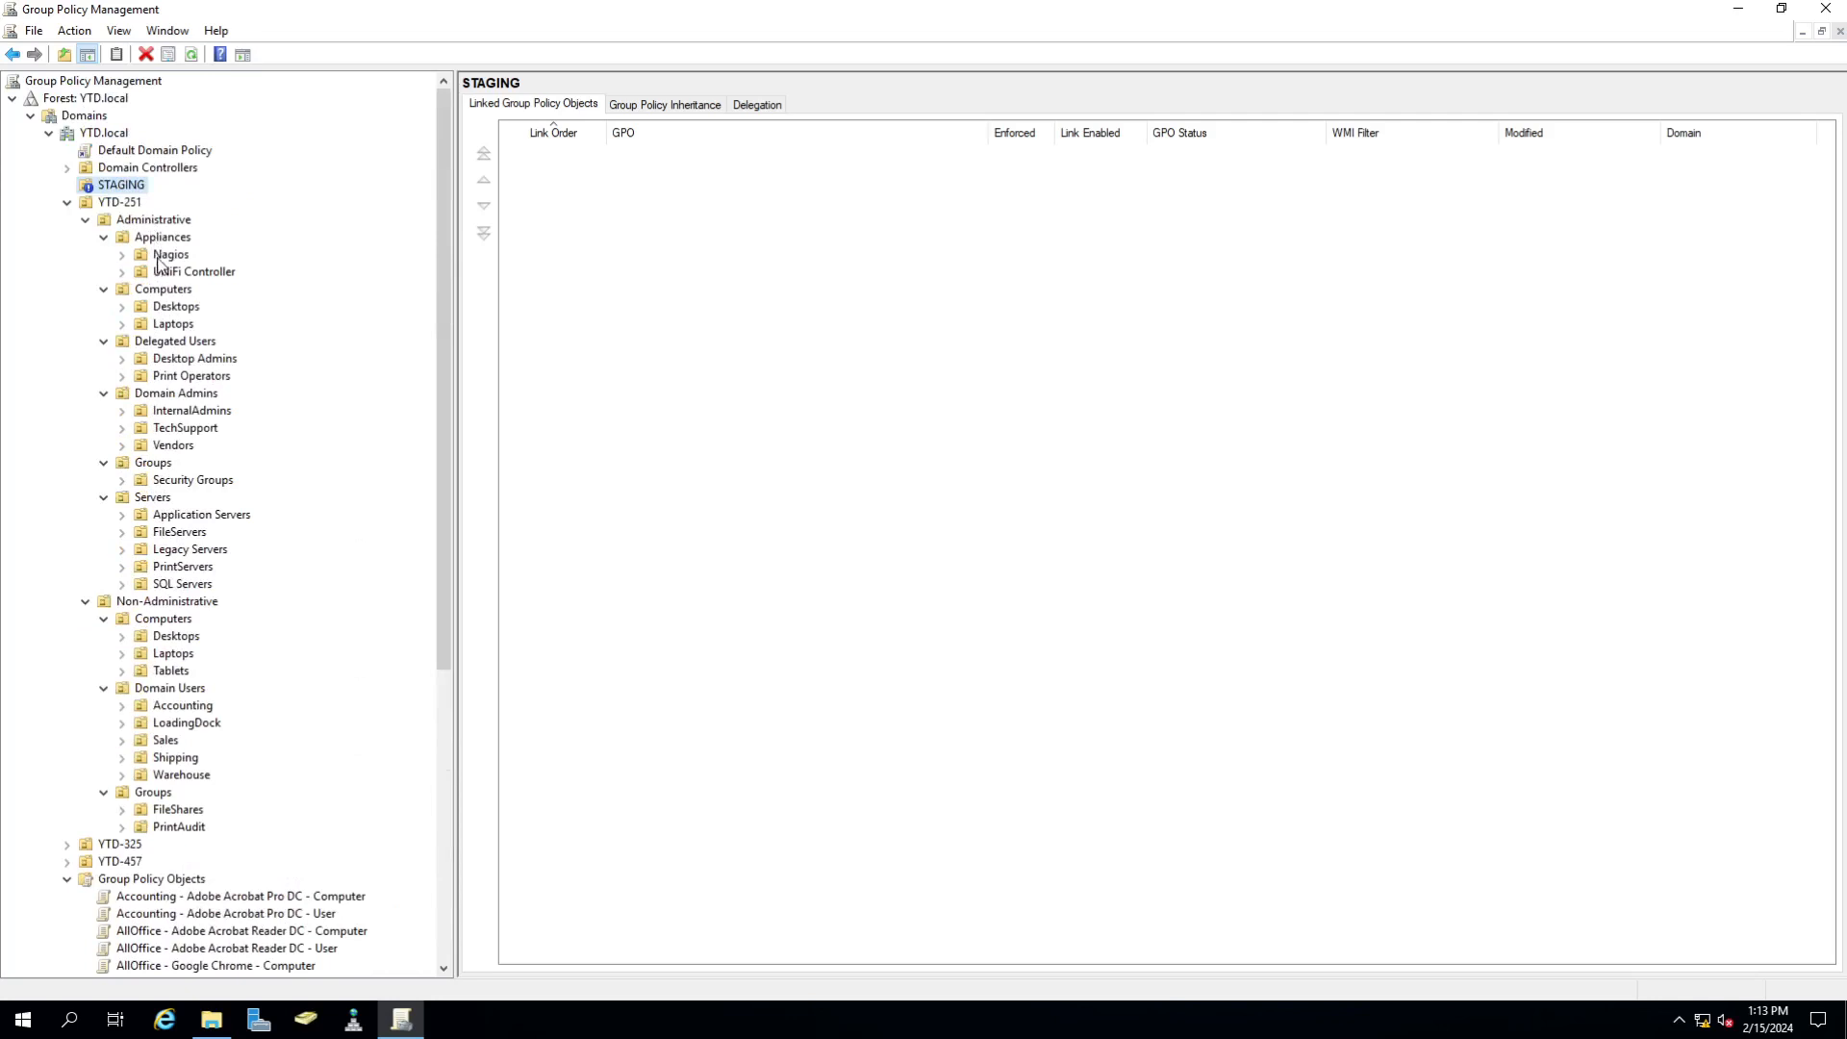
- Create an organizational unit named Windows 10 under the Desktops OU in YTD-251's Administrative Computers
left_click(165, 309)
left_click(164, 327)
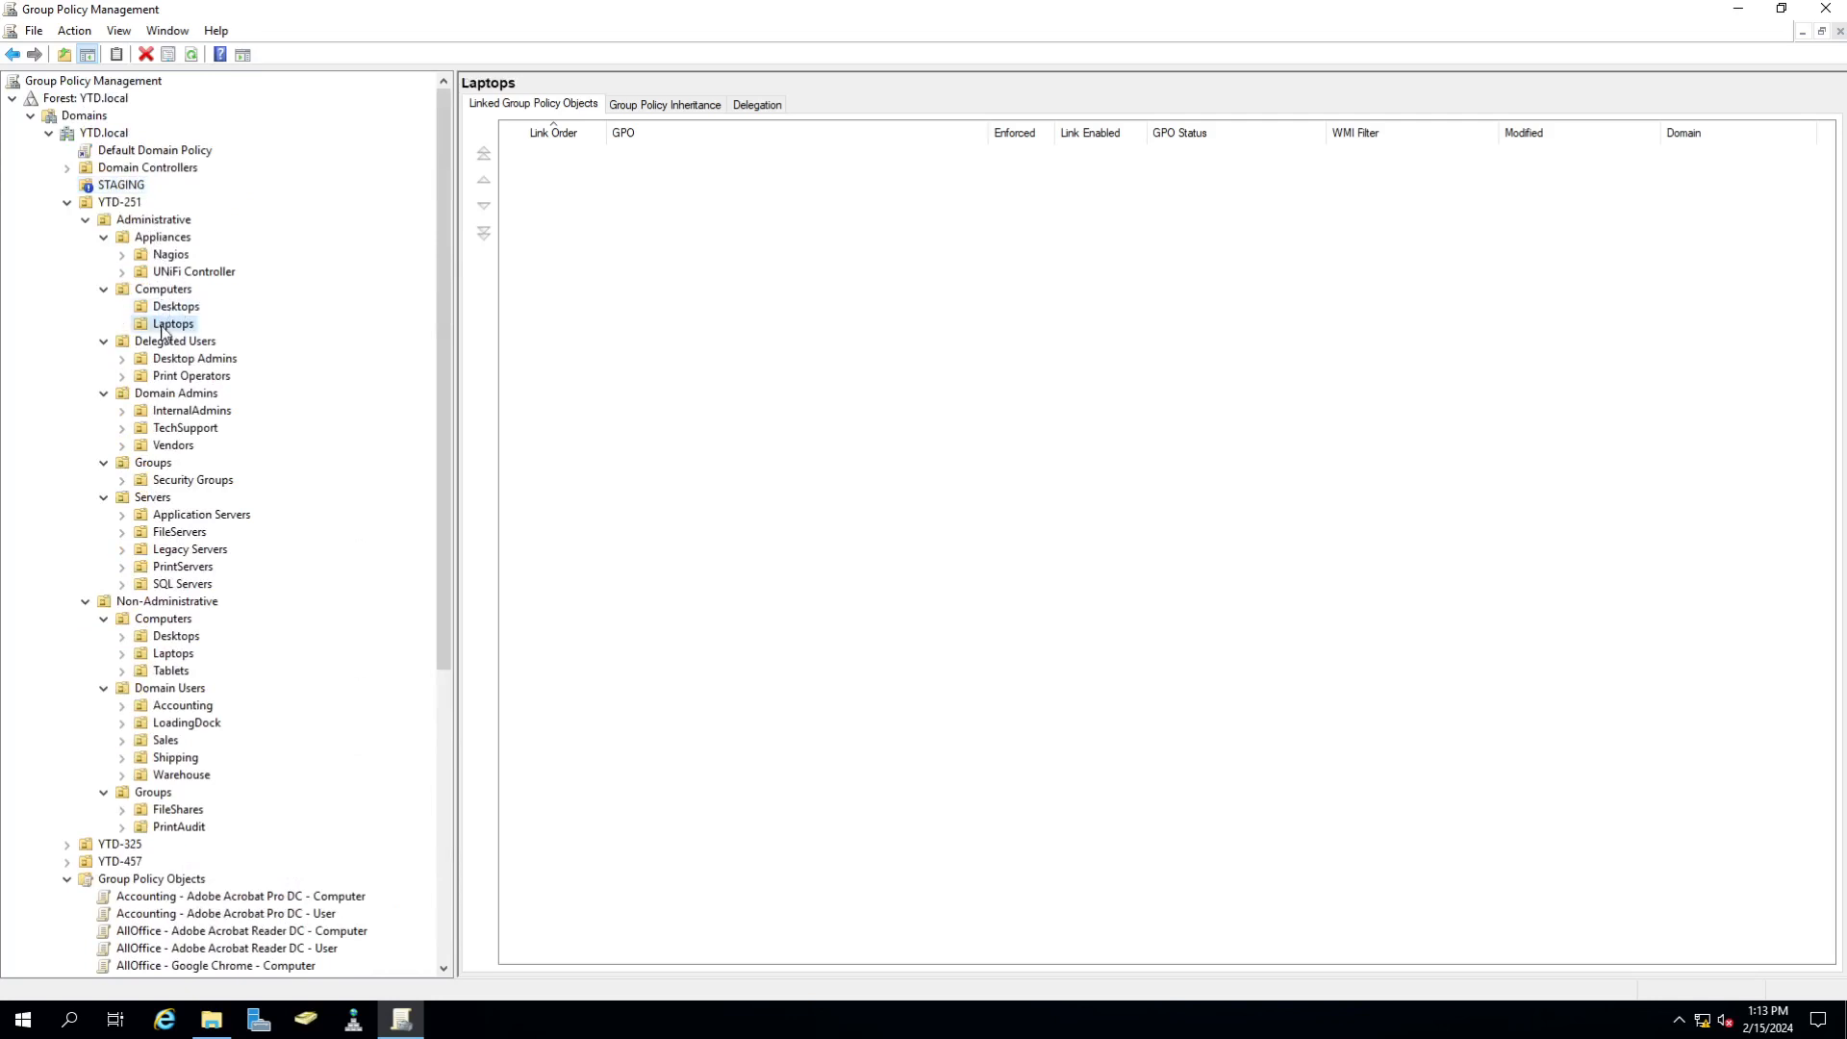
right_click(161, 306)
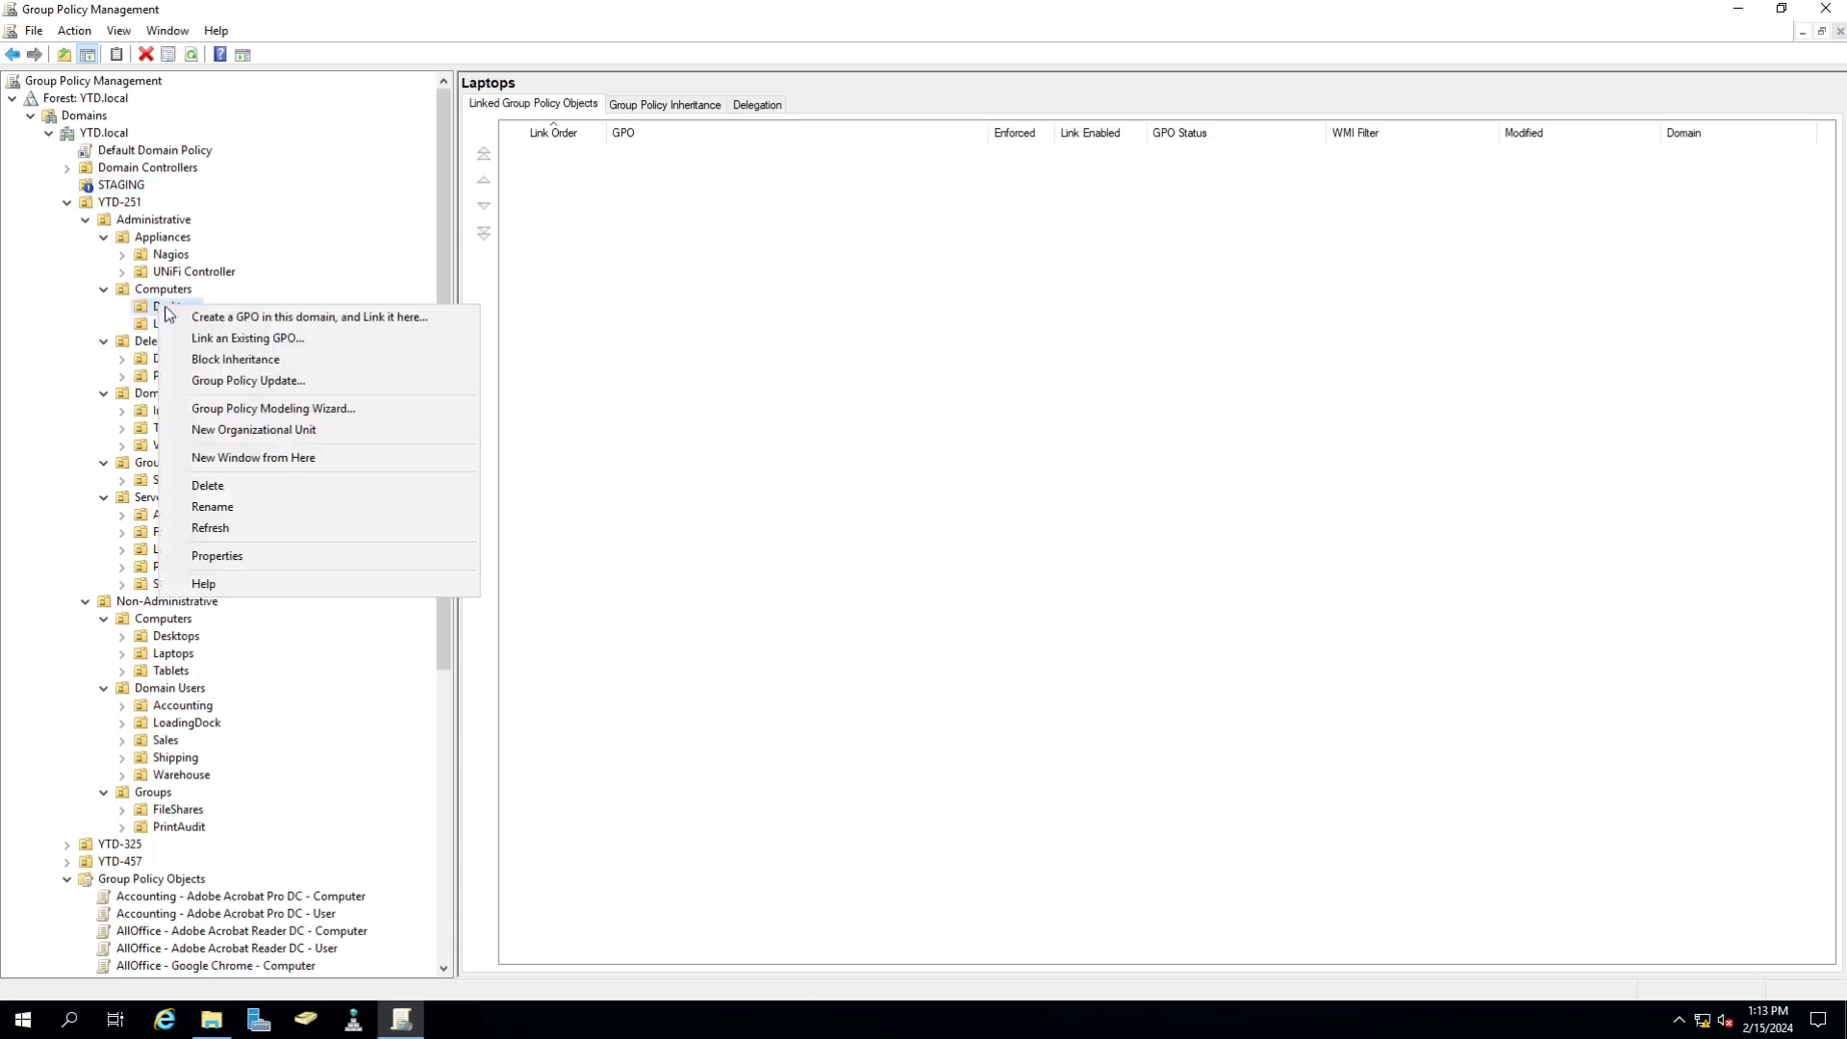
left_click(256, 430)
type("Windows 109")
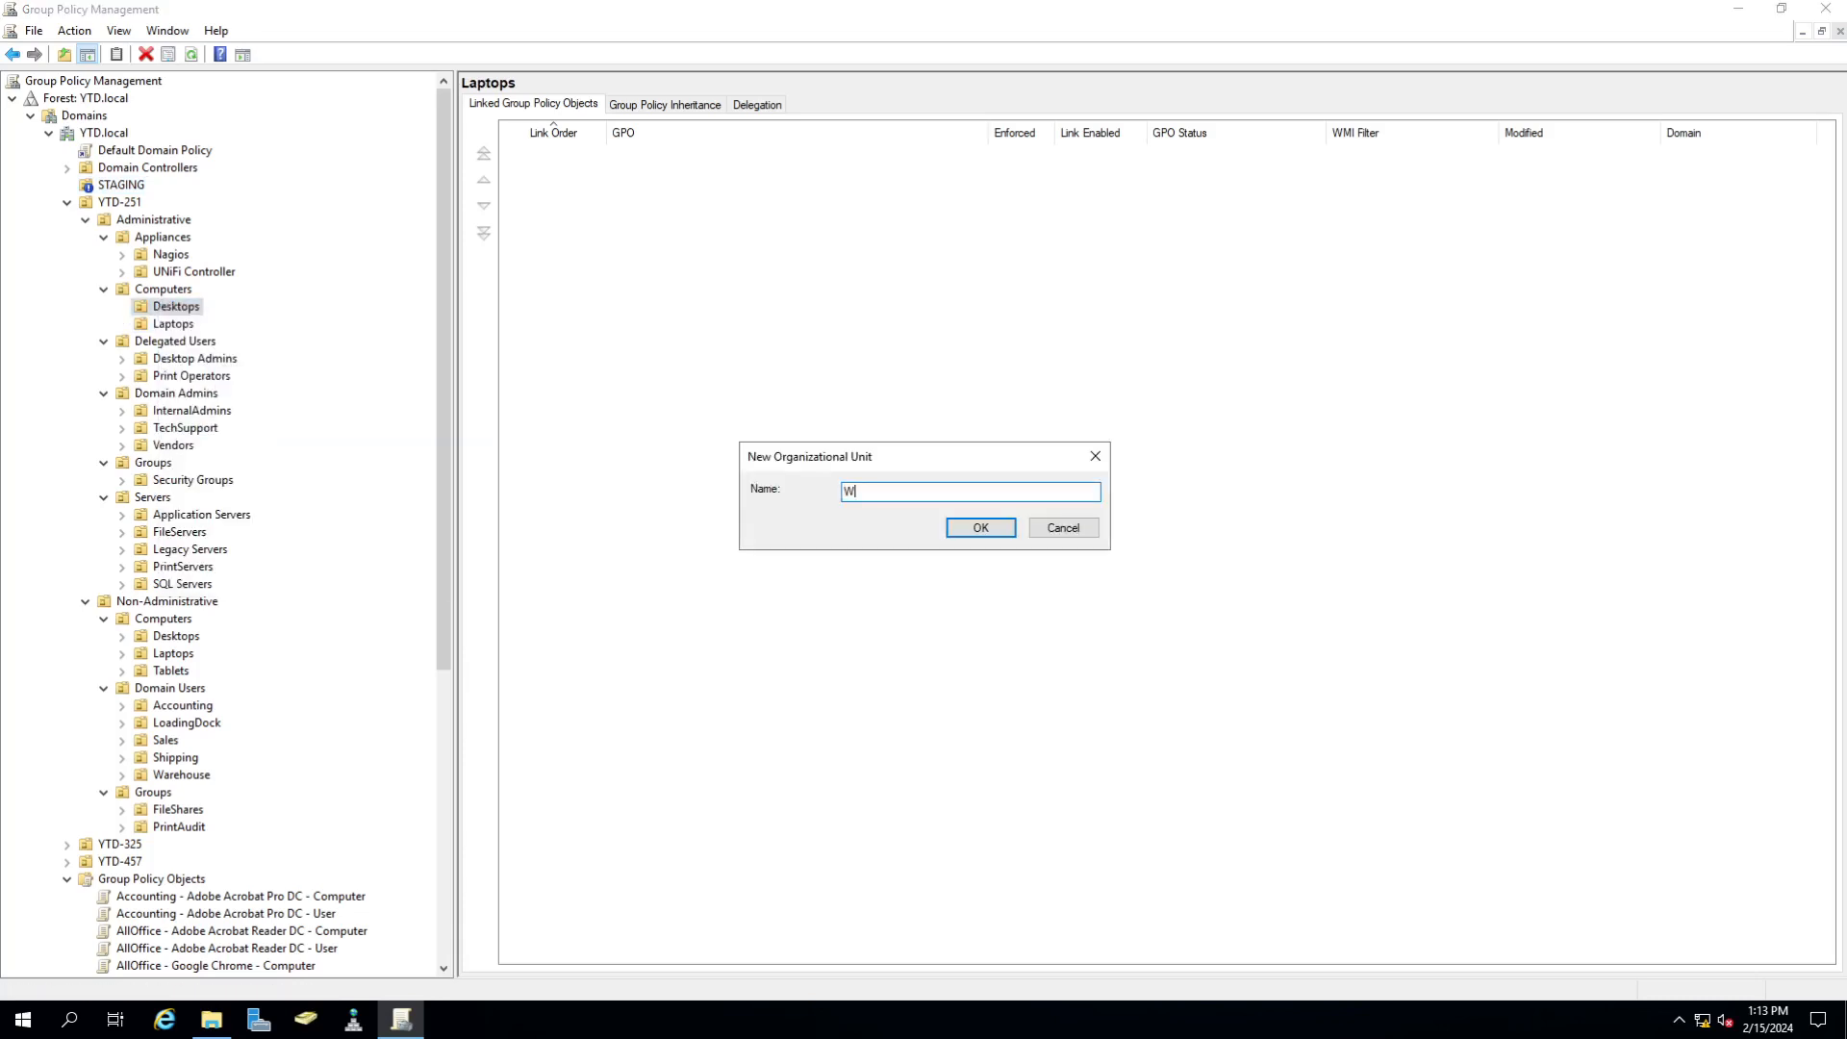
key("Return")
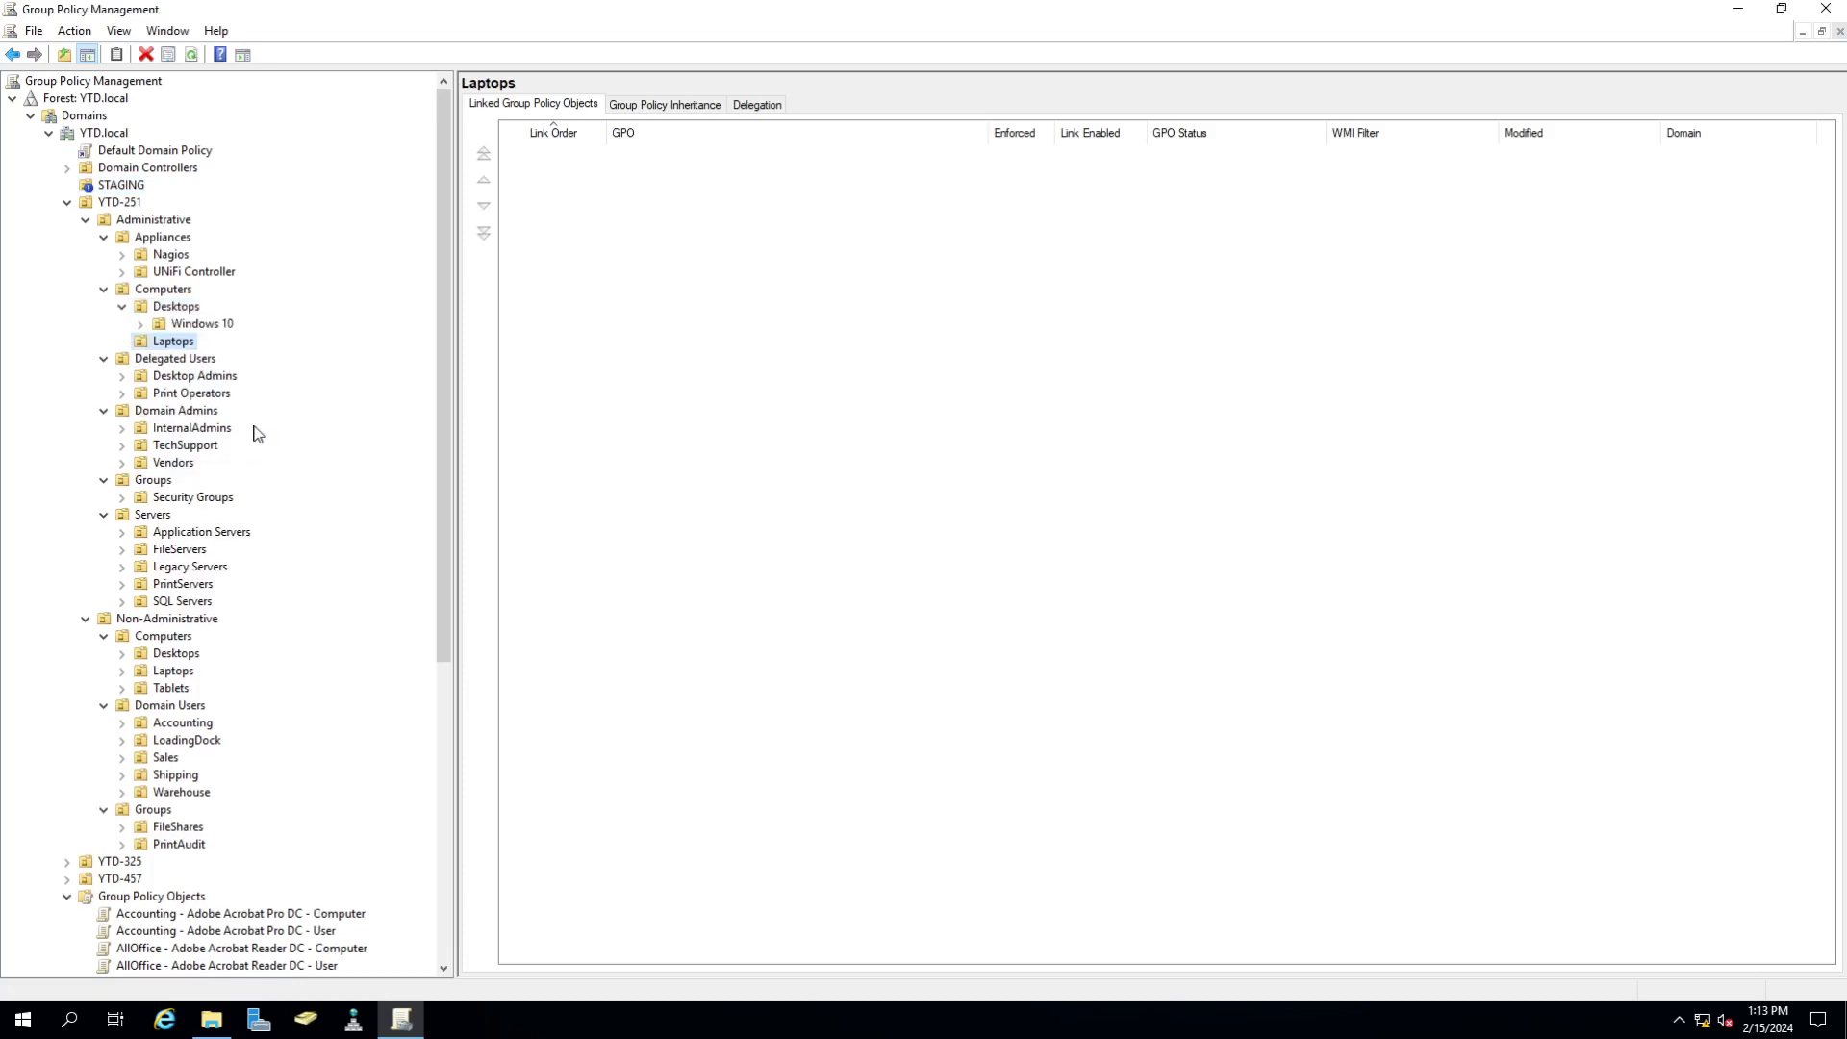
- Create an organizational unit named Windows 11 under the Desktops OU in YTD-251's Administrative Computers
right_click(183, 309)
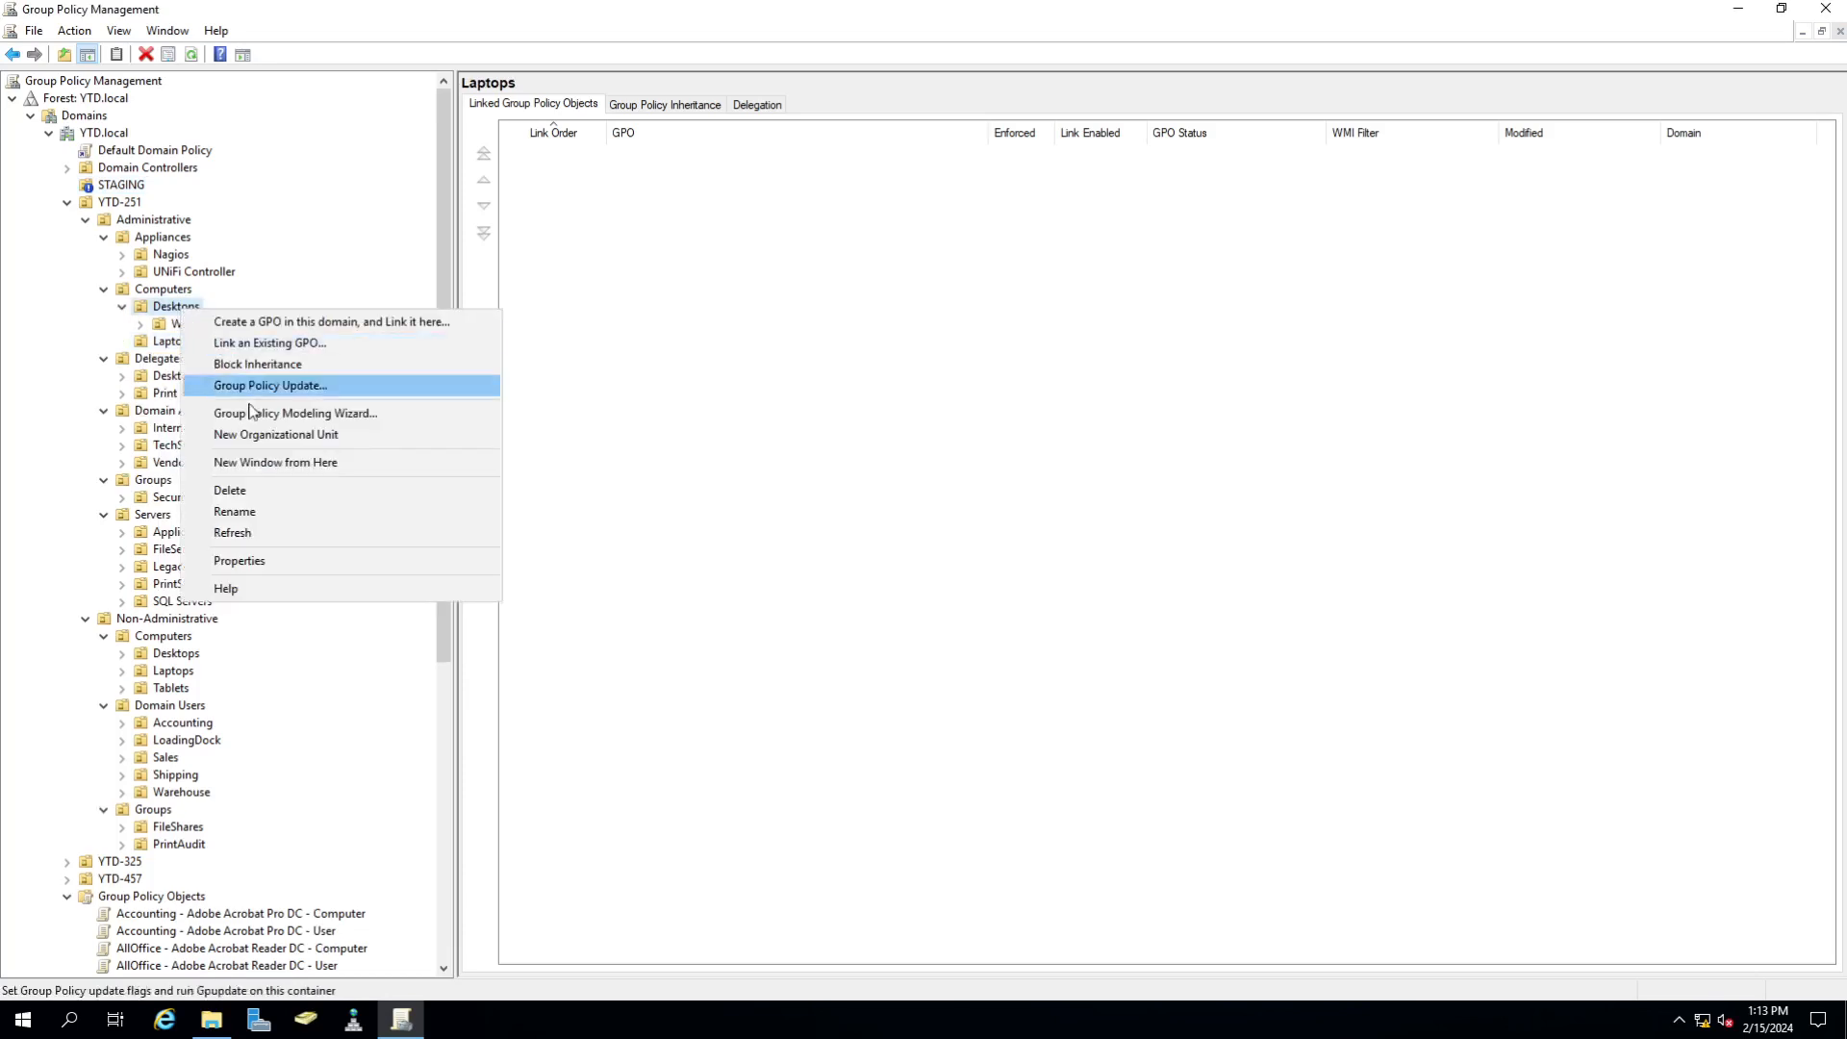
left_click(274, 434)
type("Windows 11")
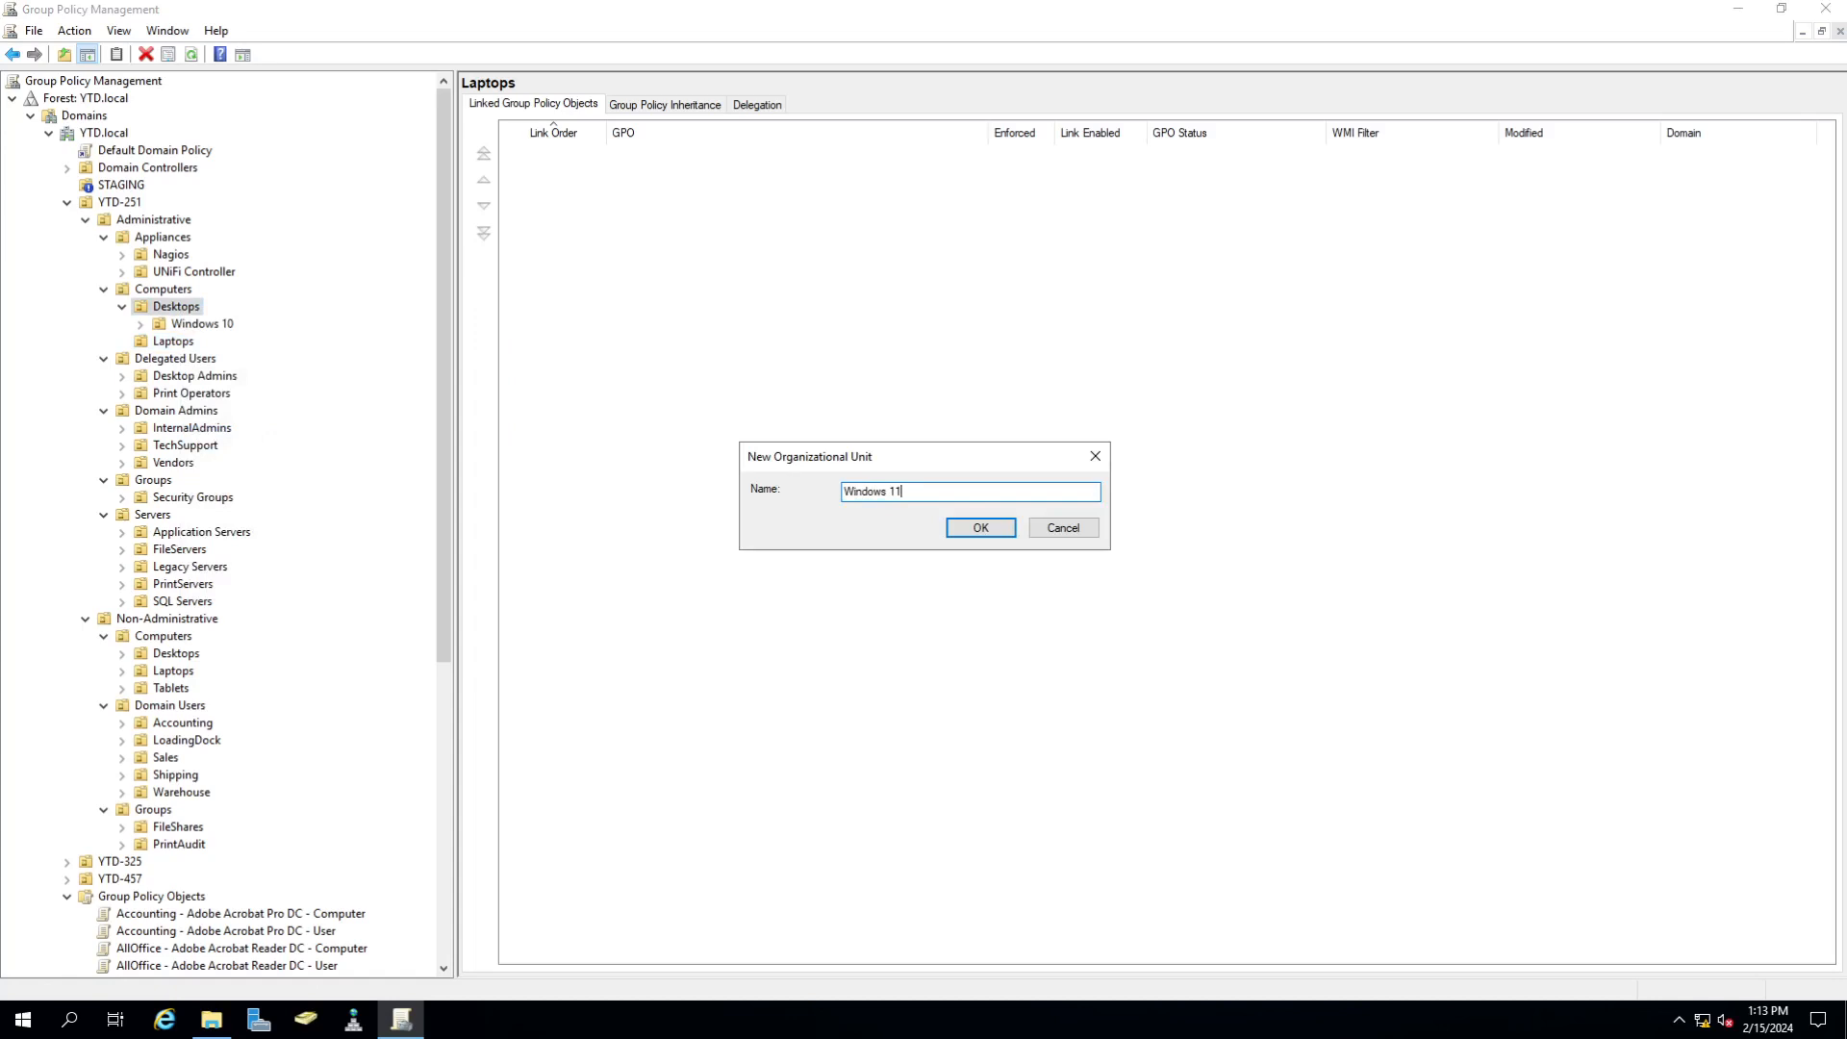
key("Return")
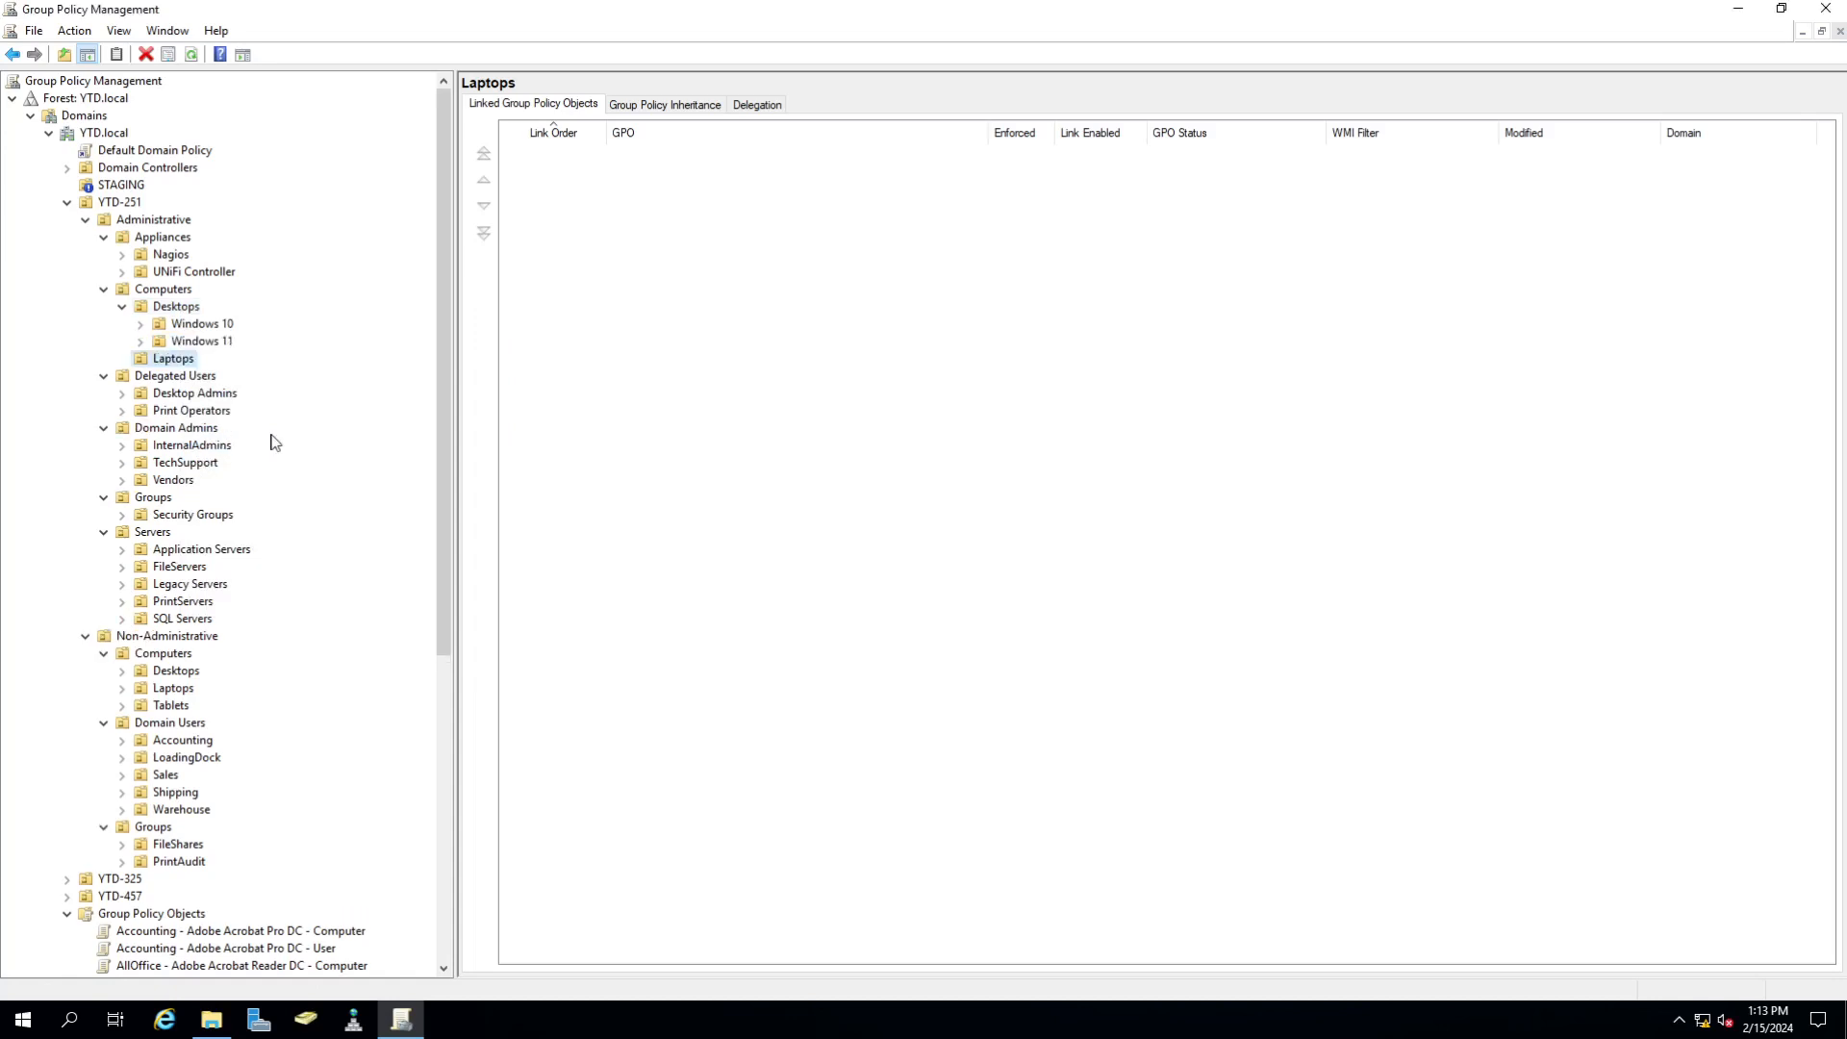
- Link the existing GPO "AllUser - Windows 10 - Computer (Template)" to the Windows 10 OU and expand that OU
left_click(202, 325)
right_click(203, 326)
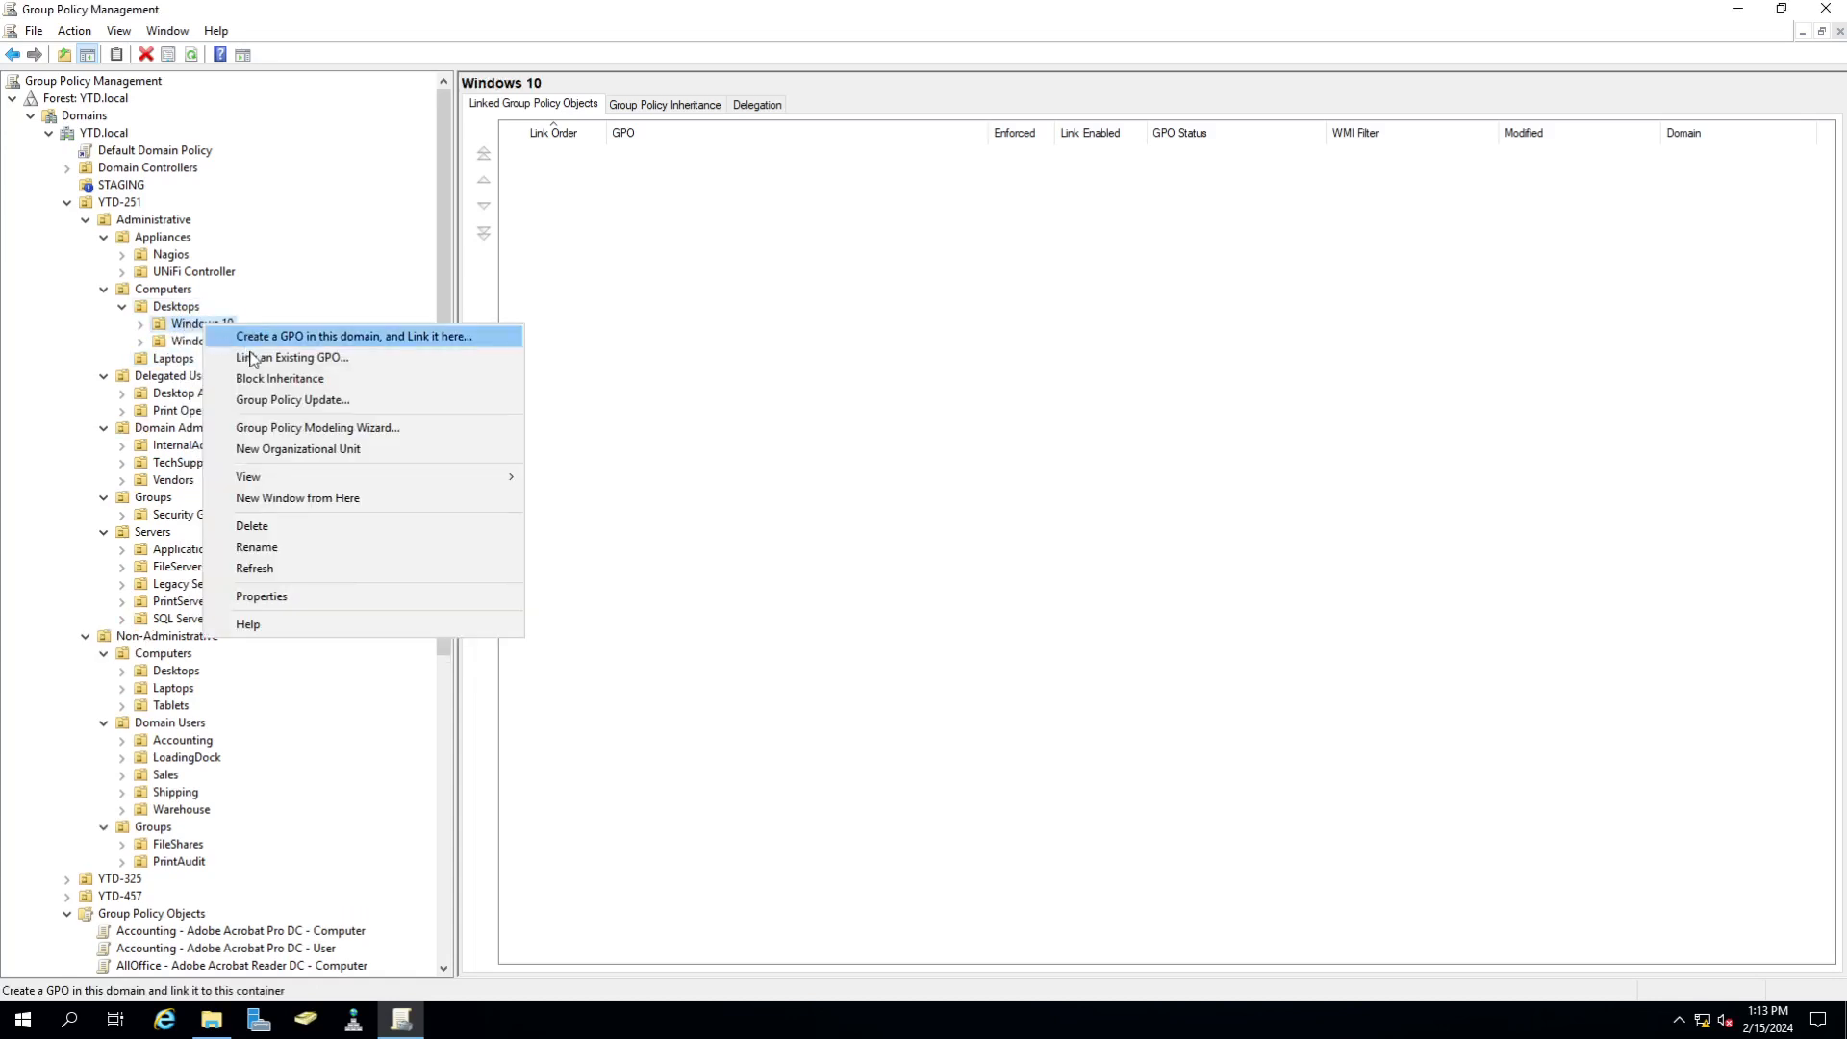
left_click(256, 358)
scroll(1008, 539, "down", 4)
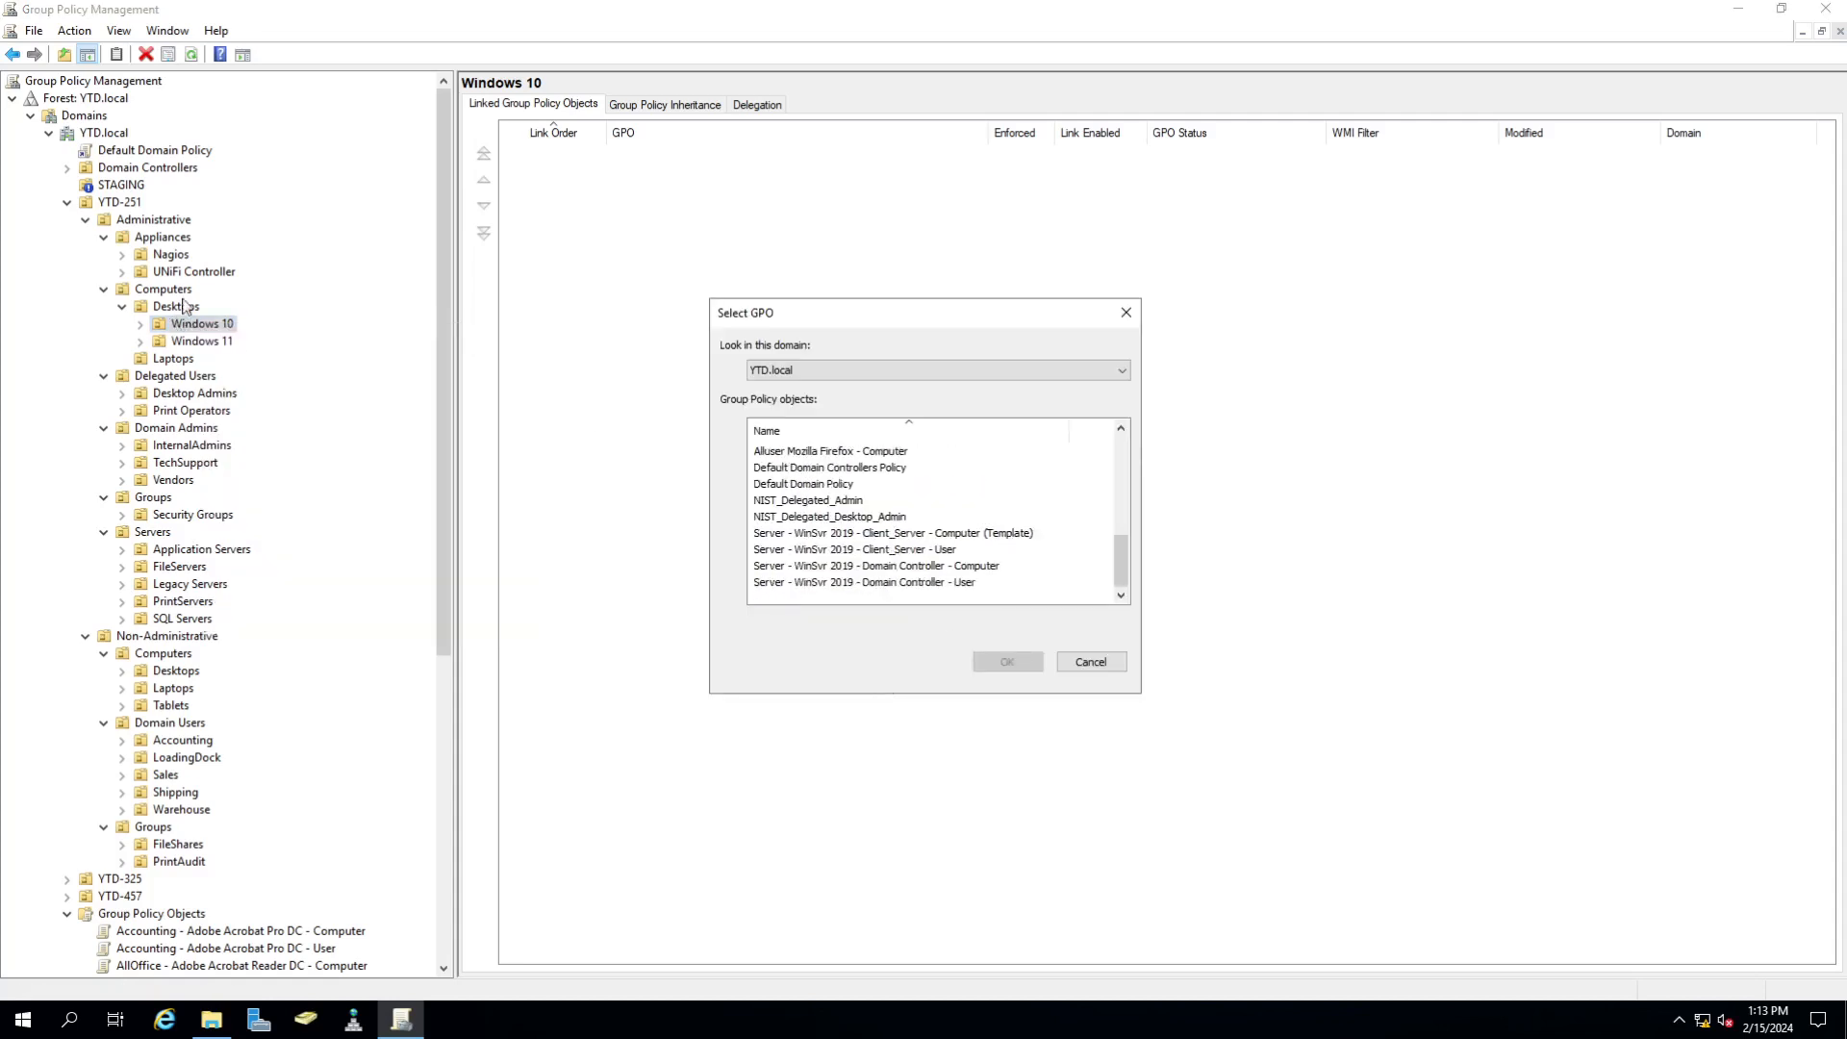
scroll(989, 551, "up", 2)
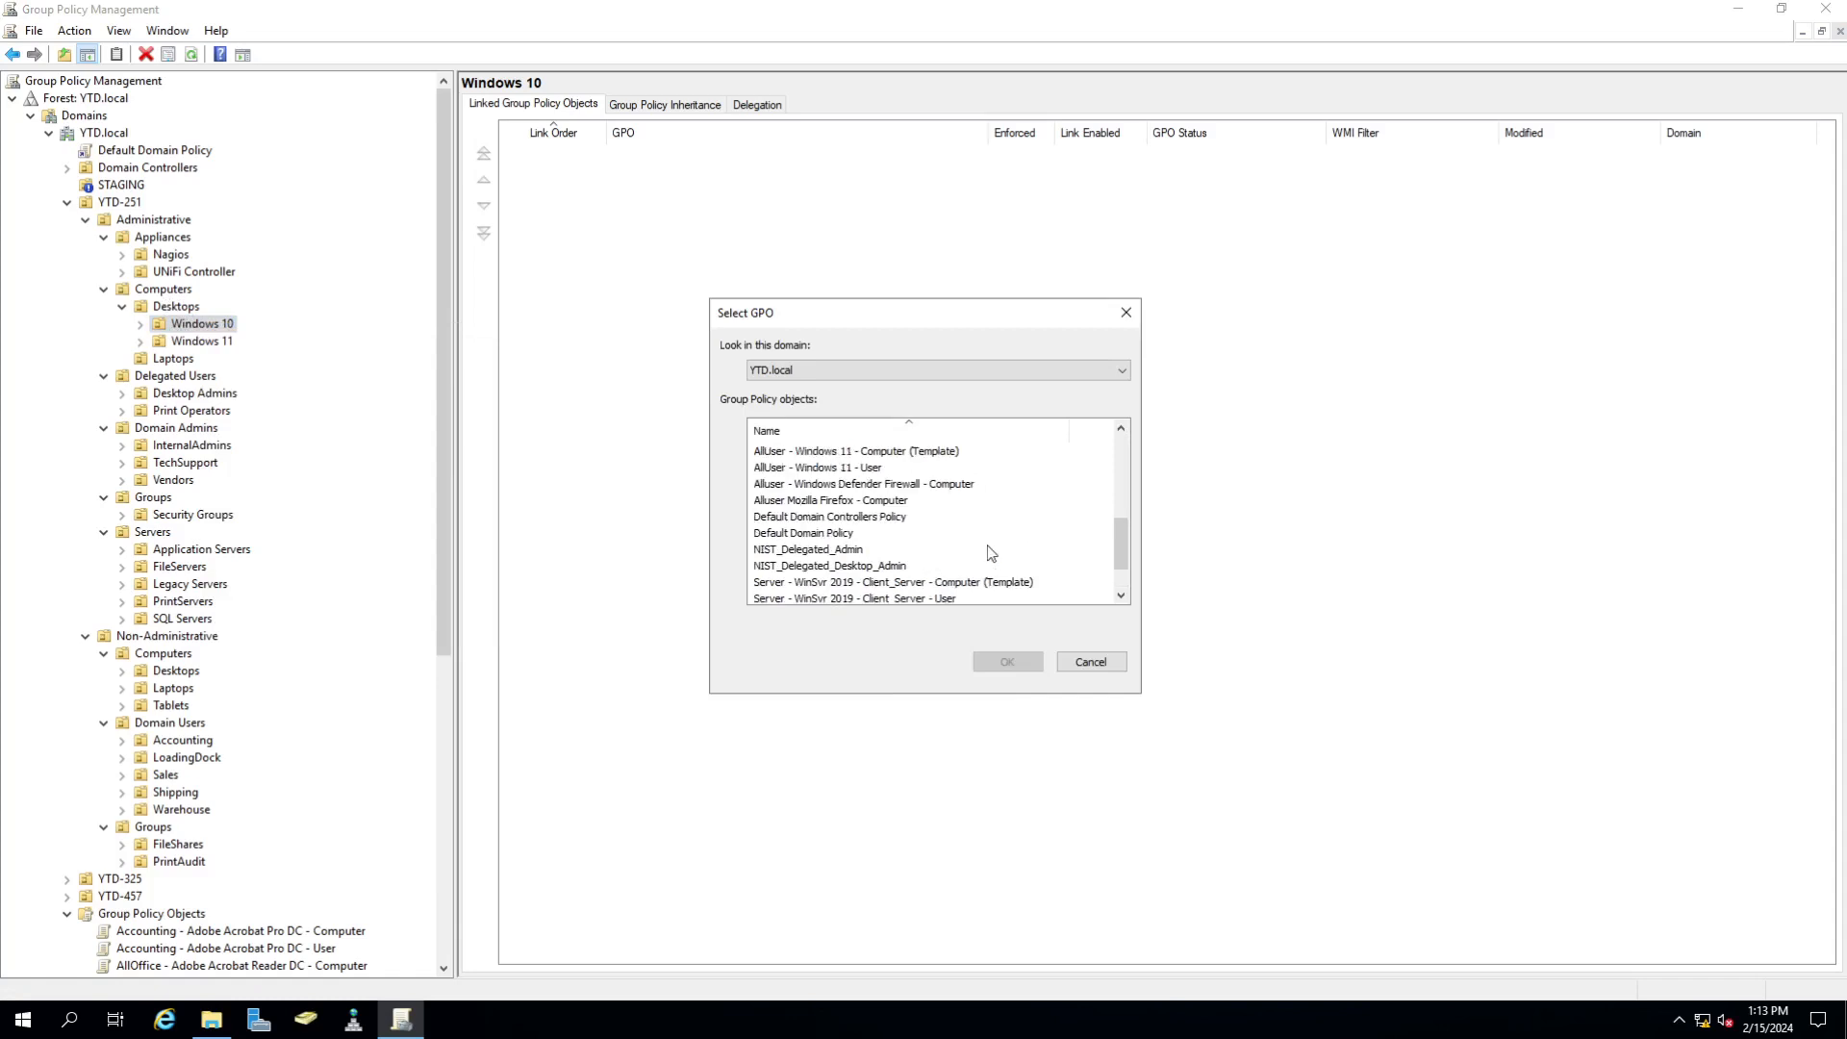
left_click(883, 469)
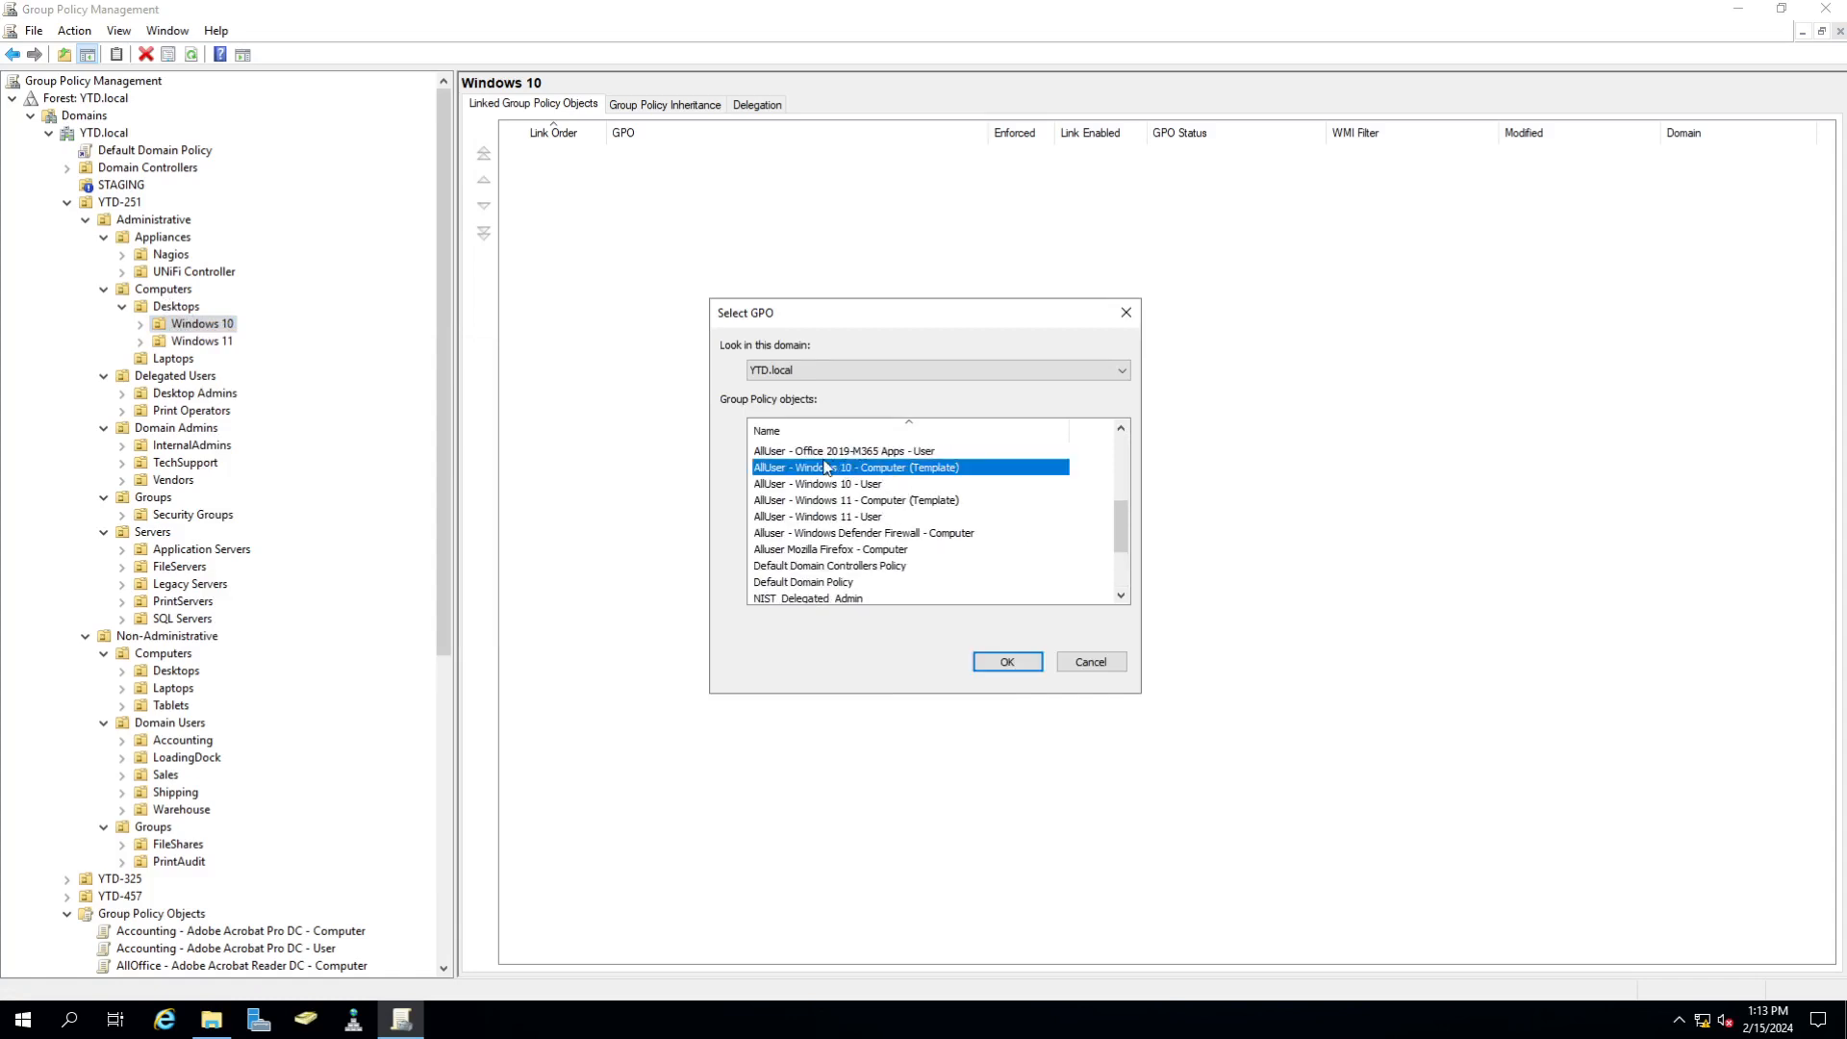
left_click(1005, 662)
left_click(141, 326)
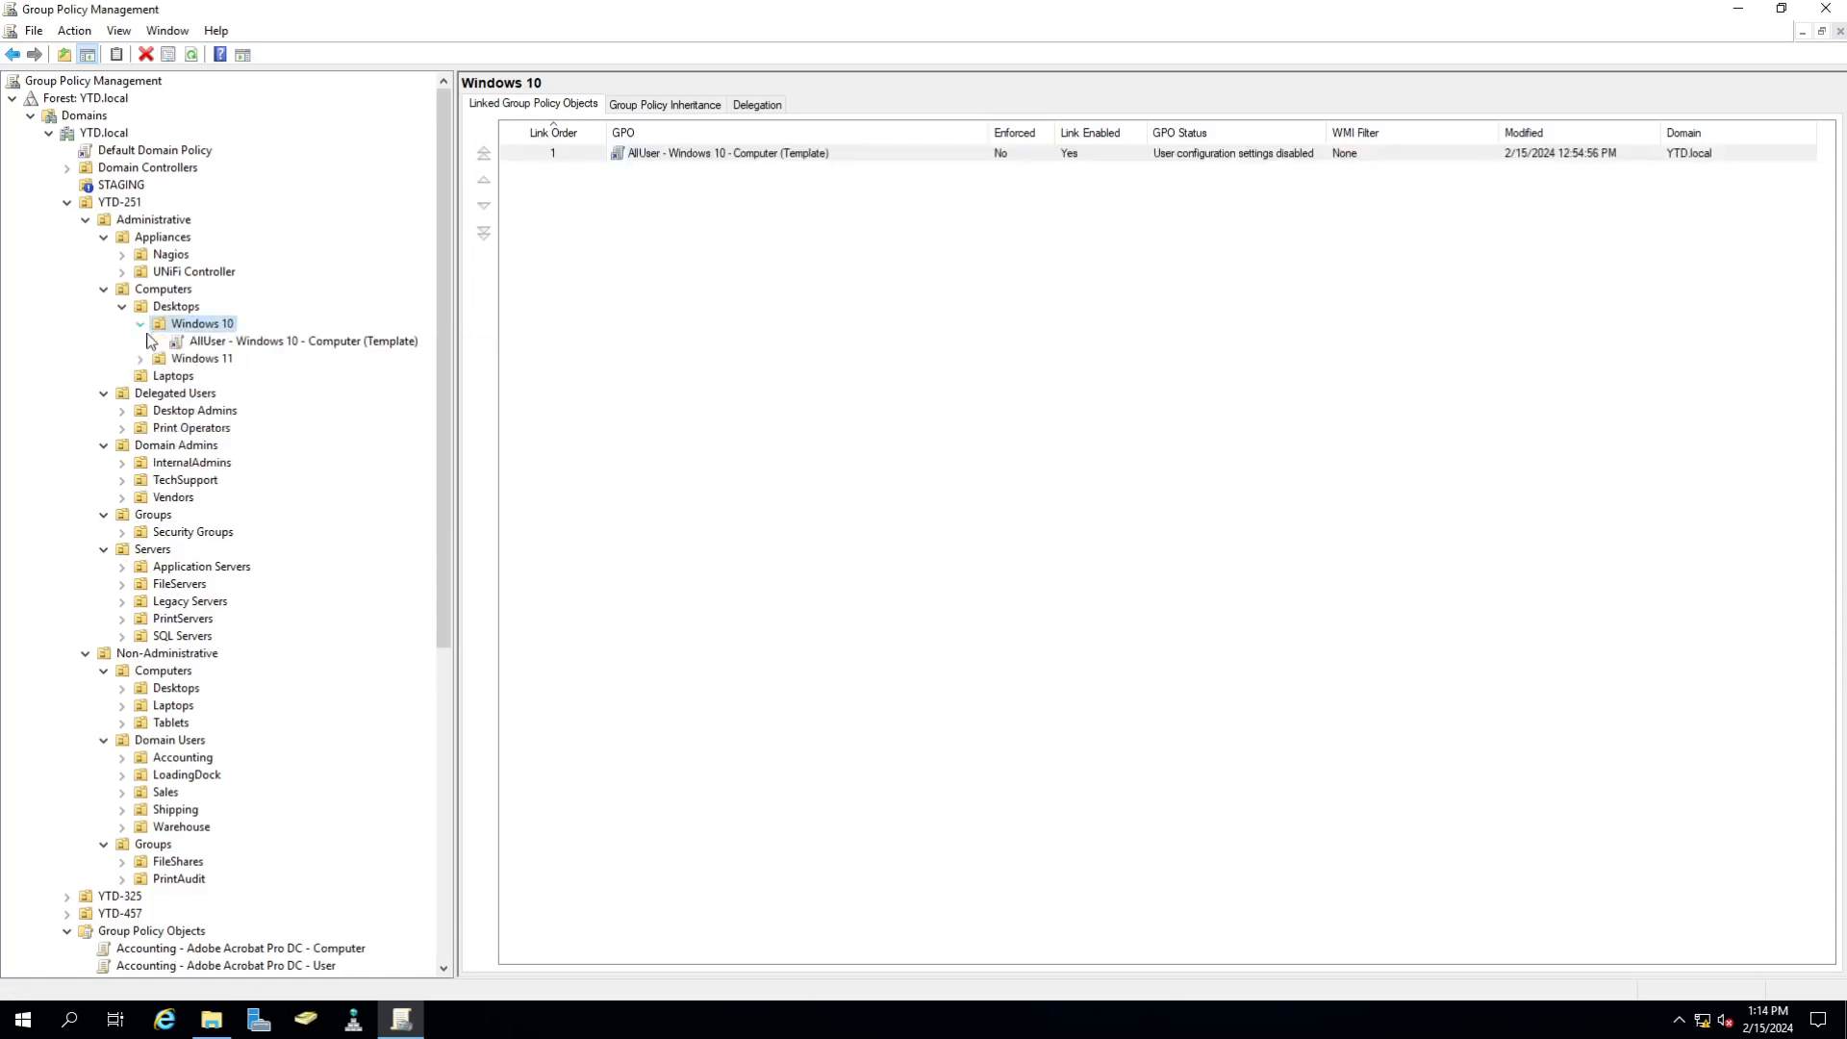
- Link the existing GPO "AllUser - Windows 11 - Computer (Template)" to the Windows 11 OU and expand that OU
left_click(204, 364)
right_click(204, 364)
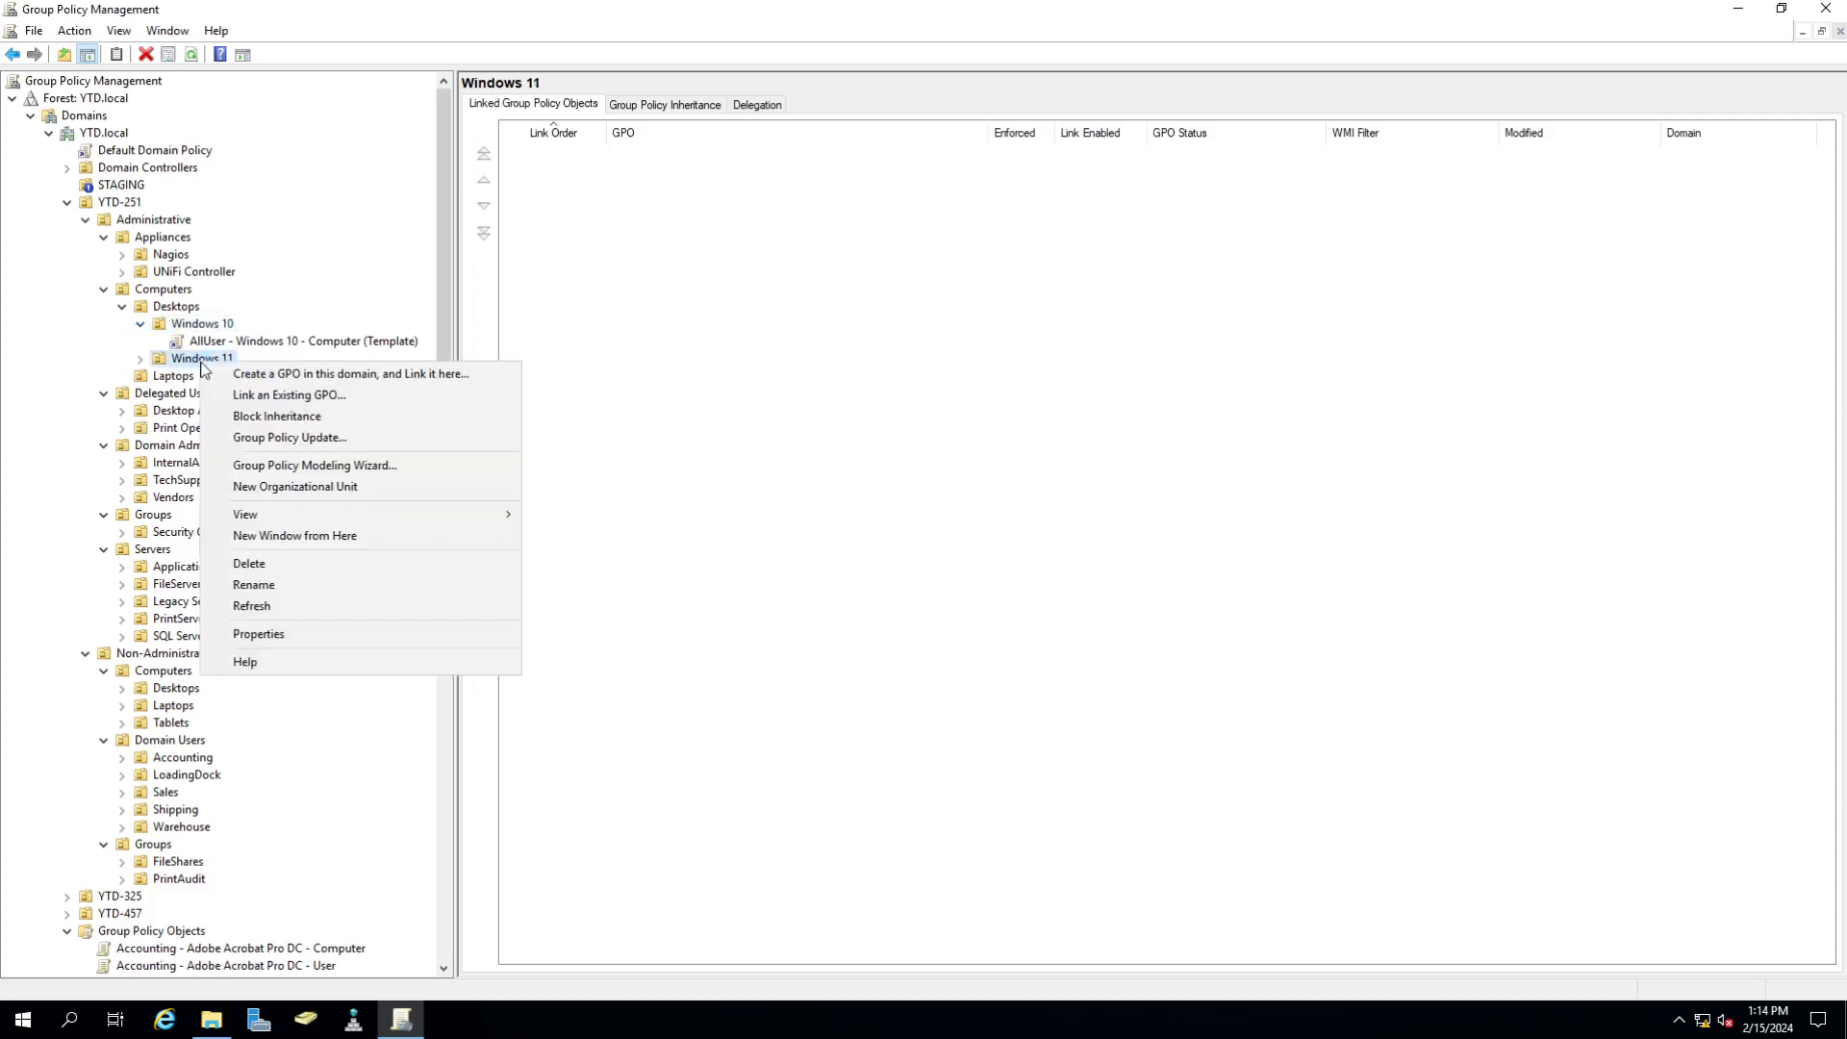
left_click(239, 397)
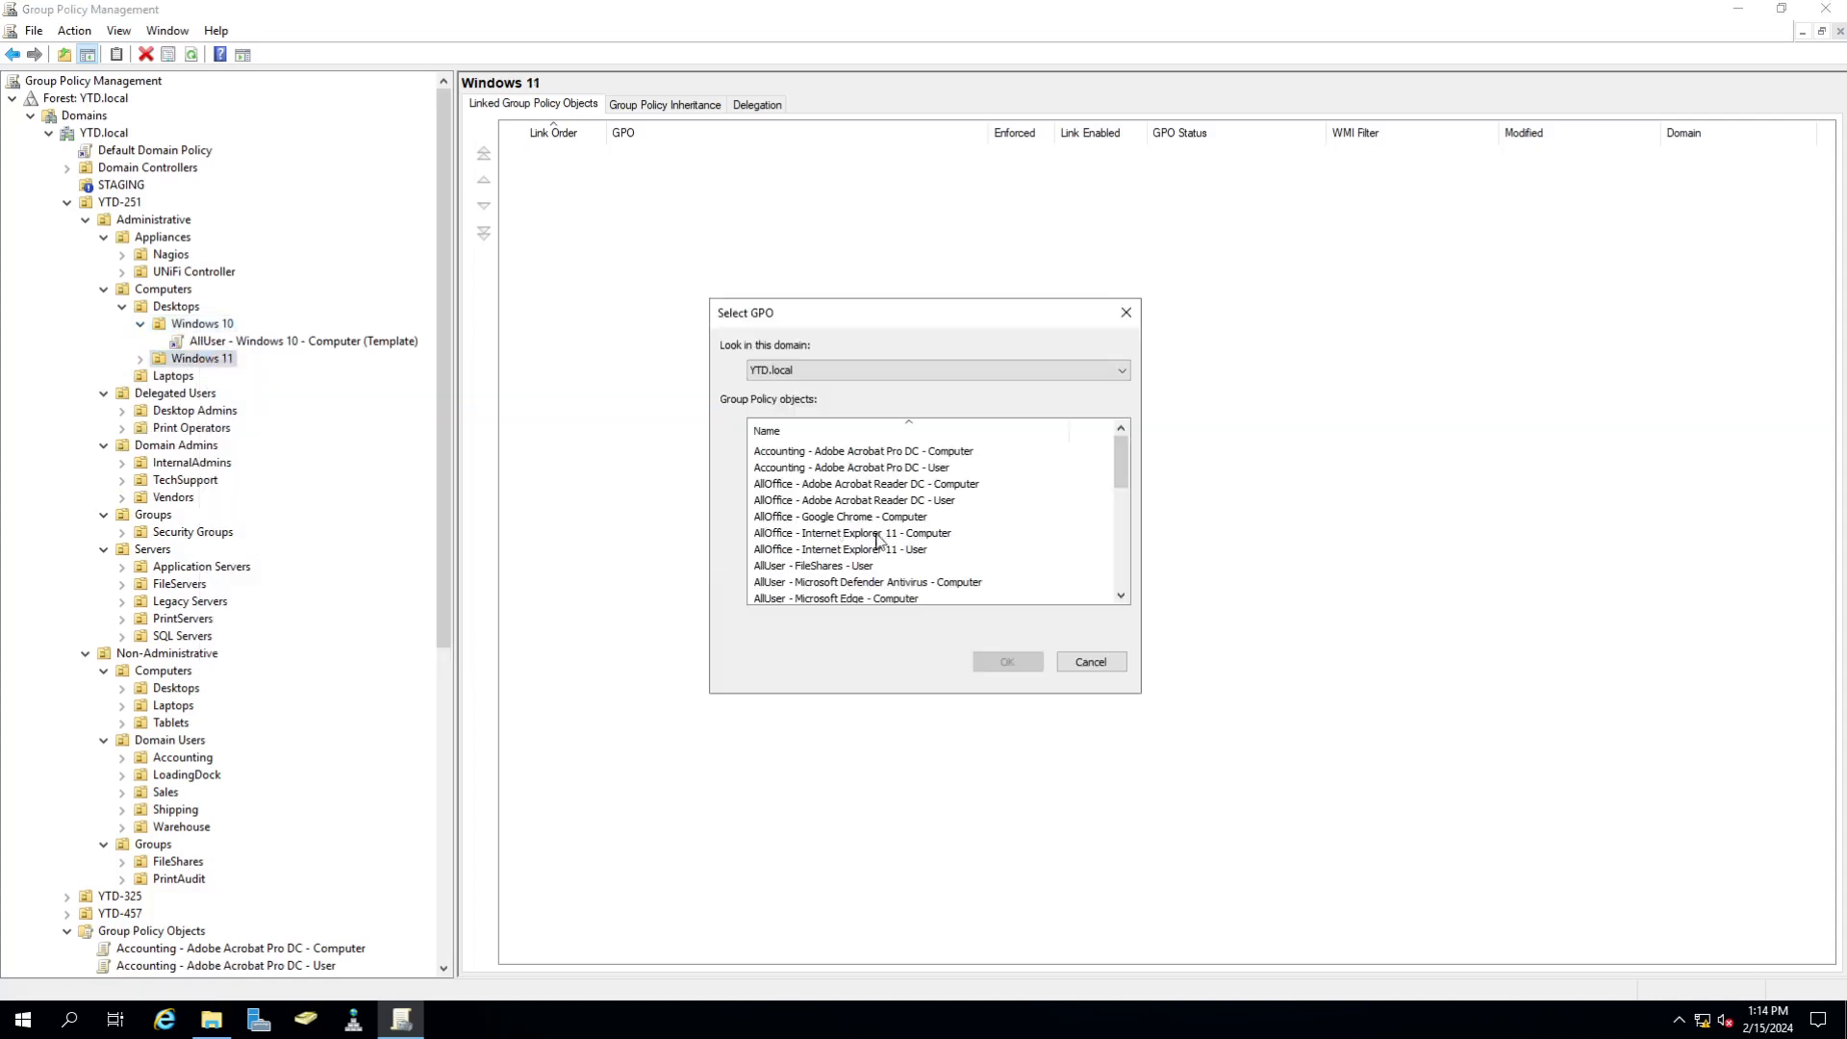
scroll(877, 539, "down", 2)
scroll(877, 538, "down", 3)
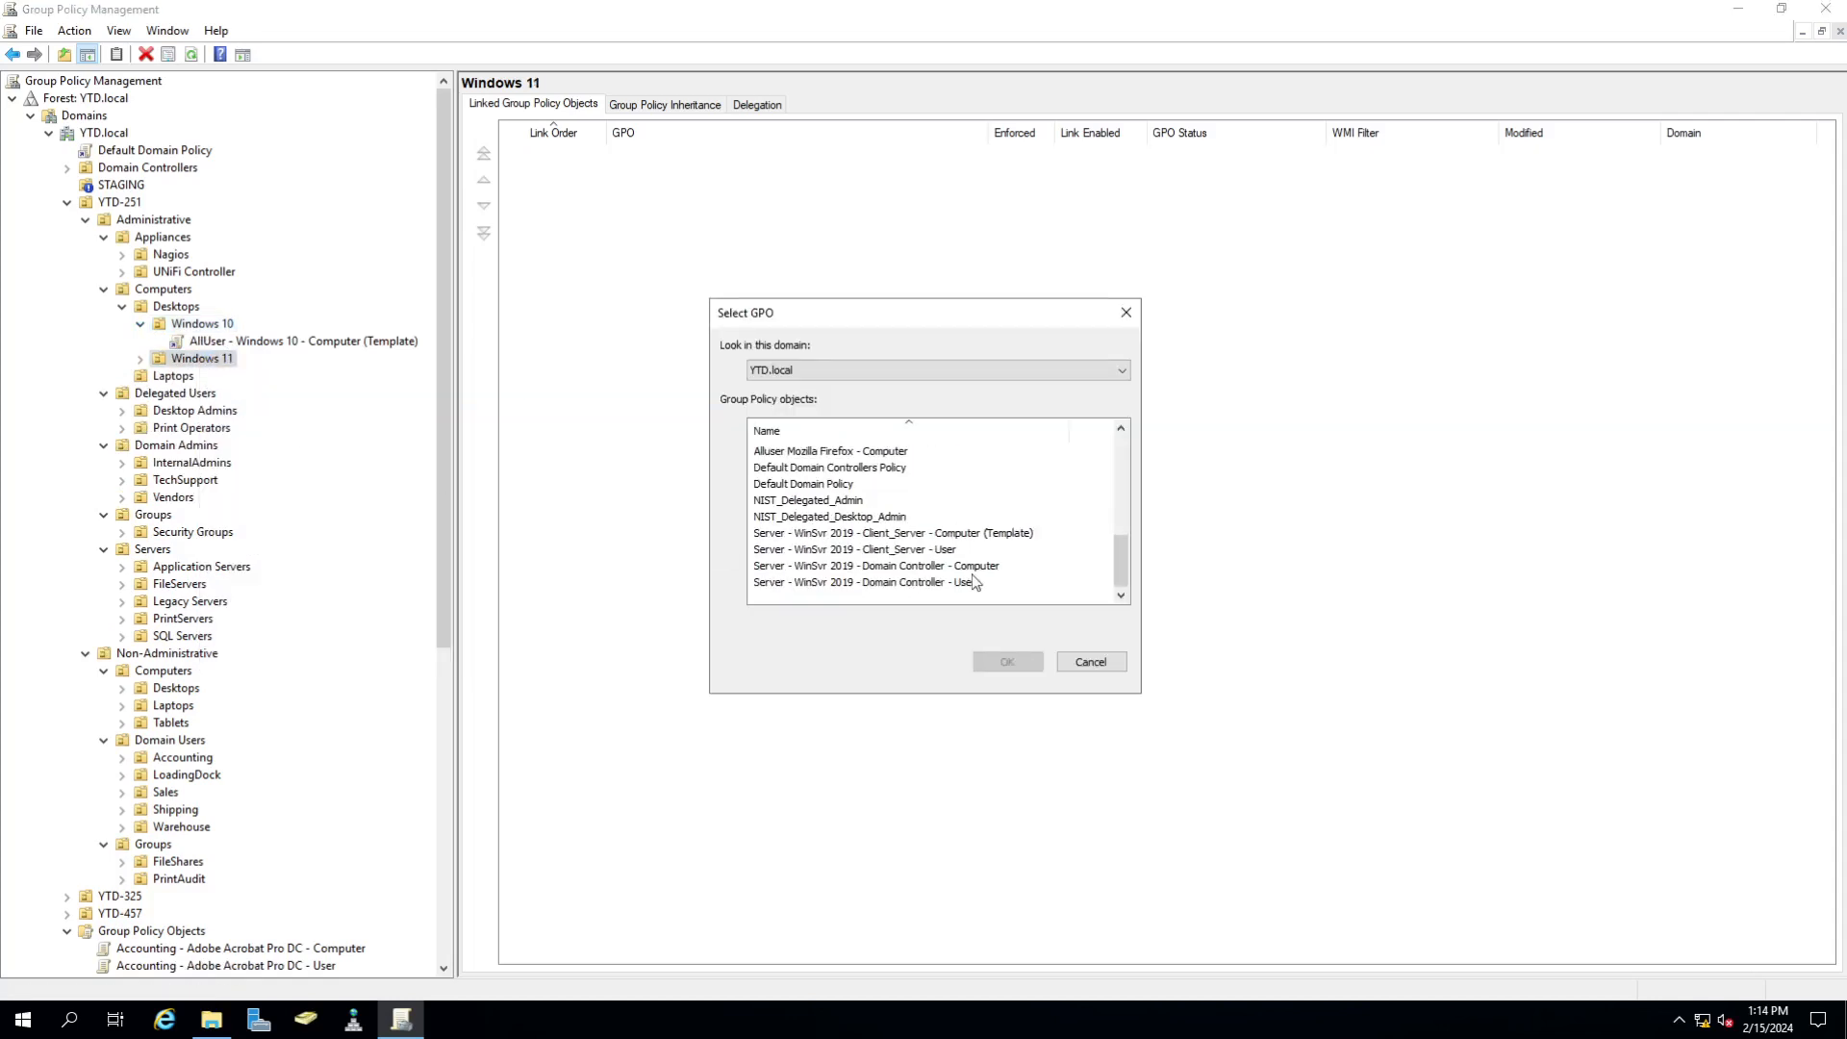
scroll(972, 577, "up", 2)
left_click(899, 502)
left_click(1008, 662)
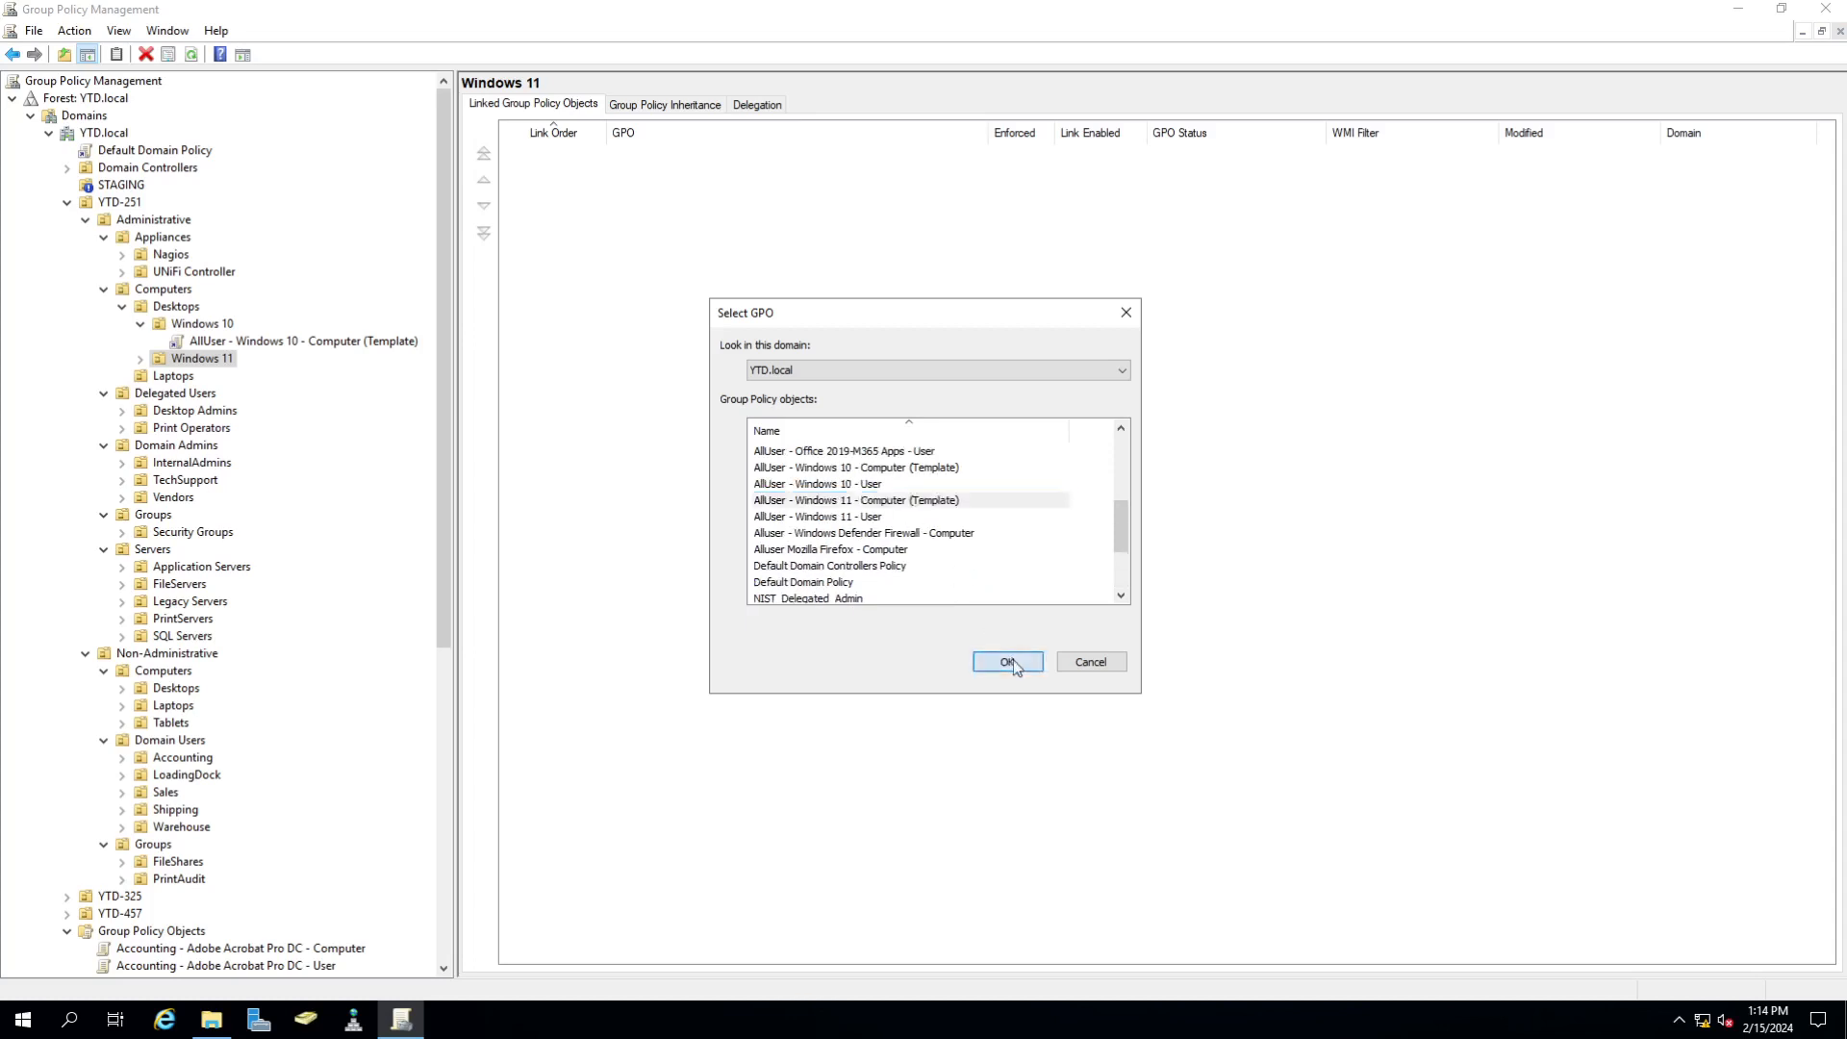
left_click(141, 360)
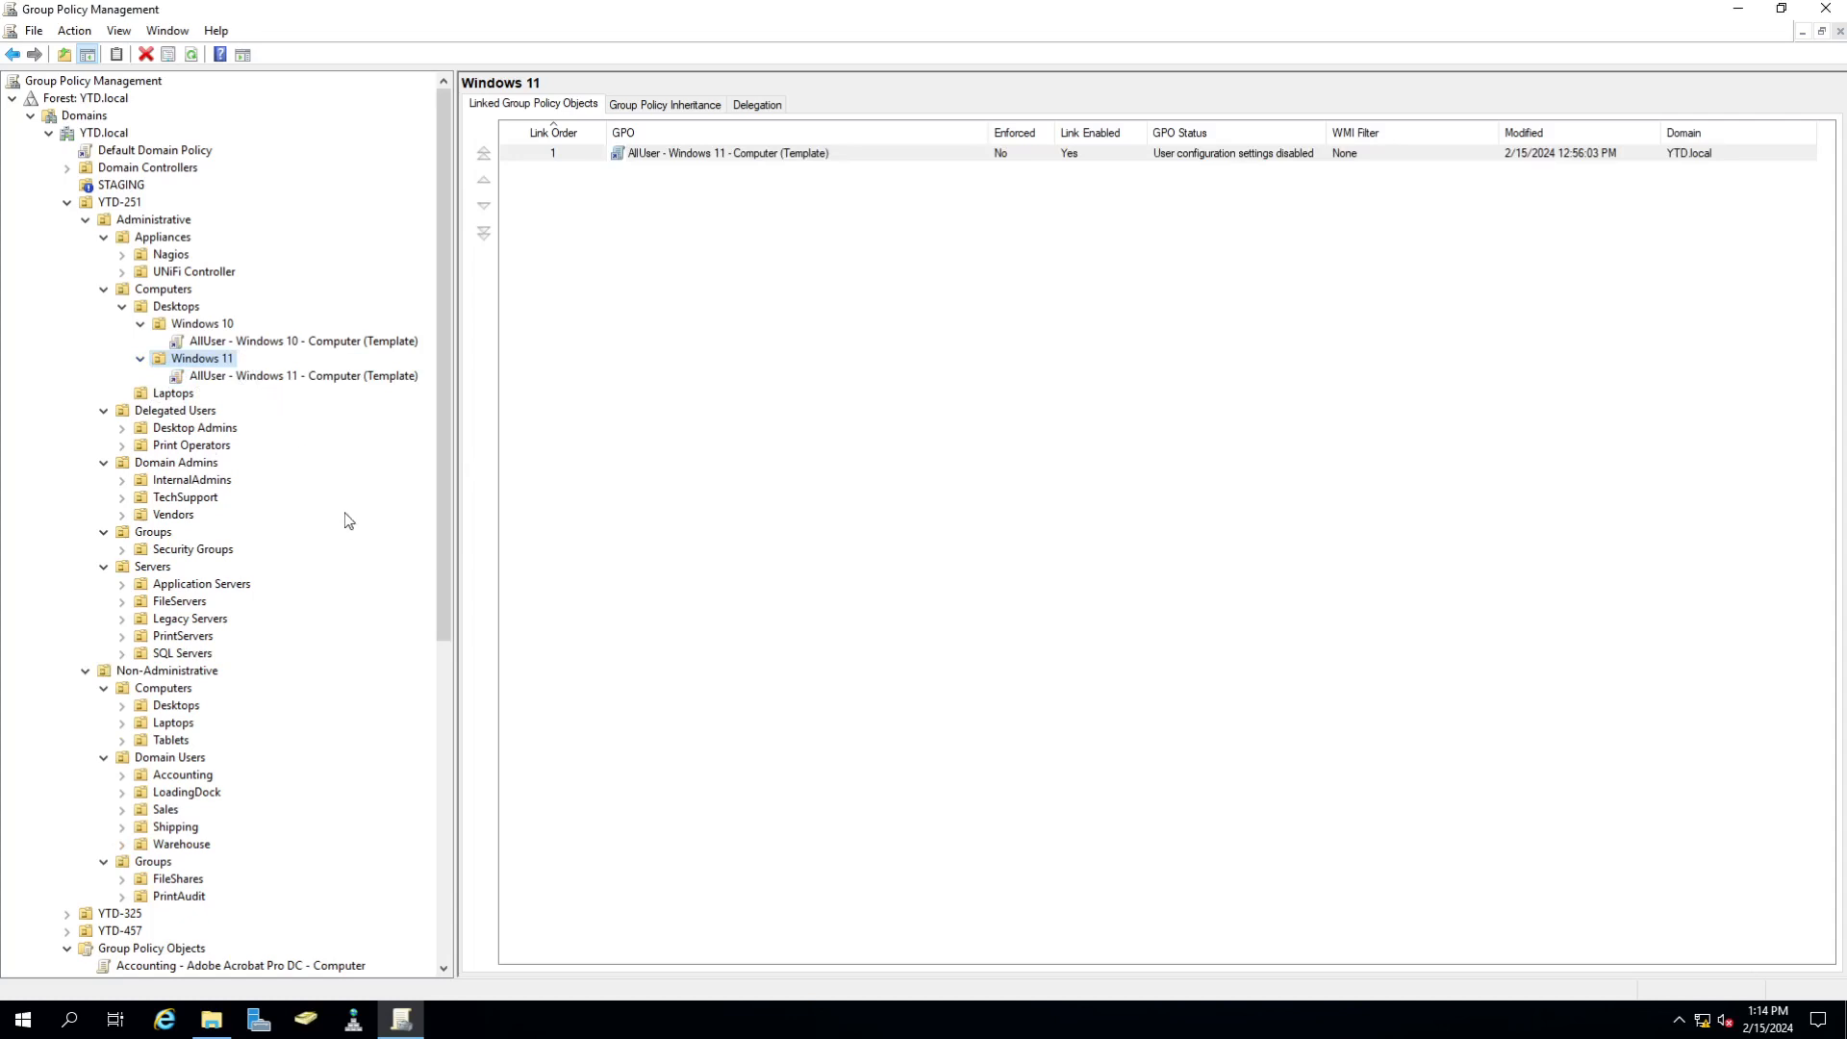
left_click(177, 395)
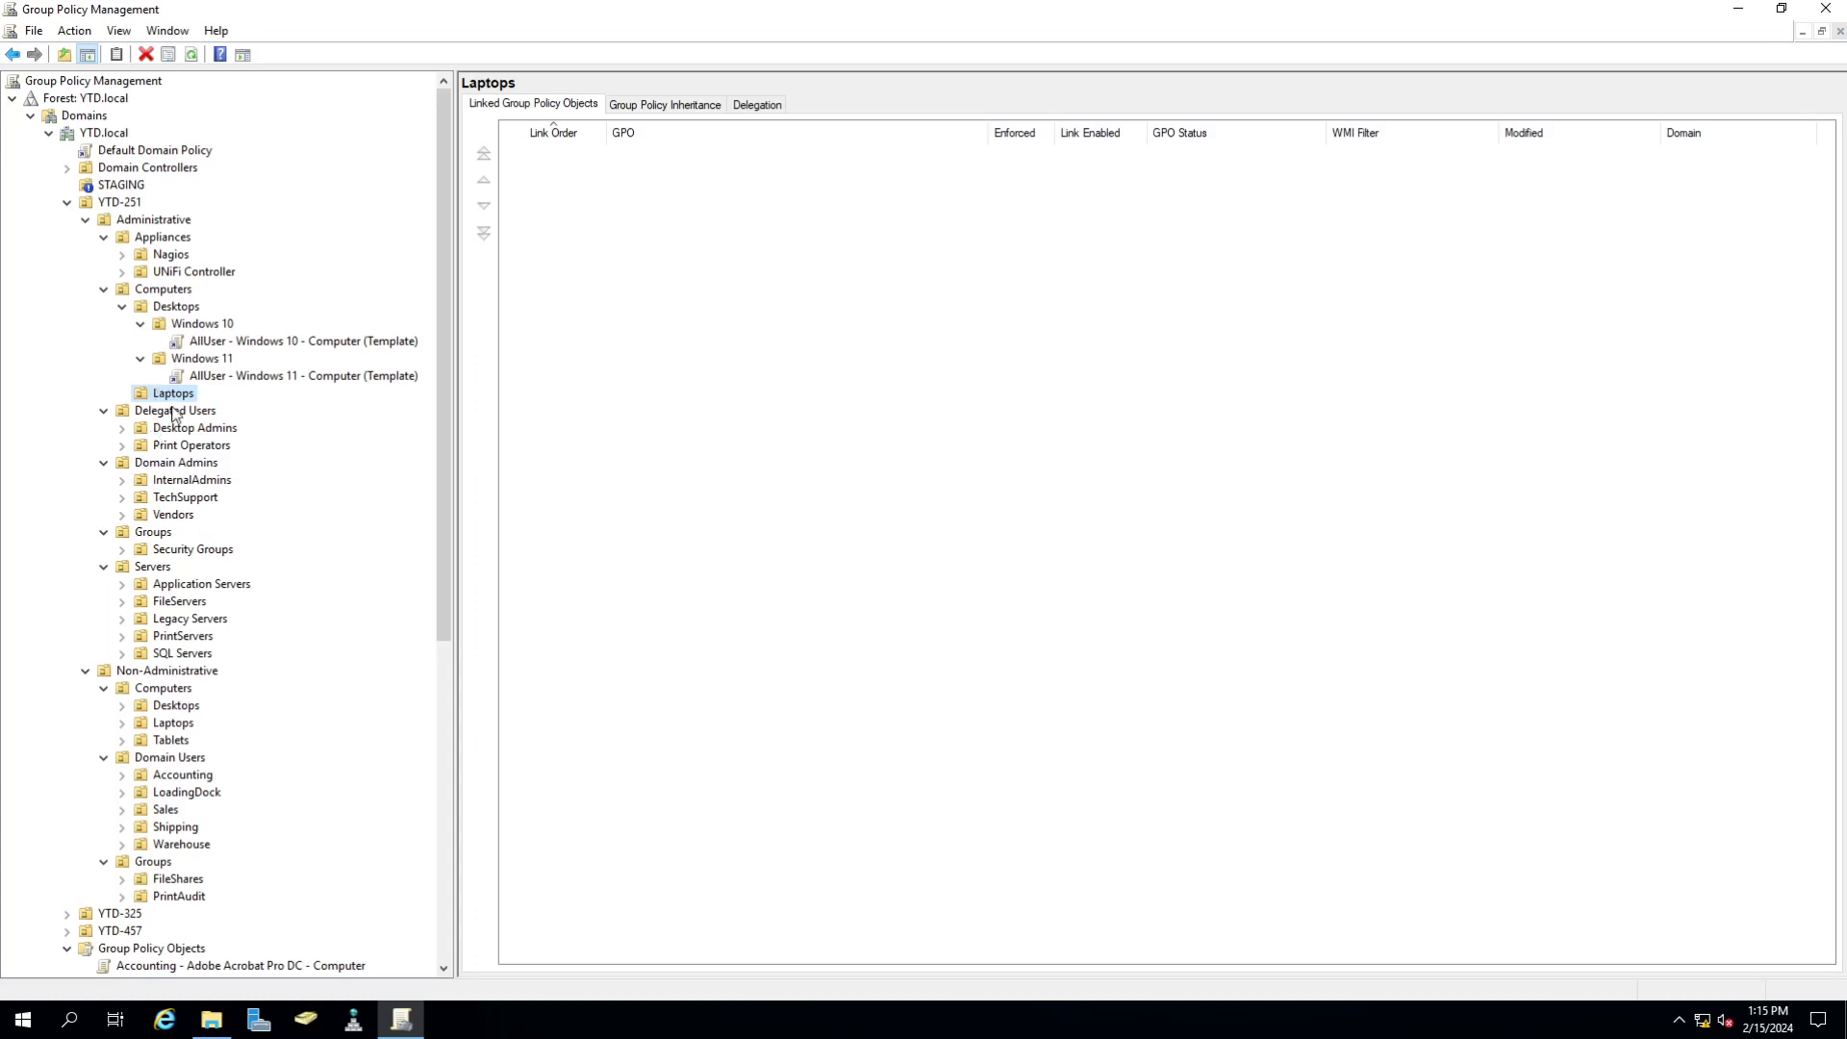
scroll(290, 626, "down", 1)
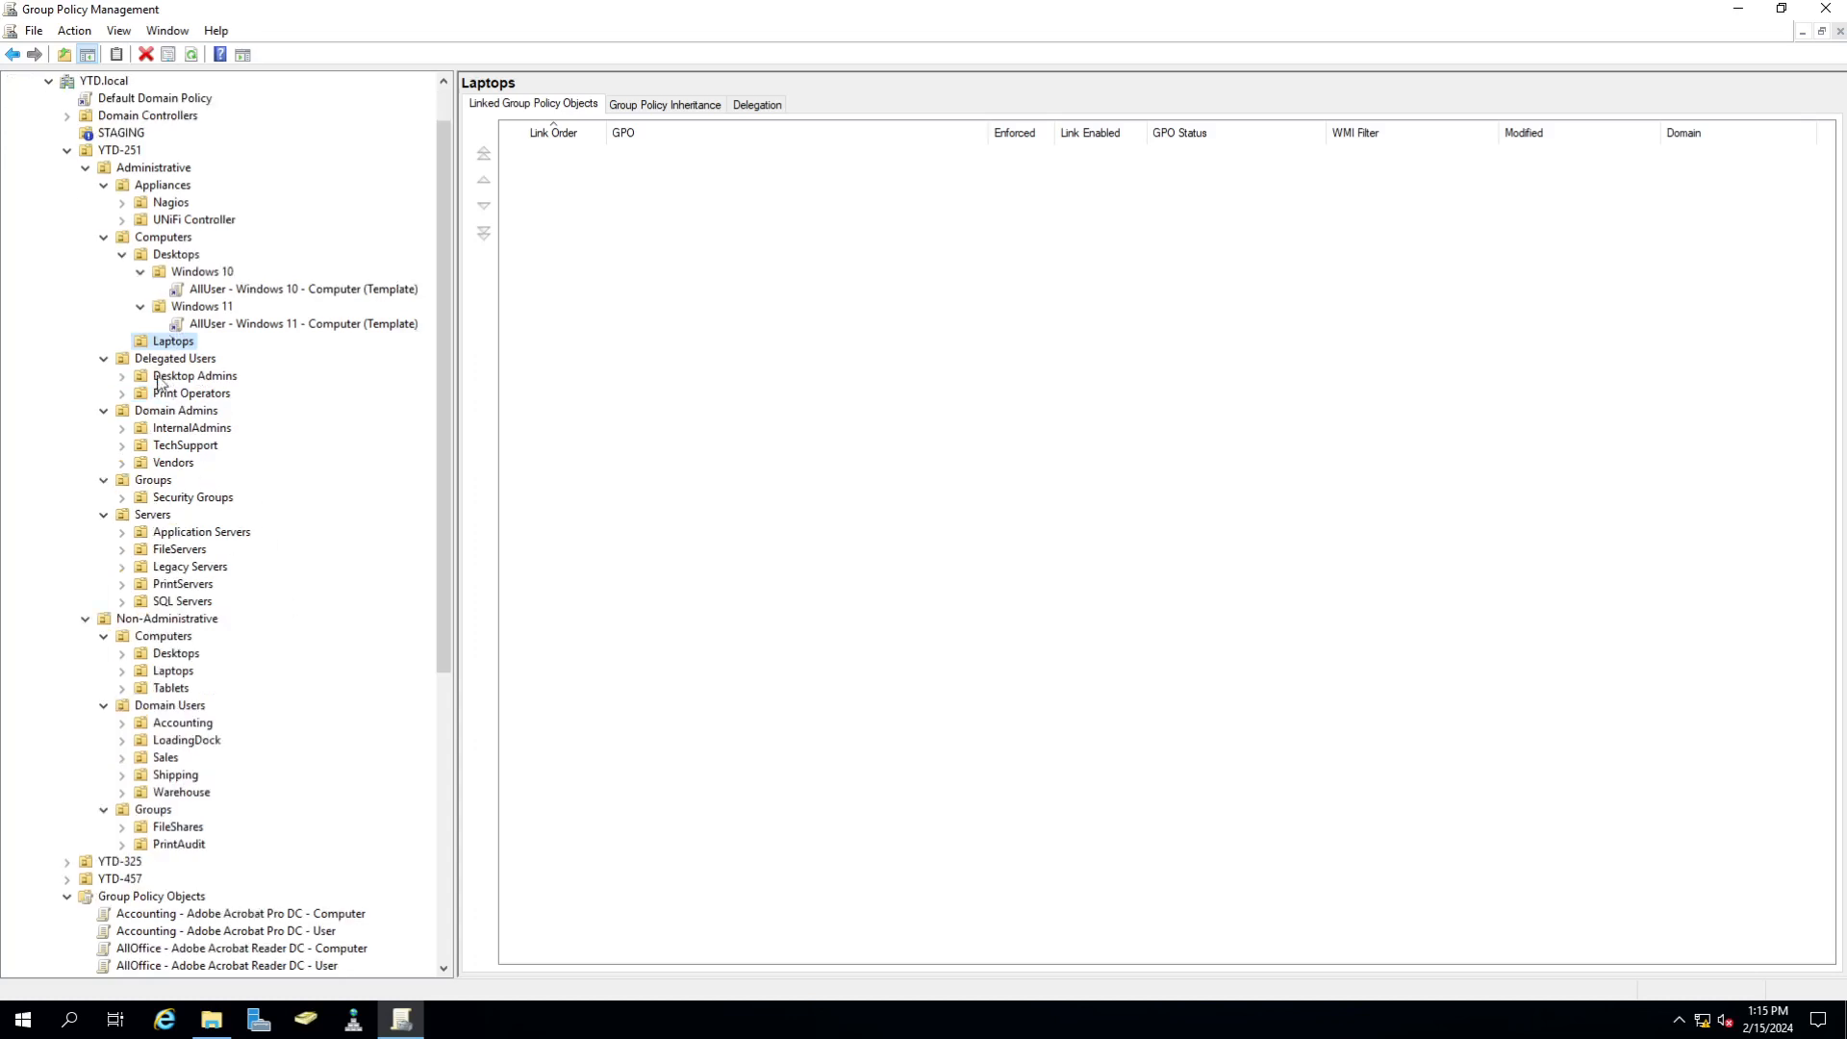
scroll(209, 742, "down", 1)
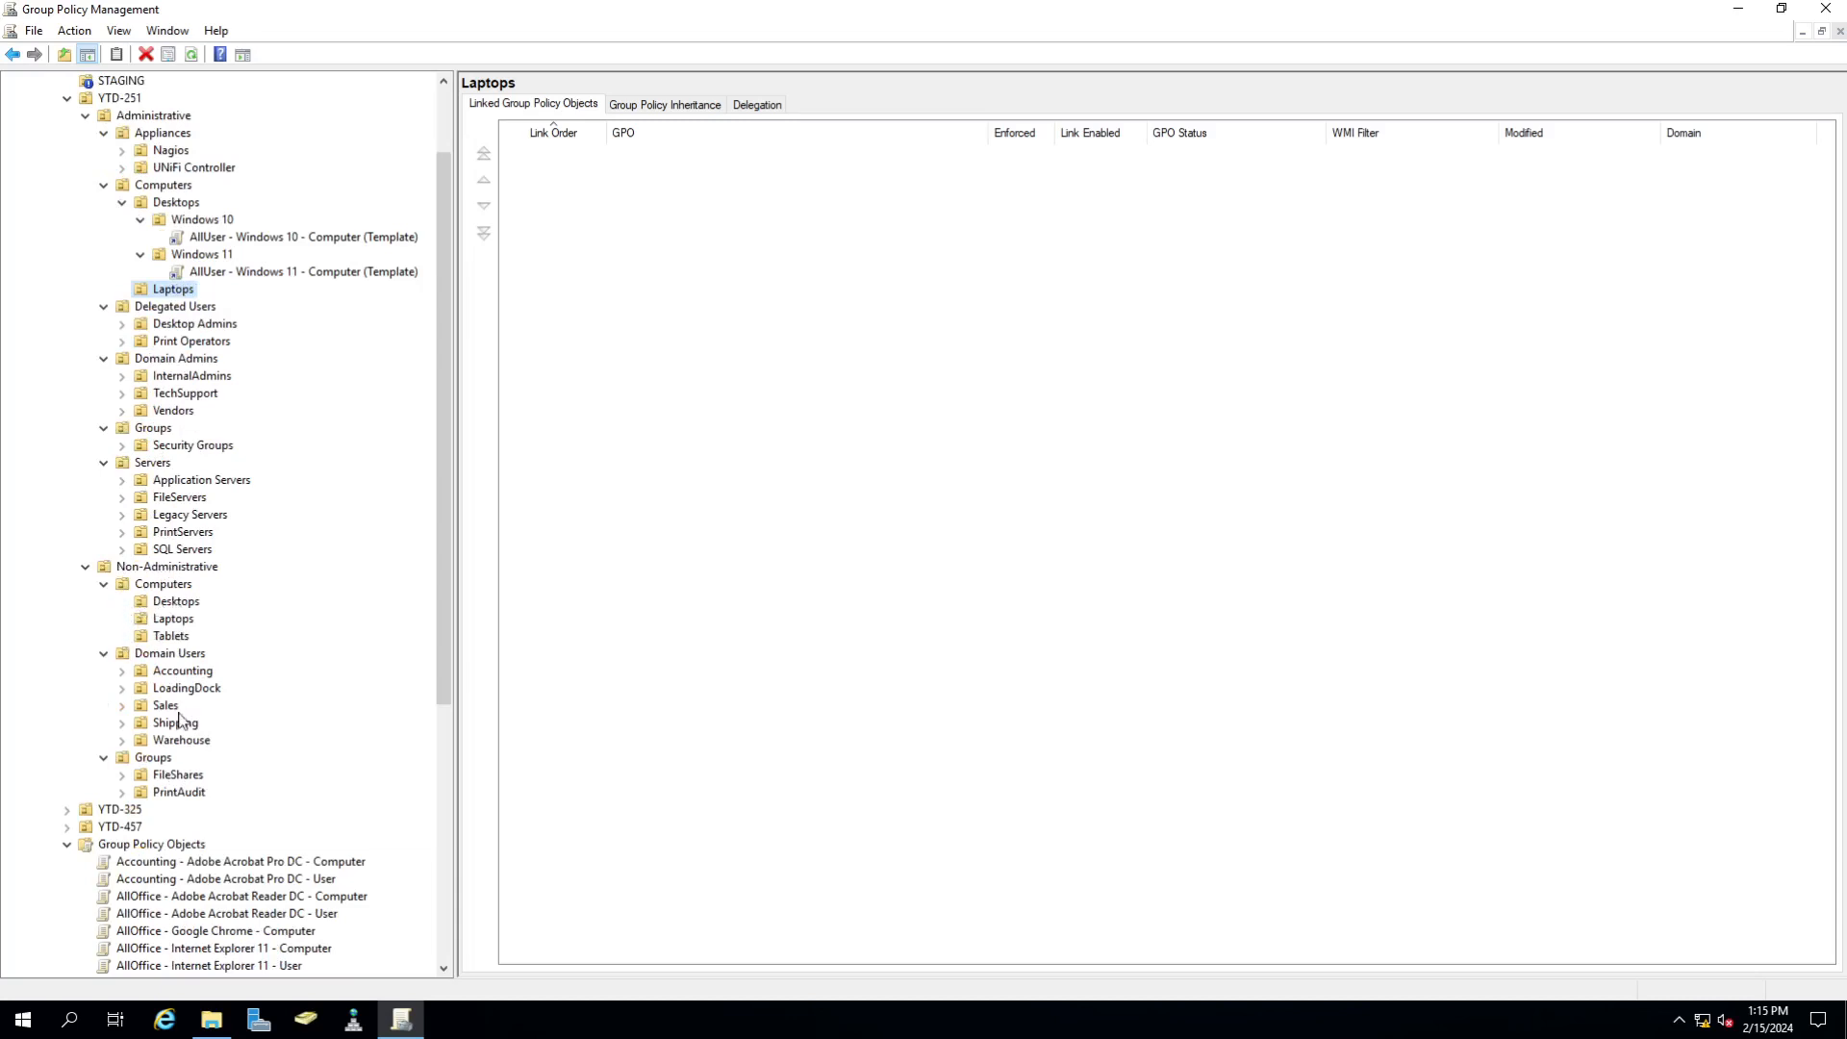
scroll(293, 678, "down", 2)
right_click(168, 504)
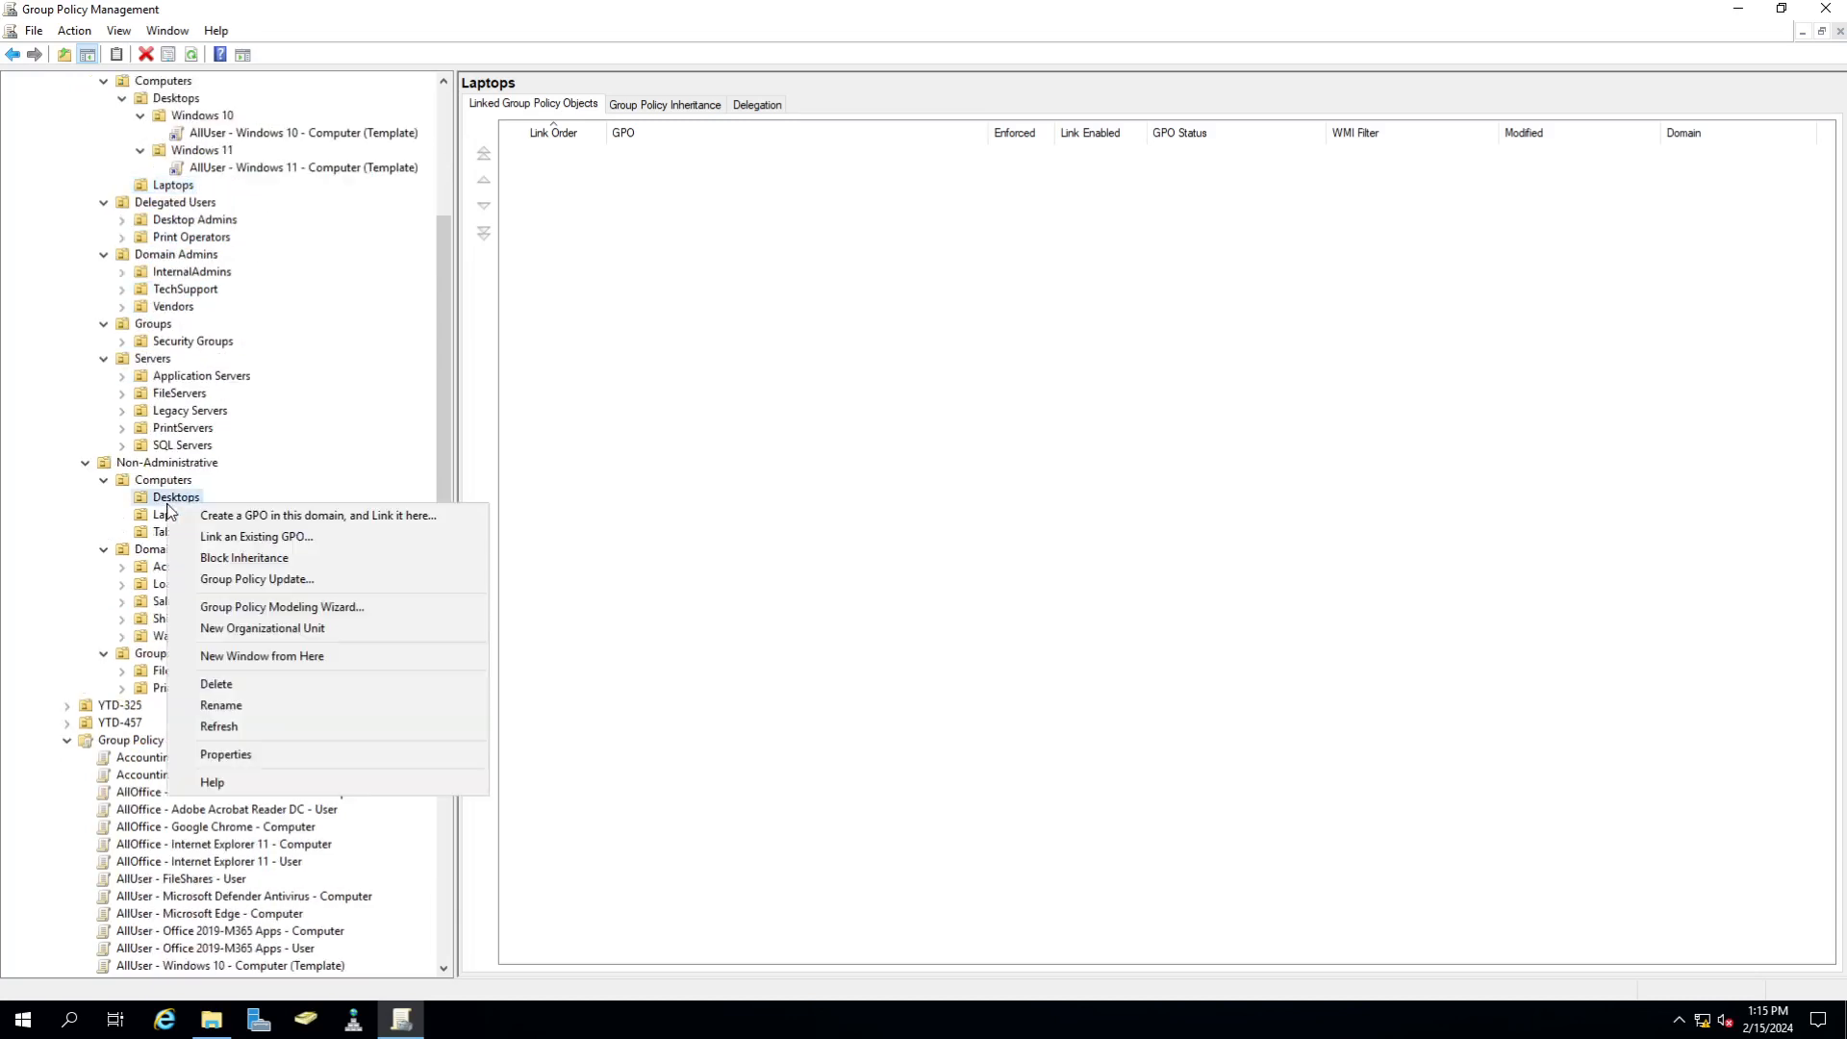
left_click(226, 468)
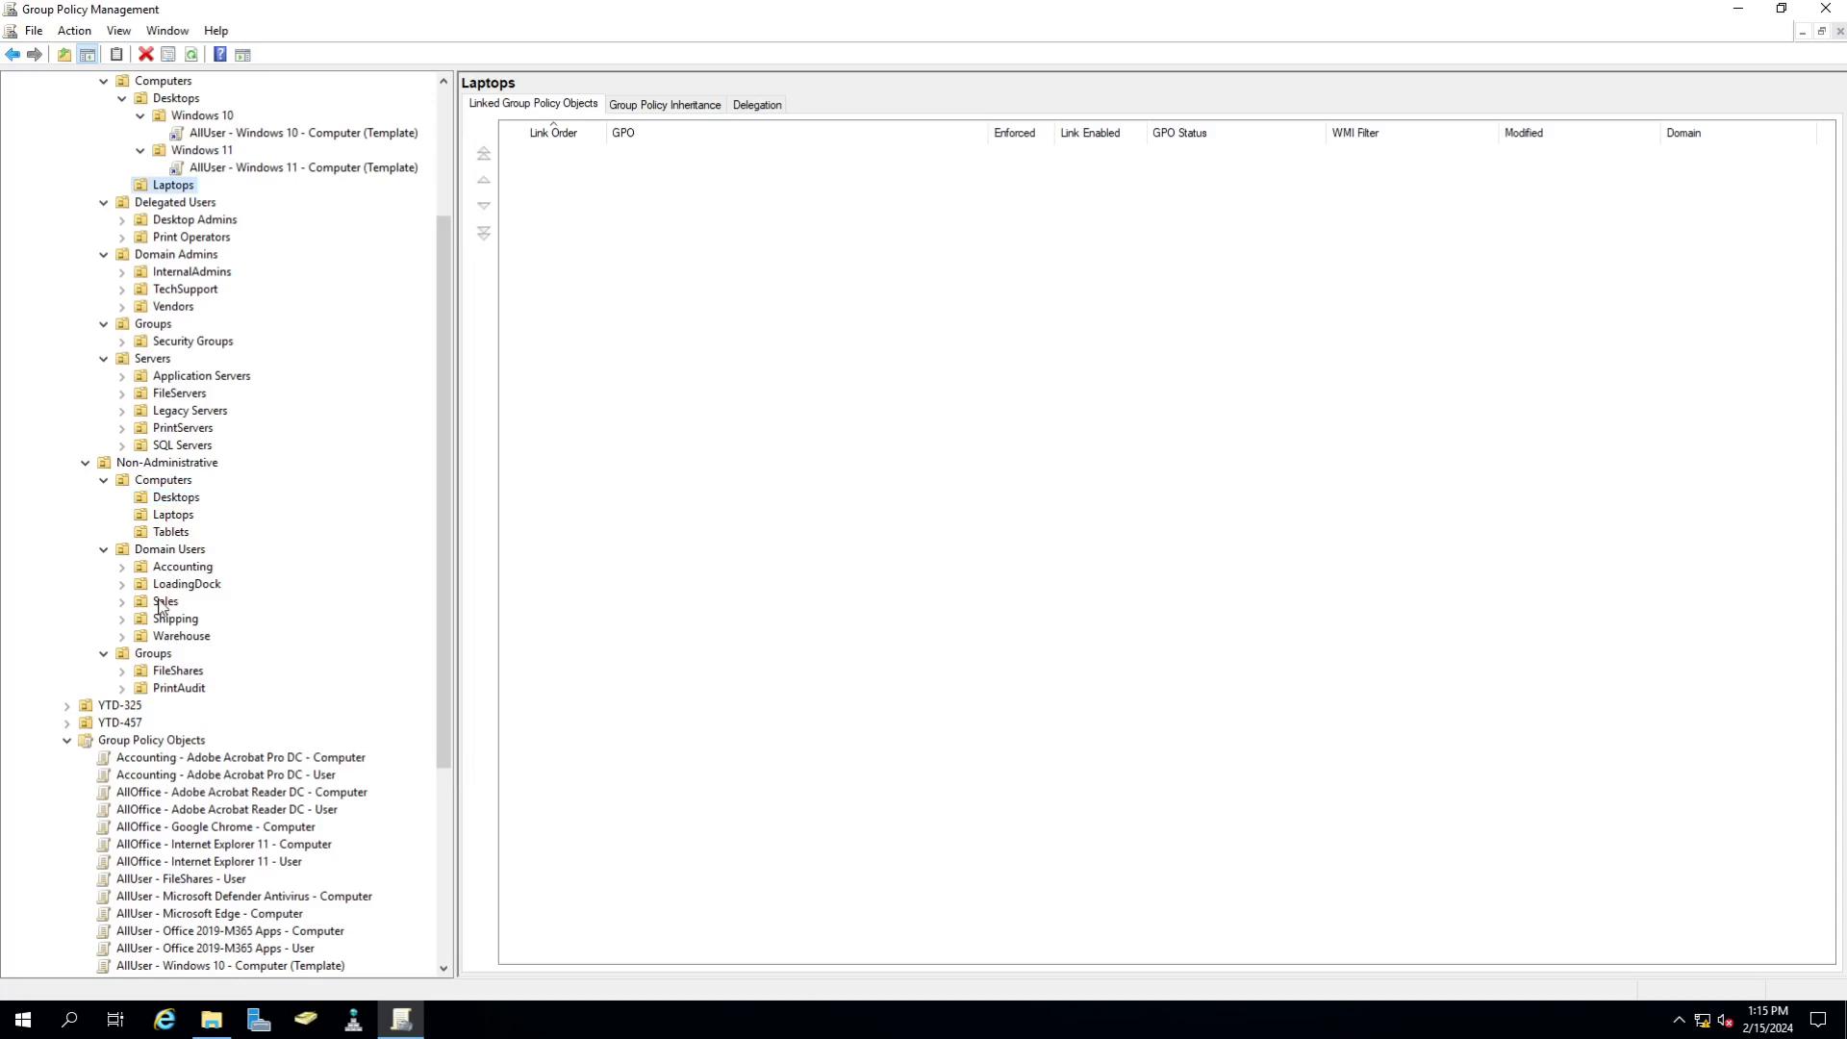
- Link the existing GPO "Accounting - Adobe Acrobat Pro DC - User" to the Accounting OU under YTD-251's Non-Administrative Domain Users
left_click(164, 571)
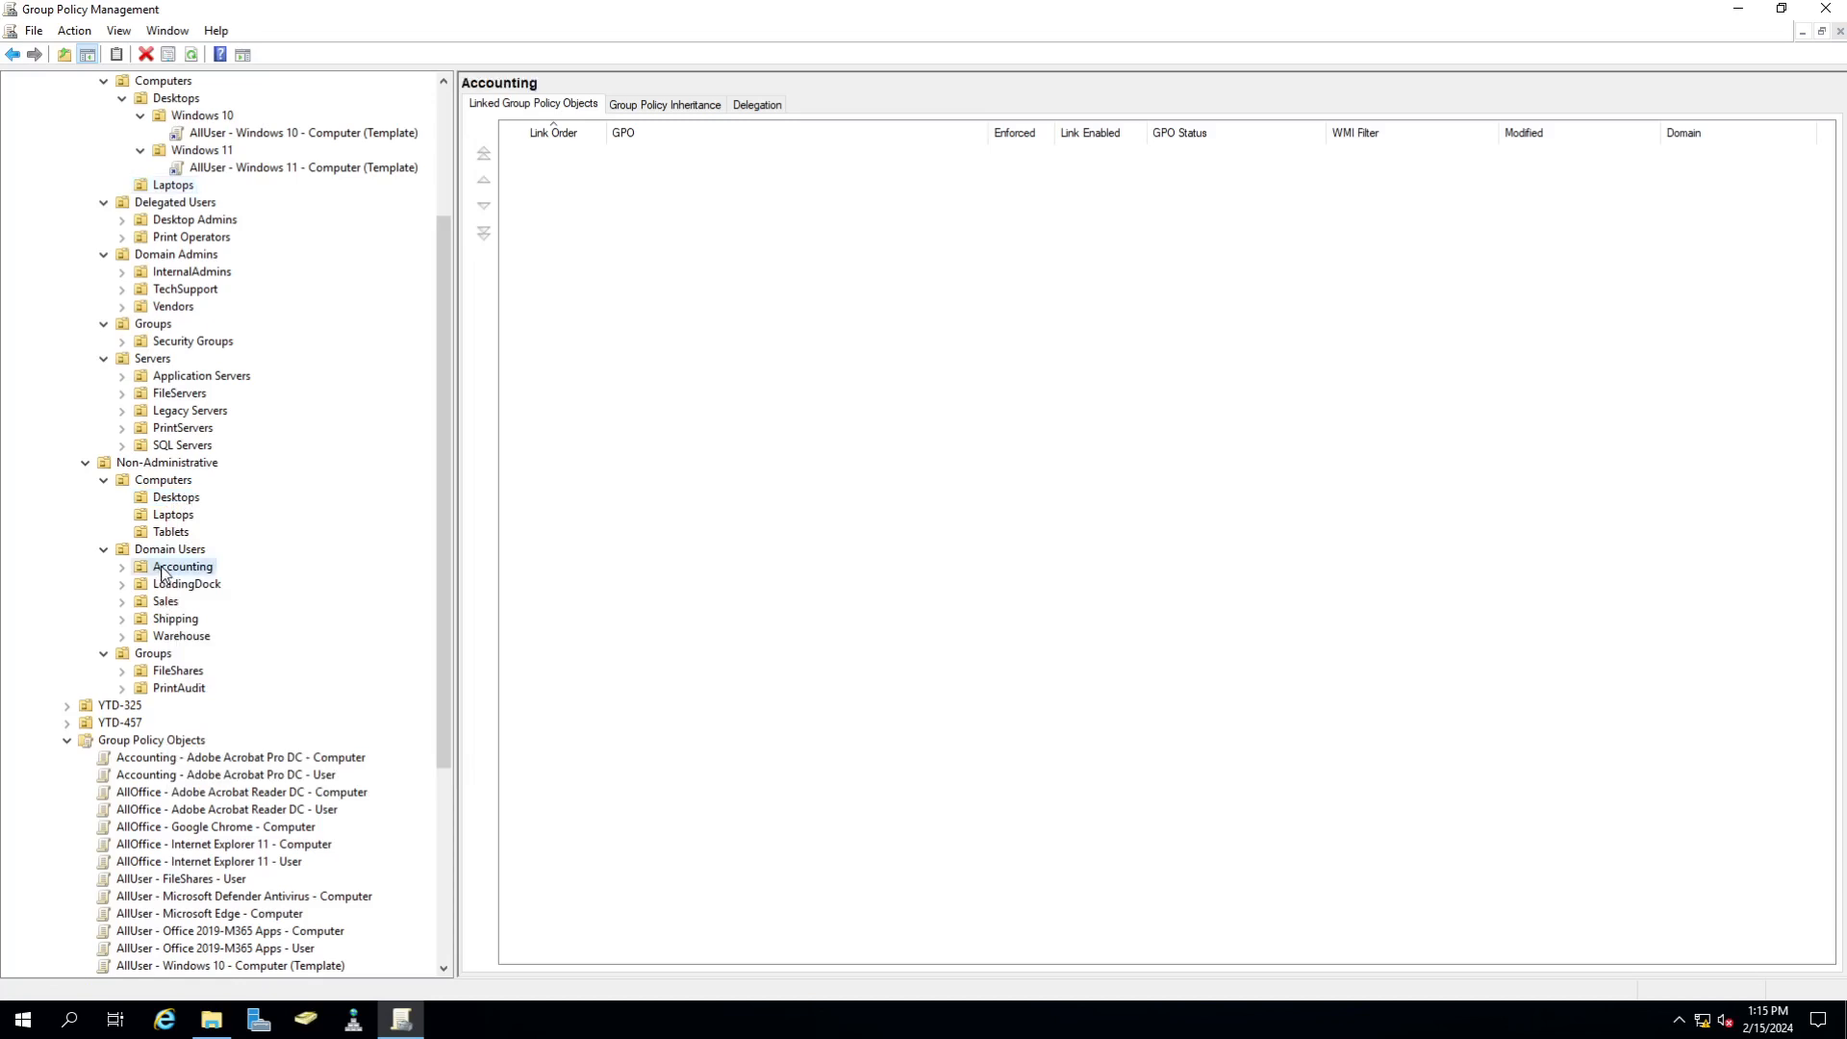
left_click(161, 568)
left_click(156, 572)
right_click(155, 572)
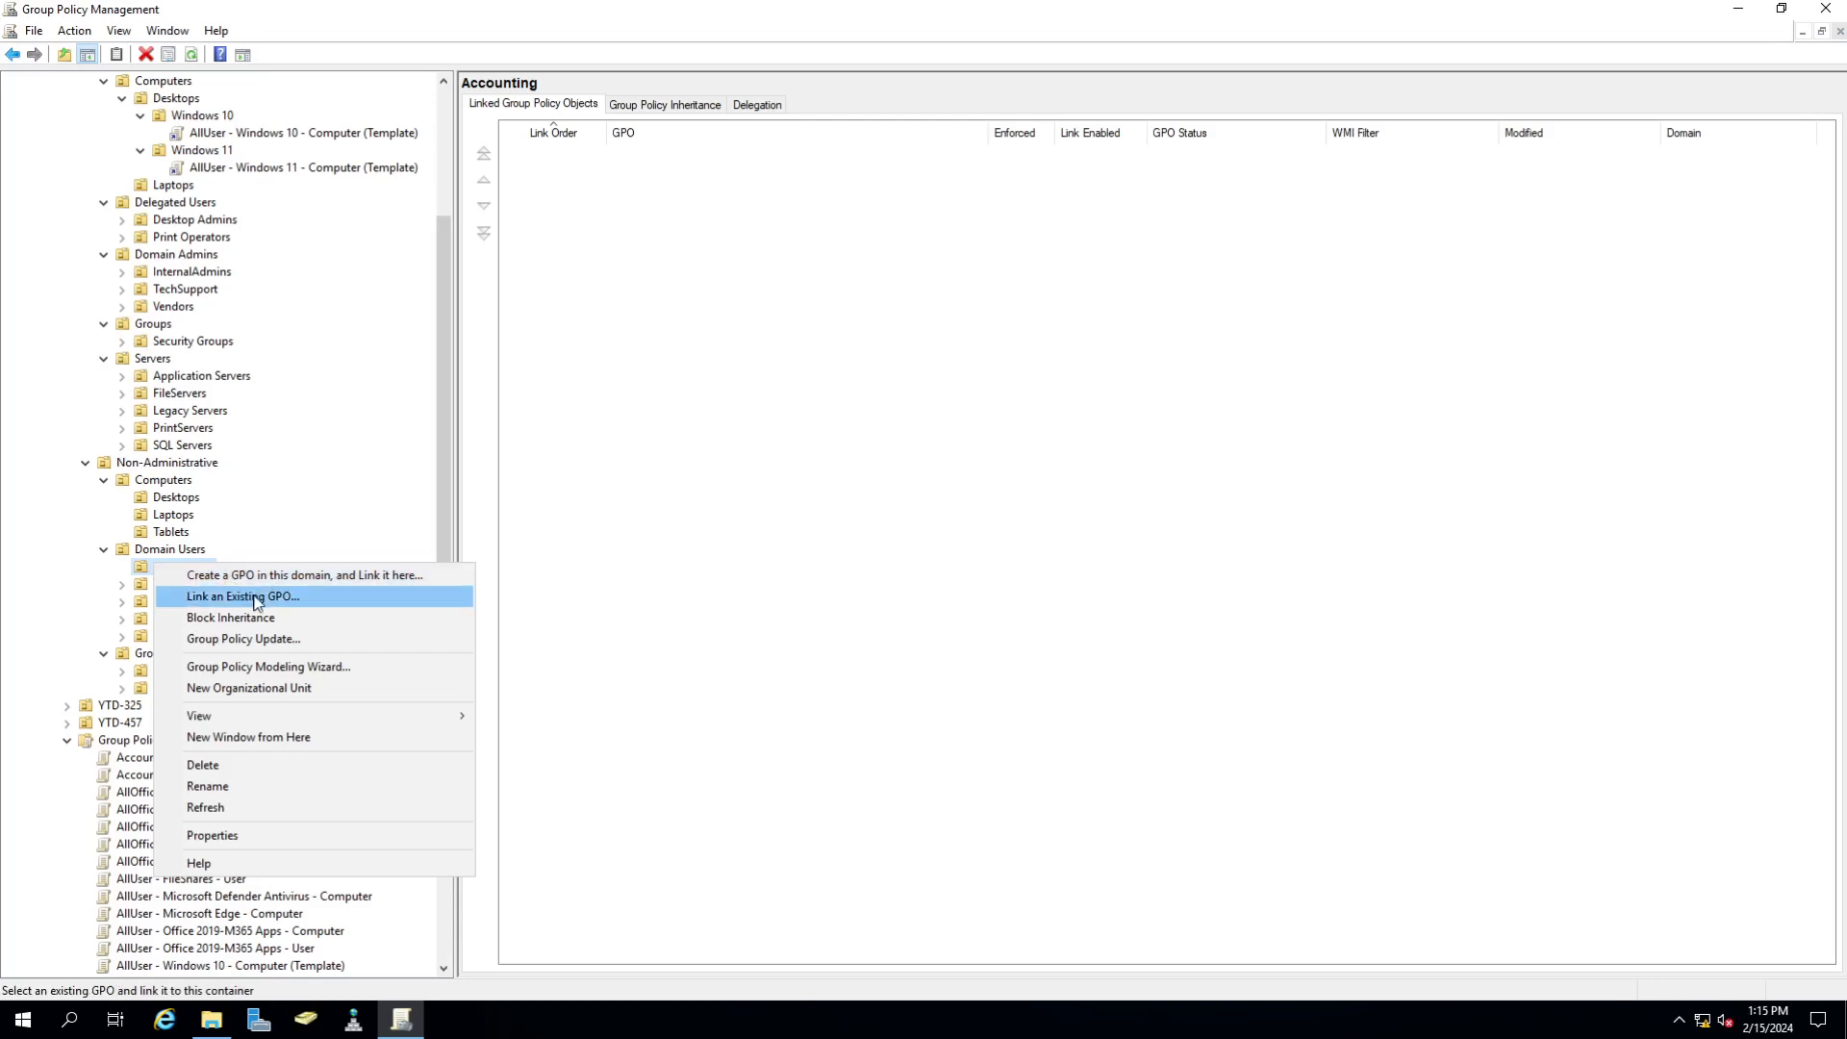
left_click(257, 597)
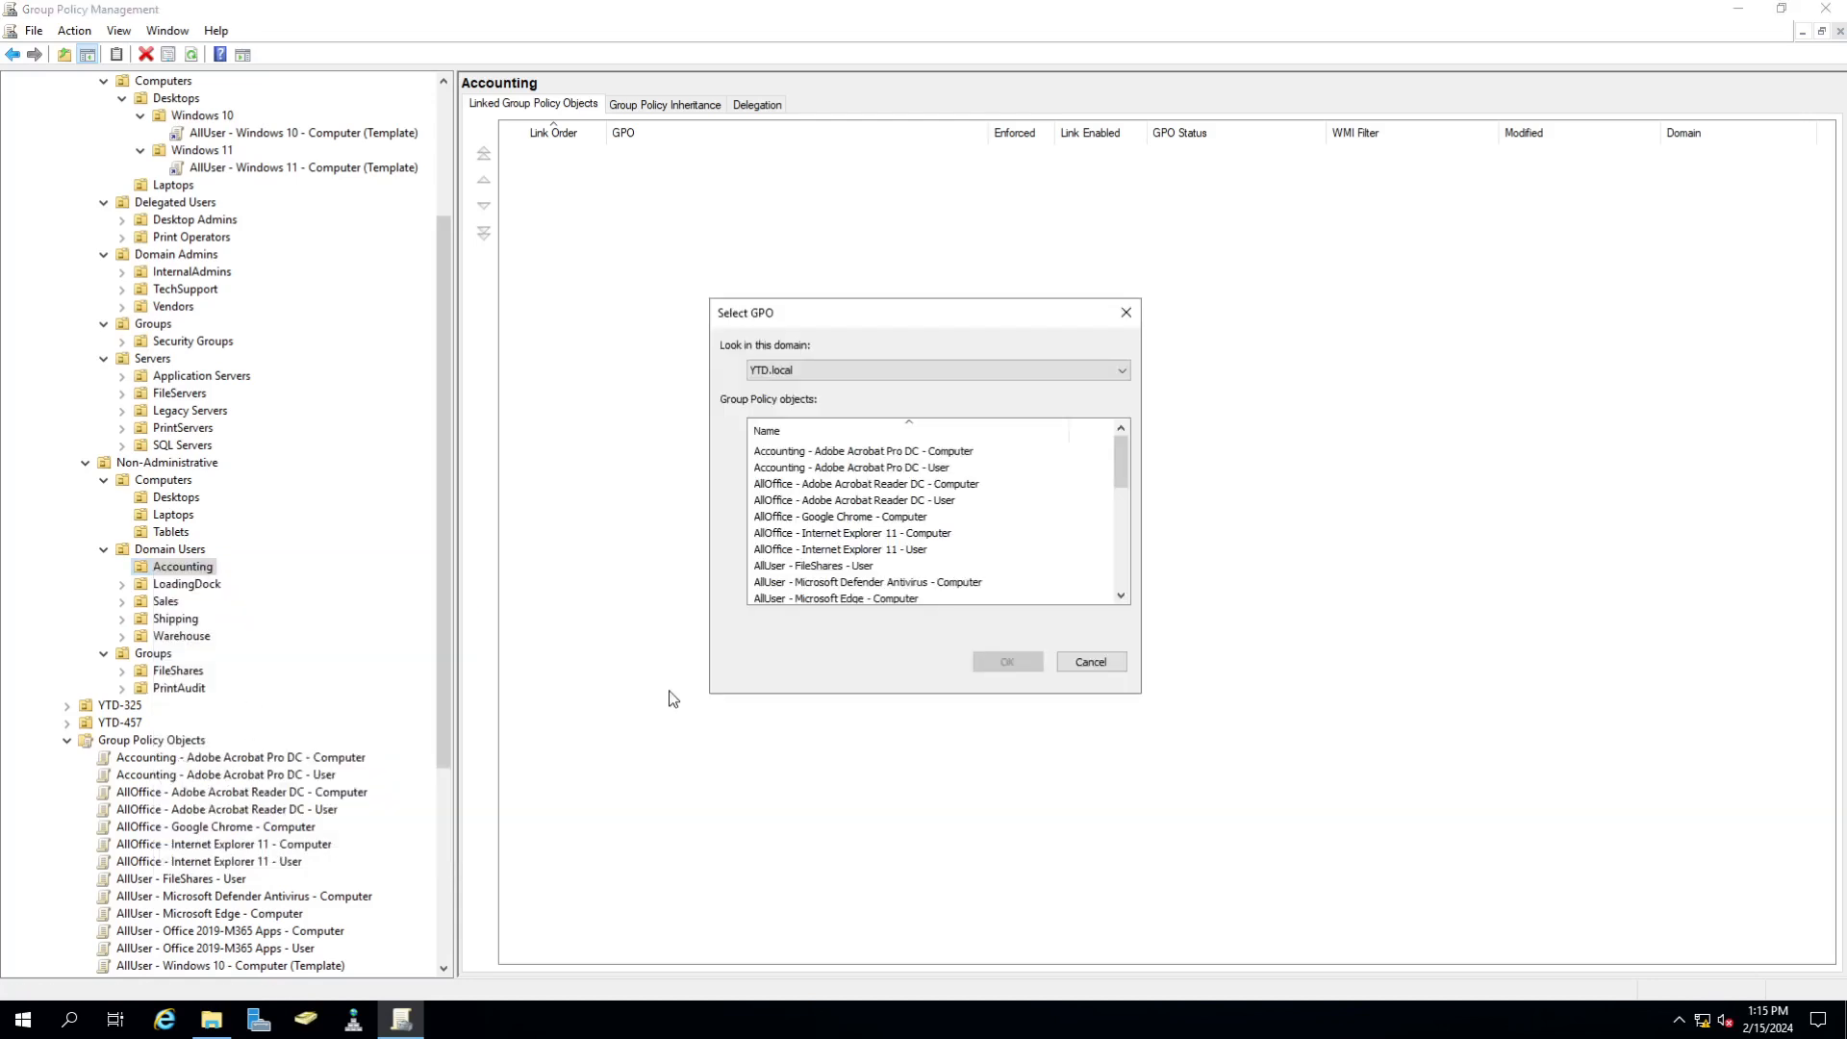
left_click(891, 470)
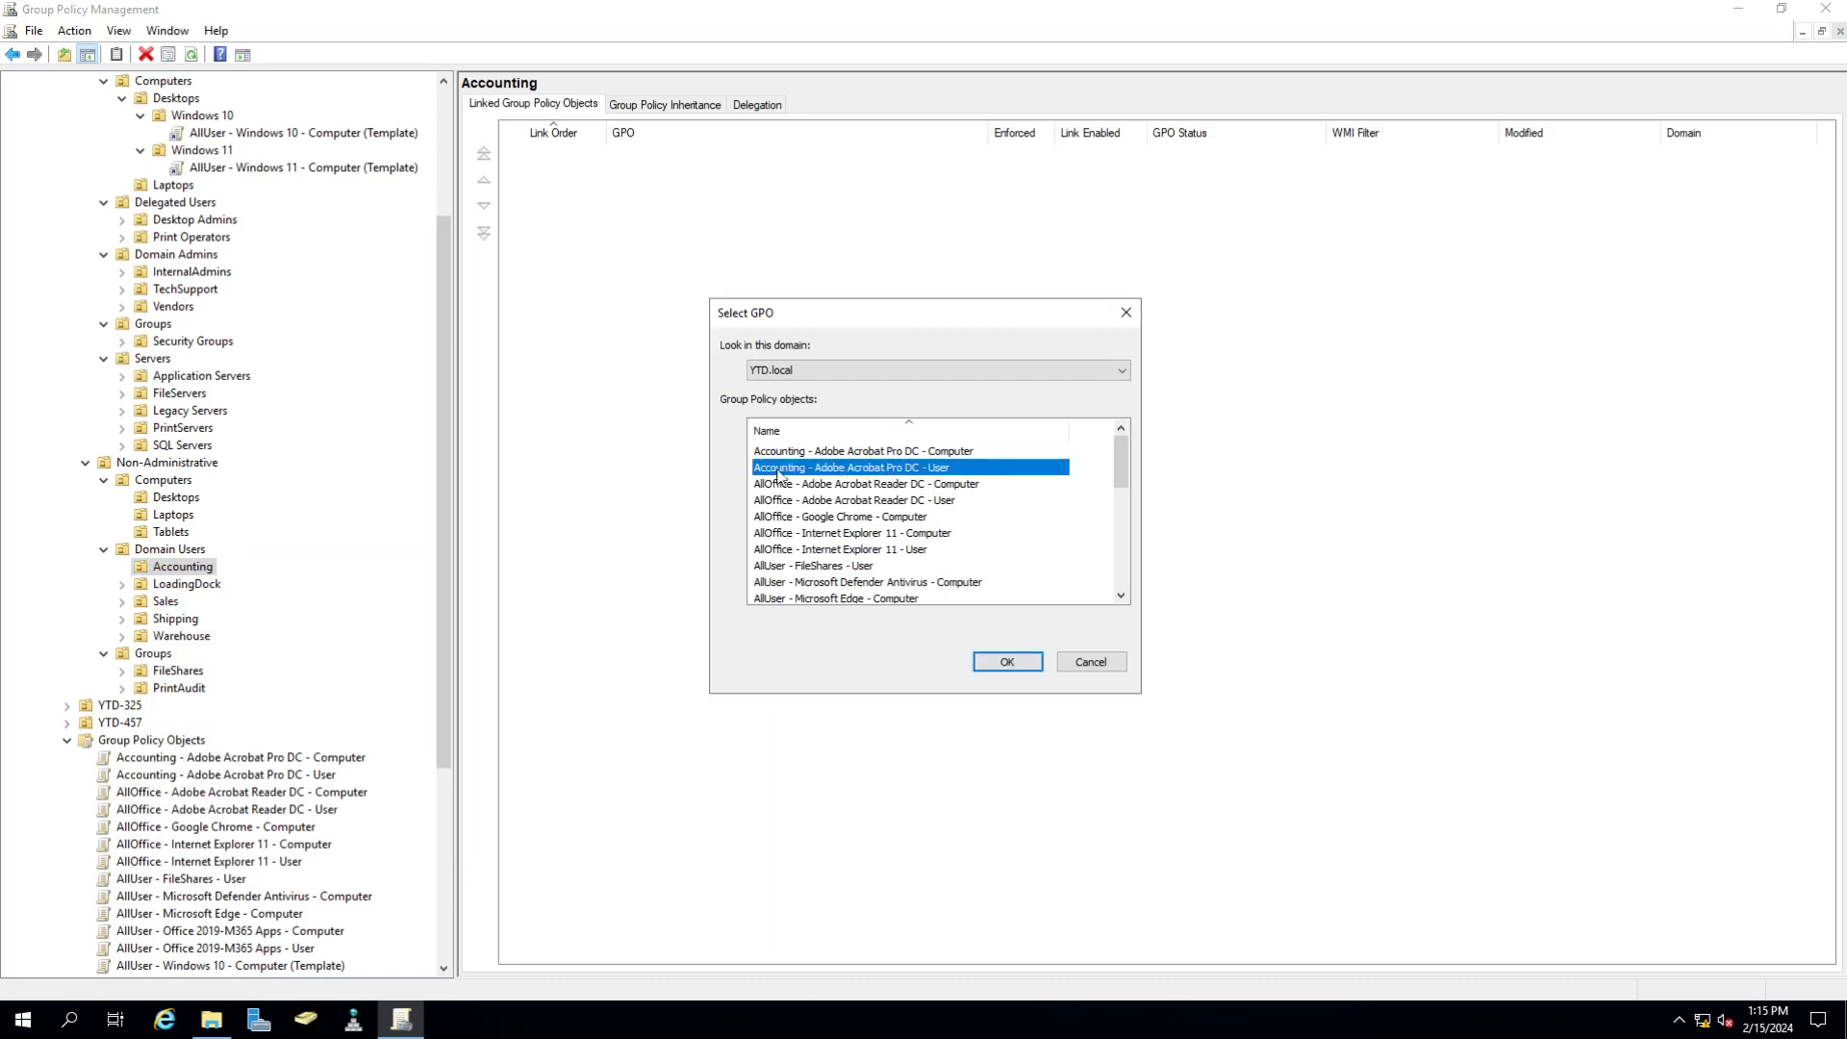
left_click(1004, 665)
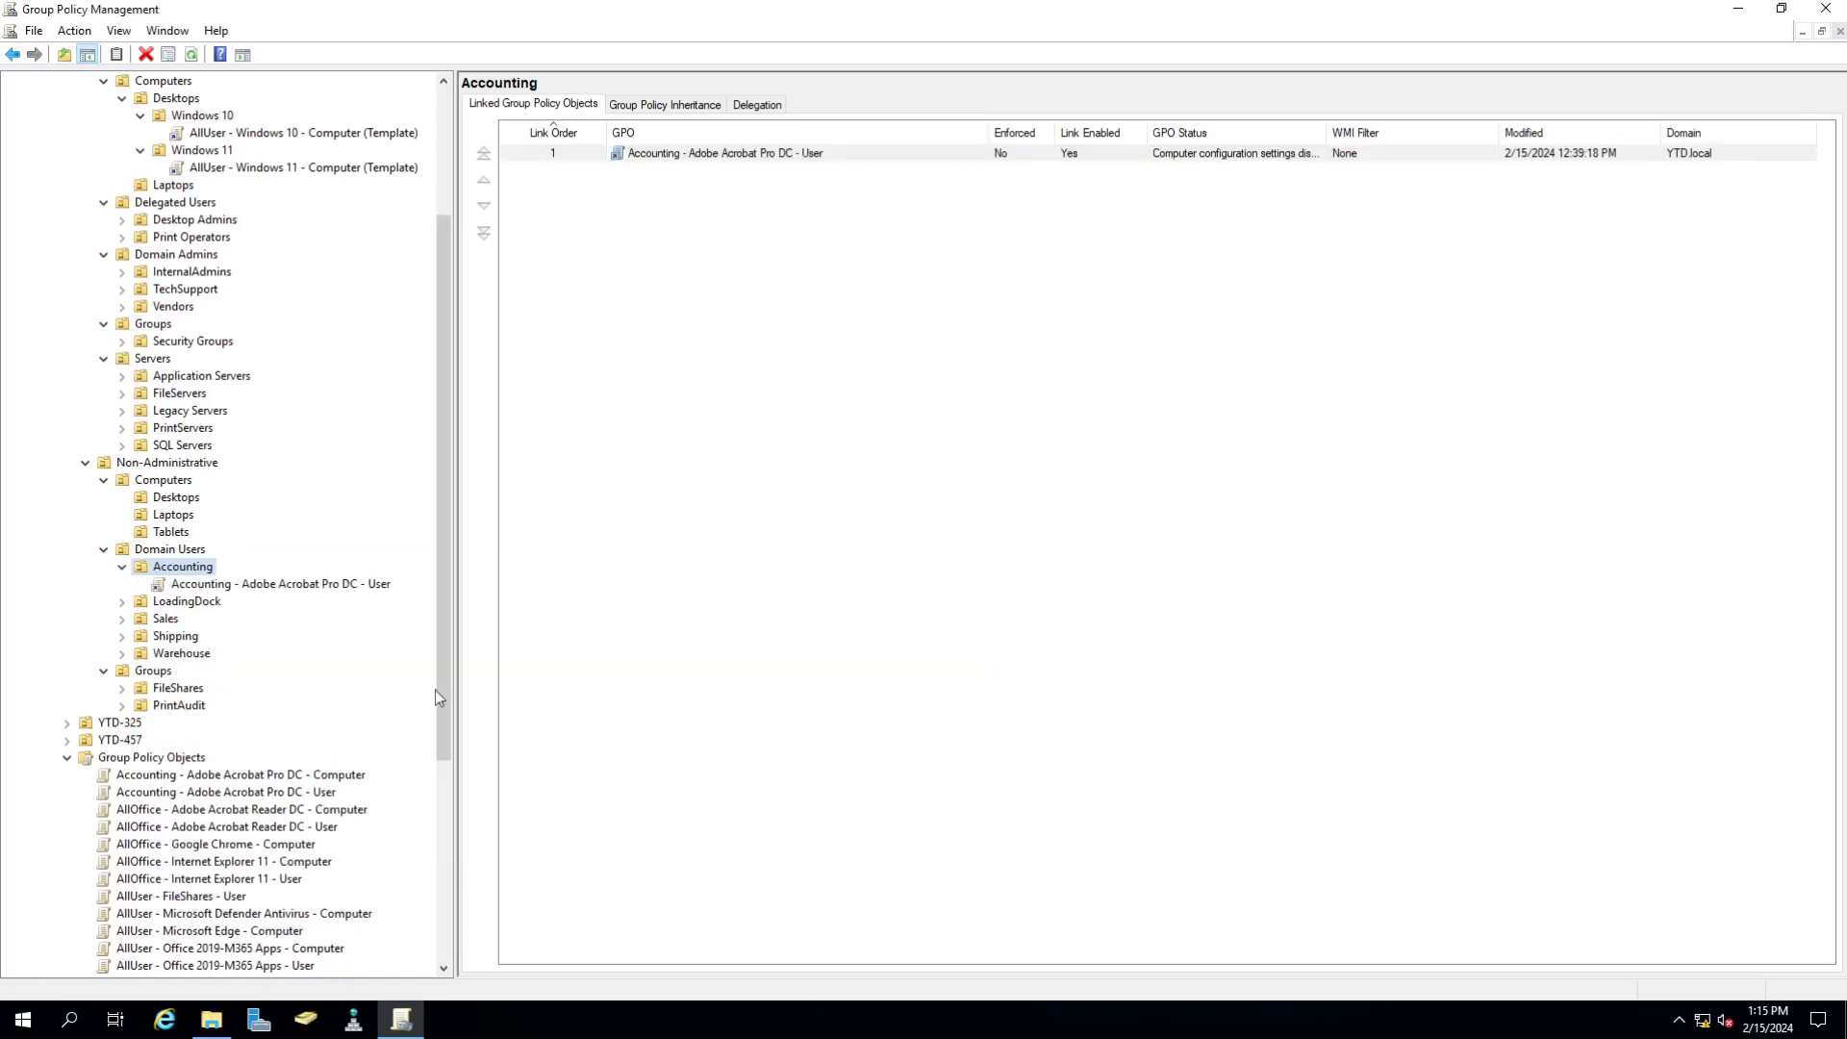
- Link the AllOffice Internet Explorer 11 and the AllUser FileShares, Office 2019-M365 Apps and Windows 10 user GPOs together to the Accounting OU
right_click(193, 567)
left_click(253, 599)
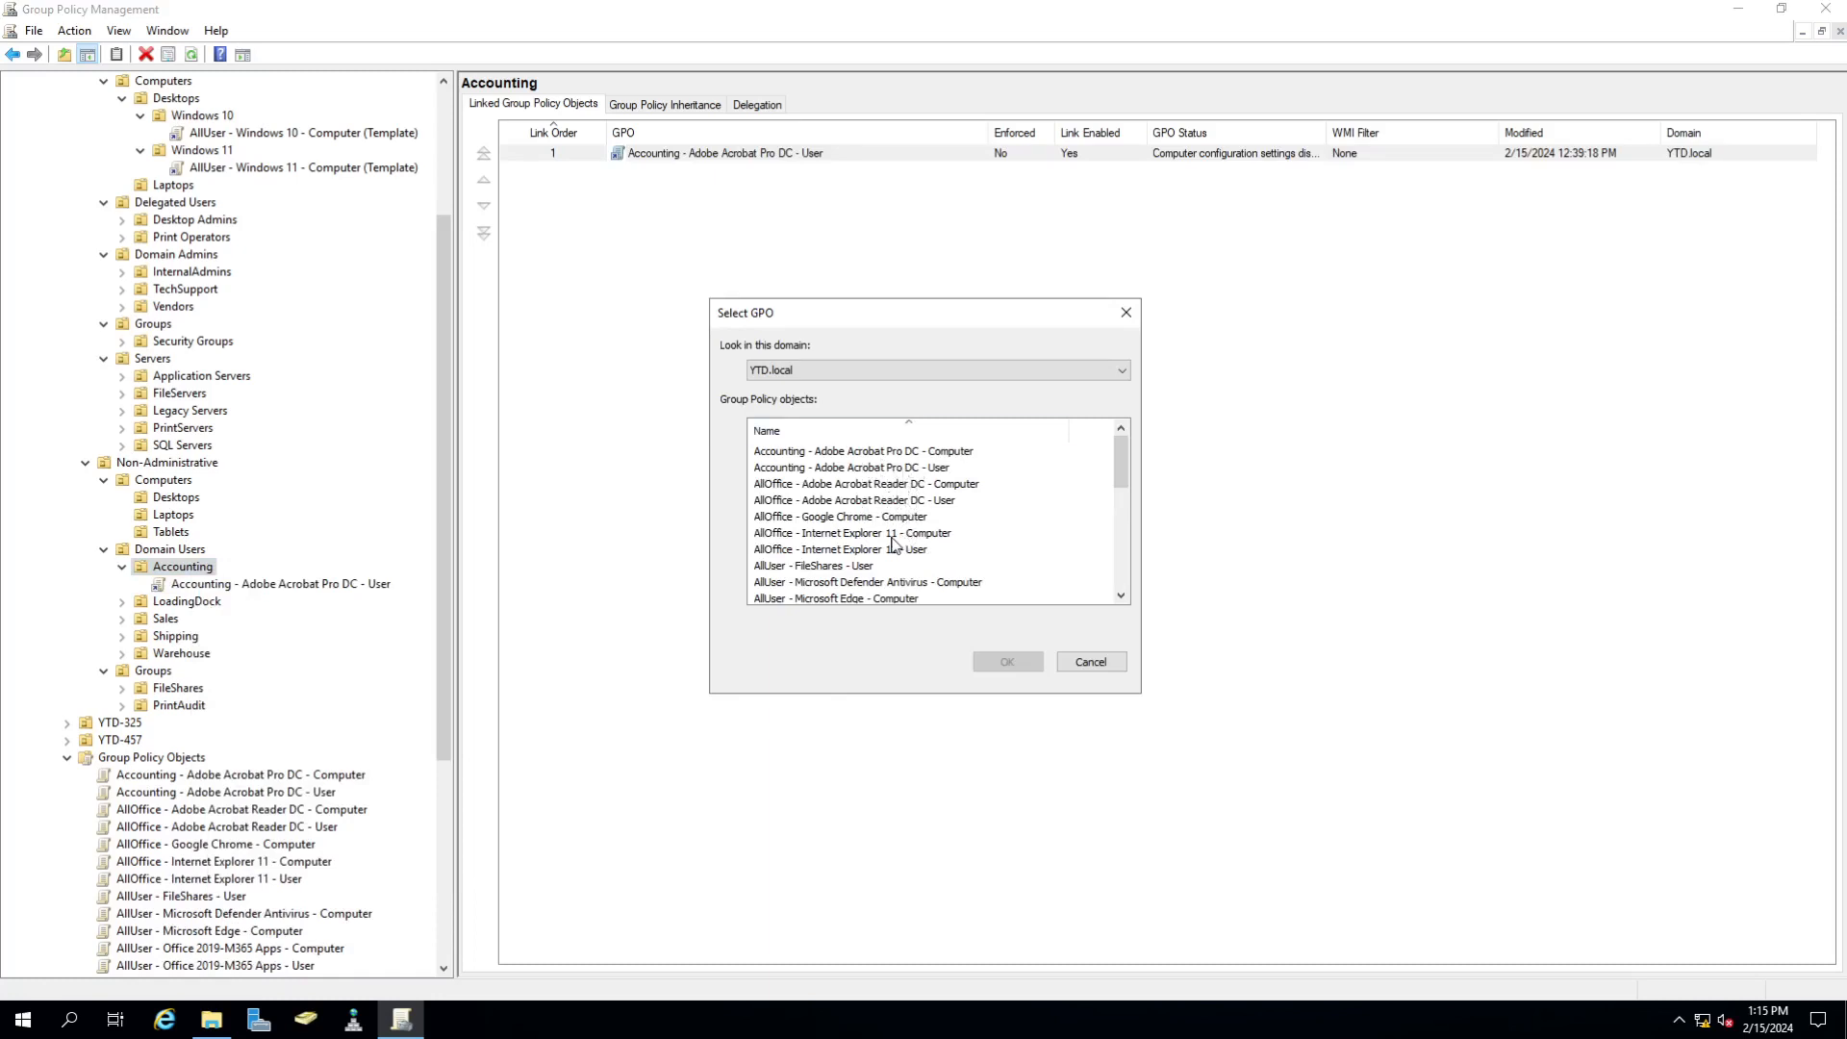
scroll(893, 546, "down", 1)
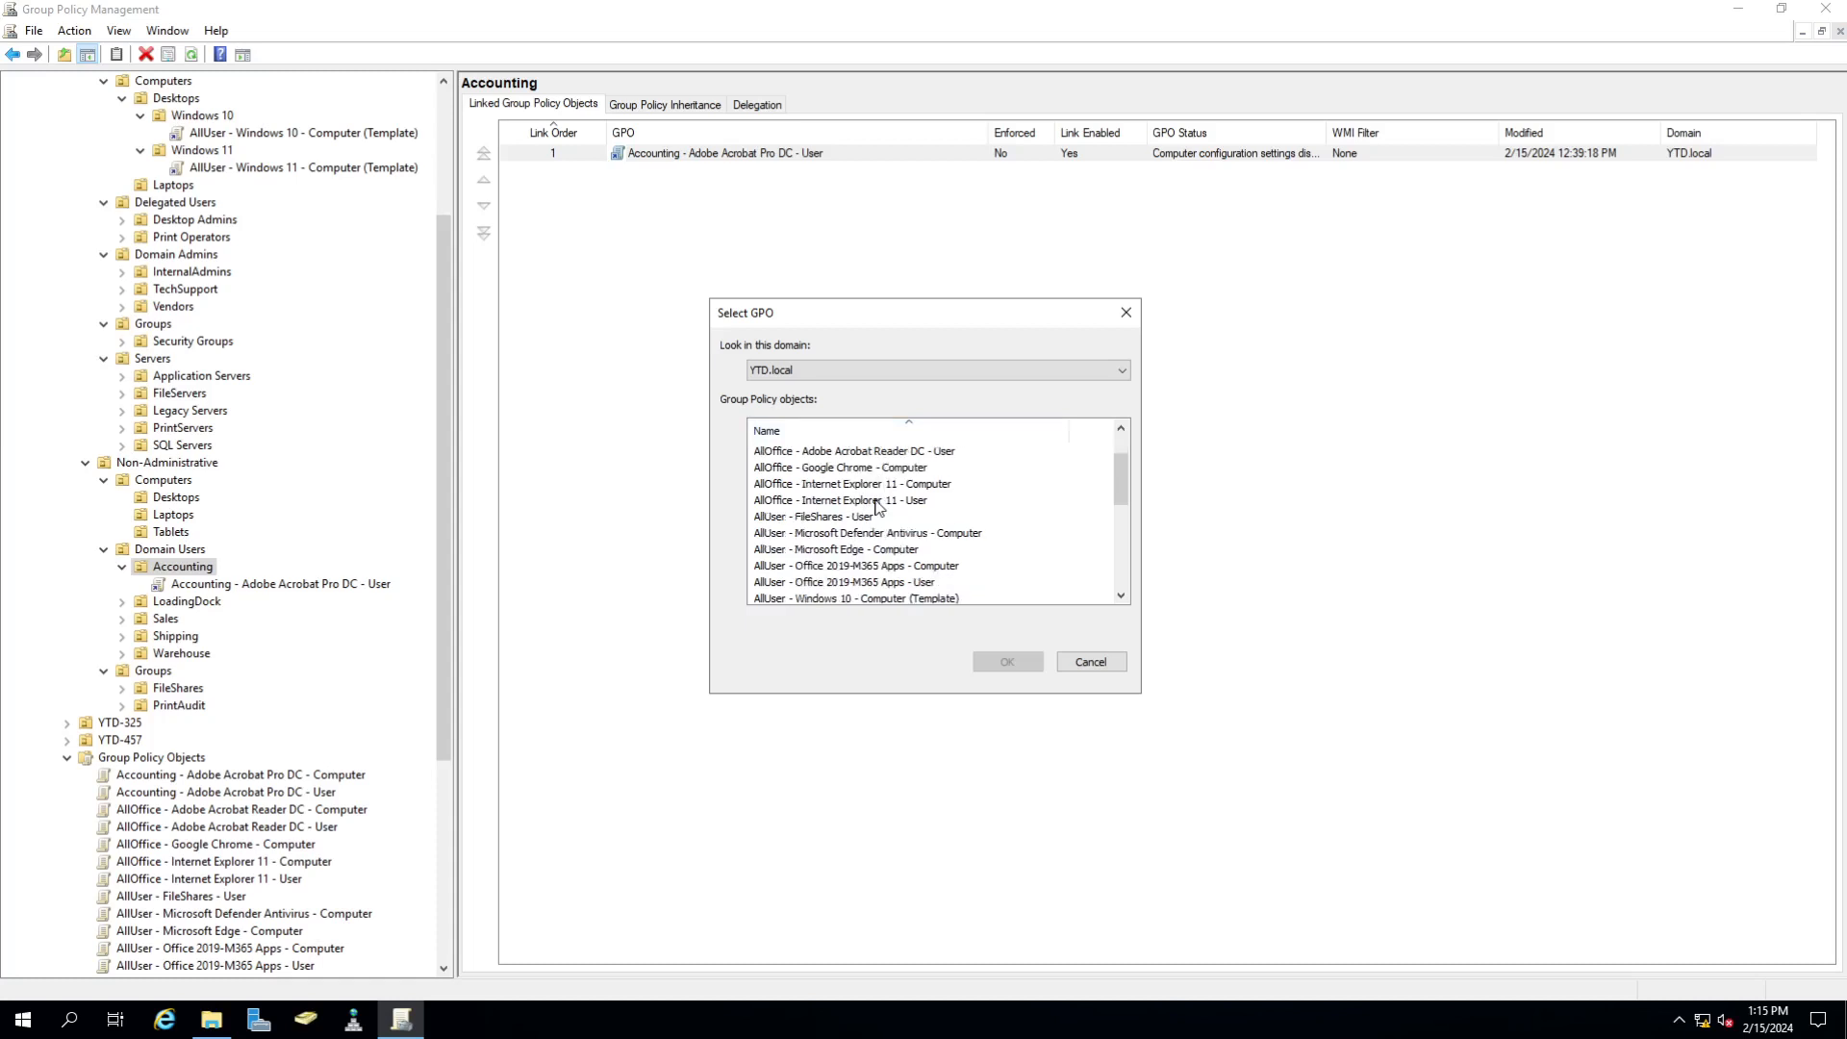
left_click(878, 502)
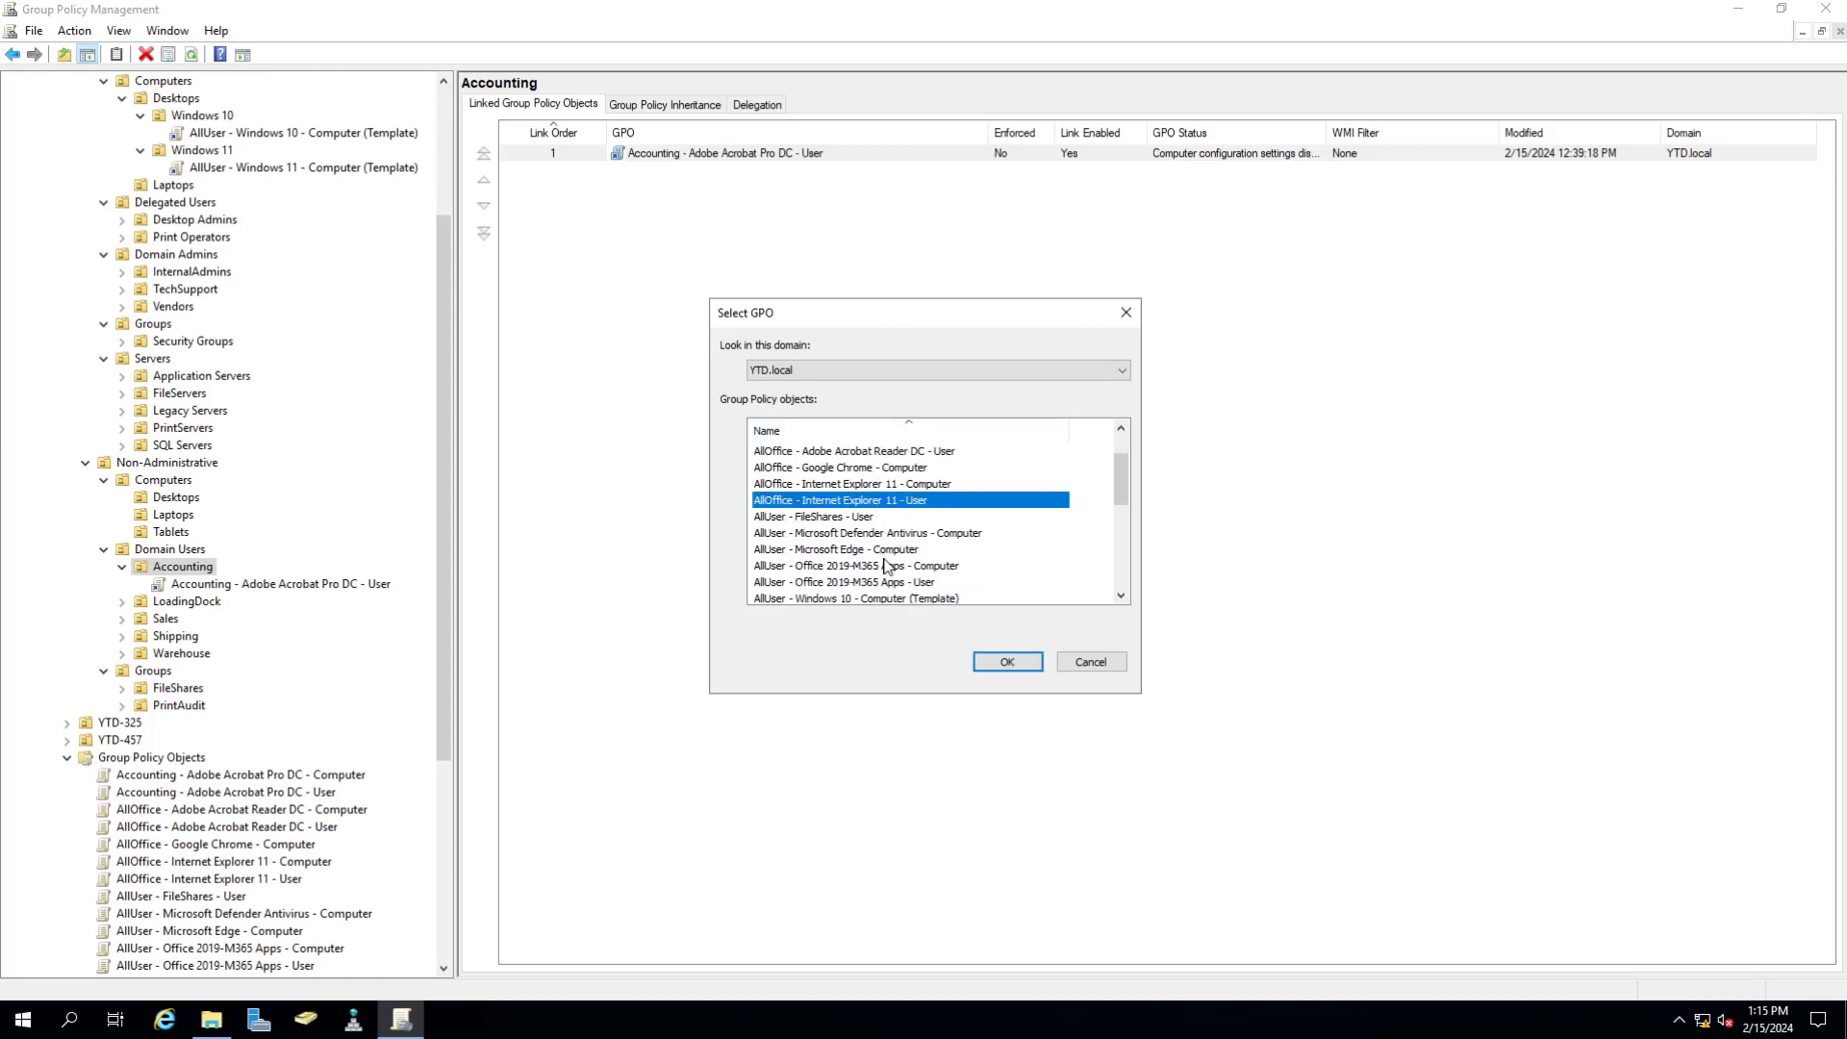
scroll(885, 567, "down", 1)
left_click(872, 535, "ctrl")
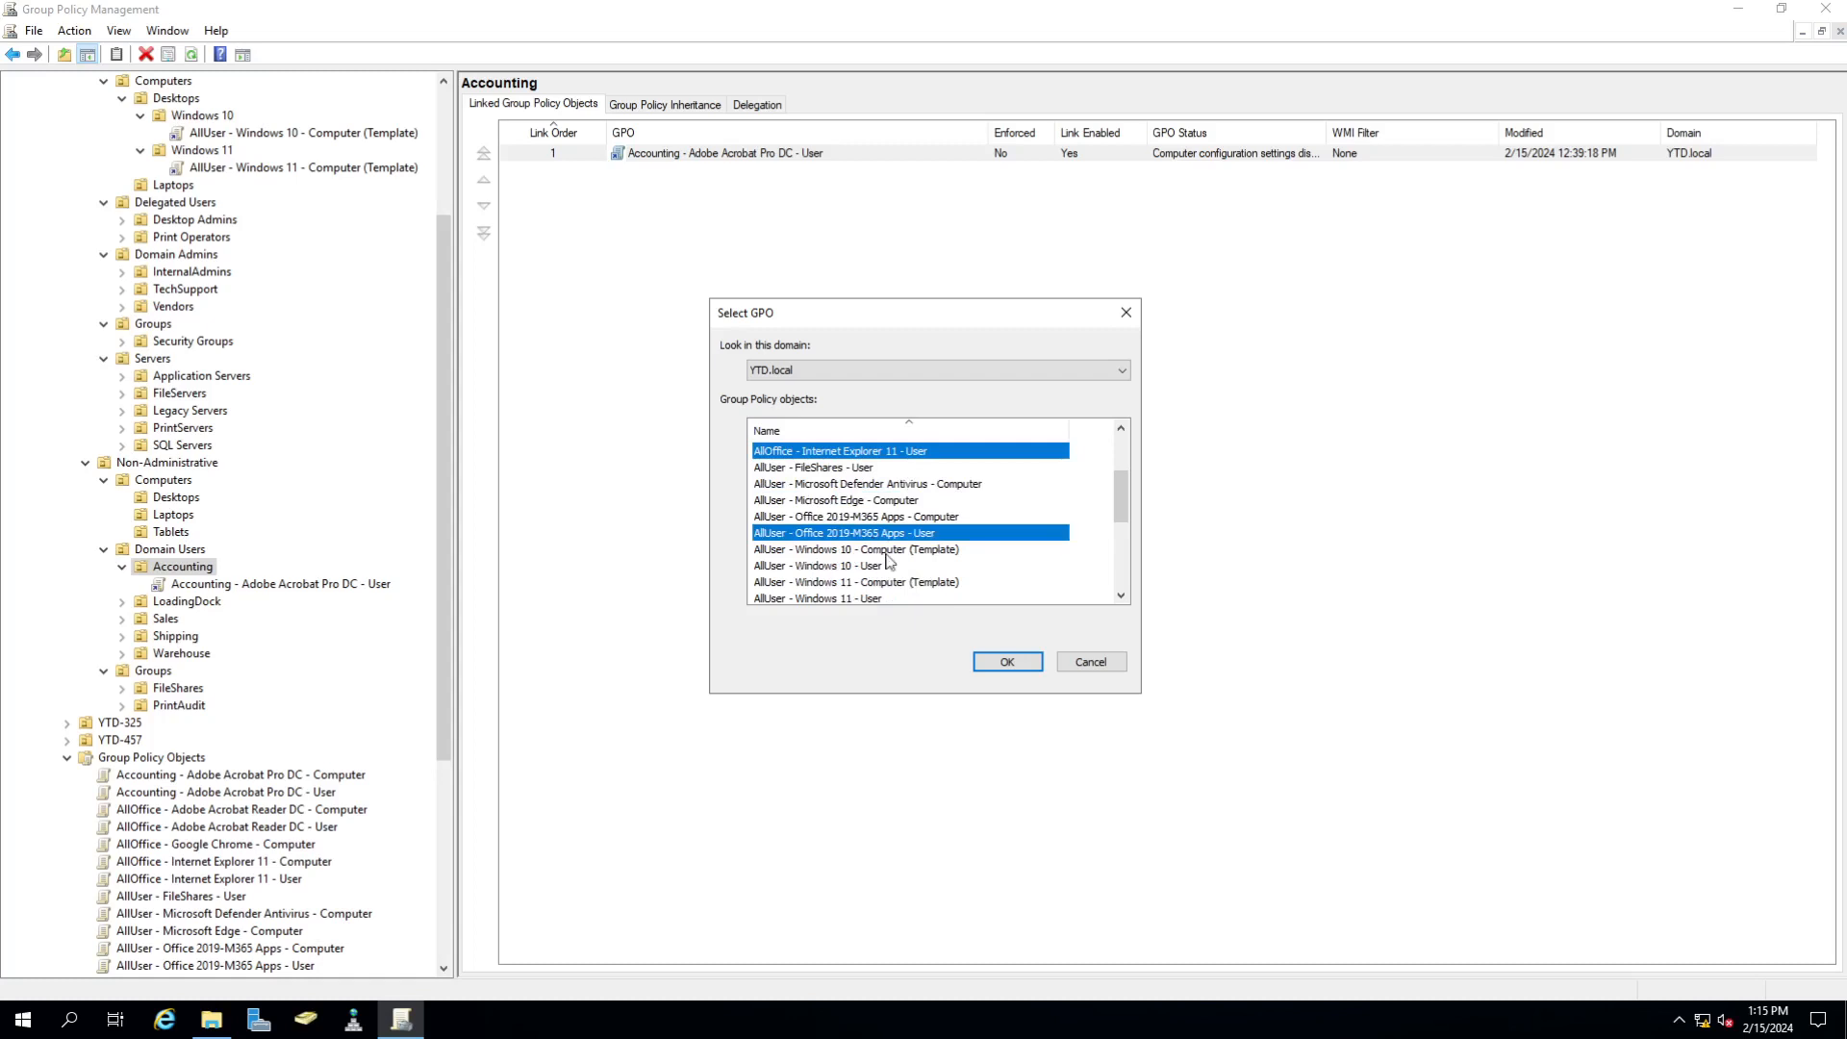
scroll(901, 575, "down", 1)
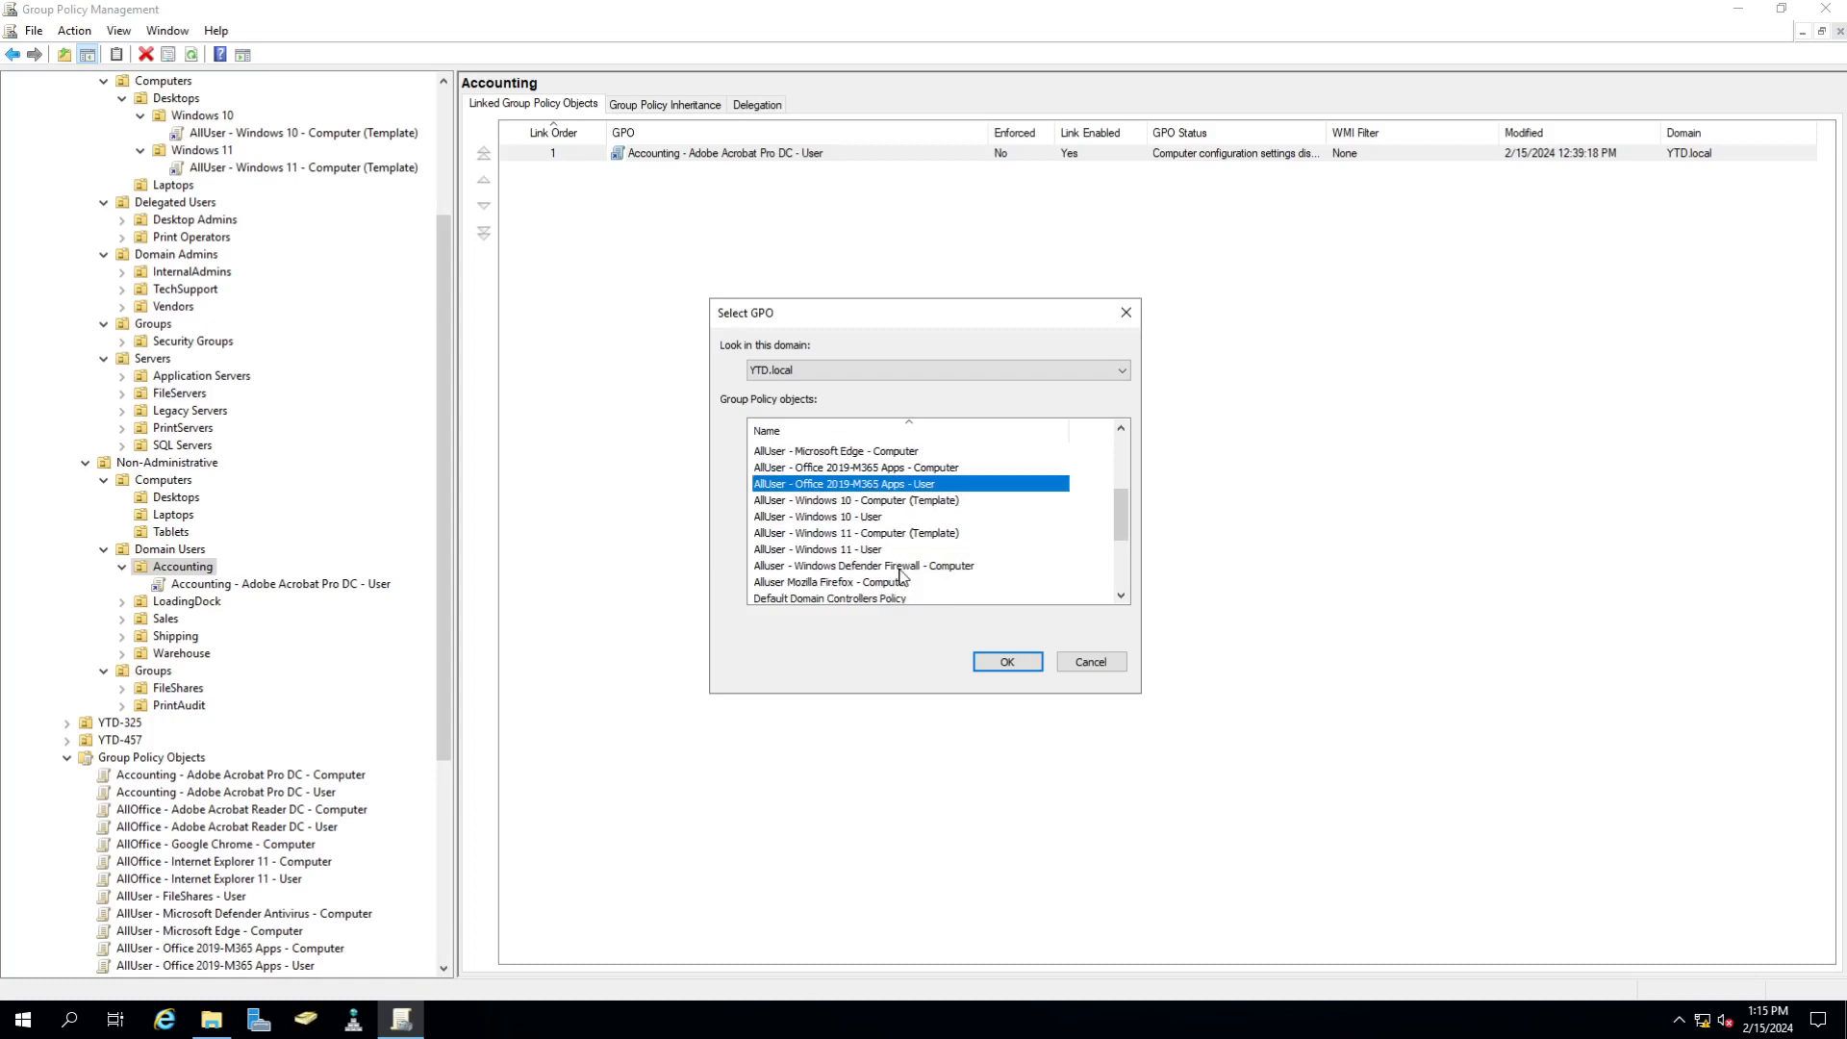
left_click(870, 522, "ctrl")
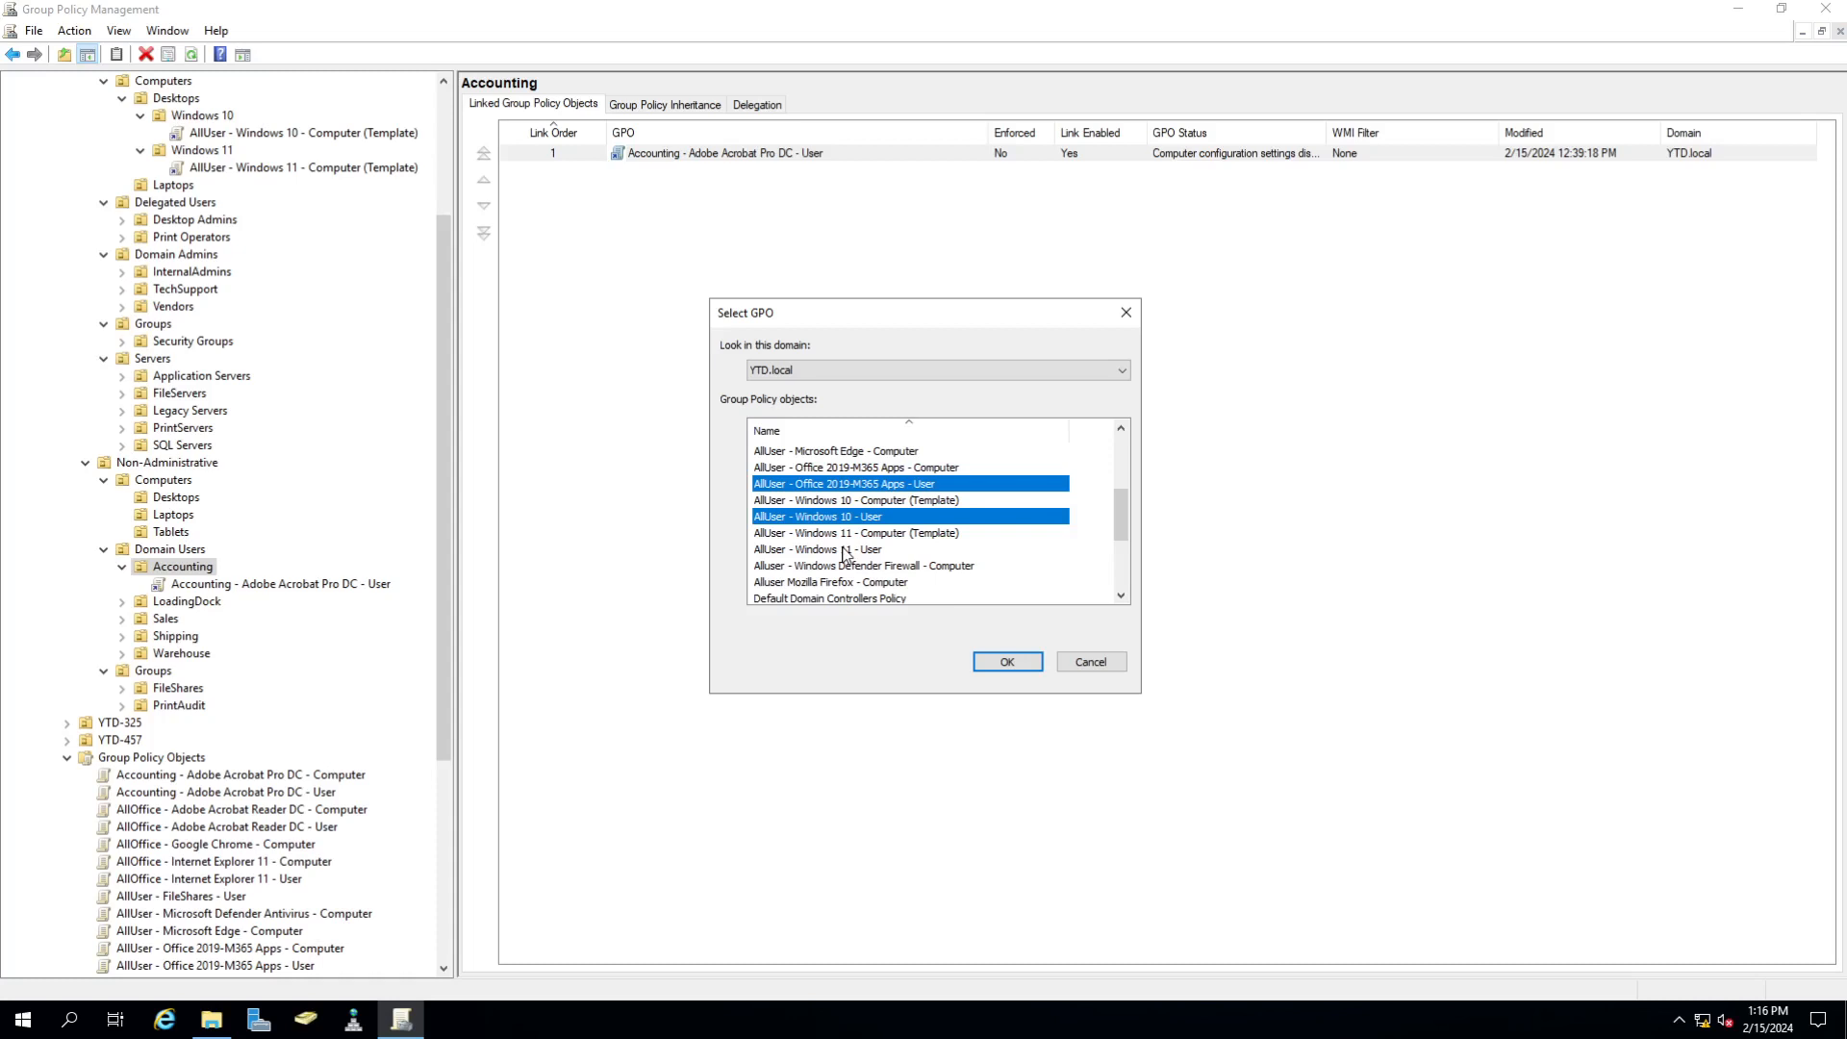
scroll(846, 555, "down", 1)
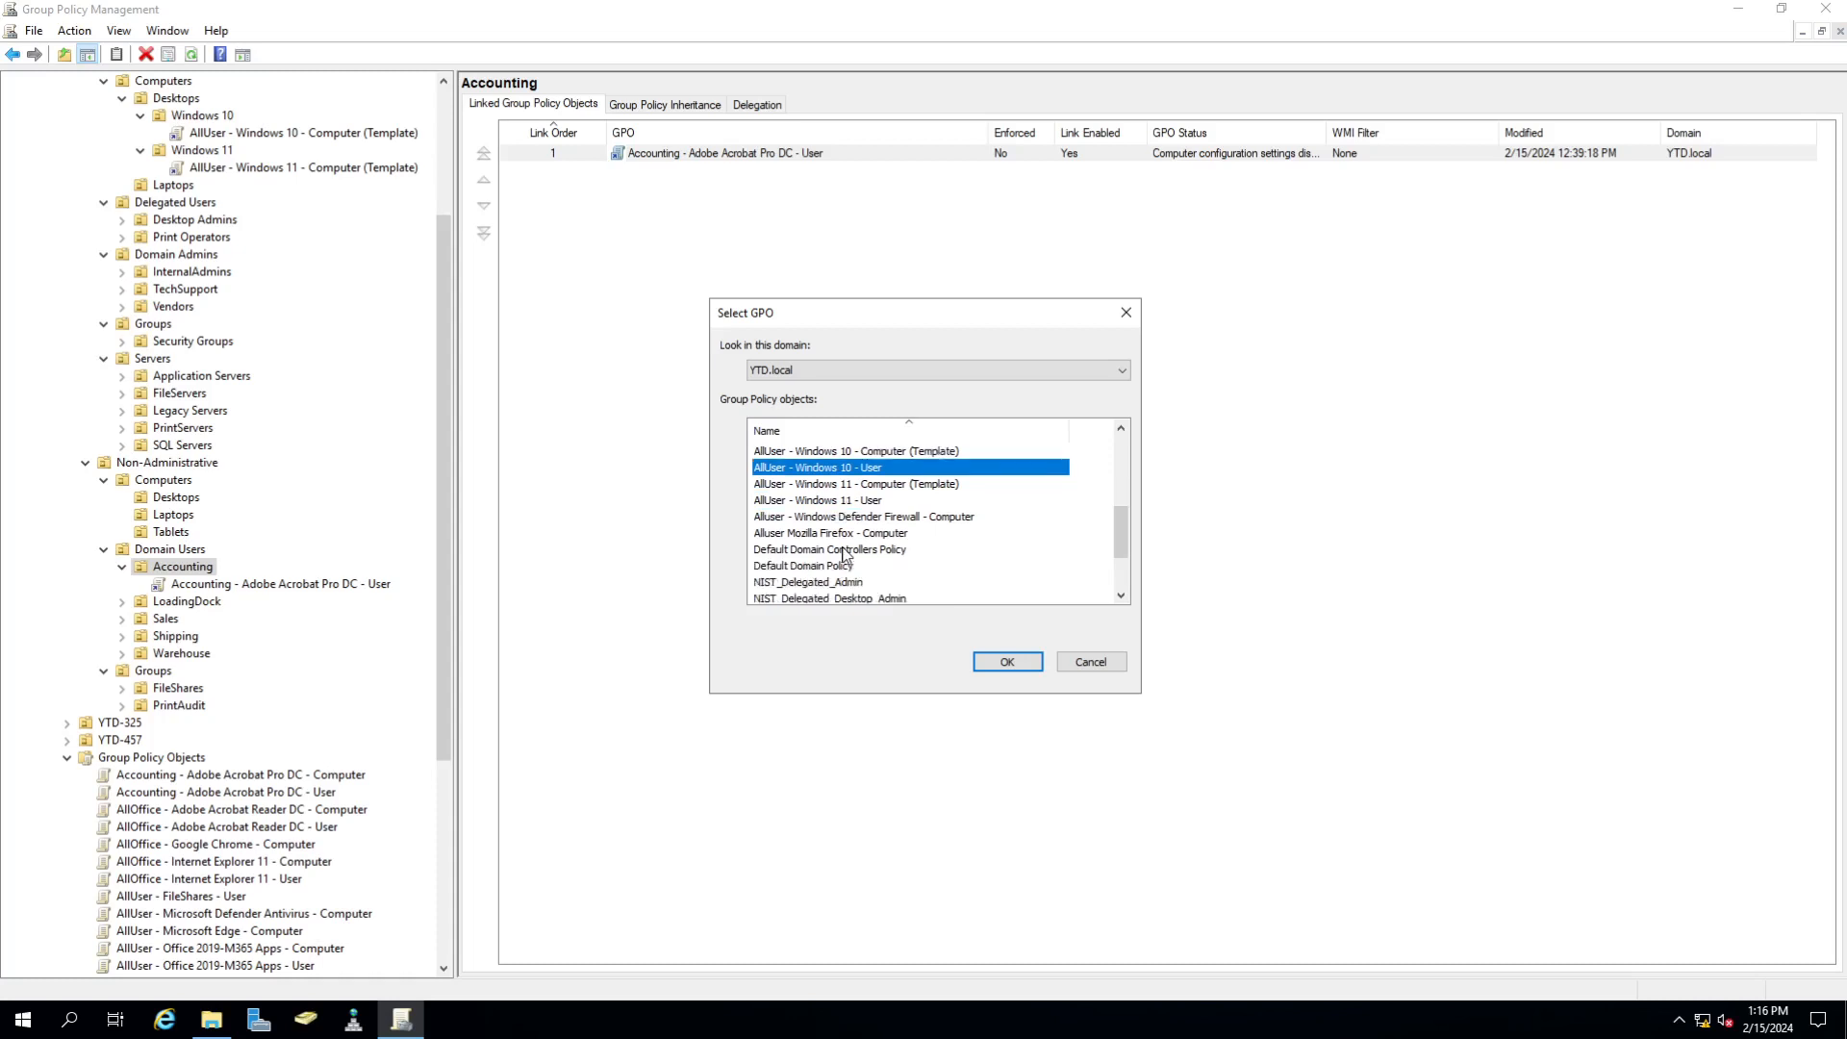
scroll(894, 568, "down", 1)
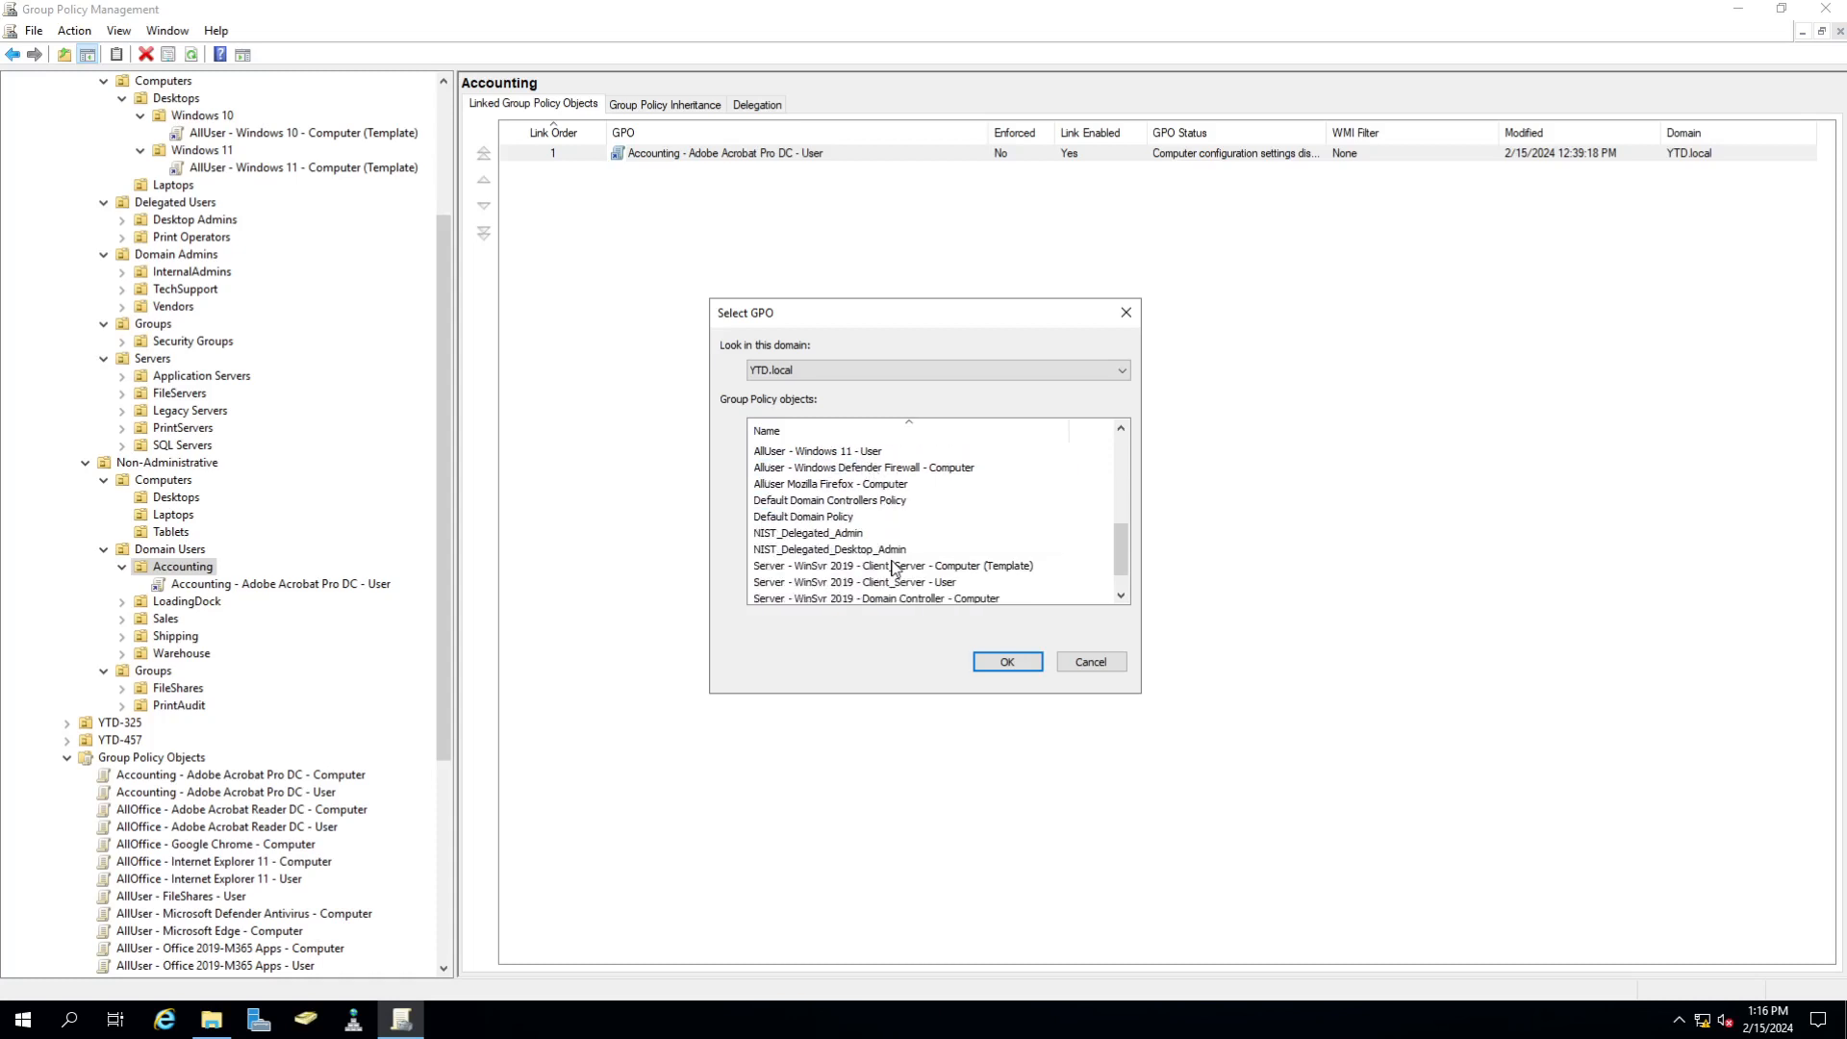
scroll(929, 544, "down", 1)
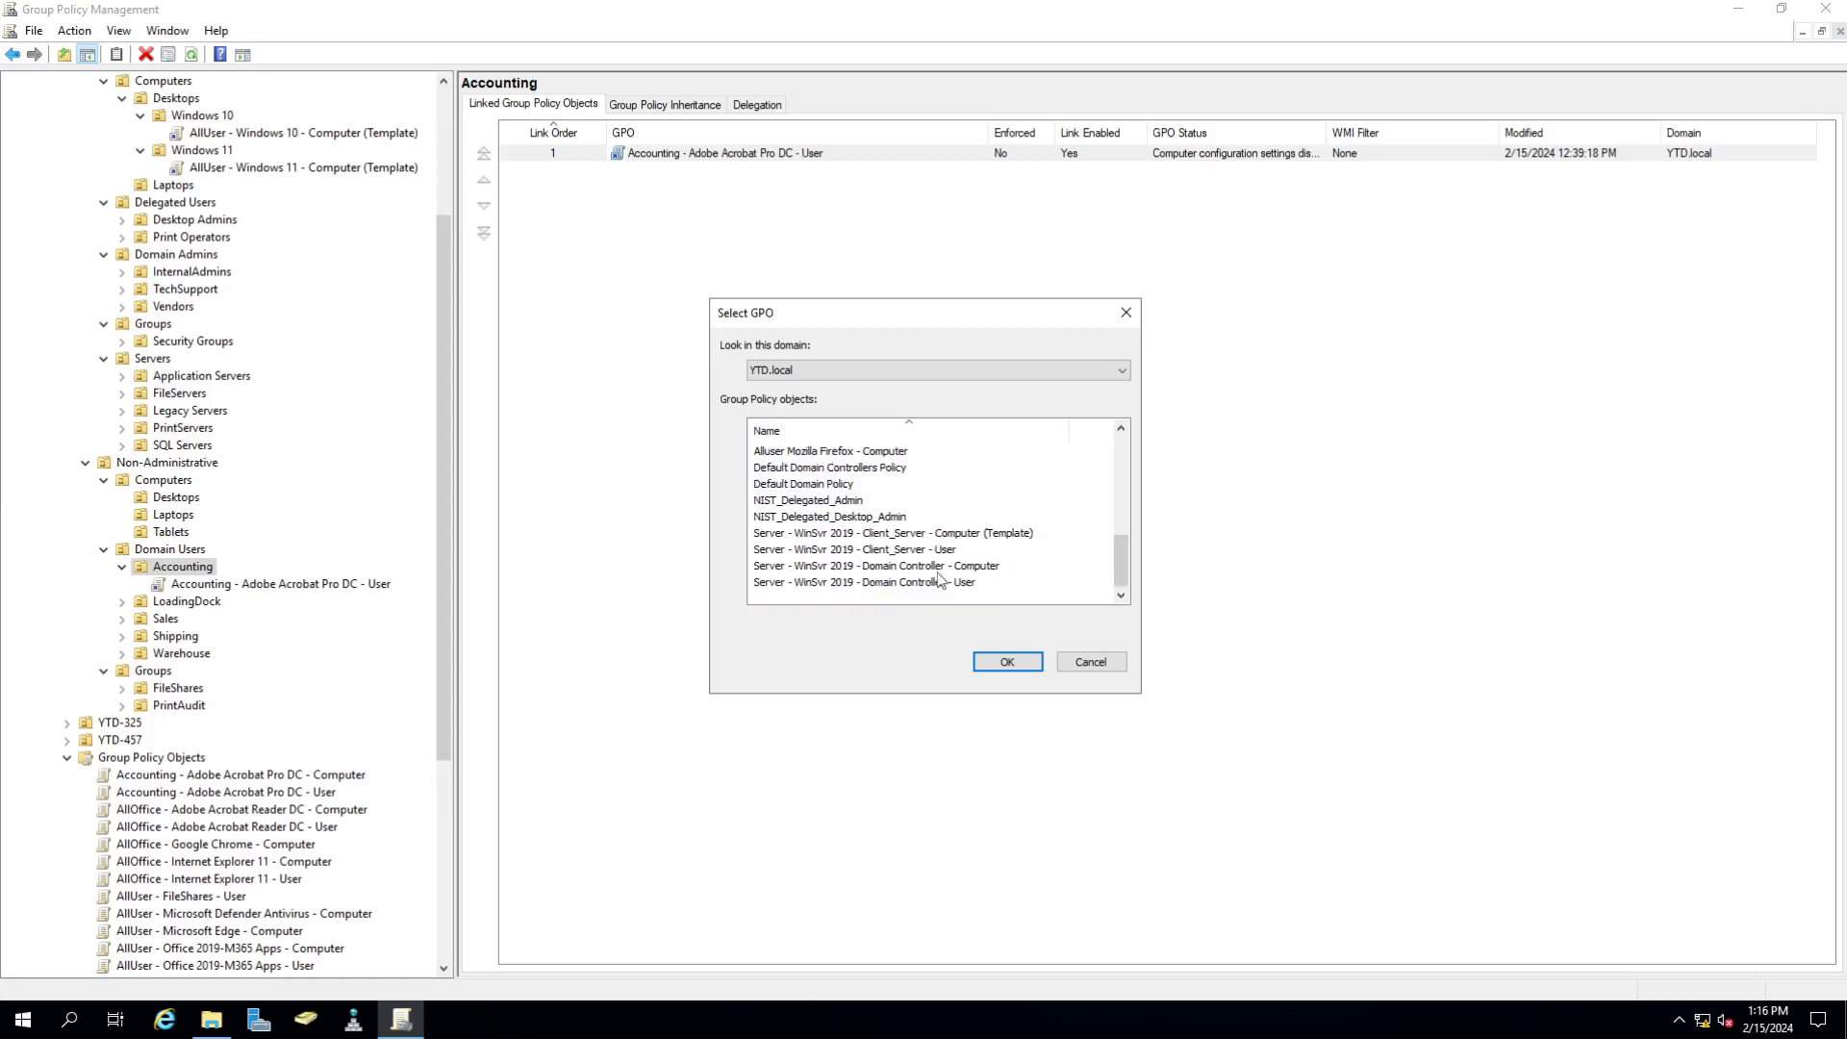
scroll(996, 576, "up", 4)
left_click(991, 550)
scroll(989, 569, "down", 1)
left_click(989, 580, "ctrl")
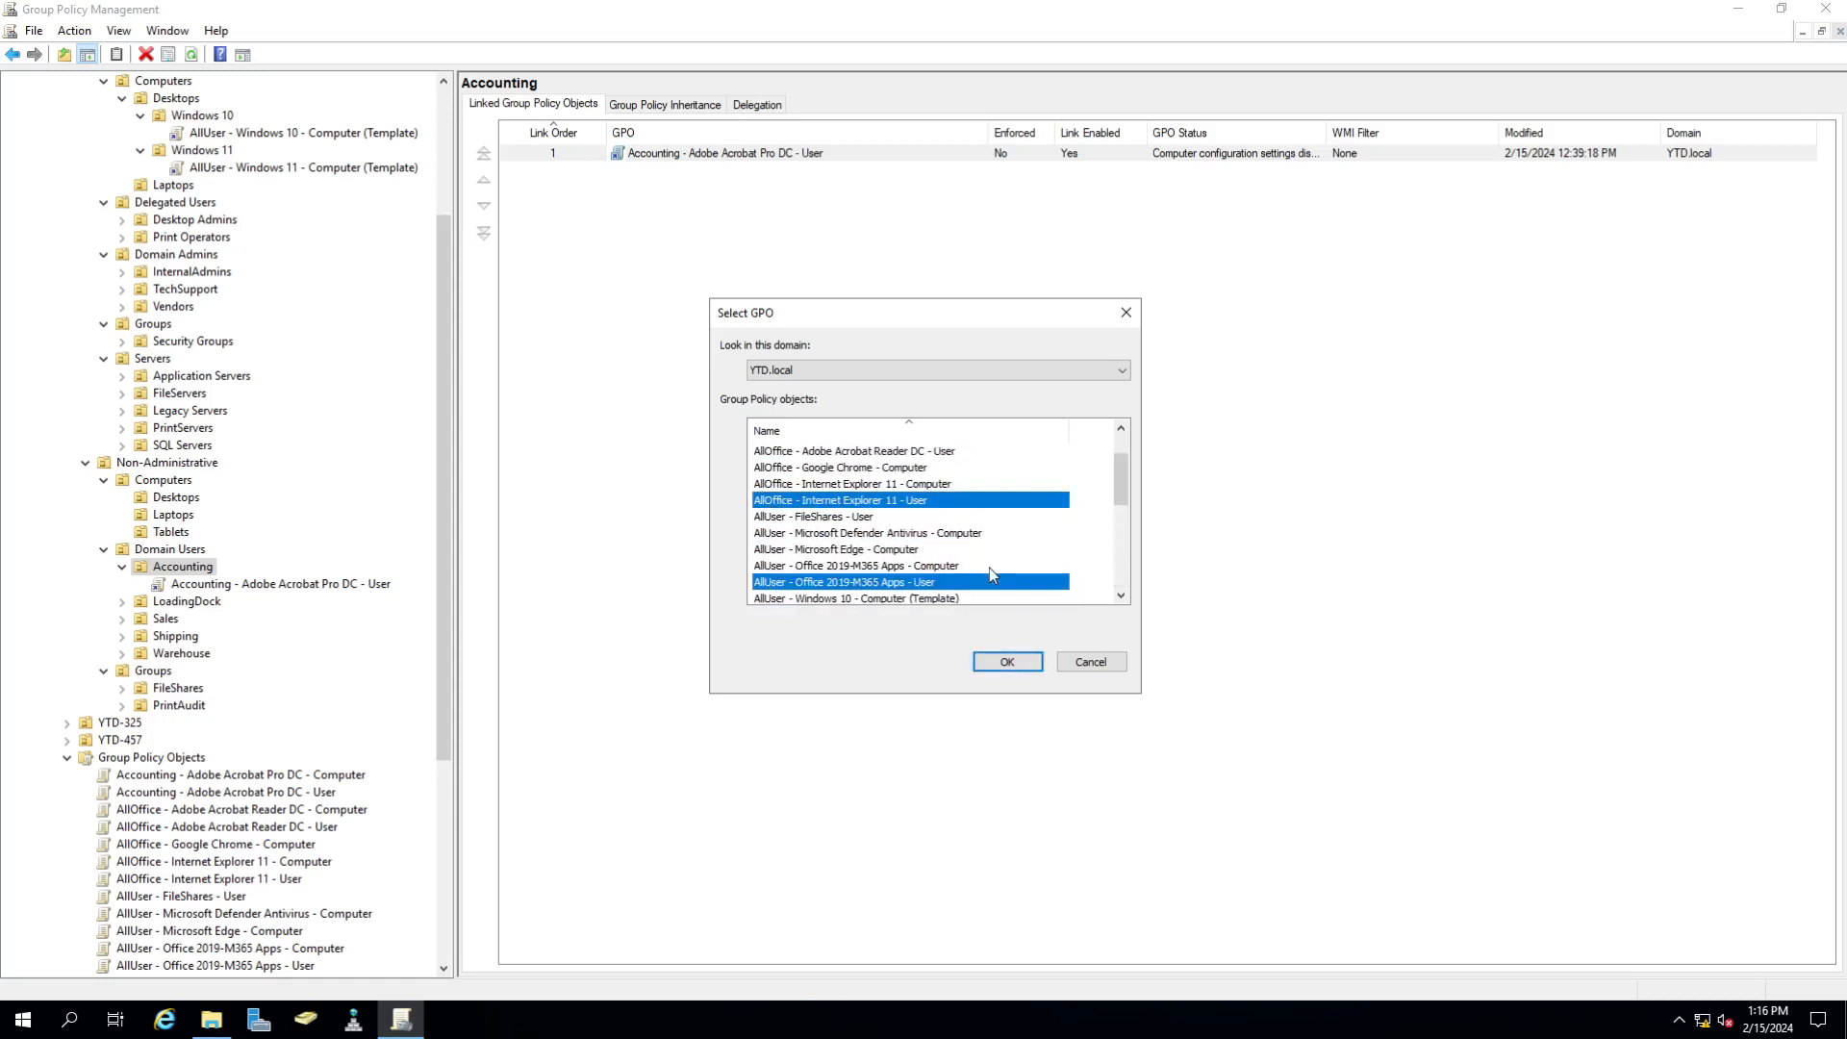
left_click(855, 519, "ctrl")
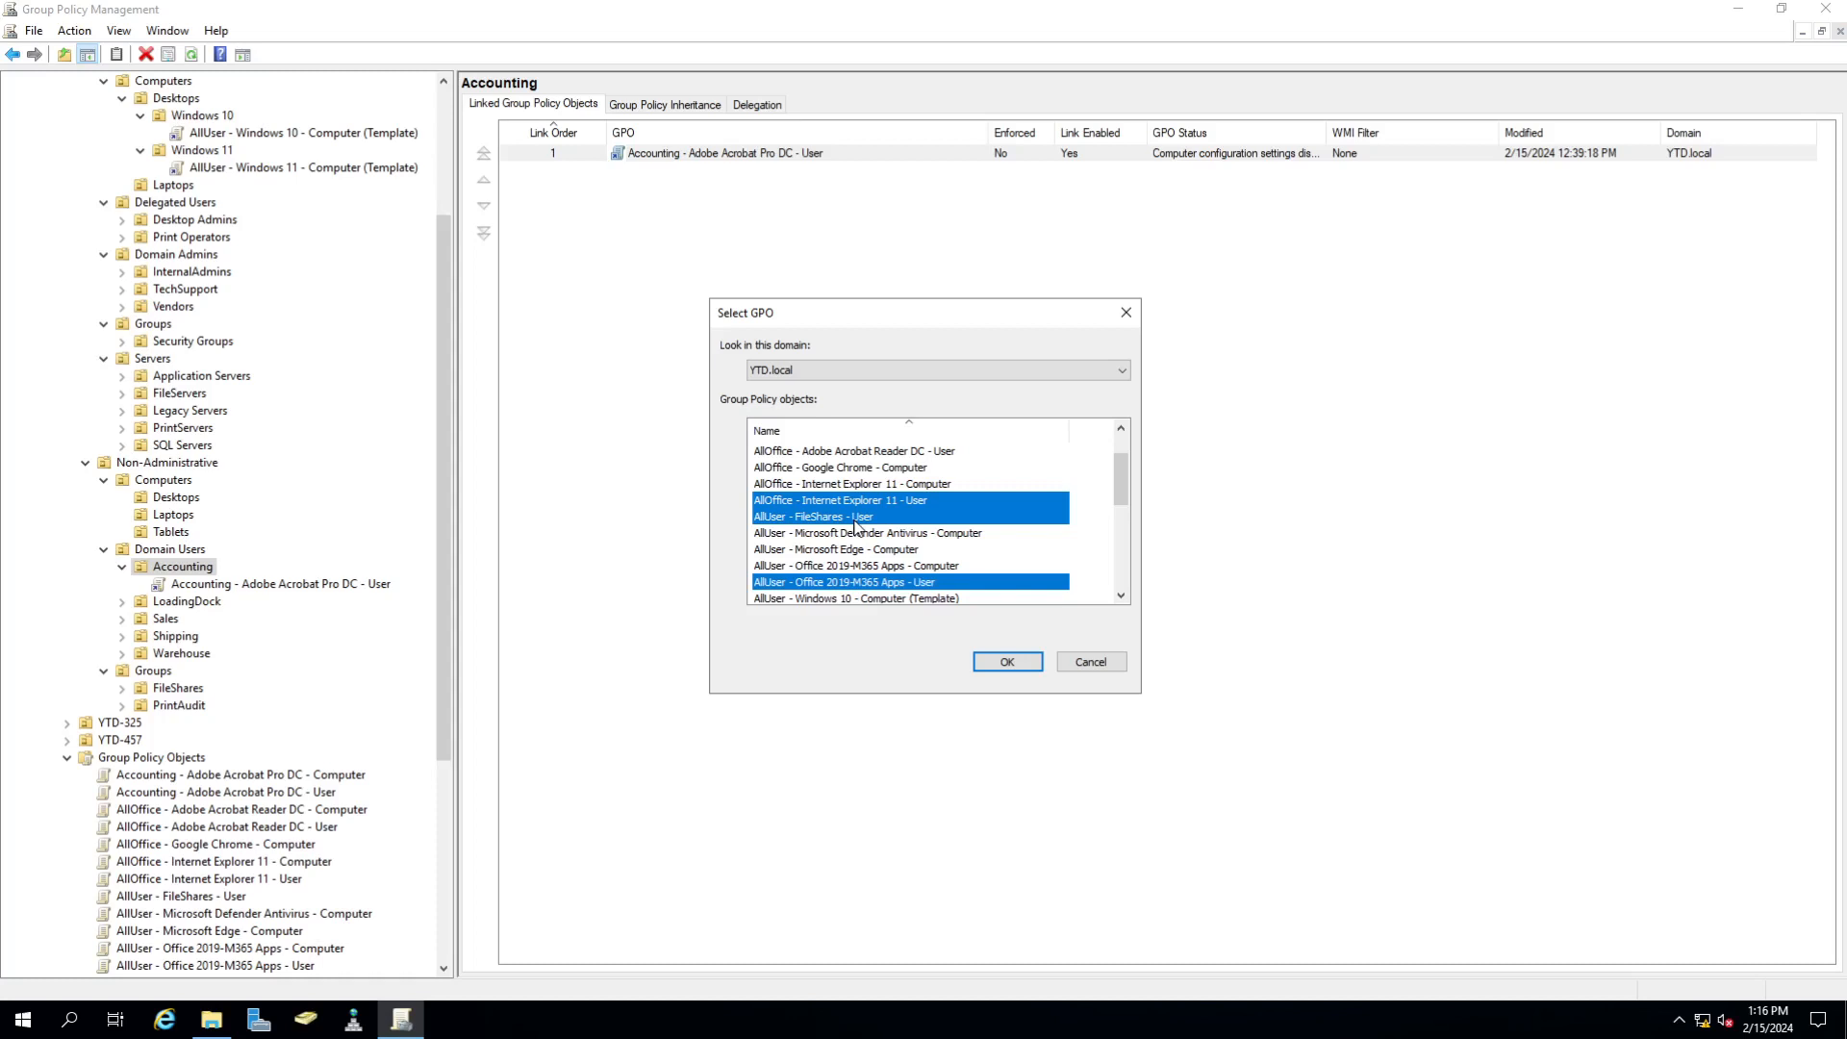
left_click(1005, 662)
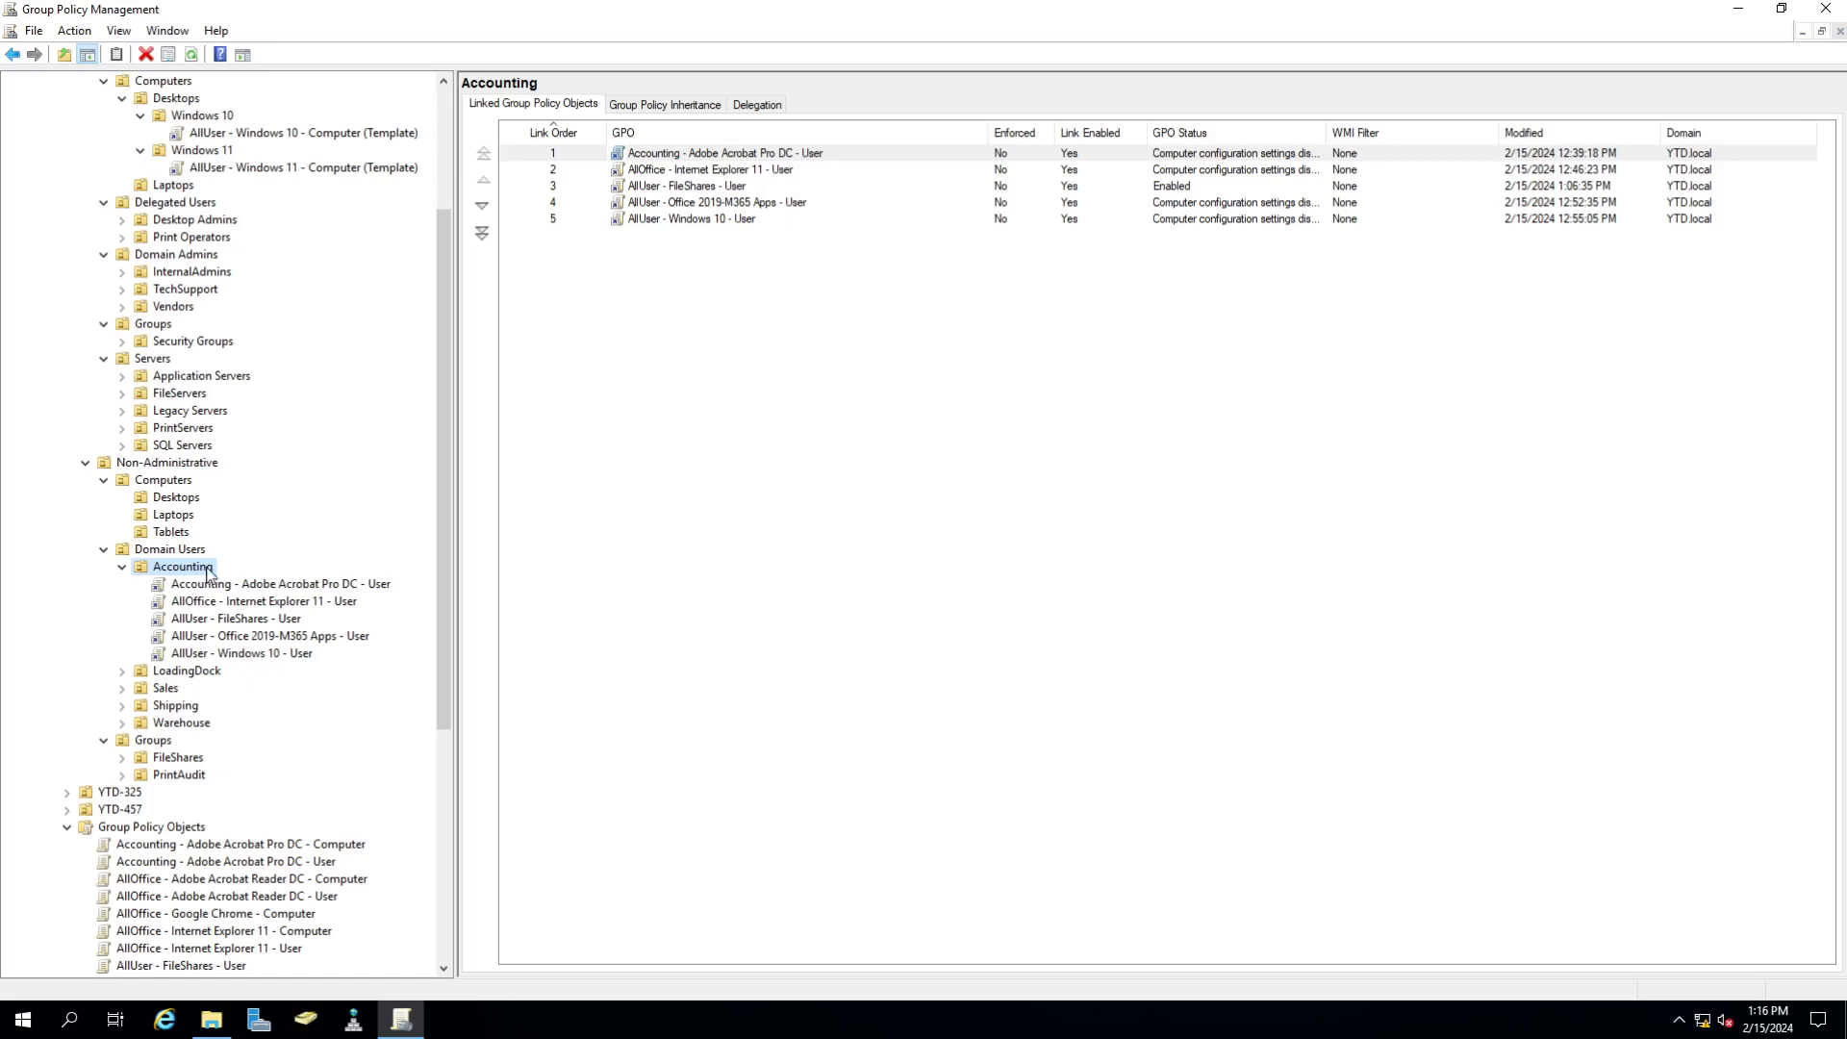
- Turn enforcement on and back off for the "AllUser - FileShares - User" link under the Accounting OU
right_click(191, 618)
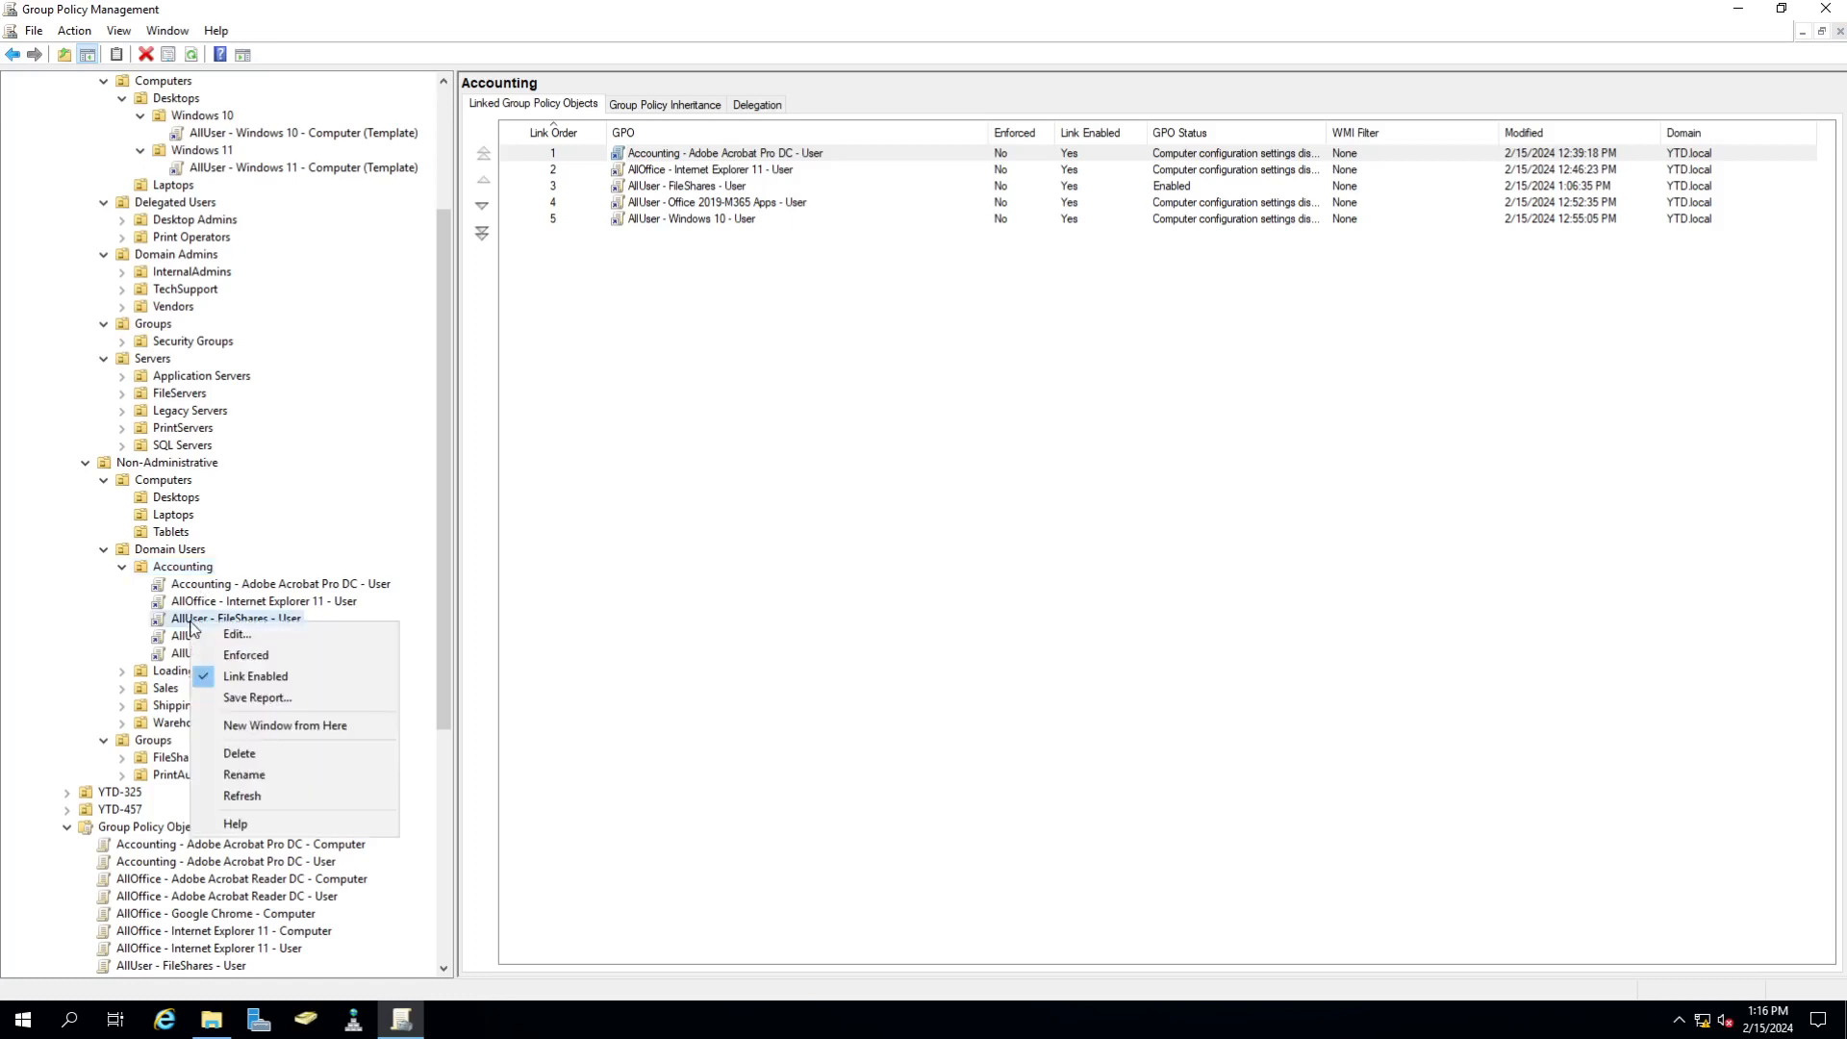
left_click(261, 655)
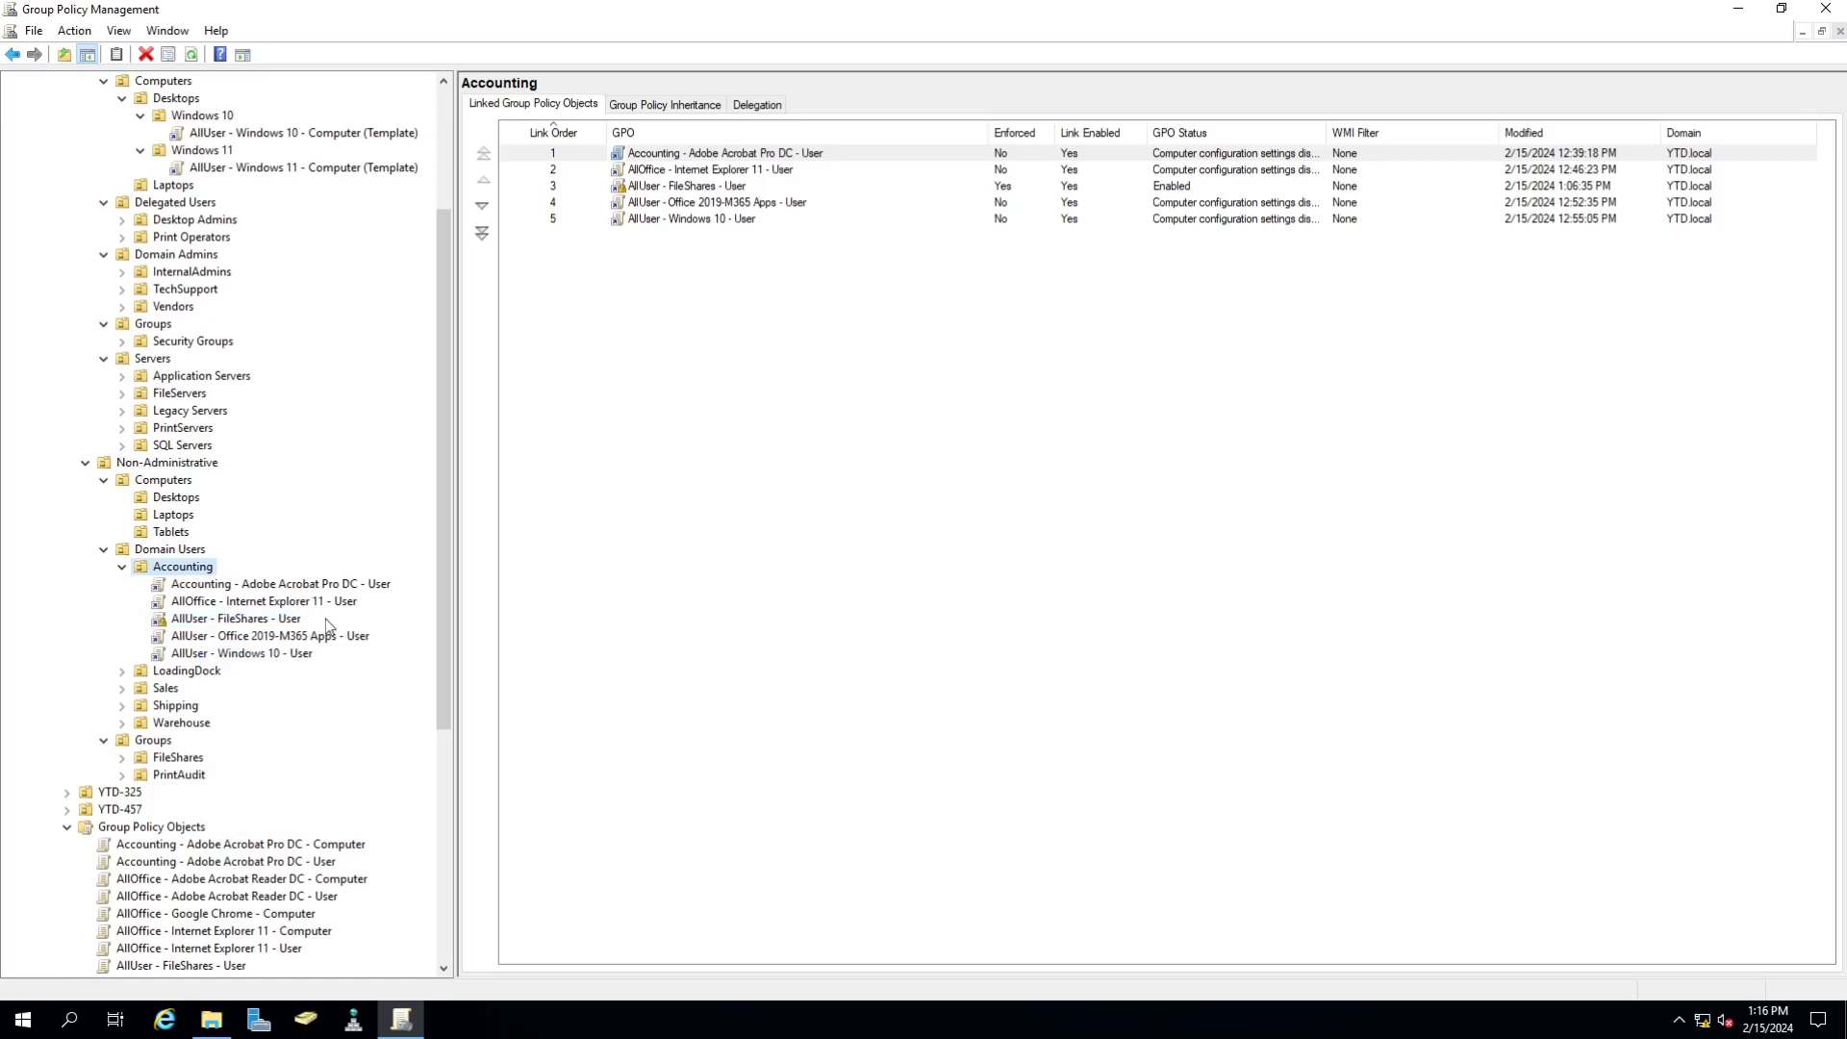
right_click(261, 621)
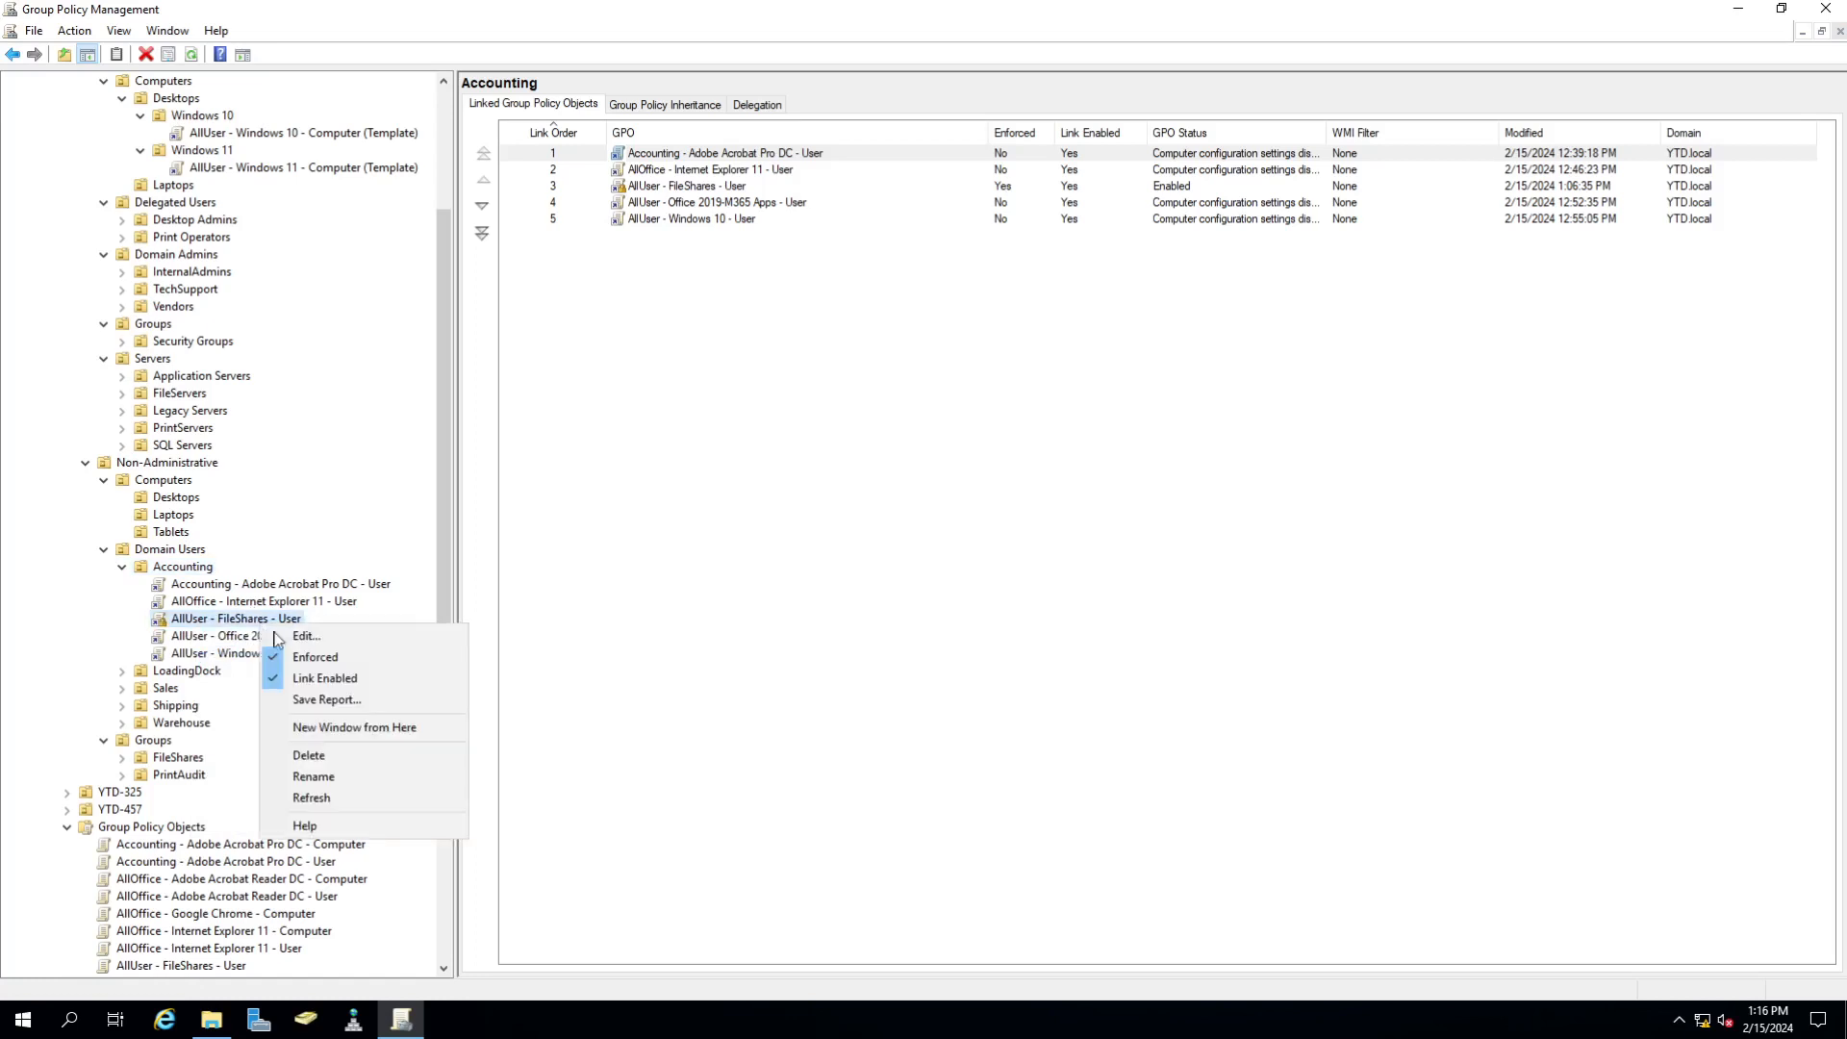
left_click(313, 664)
- Set the Default Domain Policy link on YTD.local to Enforced
scroll(247, 590, "up", 4)
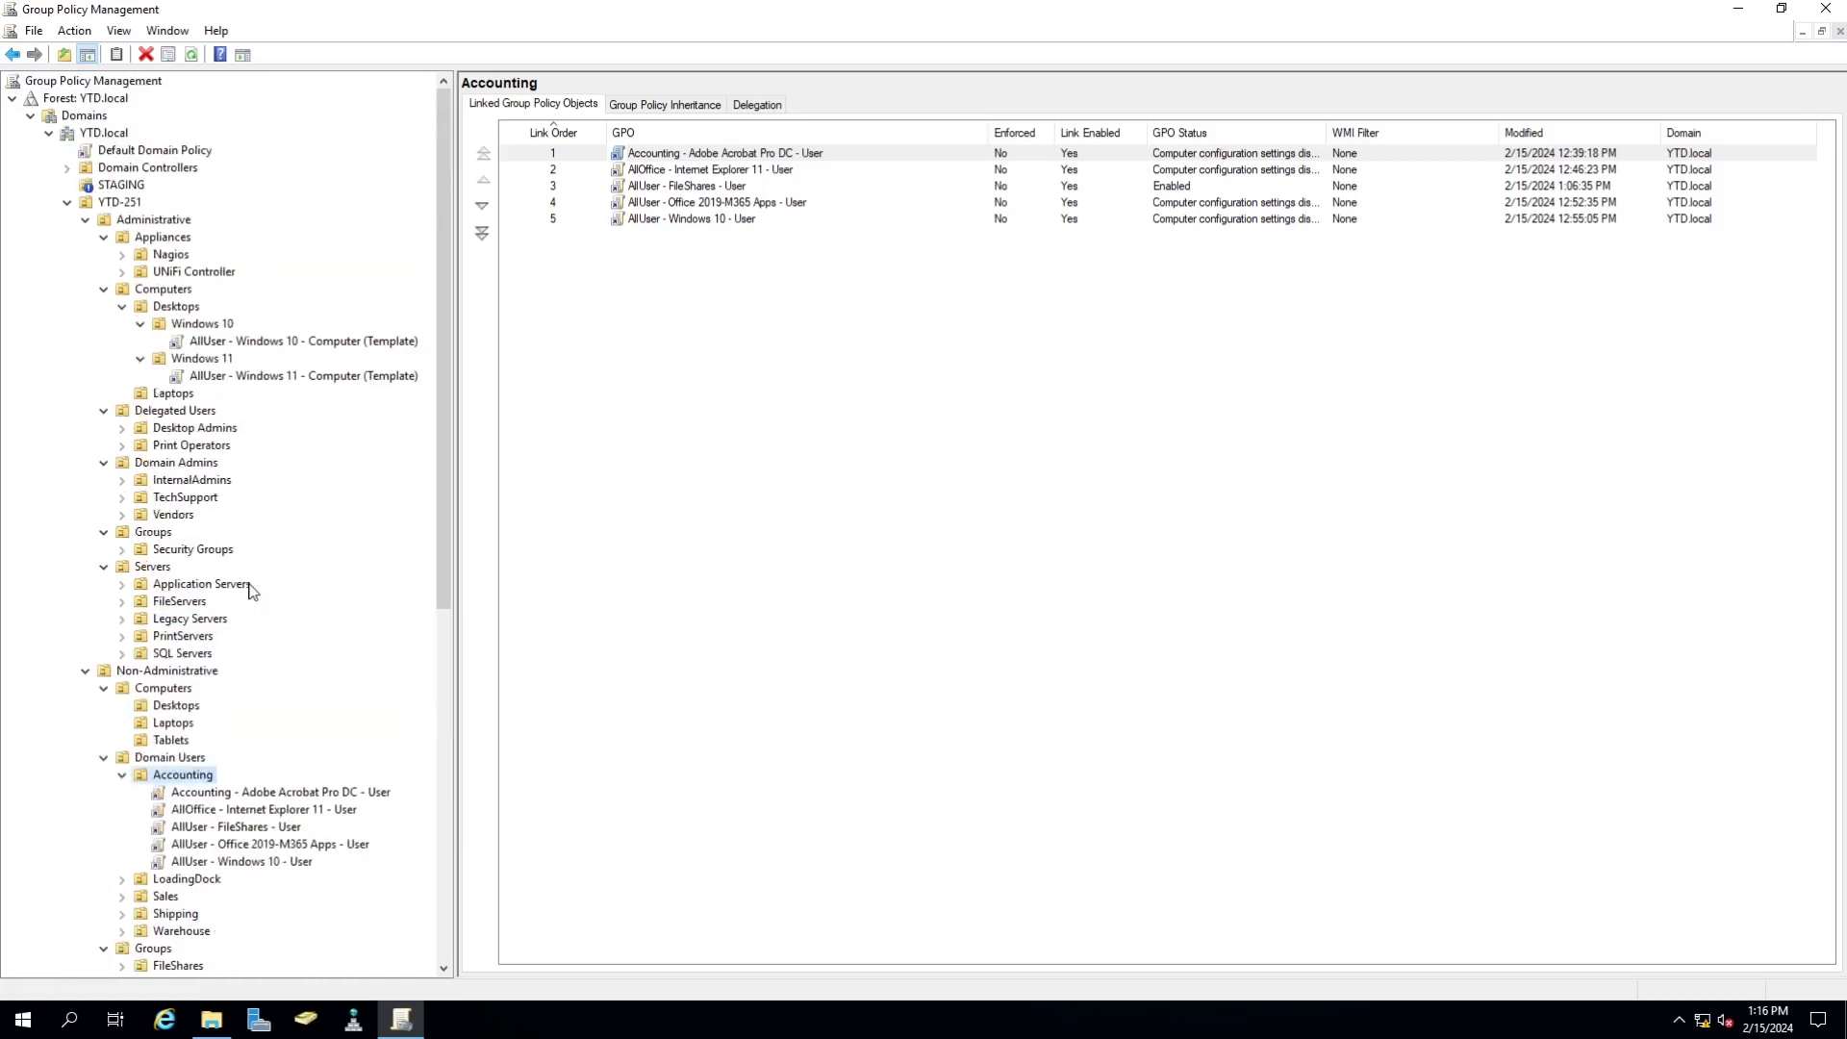
right_click(106, 157)
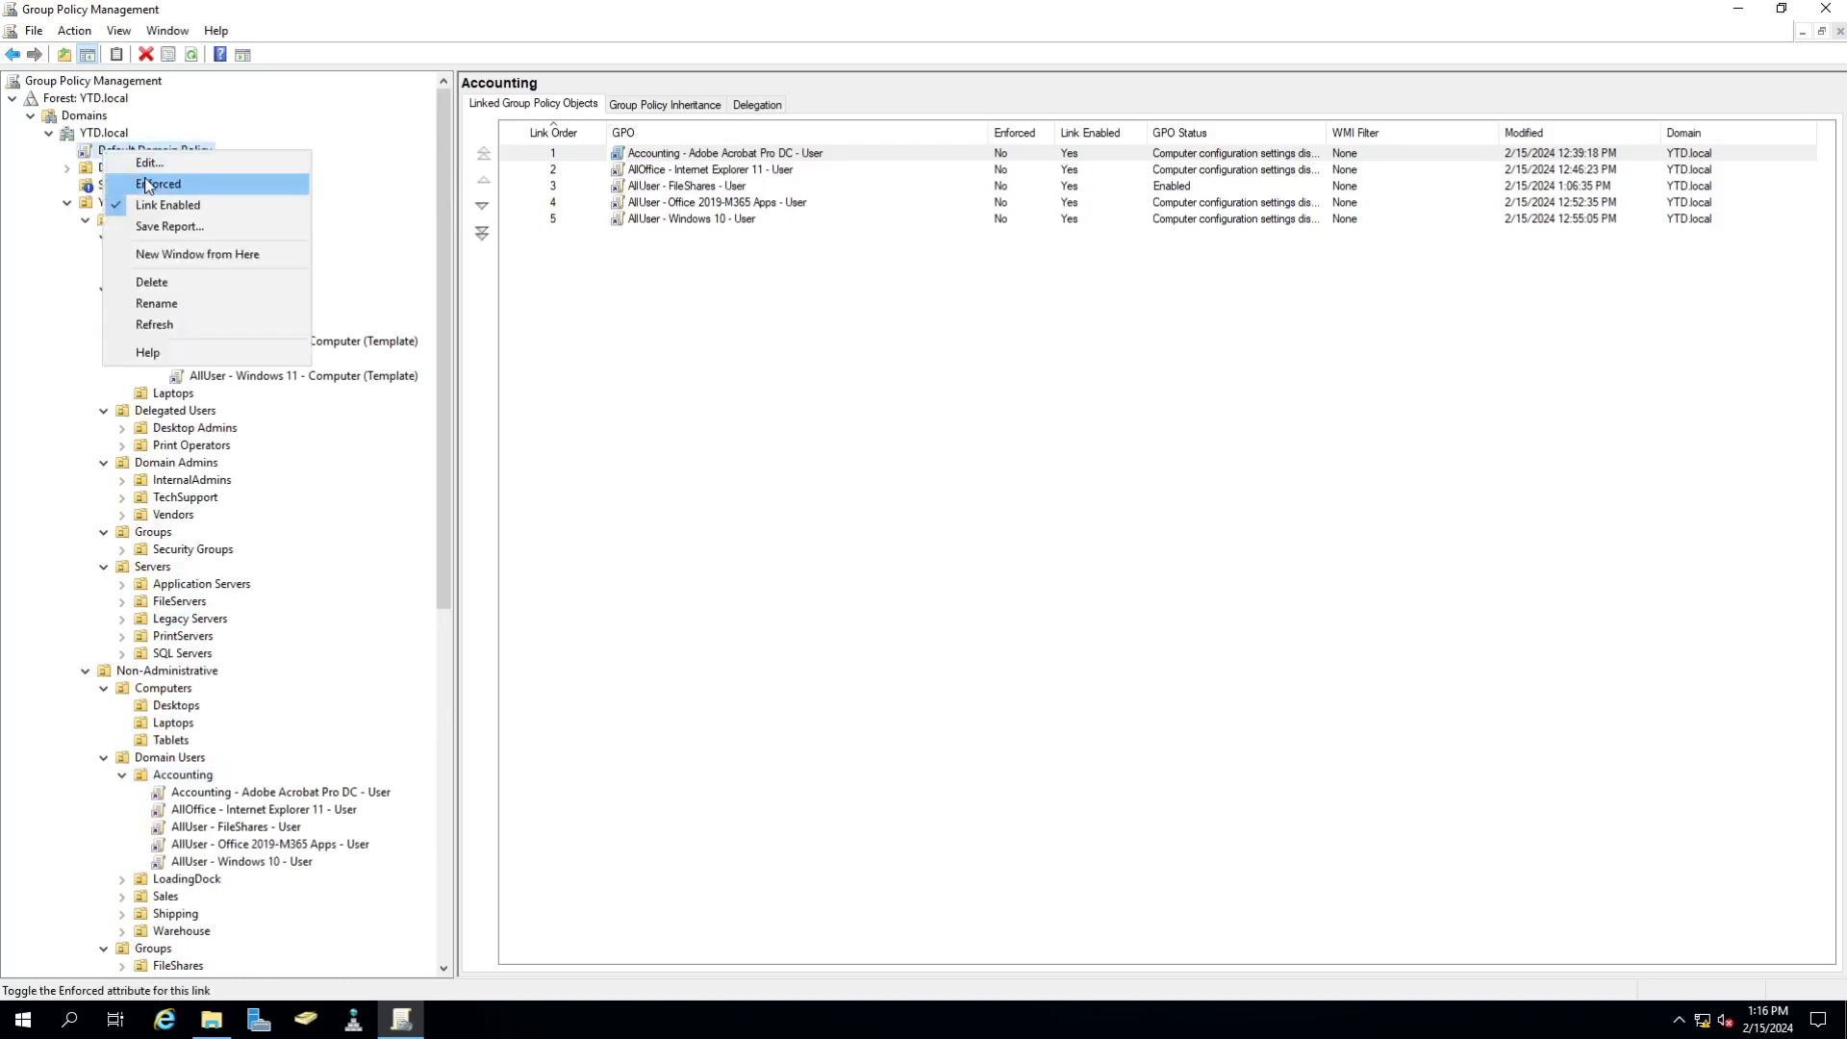
left_click(149, 185)
- Link the existing GPO "AllOffice - Internet Explorer 11 - Computer" to the STAGING OU
left_click(140, 187)
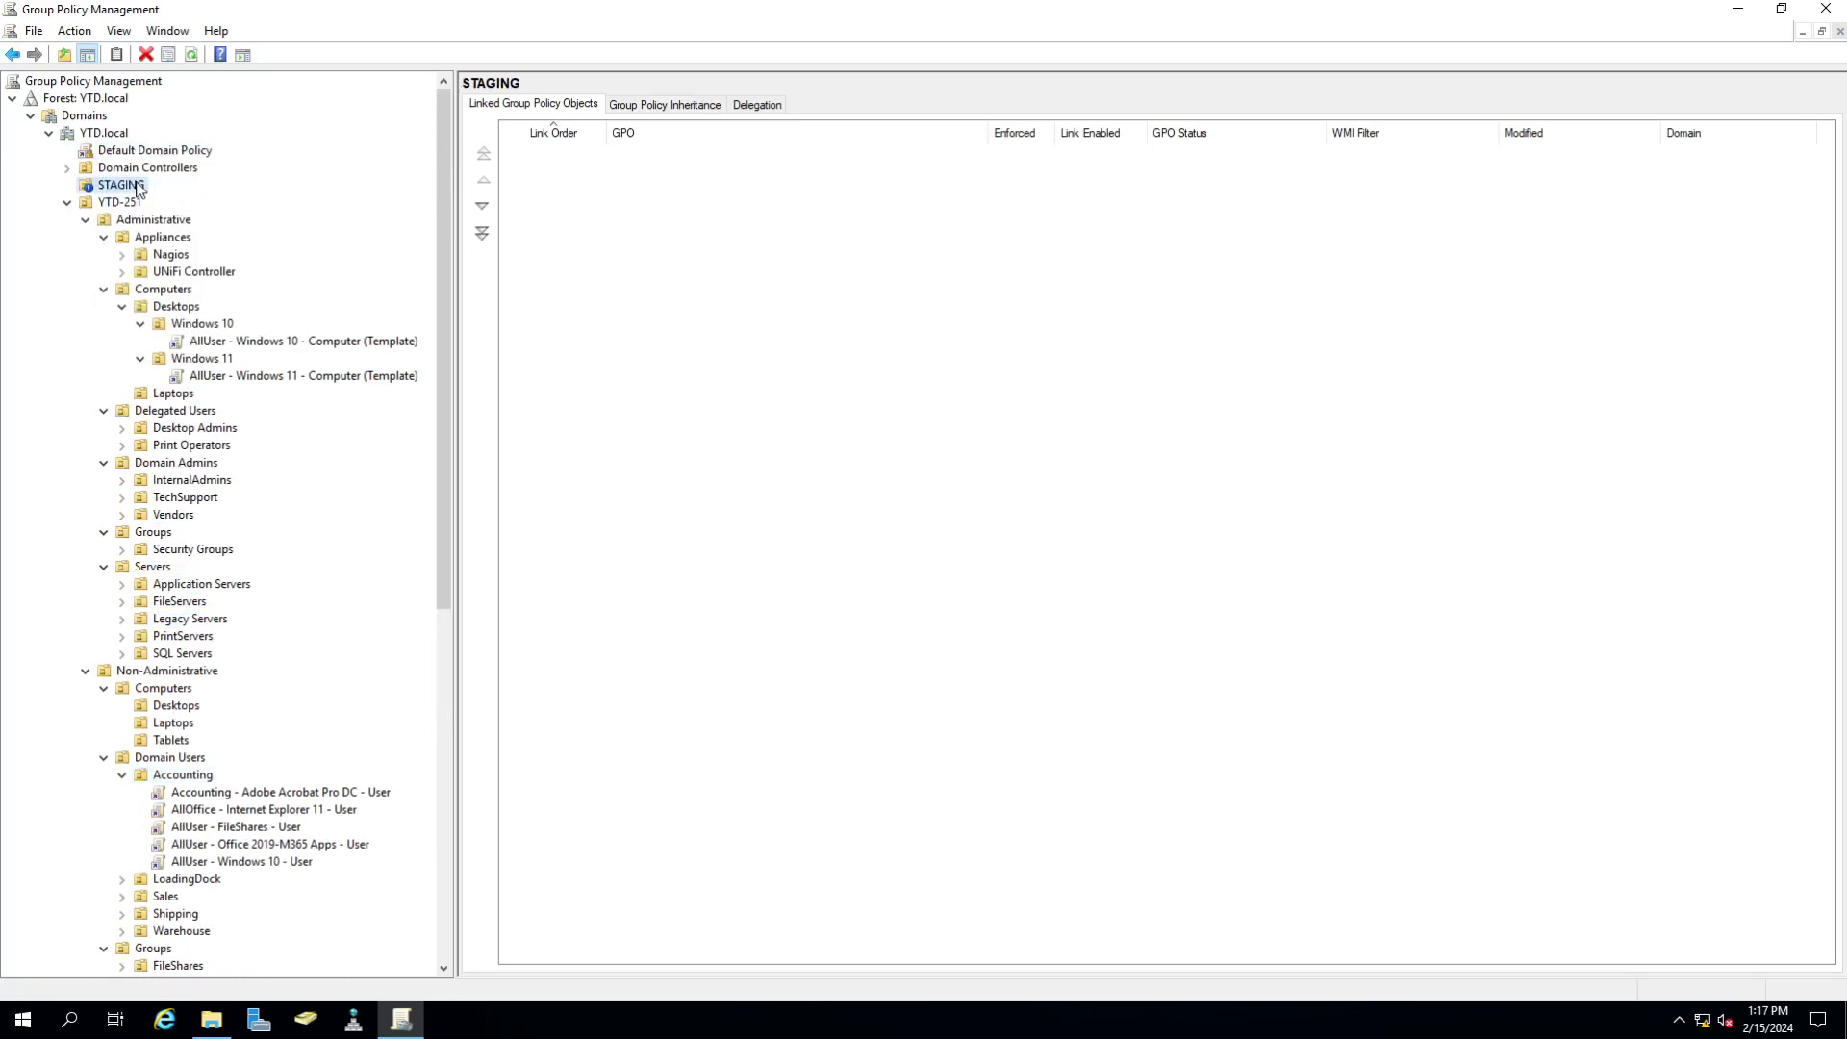
right_click(137, 189)
left_click(188, 213)
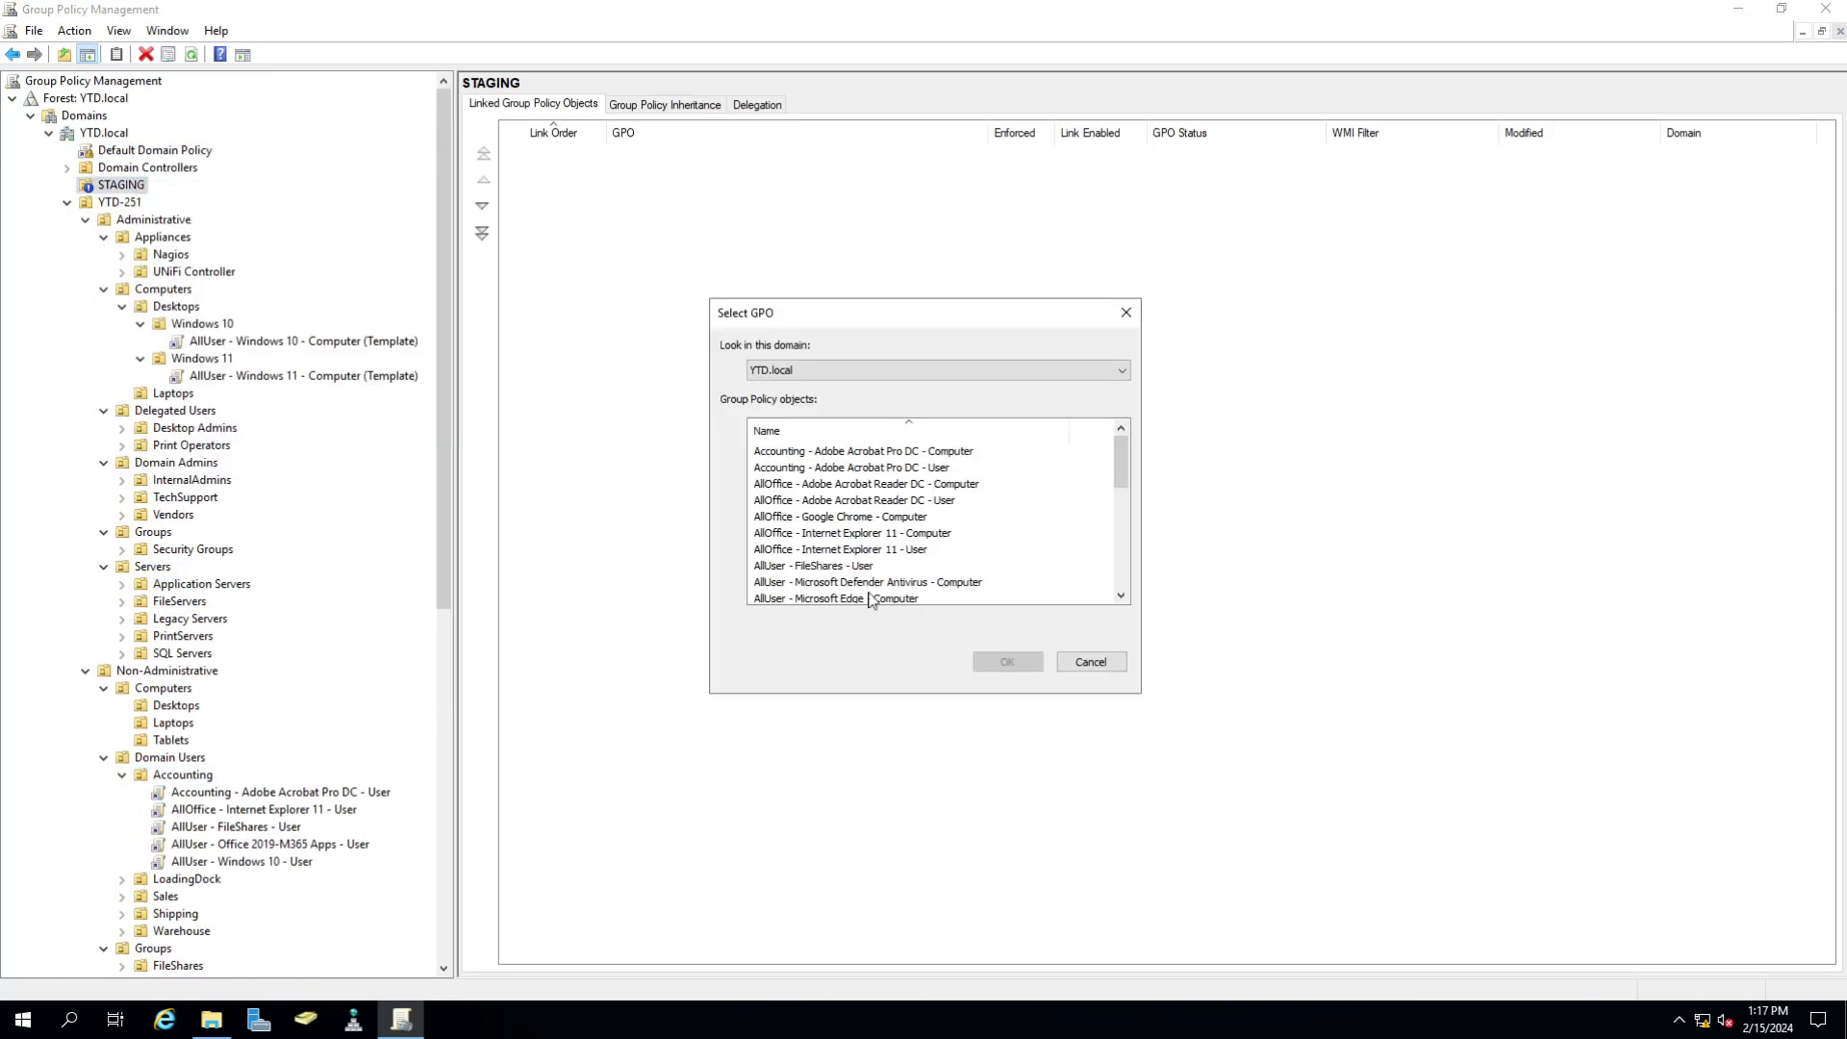
scroll(920, 507, "down", 1)
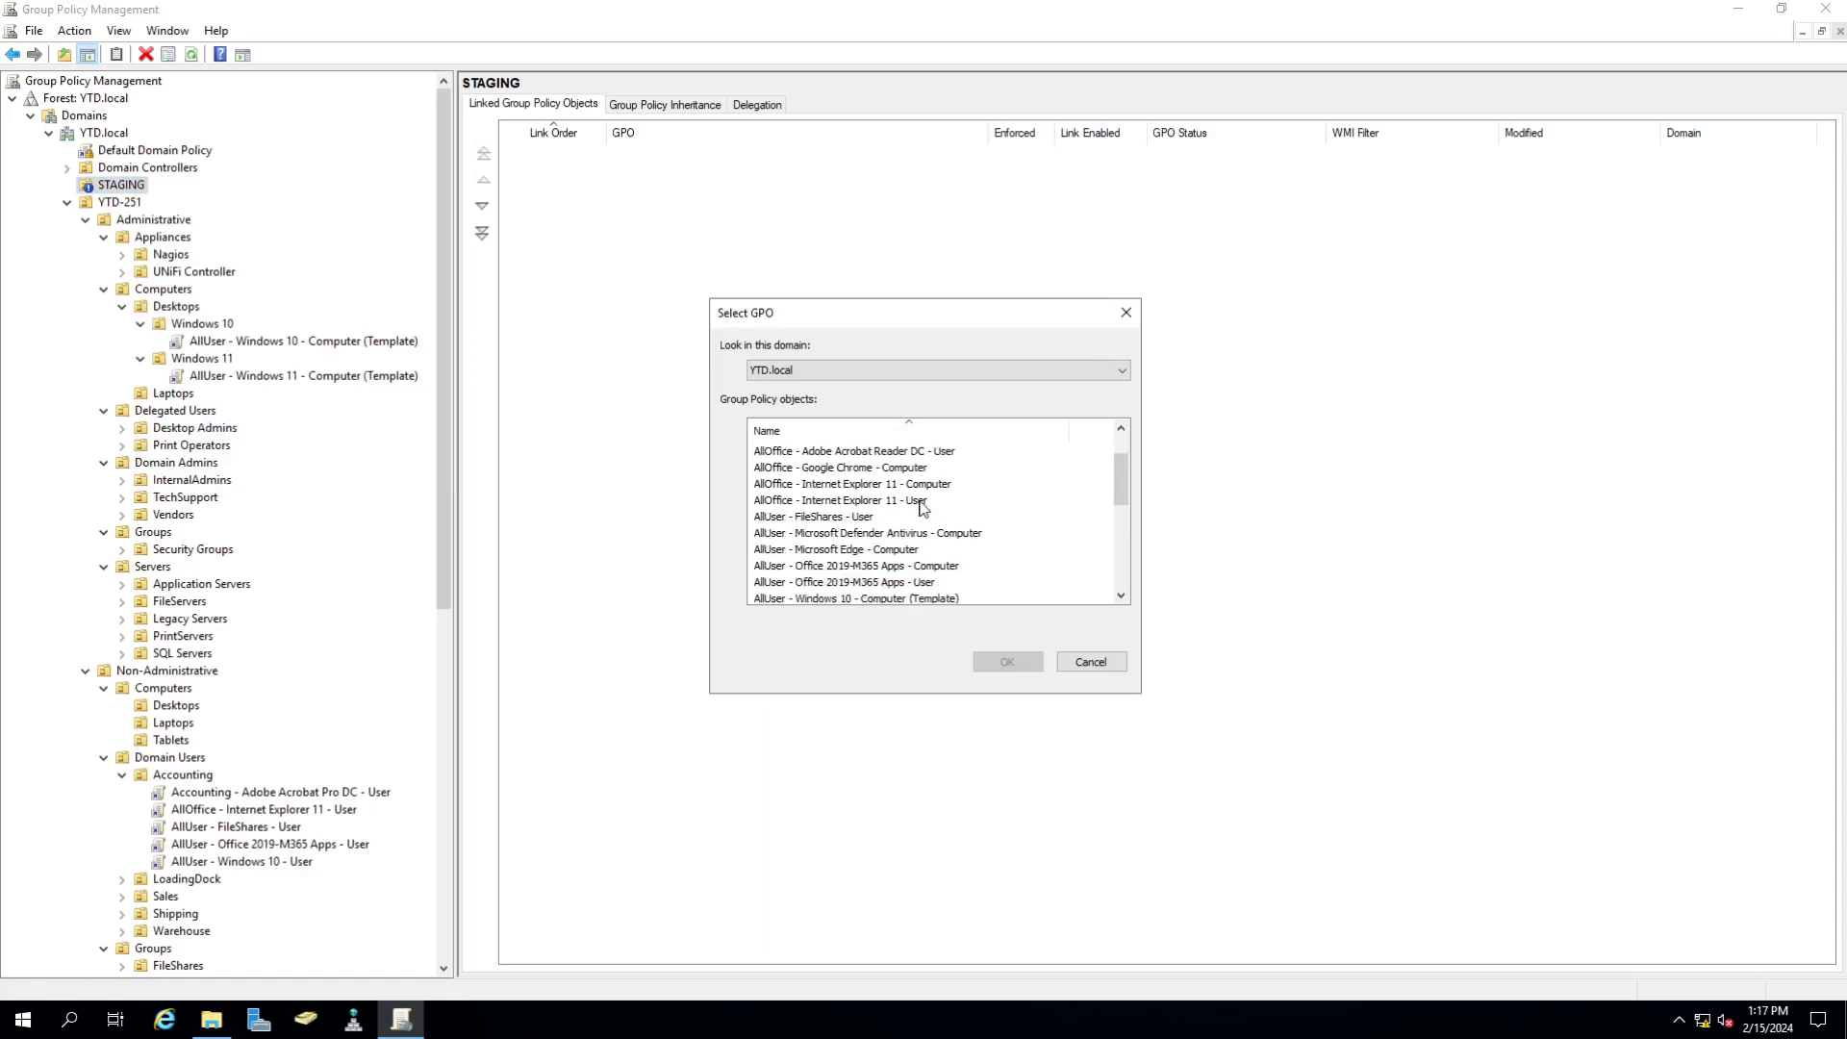
left_click(884, 486)
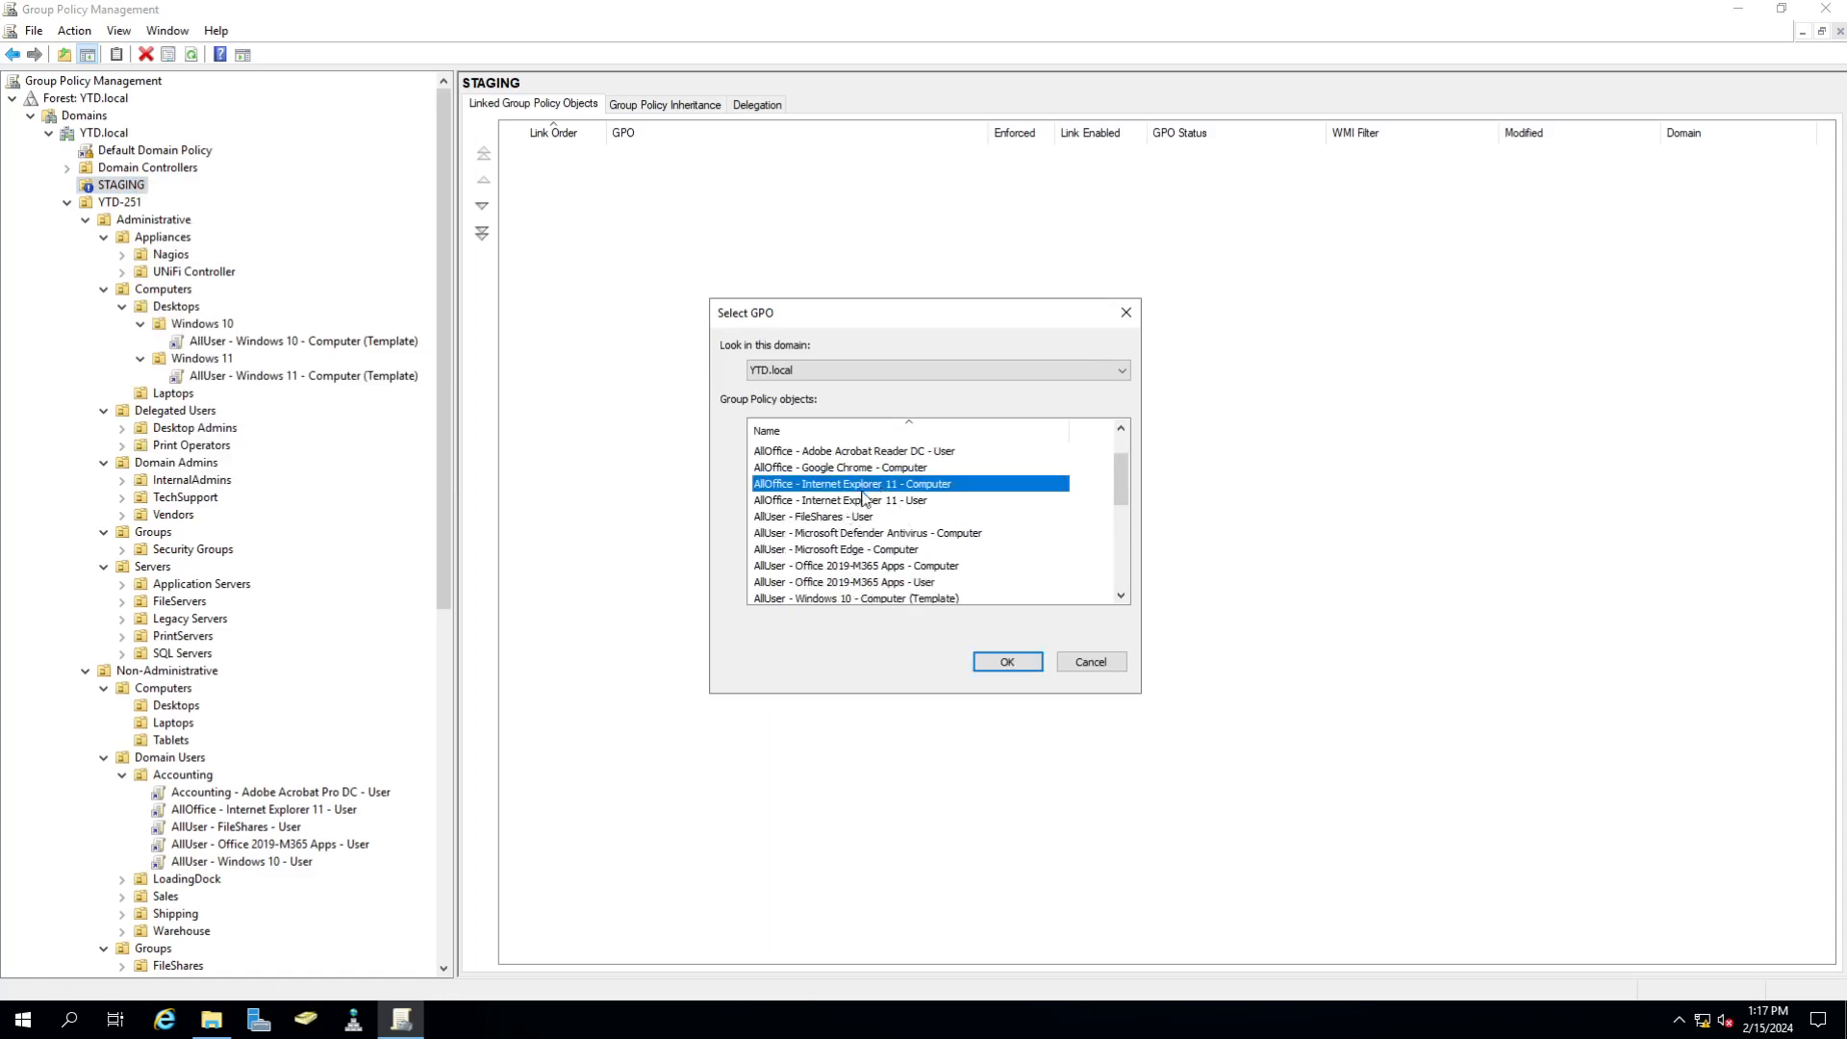
left_click(1003, 664)
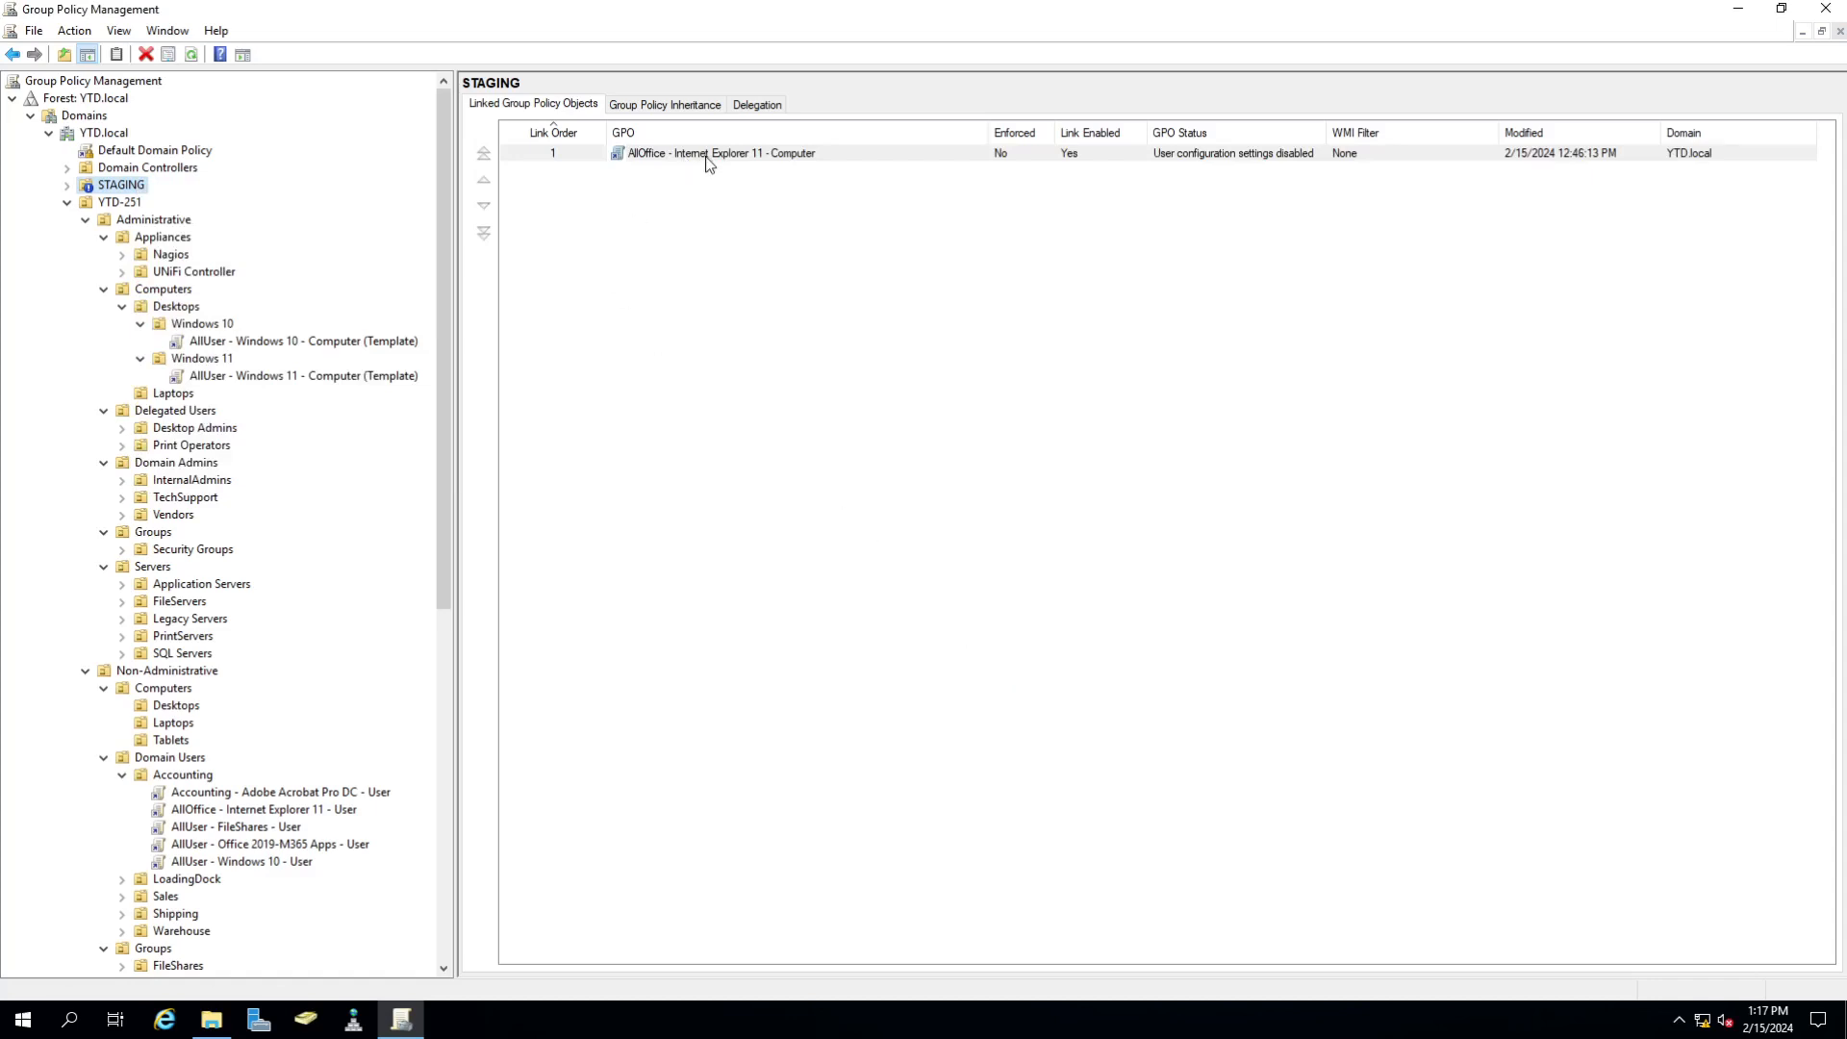
- Review the STAGING OU's Group Policy inheritance and check its Block Inheritance setting
left_click(665, 105)
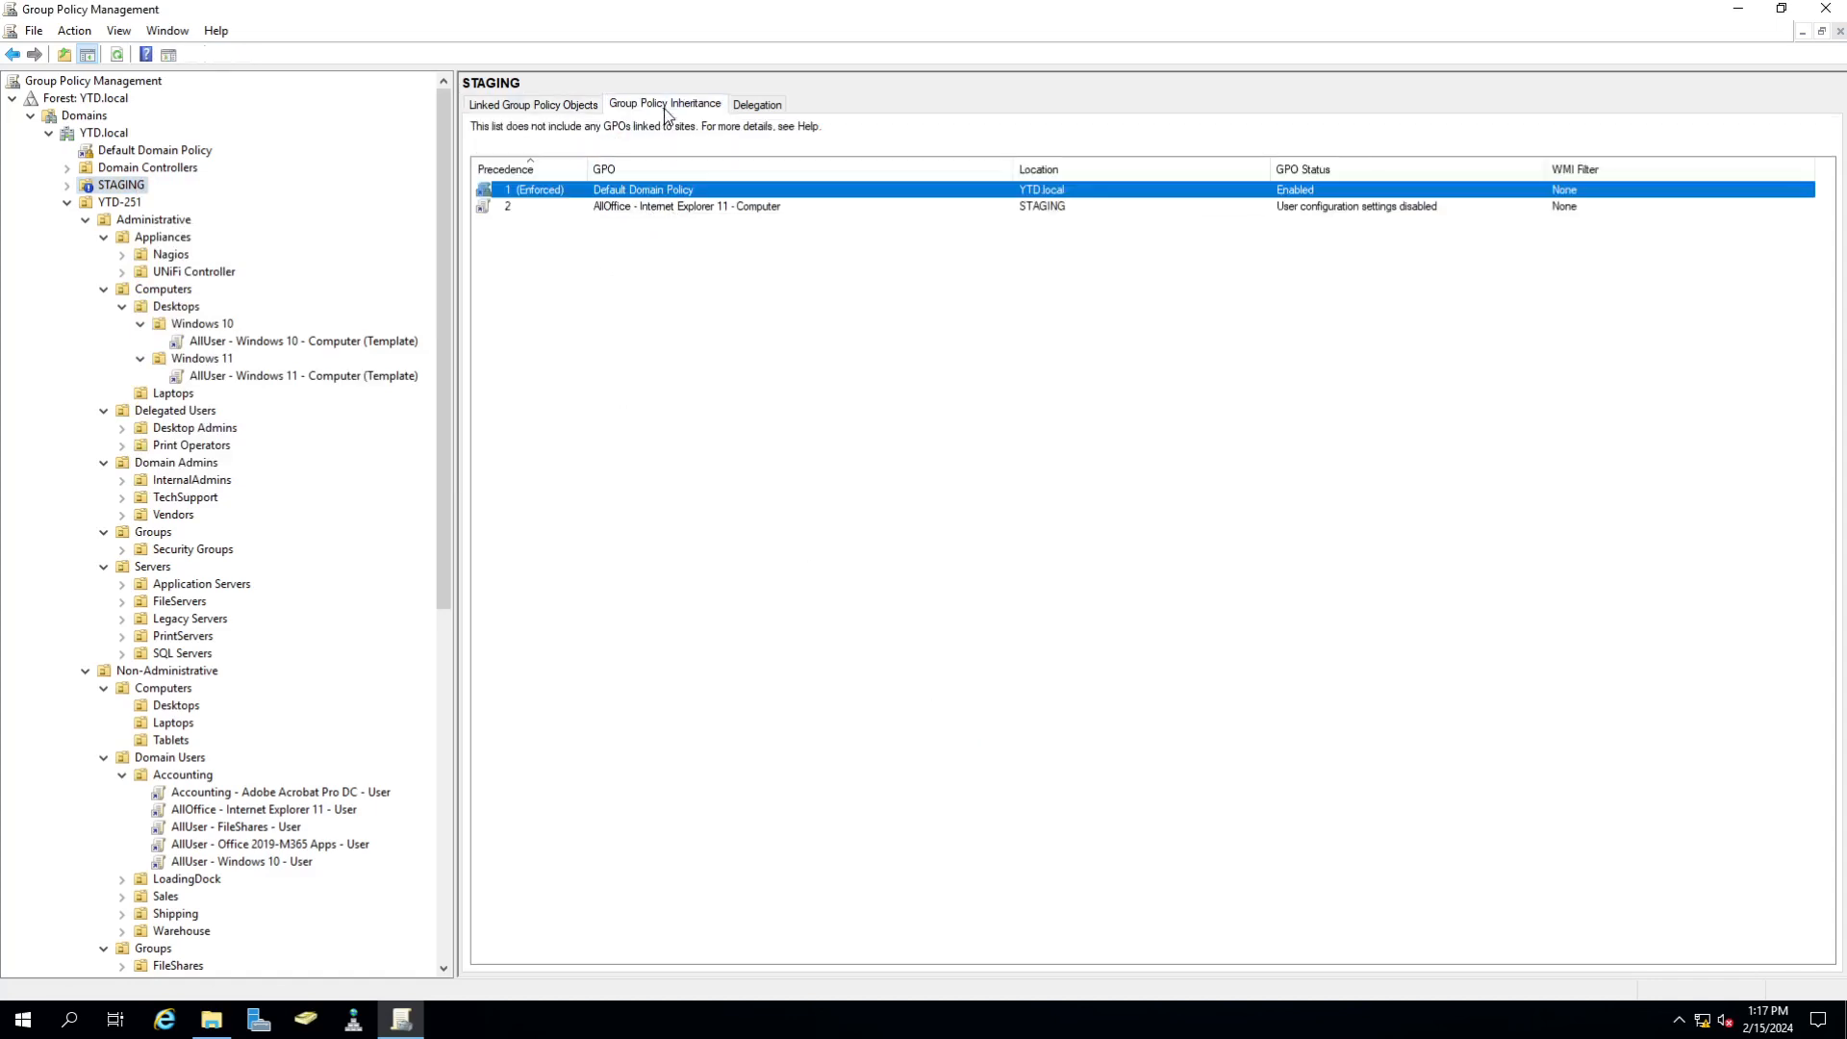
left_click(534, 234)
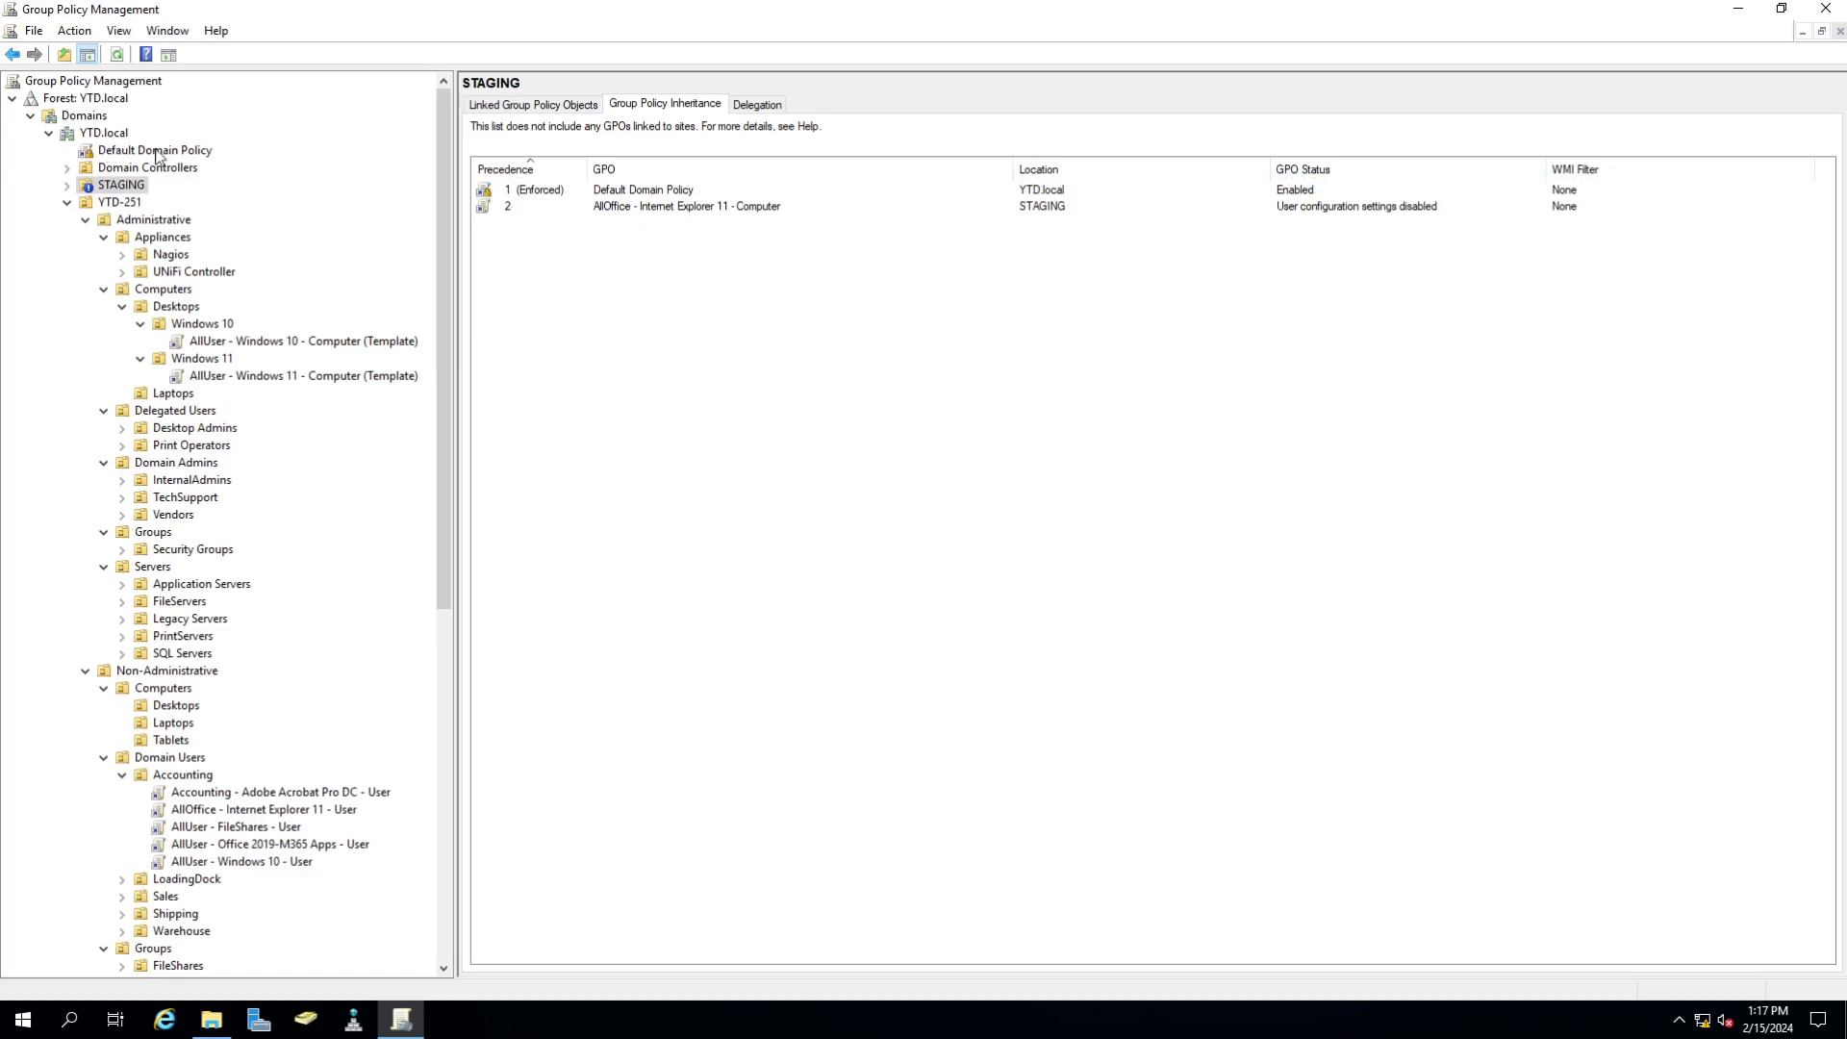
right_click(106, 188)
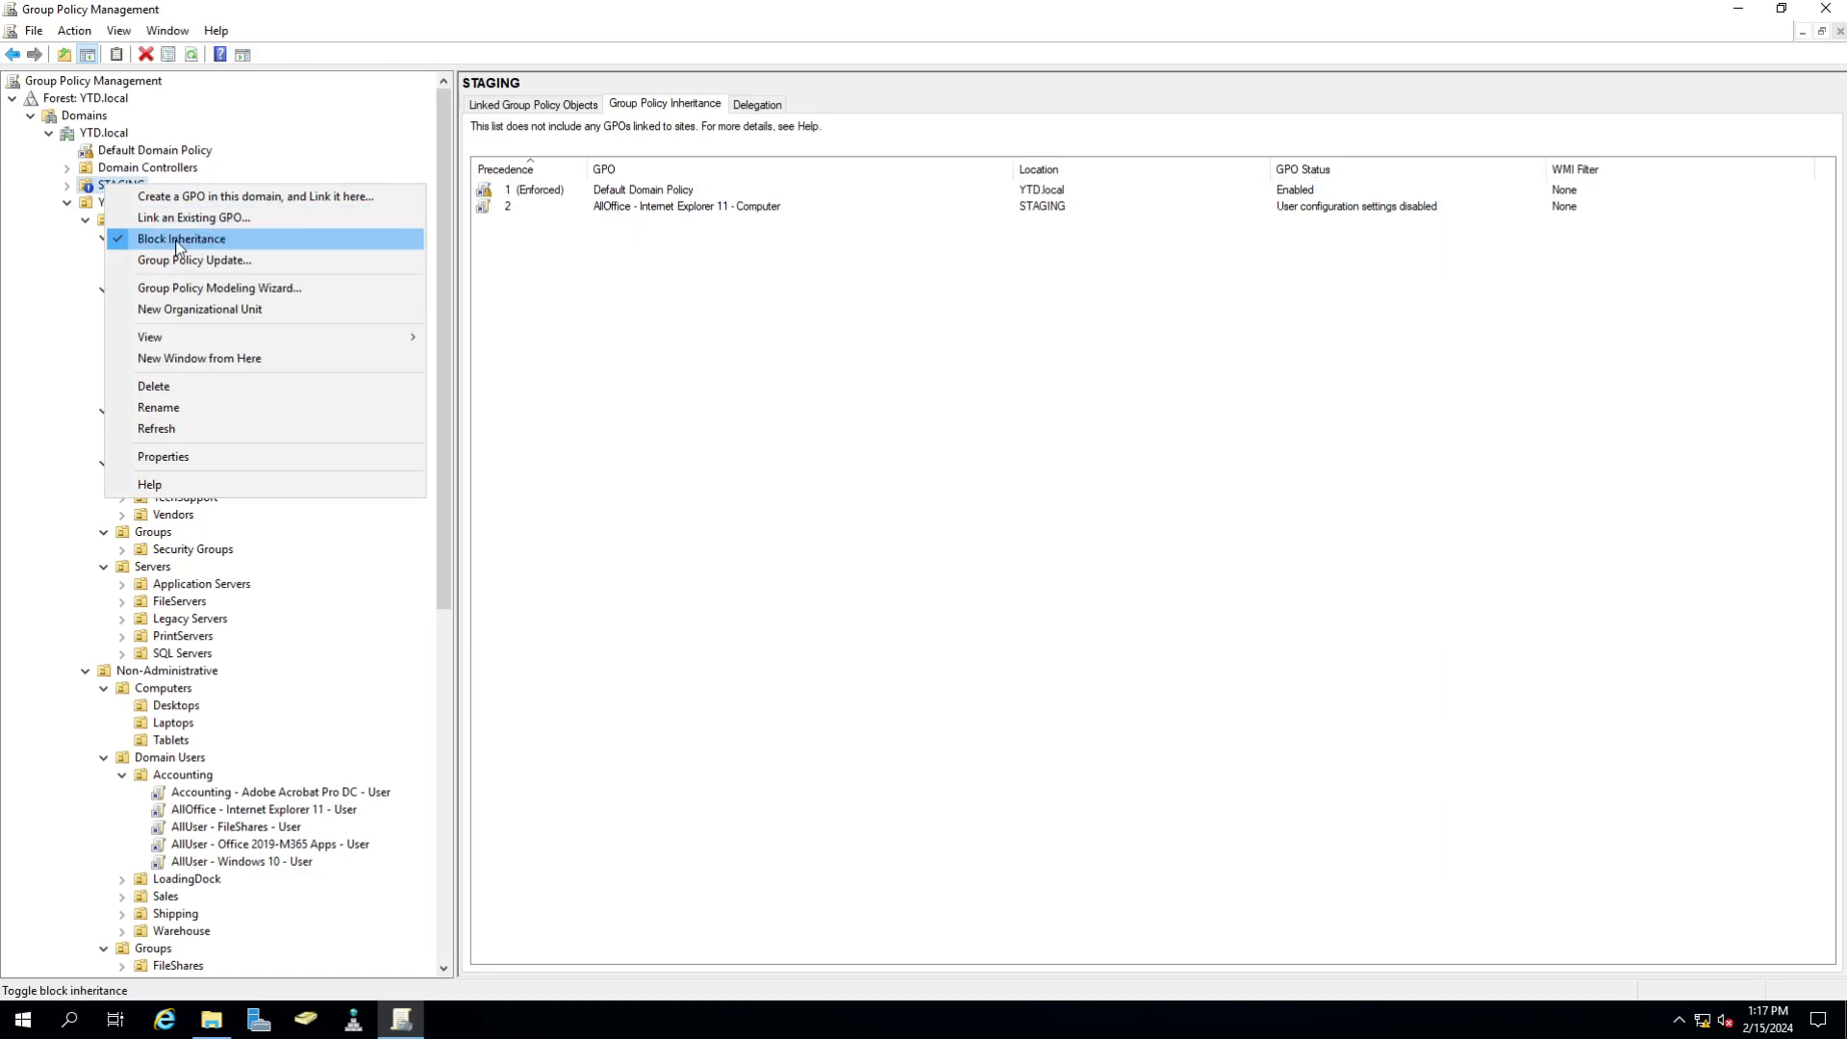
left_click(471, 242)
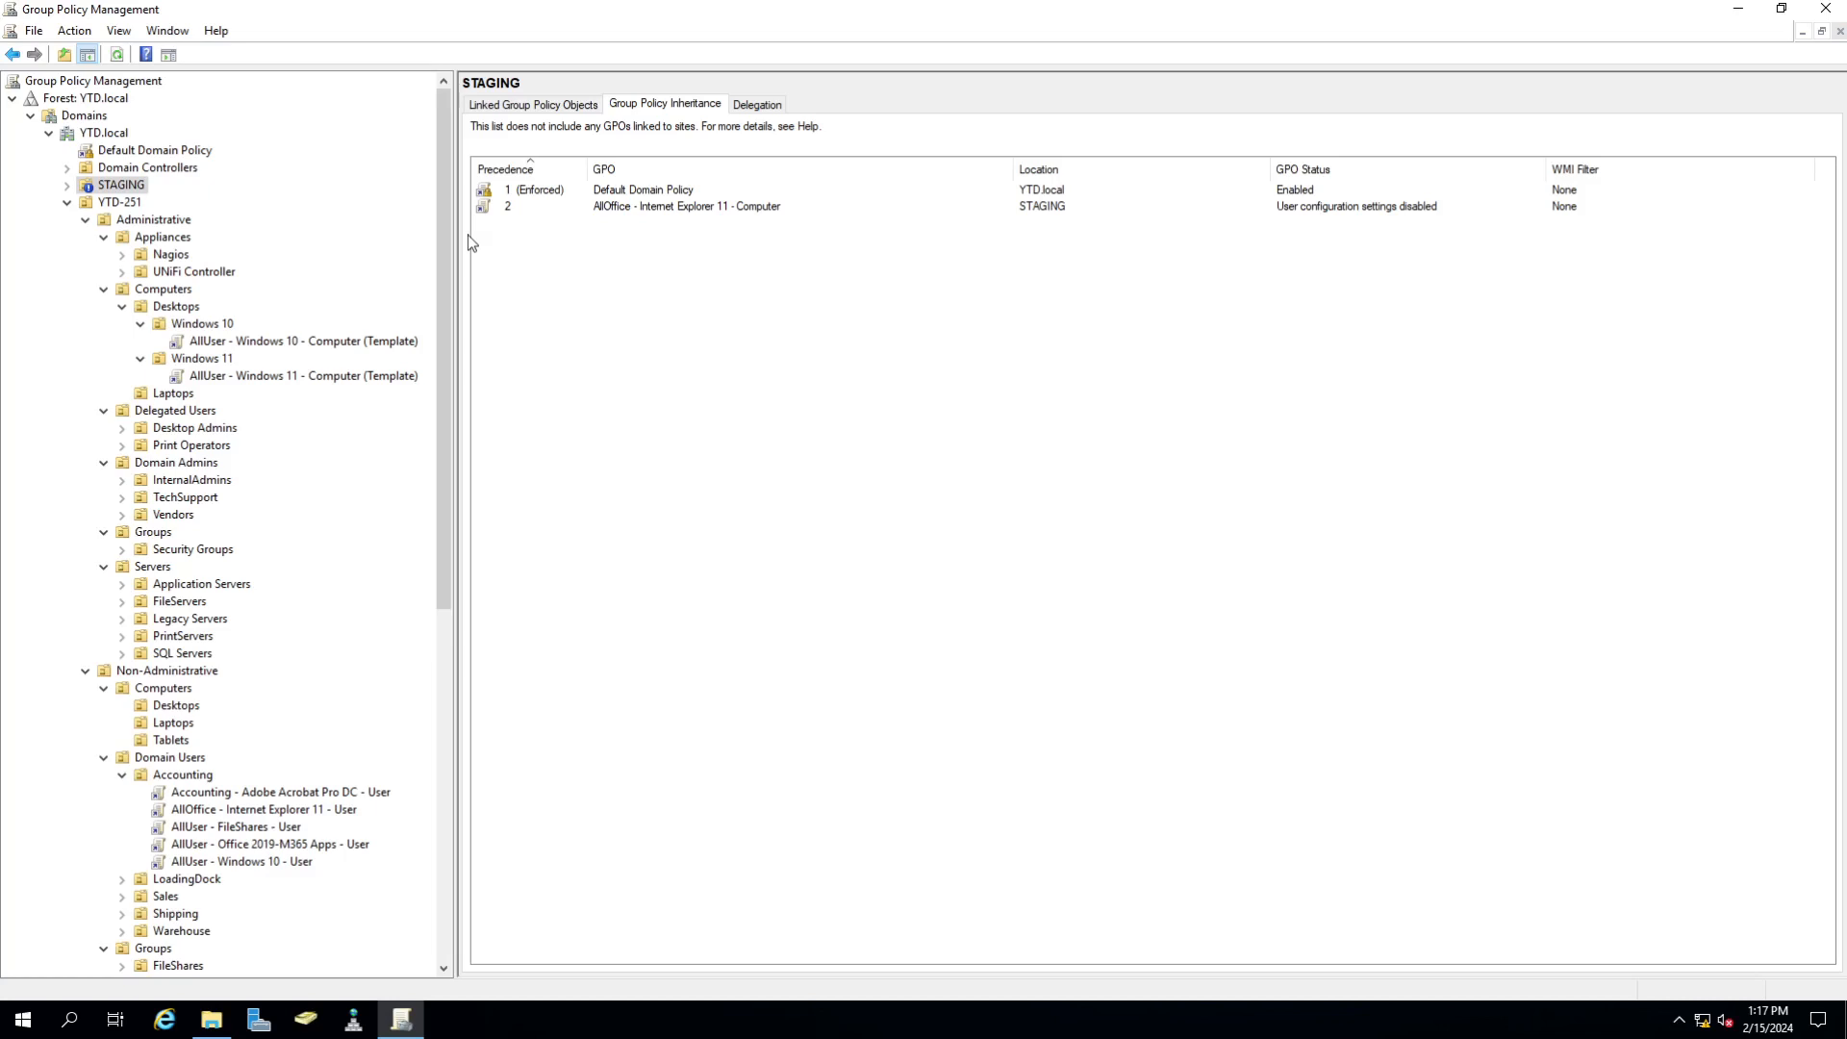
- Link the existing GPO "Accounting - Adobe Acrobat Pro DC - Computer" to the YTD.local domain and check STAGING's inheritance
right_click(103, 133)
left_click(139, 168)
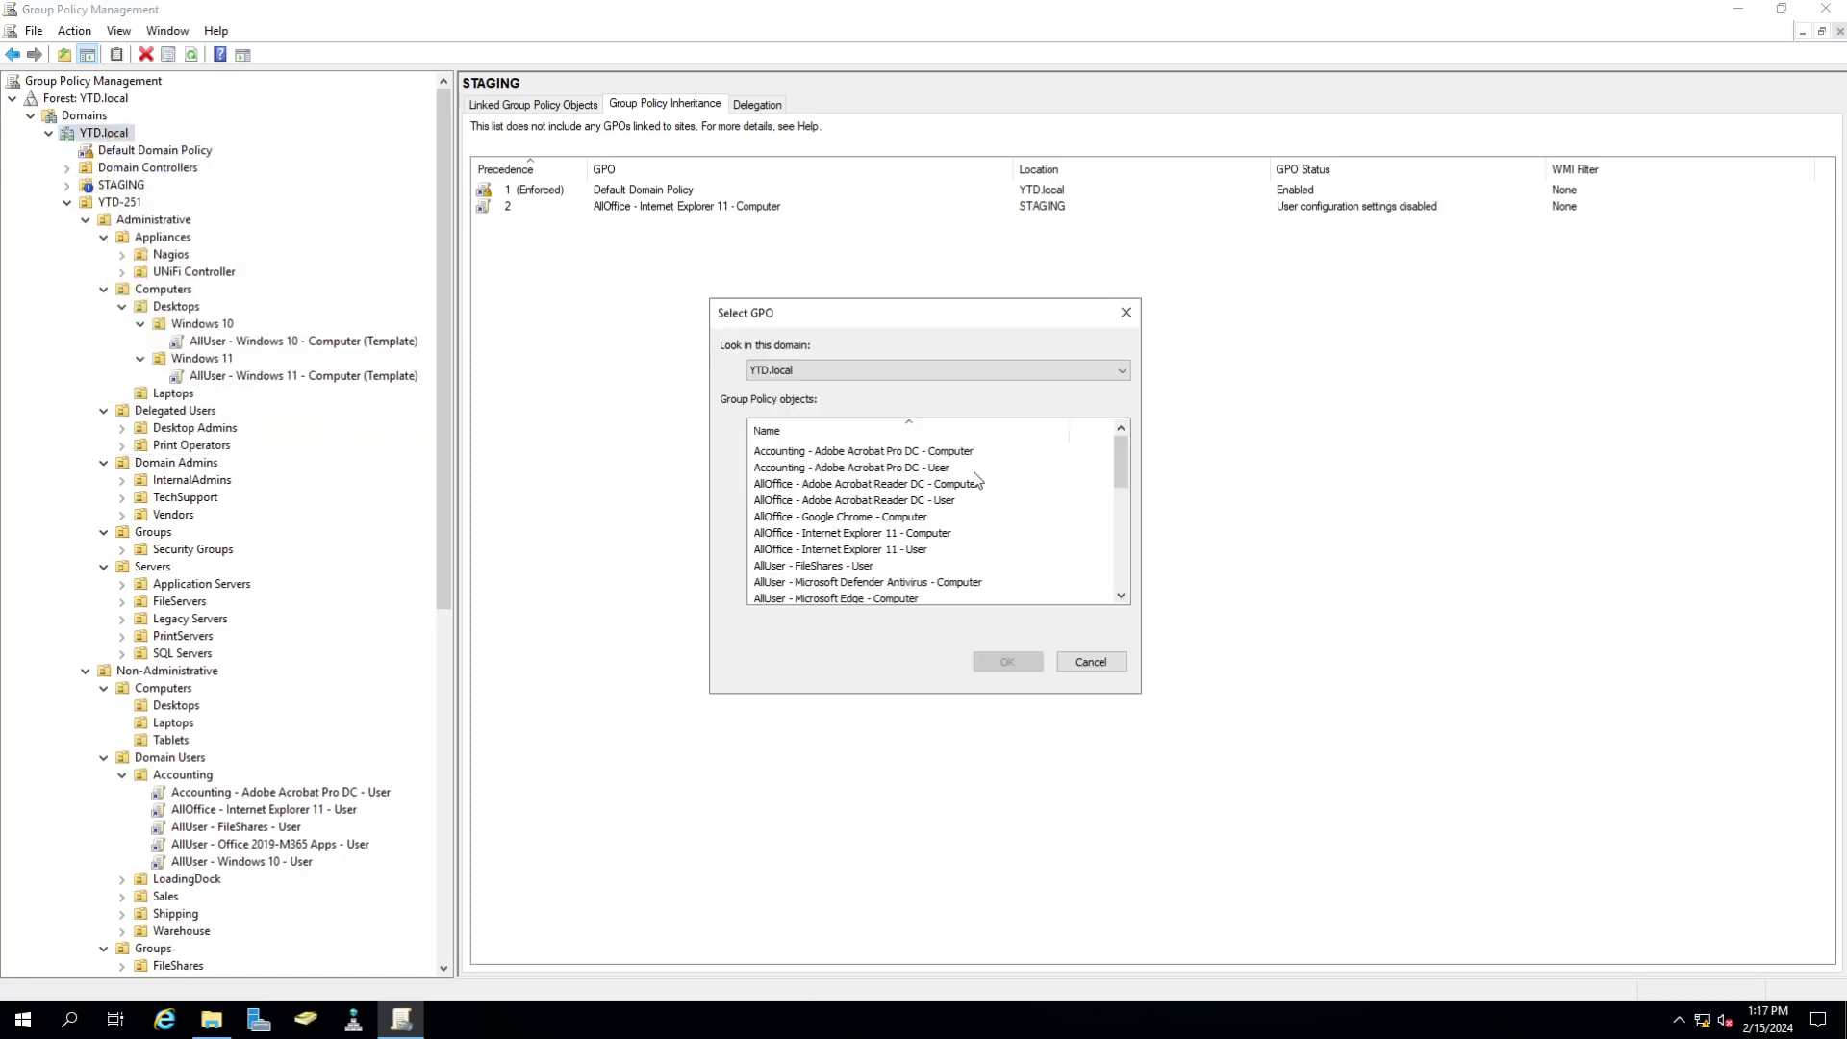
left_click(941, 453)
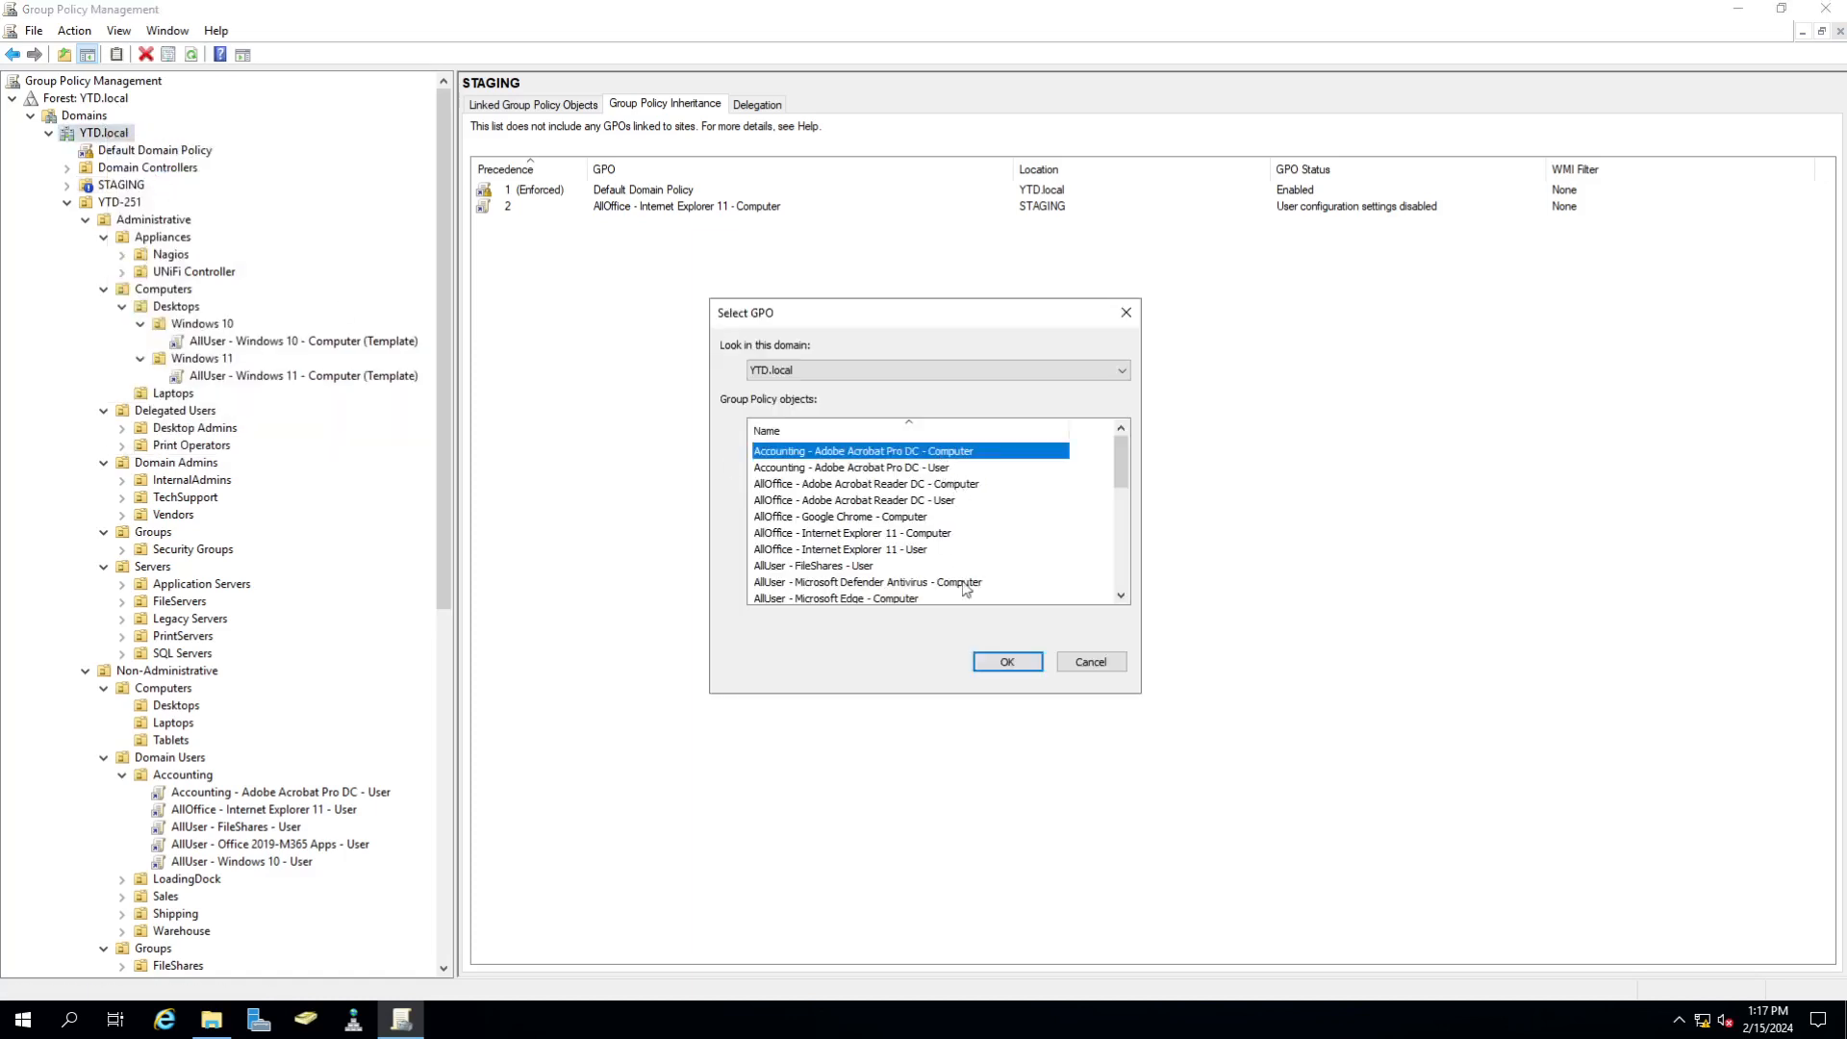
left_click(1005, 661)
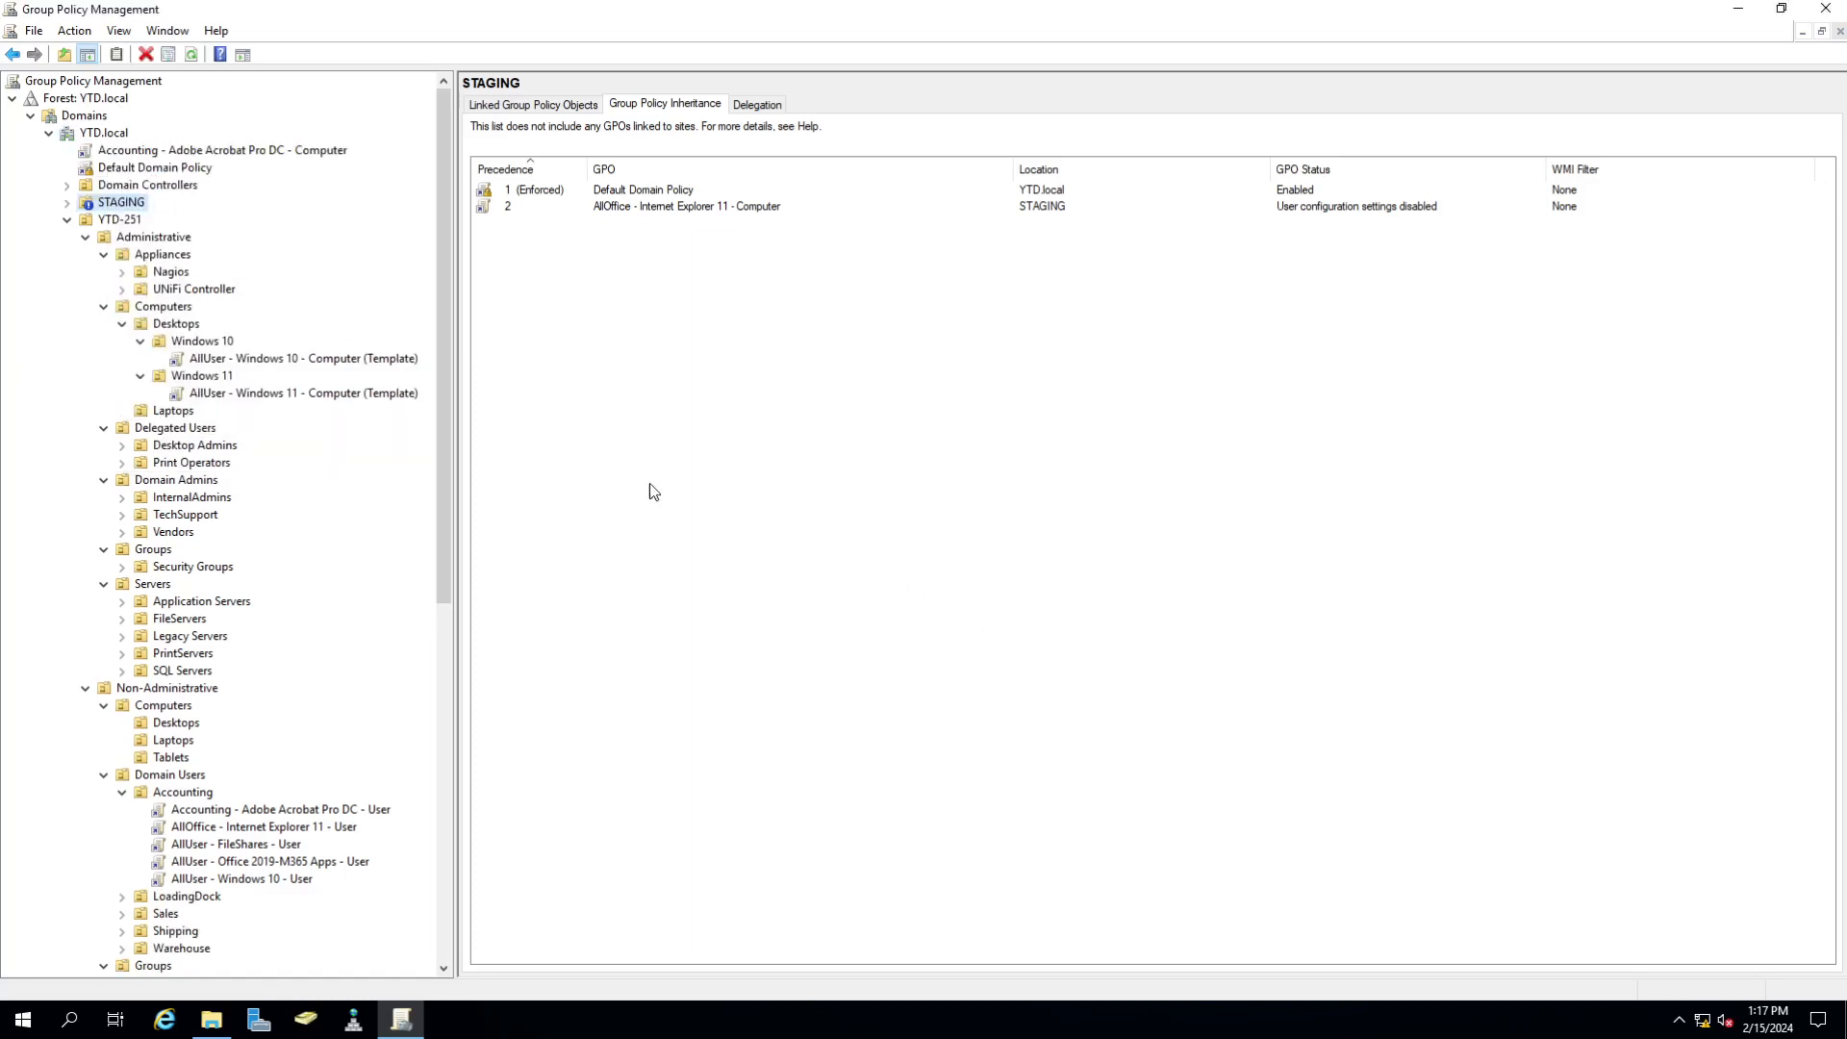
left_click(120, 203)
left_click(604, 279)
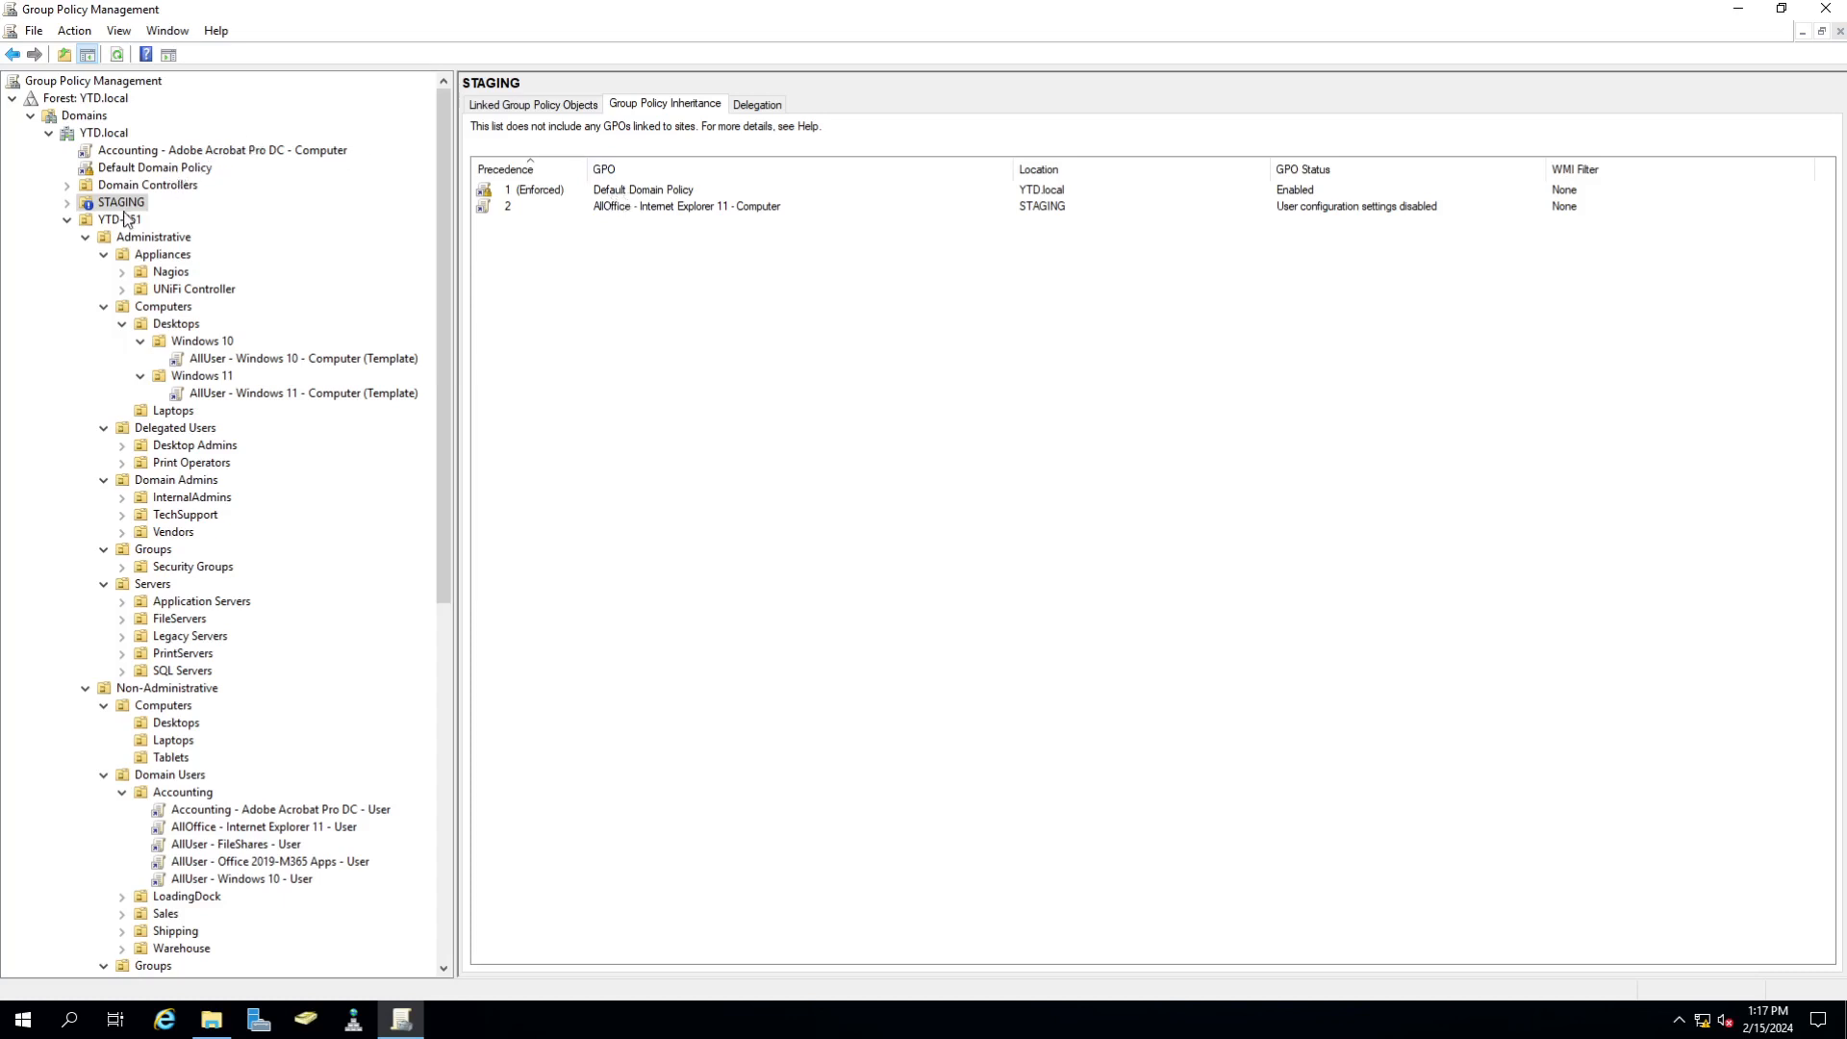
- Remove enforcement from the Default Domain Policy link and refresh the STAGING OU's inheritance list
right_click(124, 173)
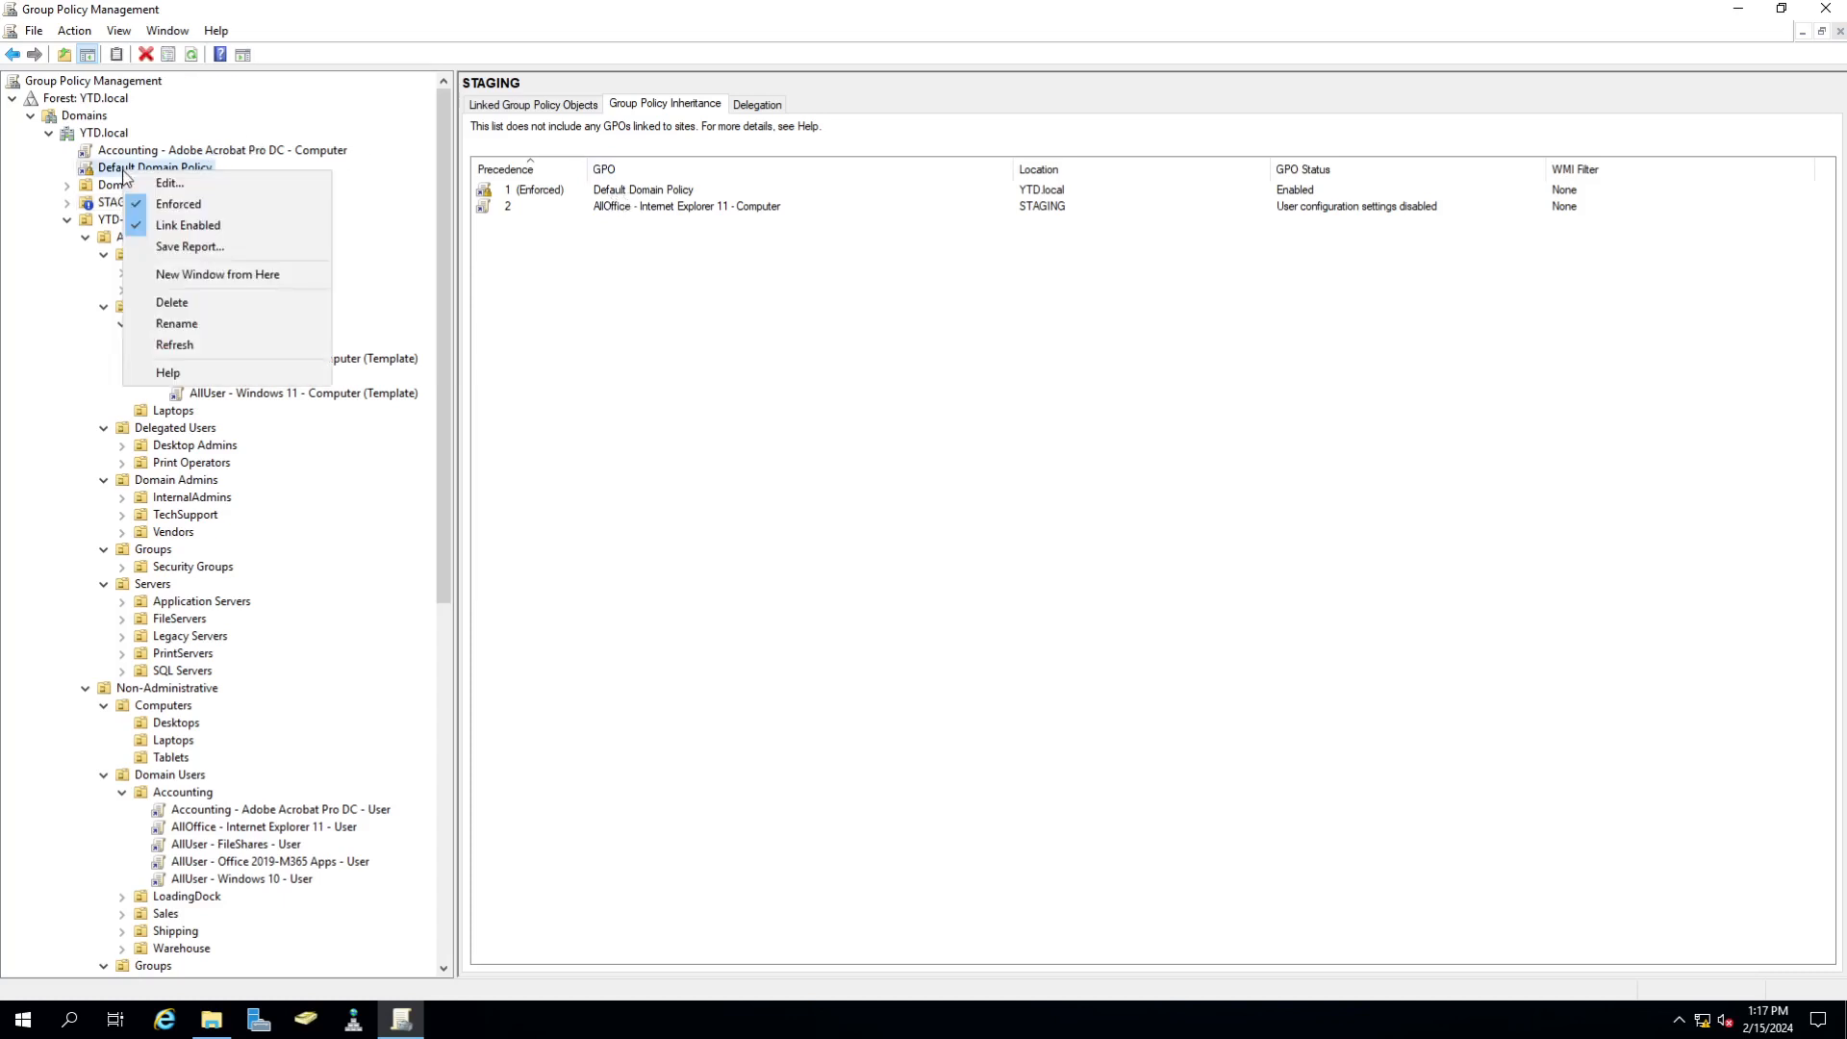
left_click(503, 293)
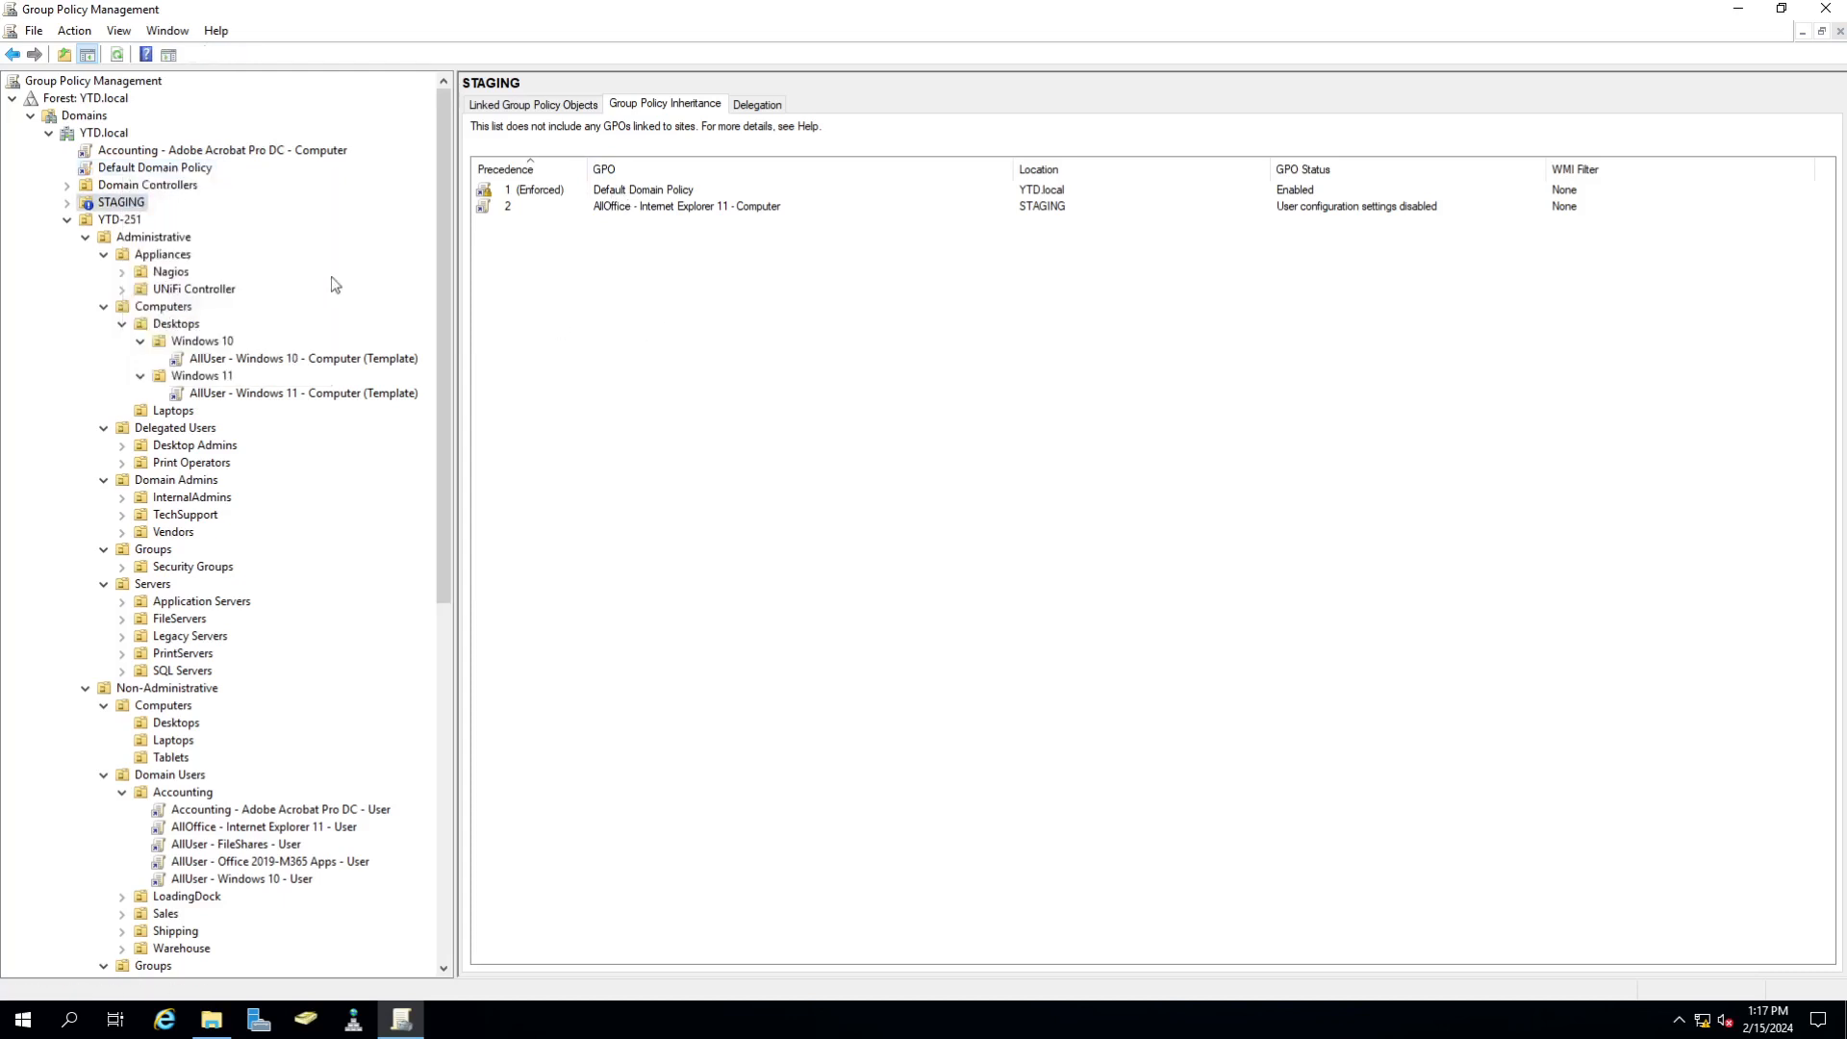
right_click(145, 206)
left_click(230, 454)
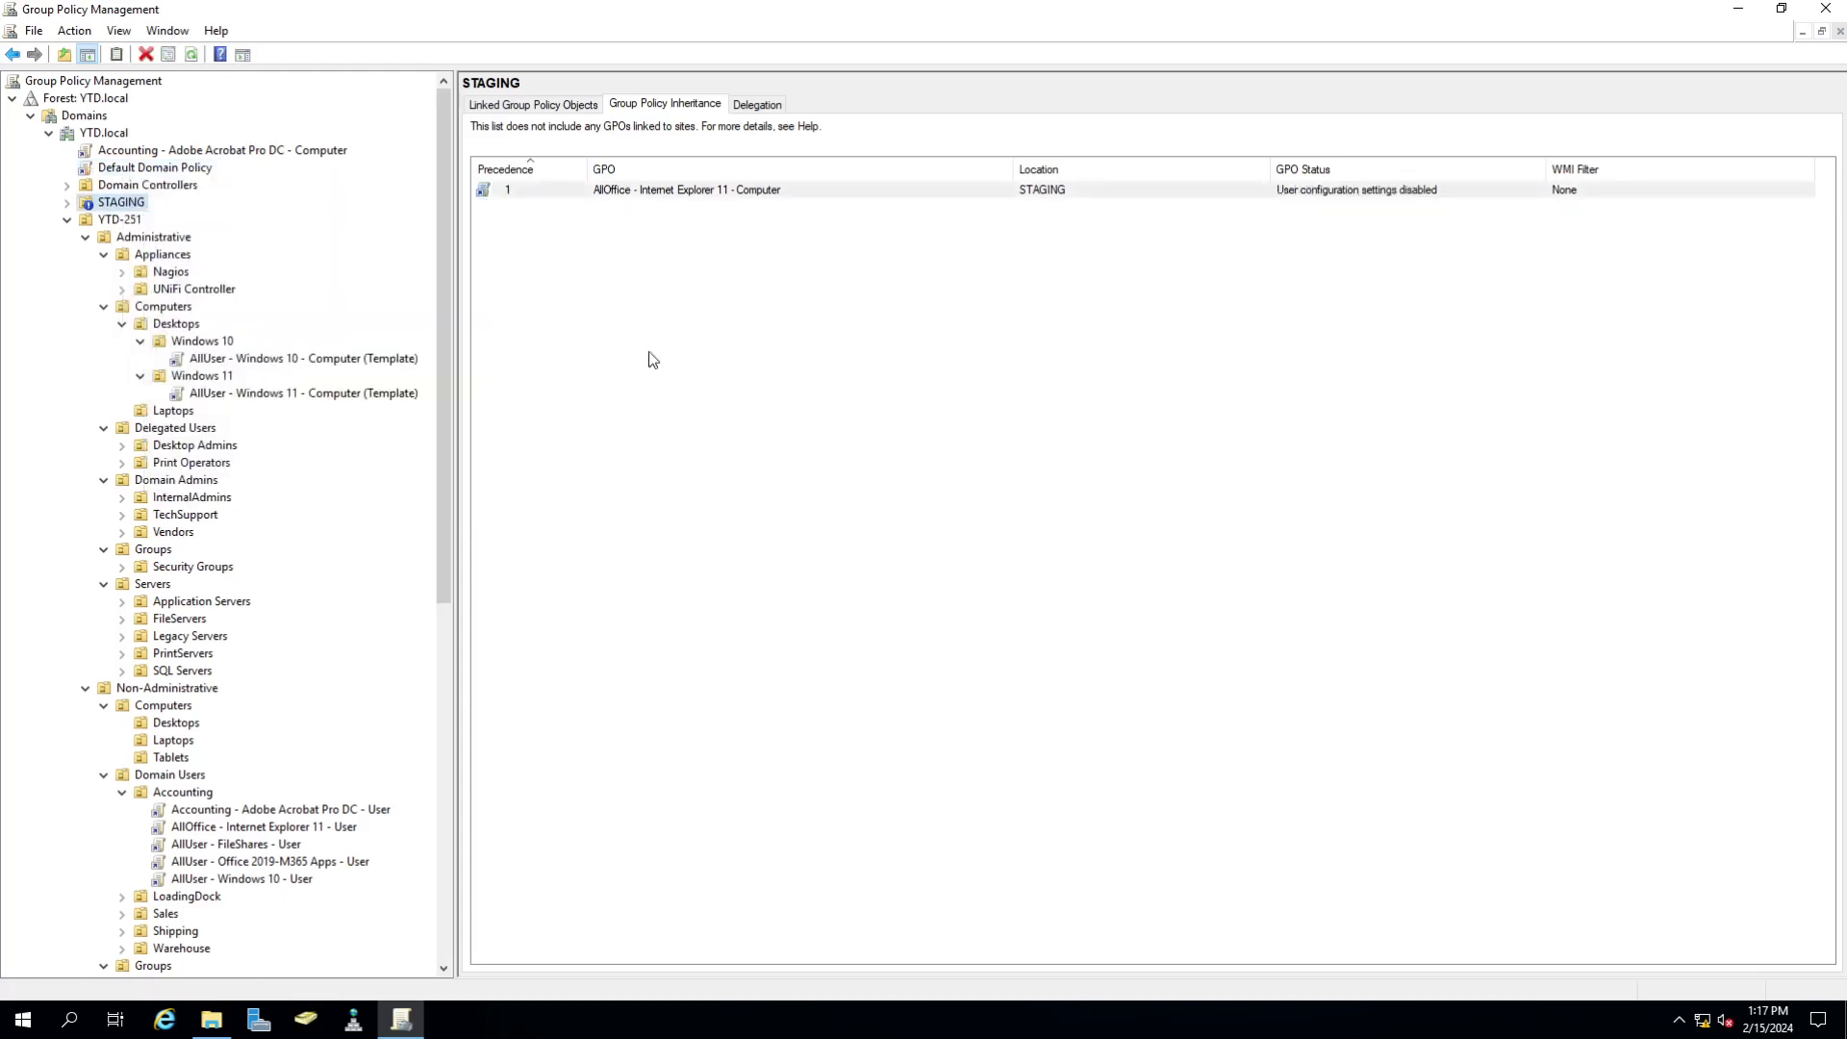
- Turn Block Inheritance off and back on for the STAGING OU to compare the inherited GPOs
right_click(102, 206)
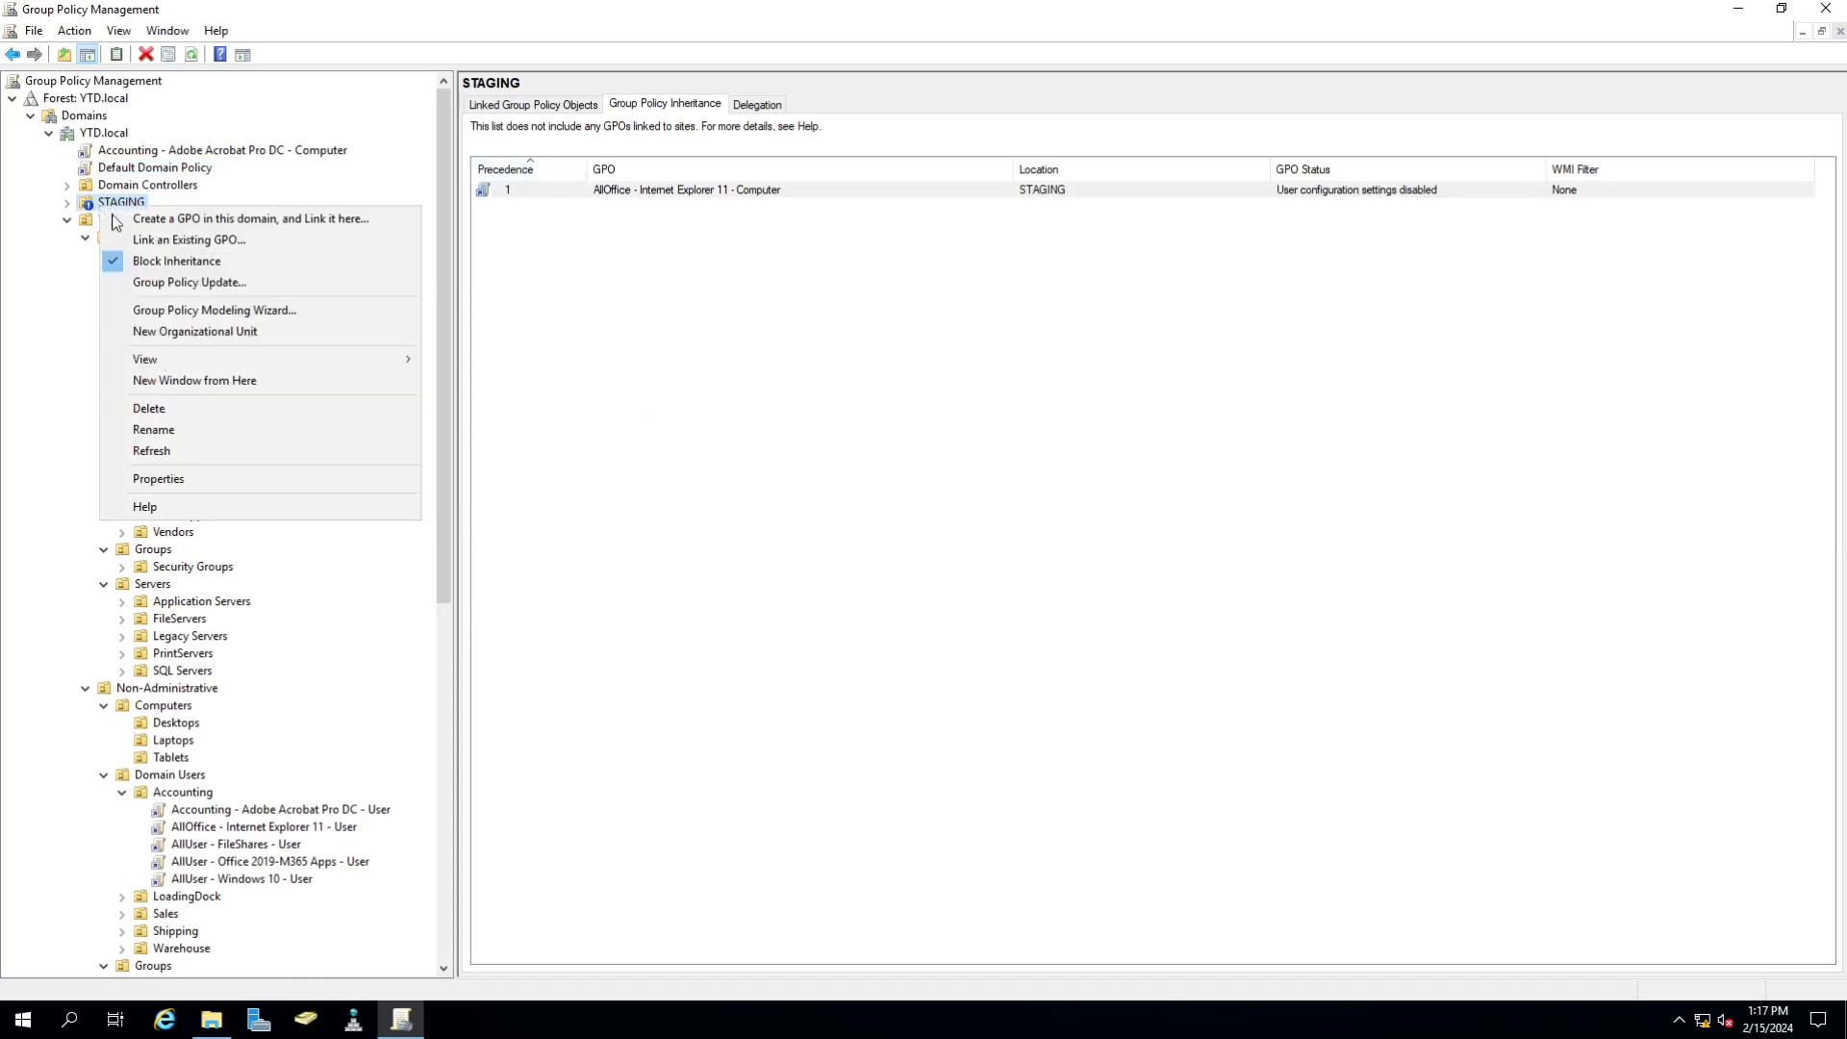
left_click(145, 260)
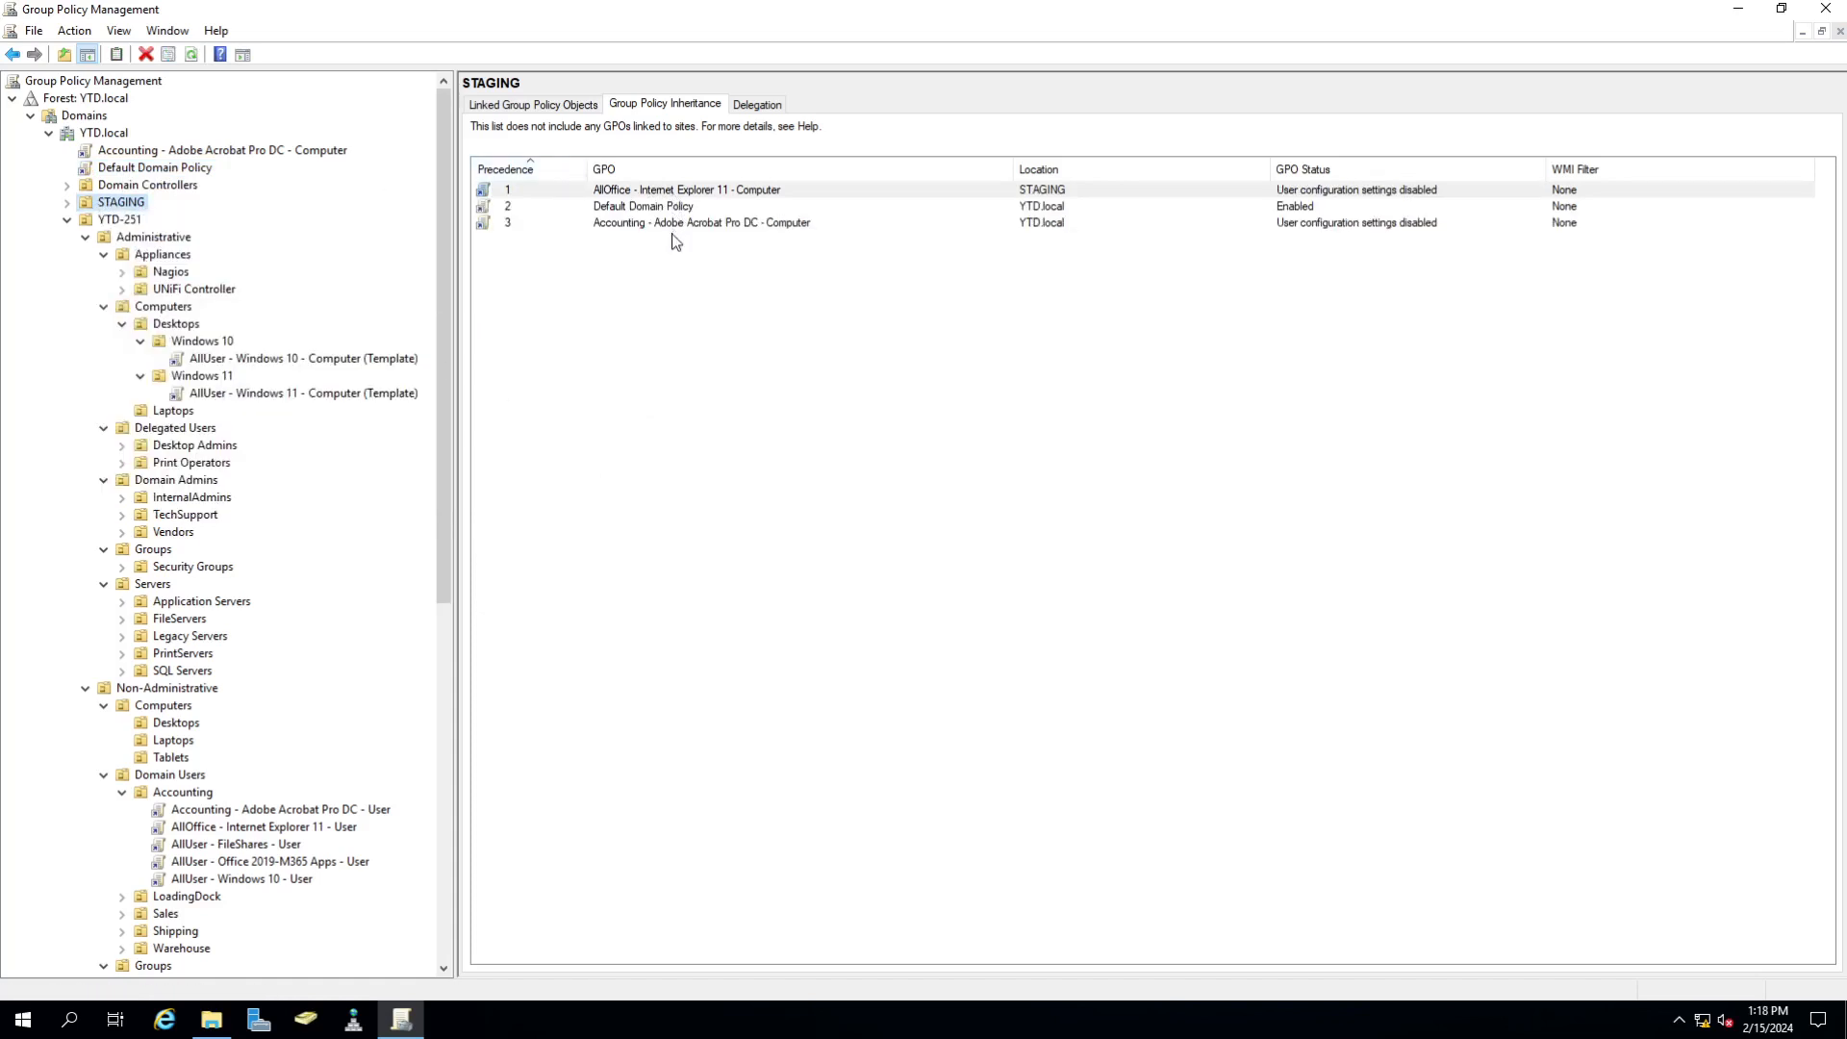
right_click(131, 206)
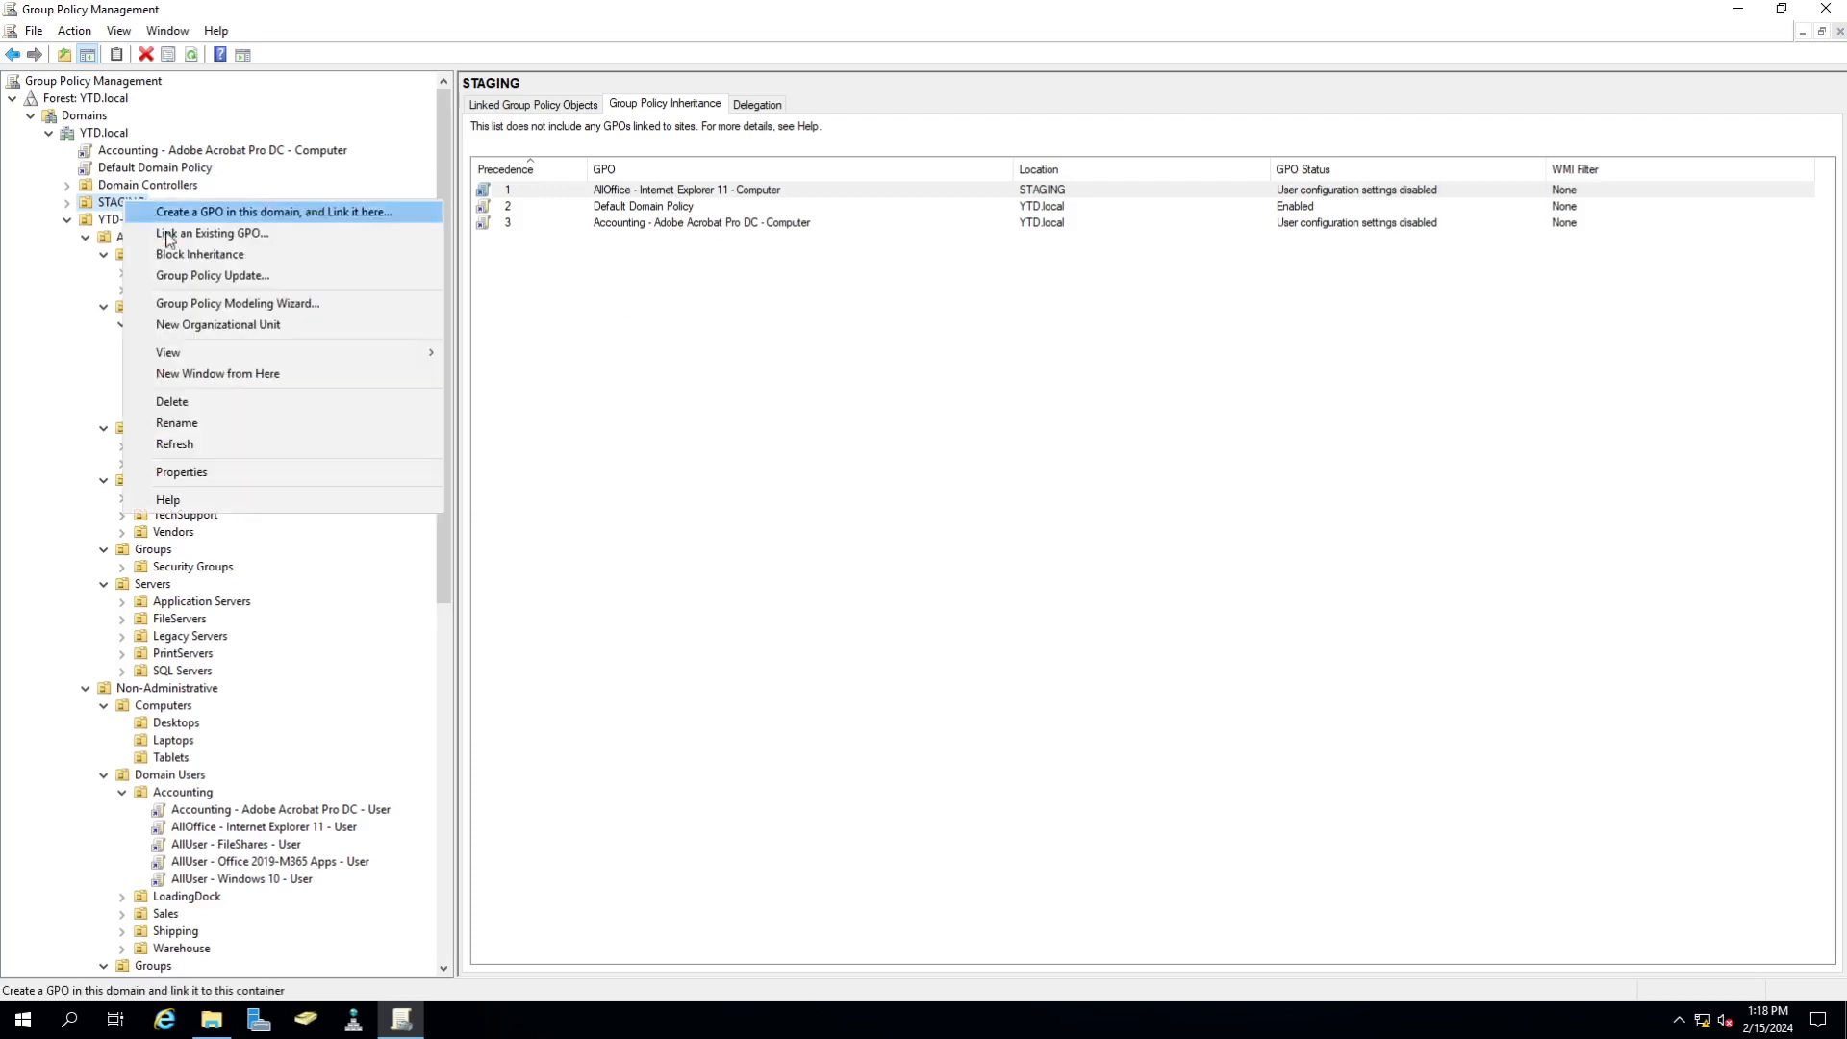
left_click(173, 256)
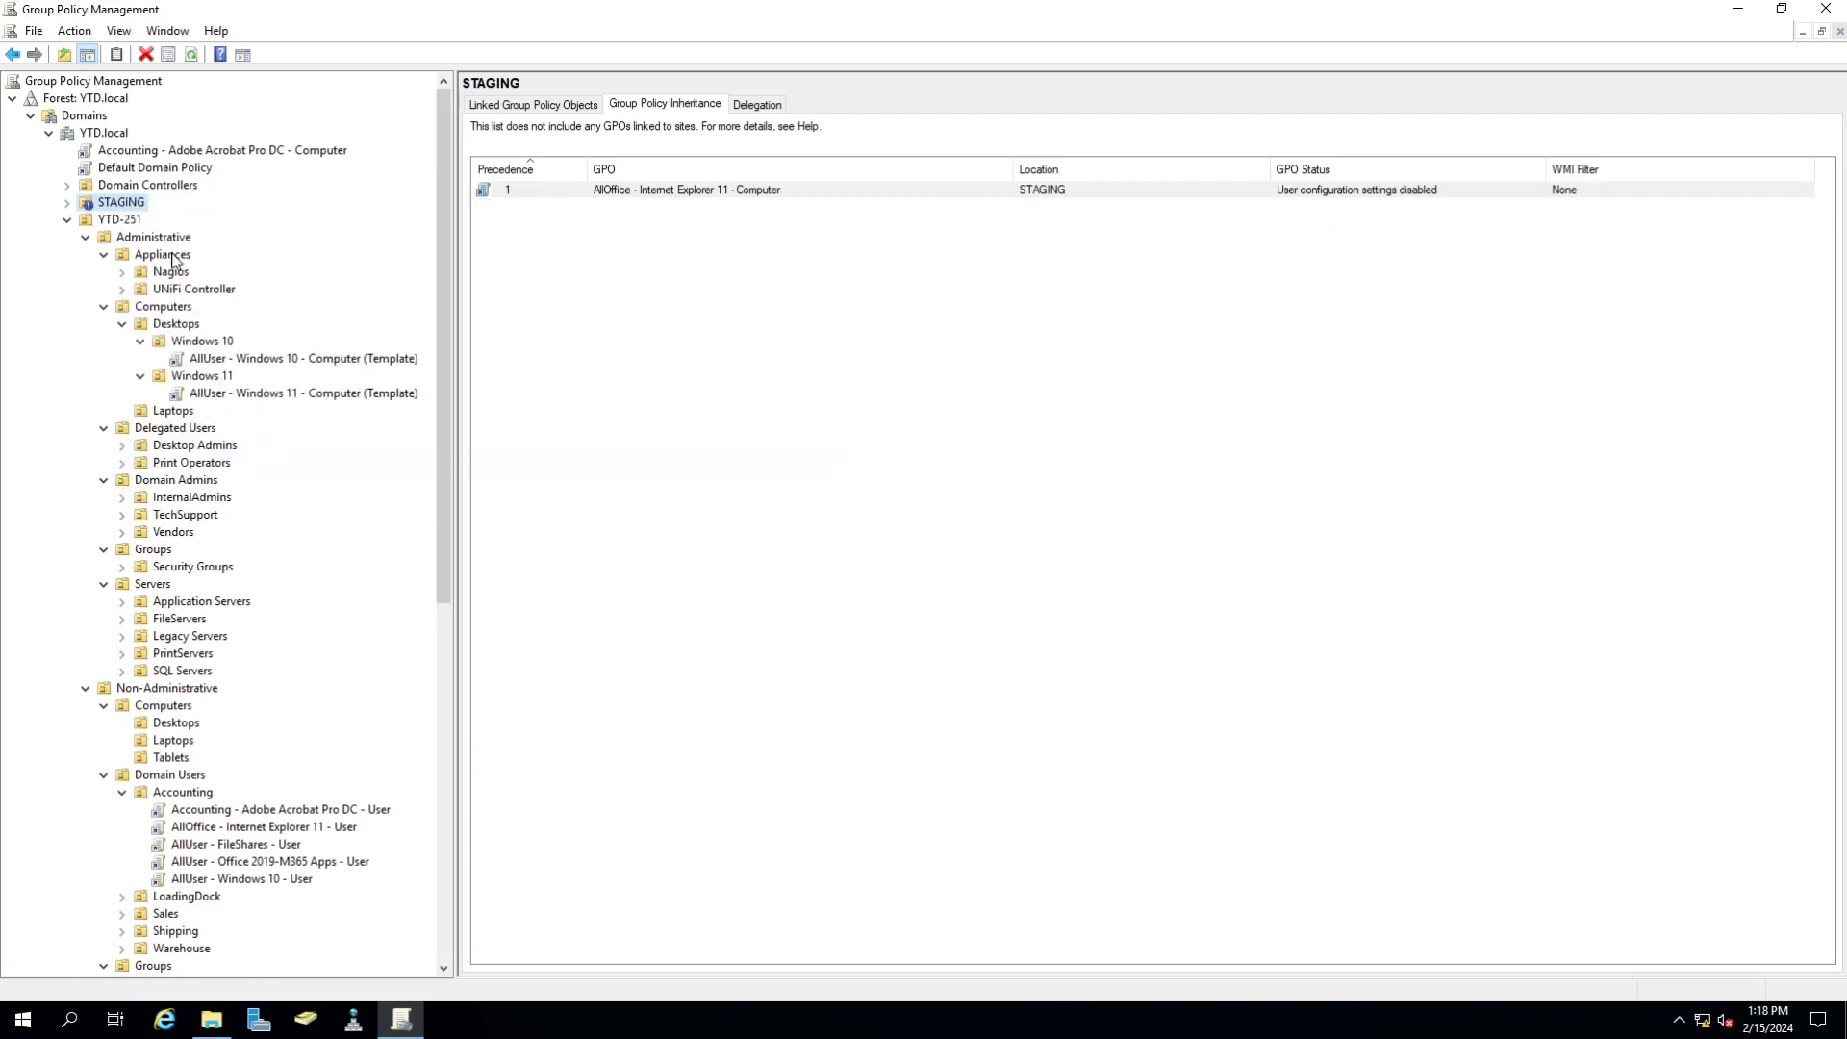
- Enforce the domain-level "Accounting - Adobe Acrobat Pro DC - Computer" link and refresh the STAGING OU's inheritance list
right_click(179, 149)
left_click(223, 179)
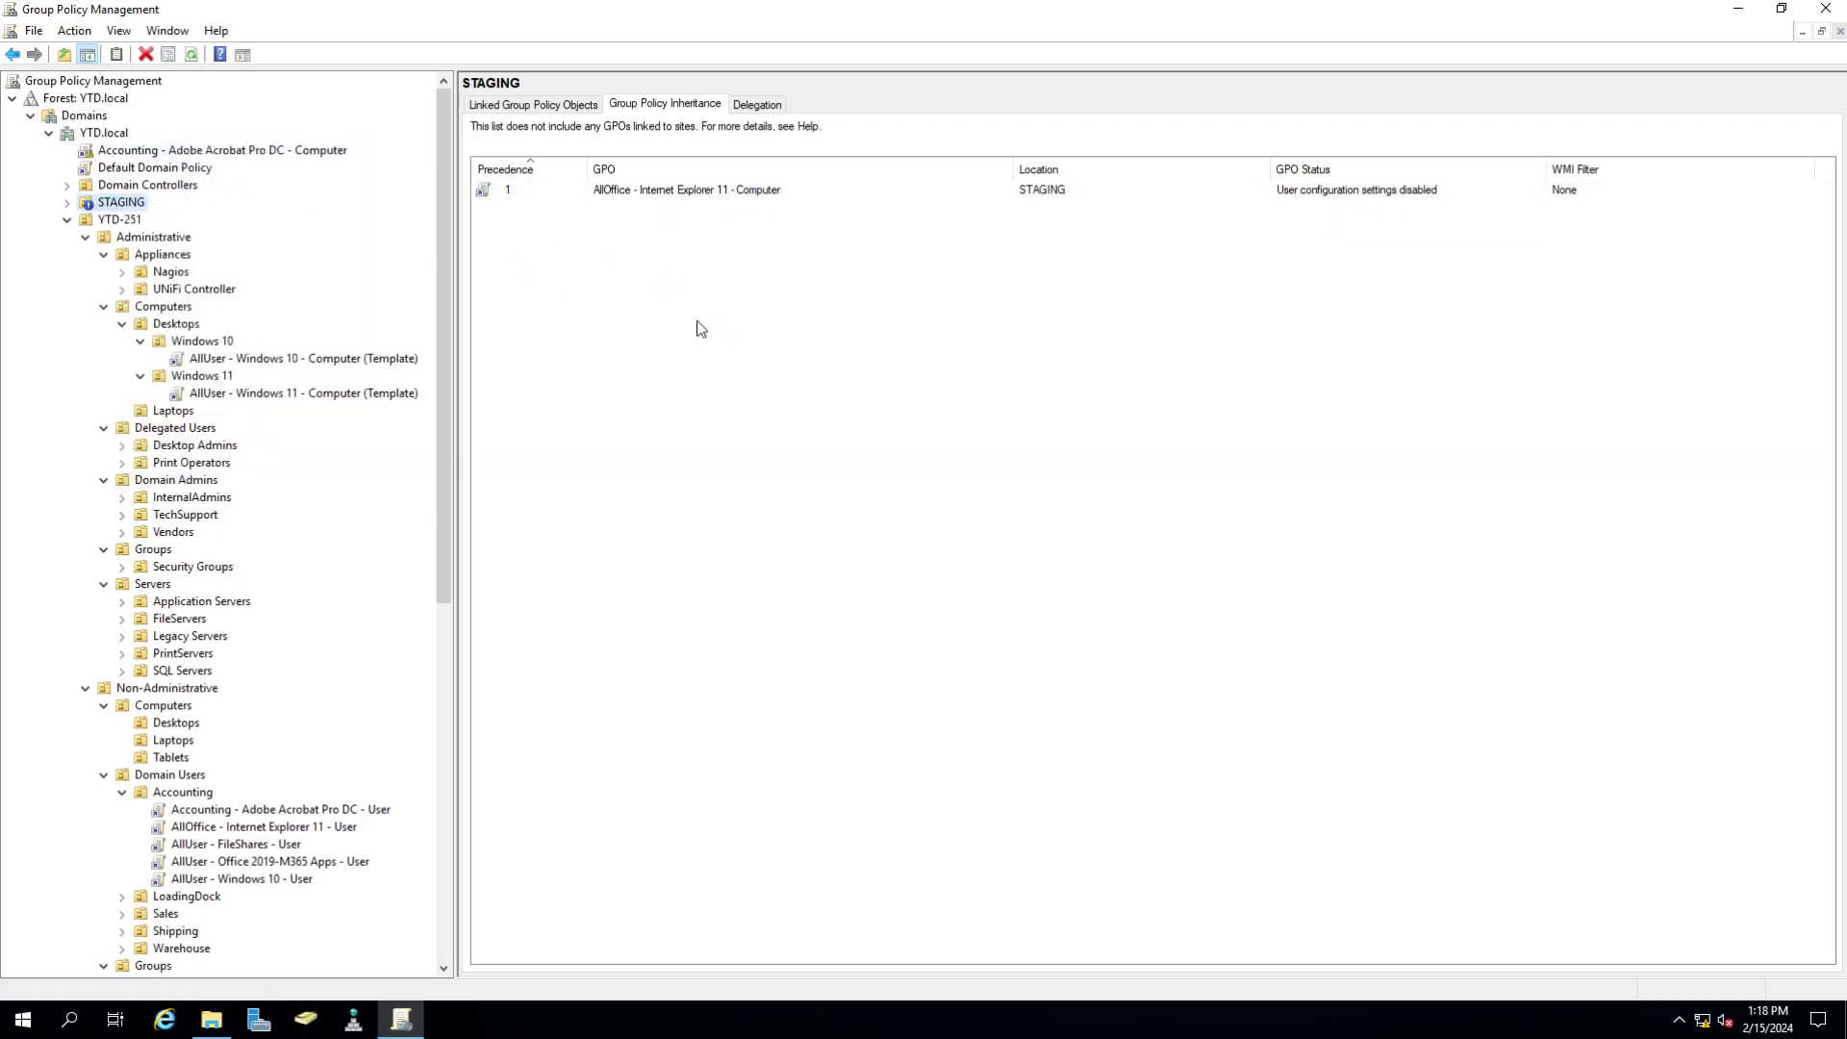
right_click(134, 211)
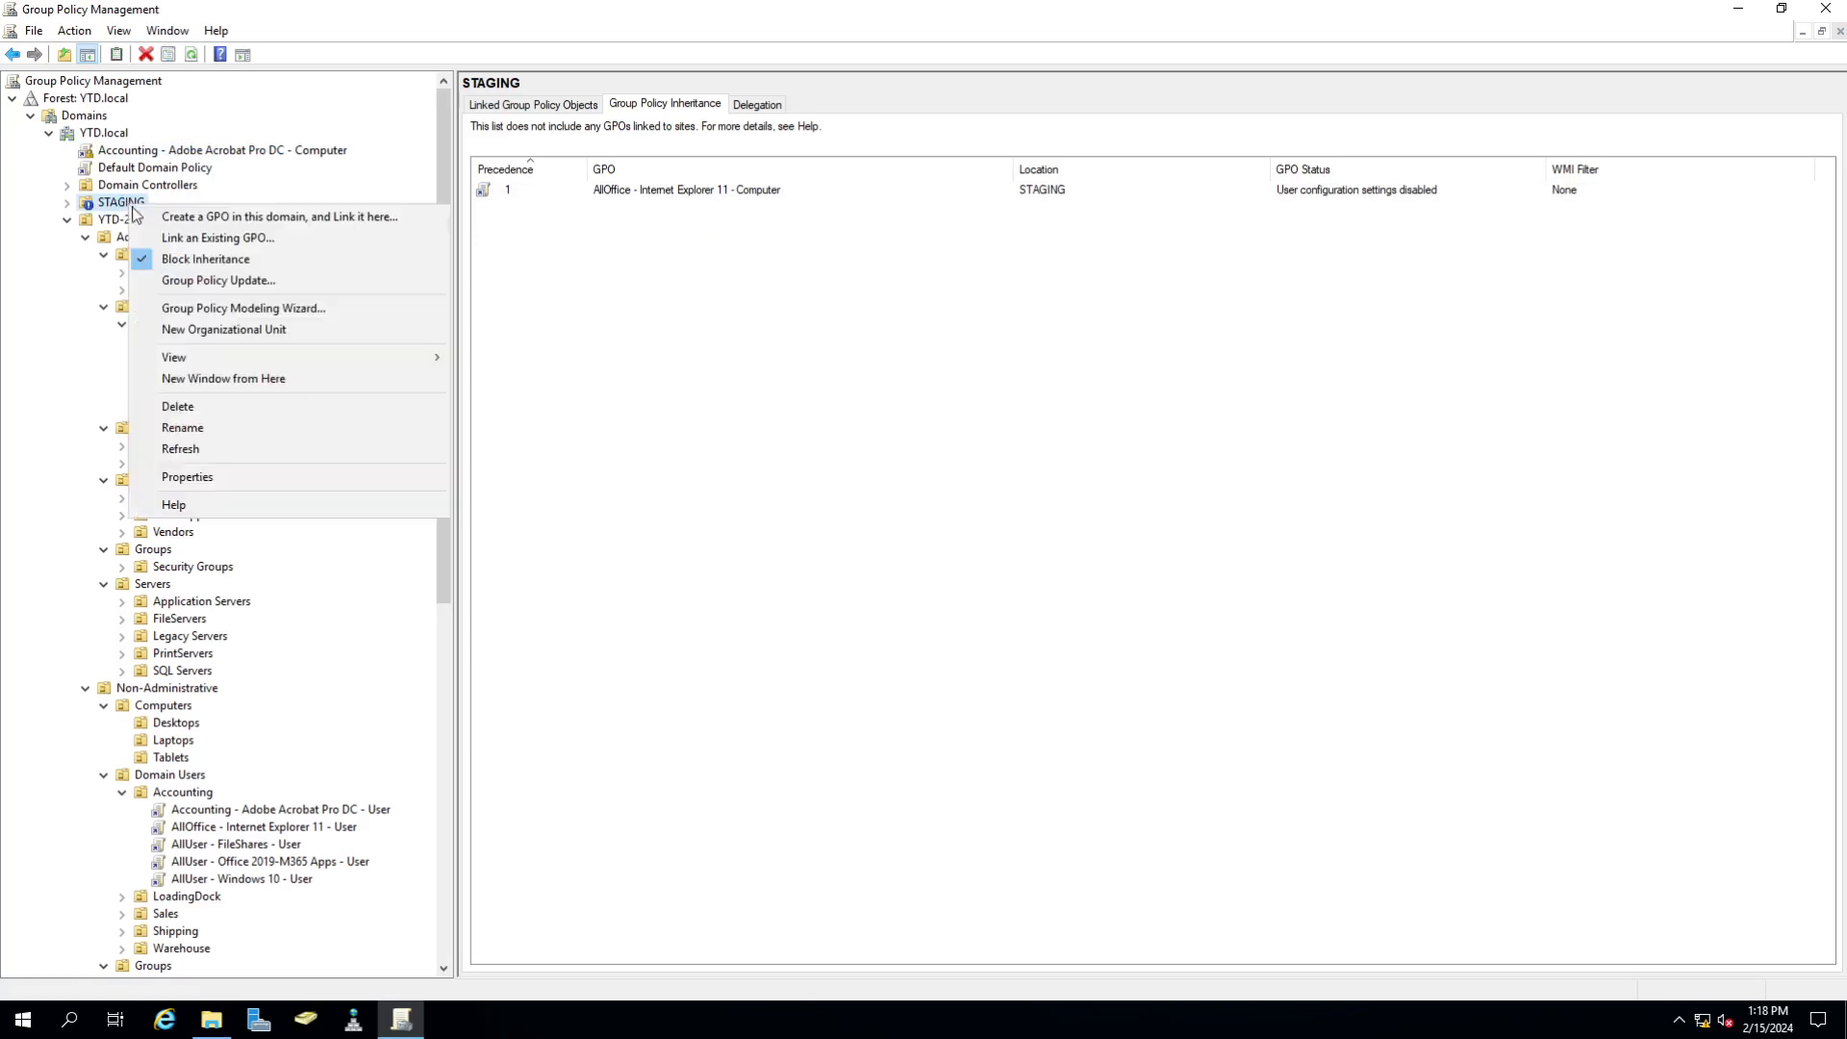
left_click(204, 449)
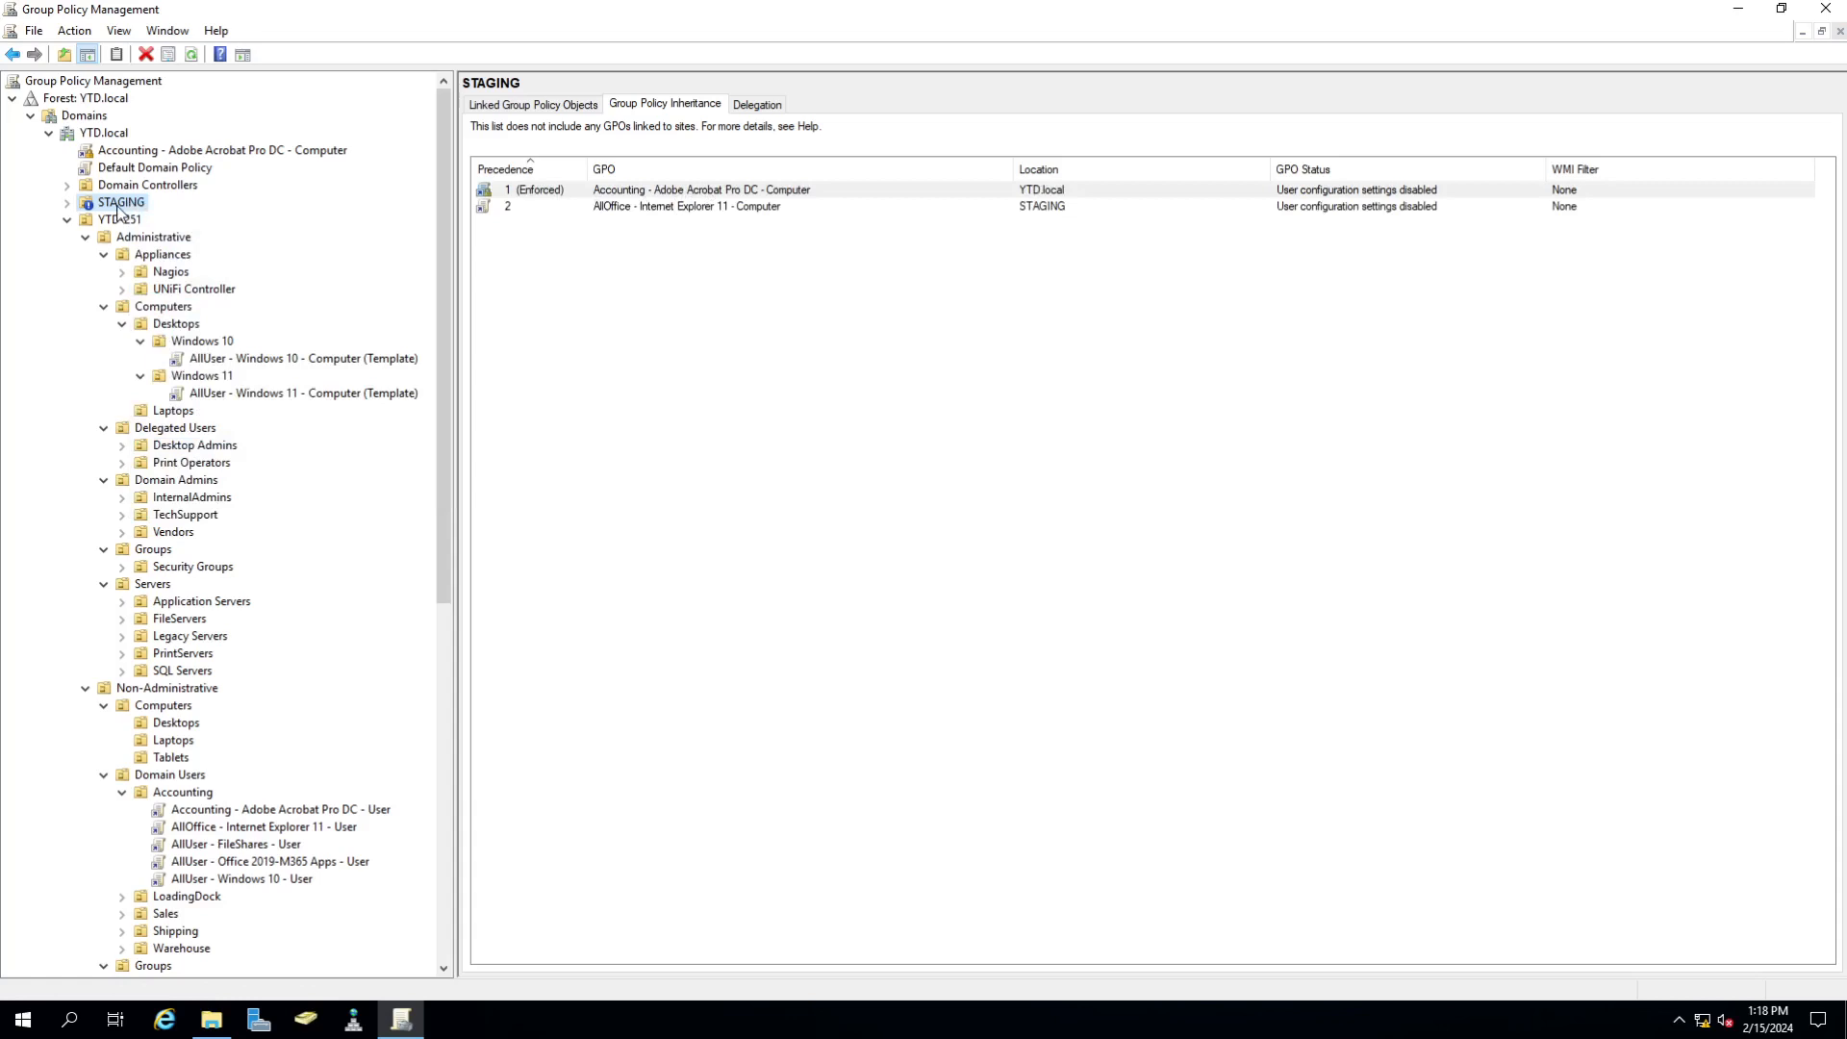
- Remove enforcement from the "Accounting - Adobe Acrobat Pro DC - Computer" link on YTD.local and delete that link
right_click(126, 150)
left_click(167, 180)
right_click(157, 151)
left_click(192, 282)
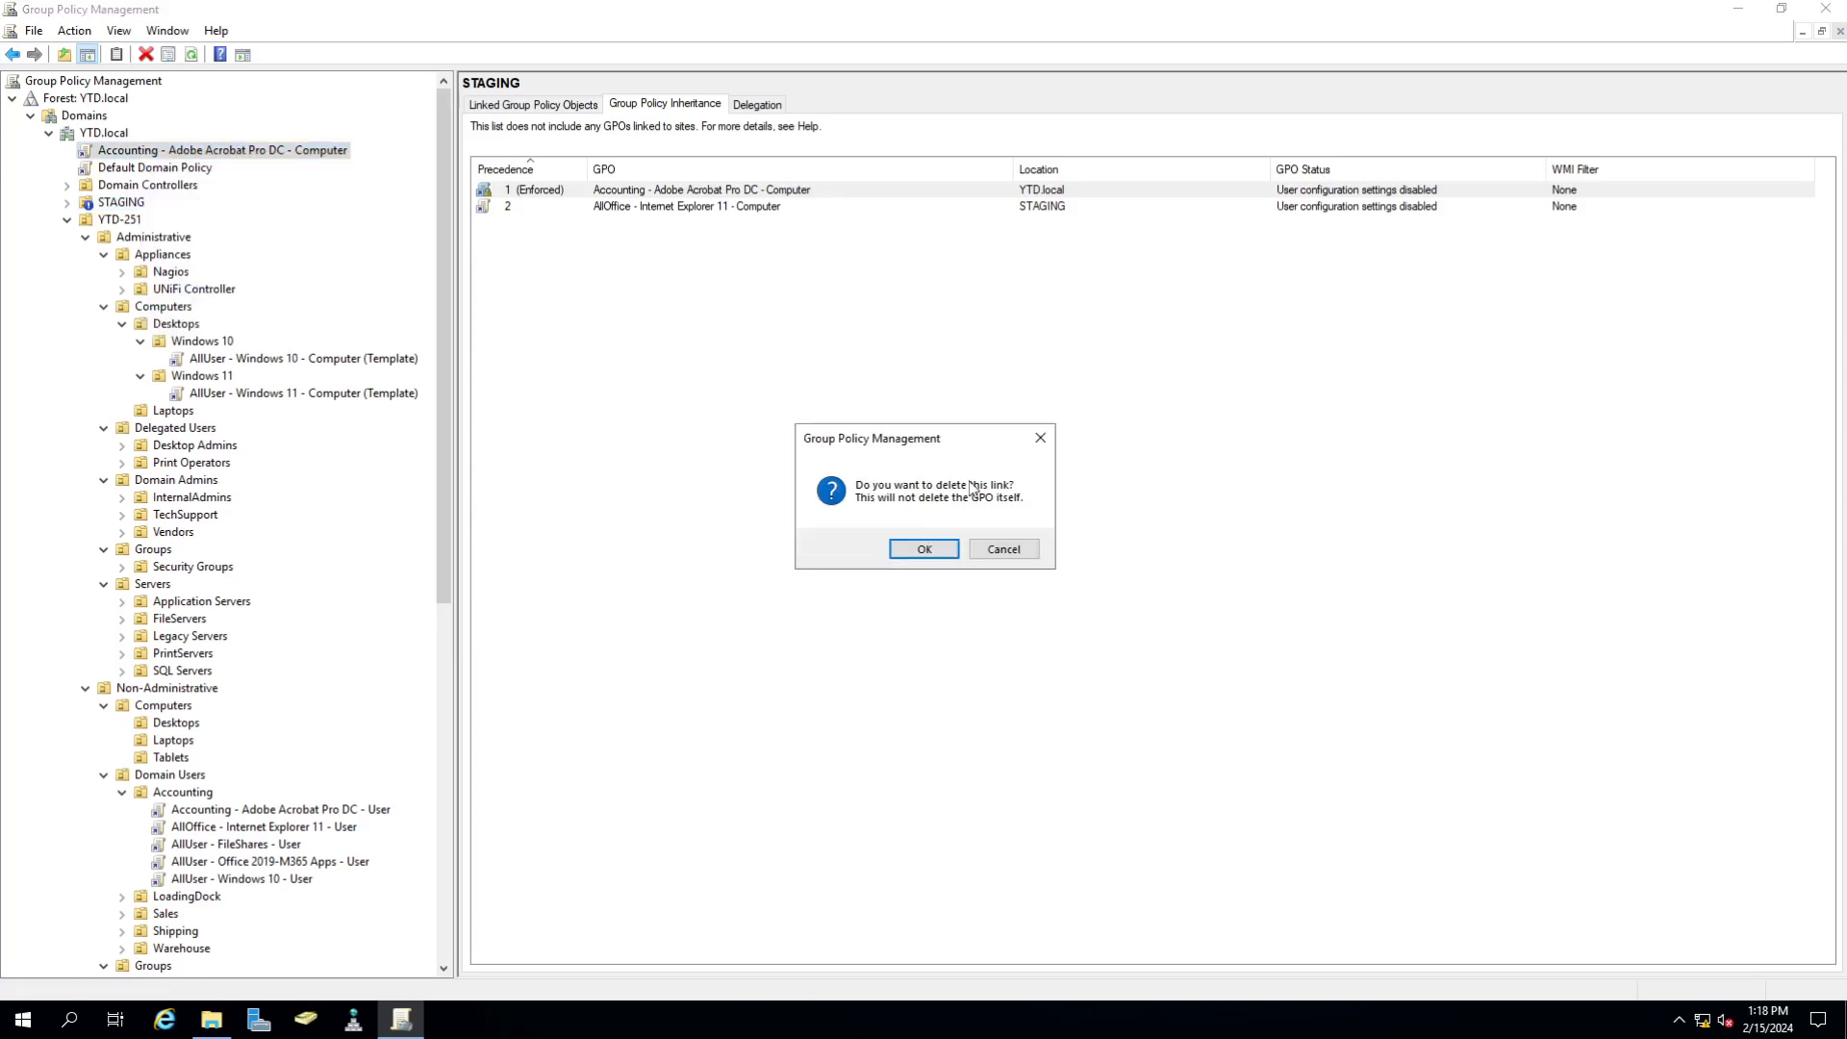
left_click(926, 544)
- Turn enforcement on and back off for the "AllUser - Windows 10 - User" link under the Accounting OU
scroll(332, 328, "down", 2)
scroll(332, 328, "down", 6)
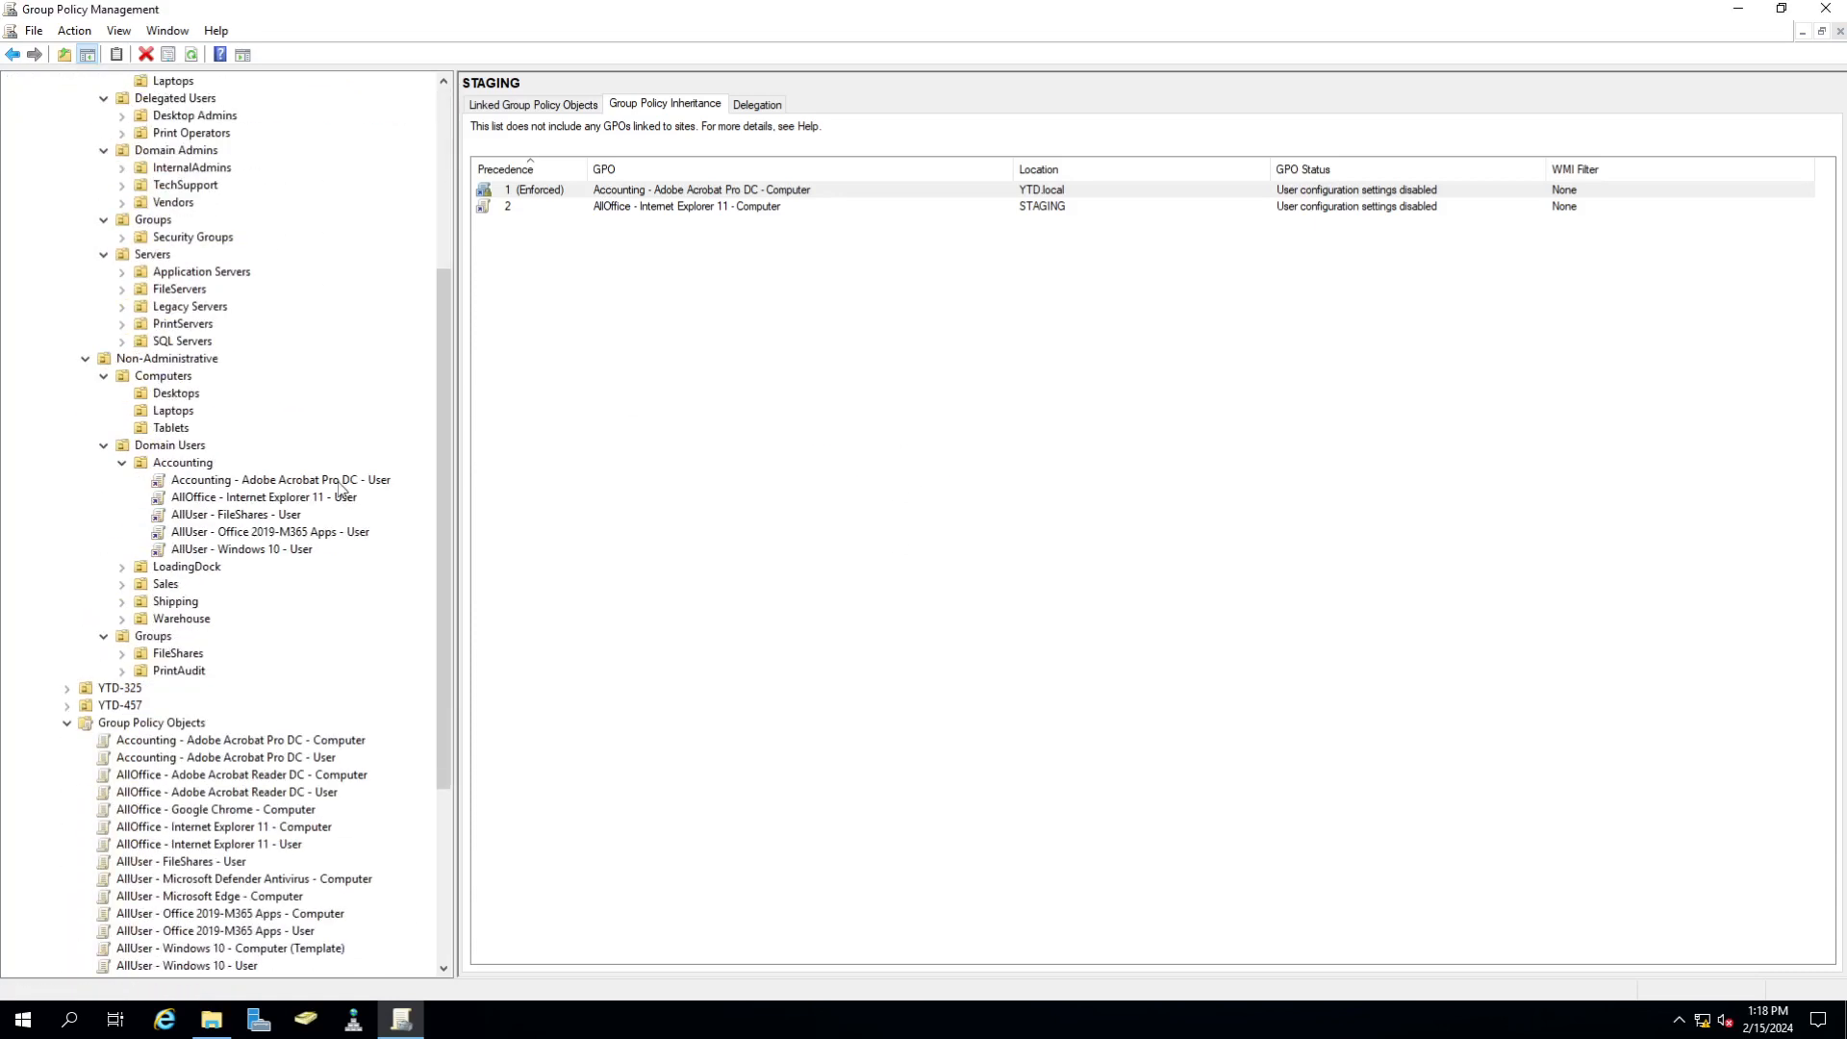
right_click(204, 444)
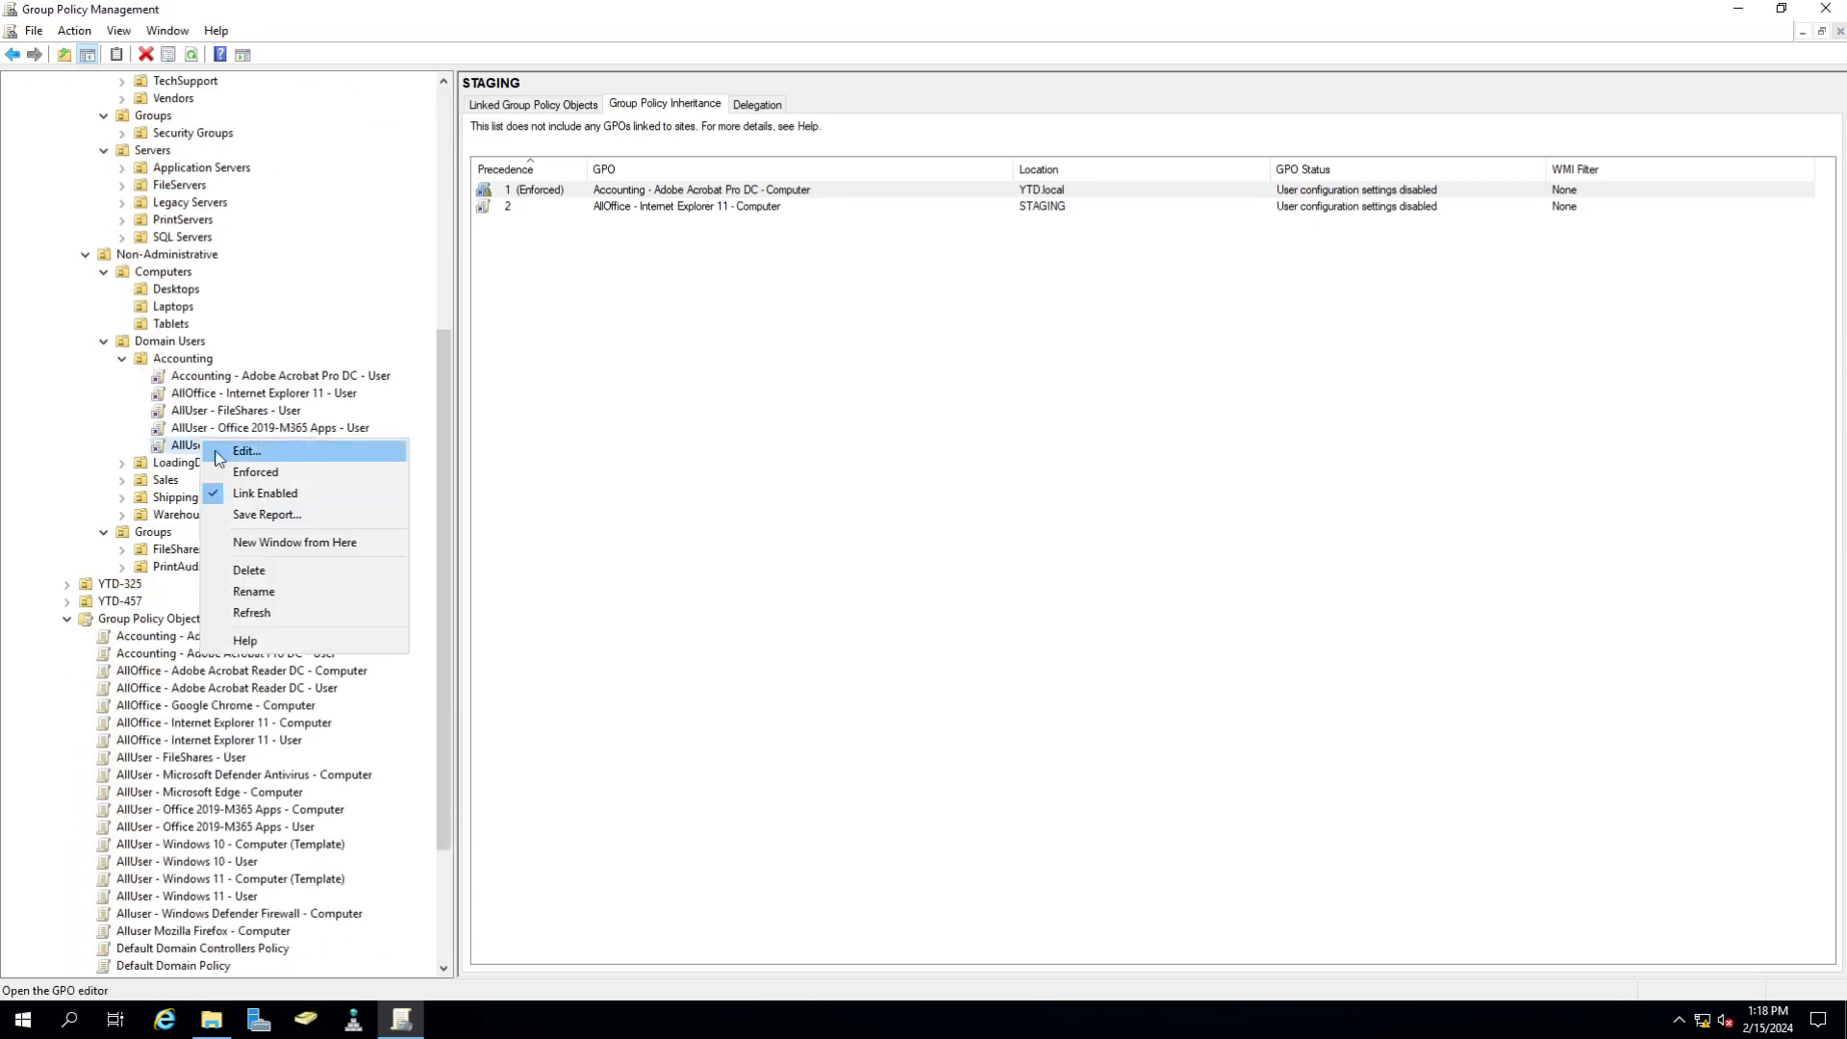
left_click(241, 492)
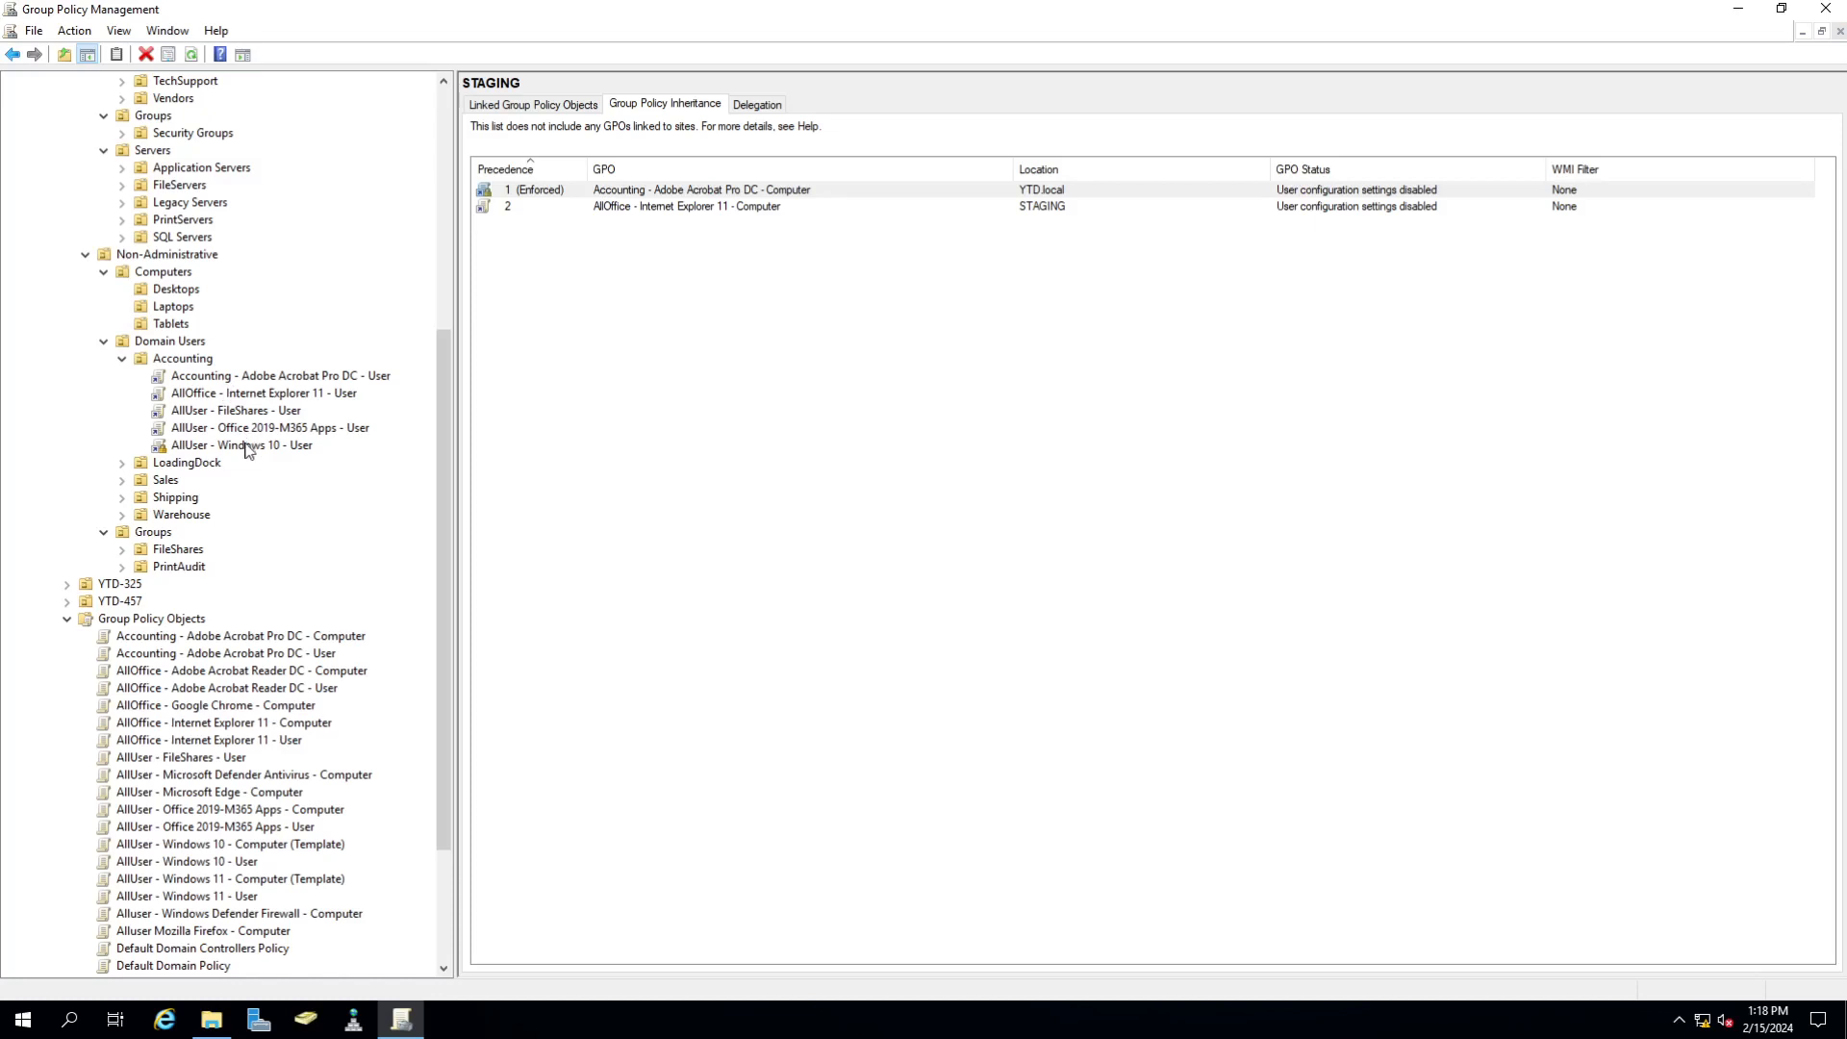
right_click(190, 445)
left_click(252, 479)
- Turn enforcement on and back off for the "AllUser - Office 2019-M365 Apps - User" link under the Accounting OU
right_click(255, 433)
left_click(310, 465)
right_click(257, 431)
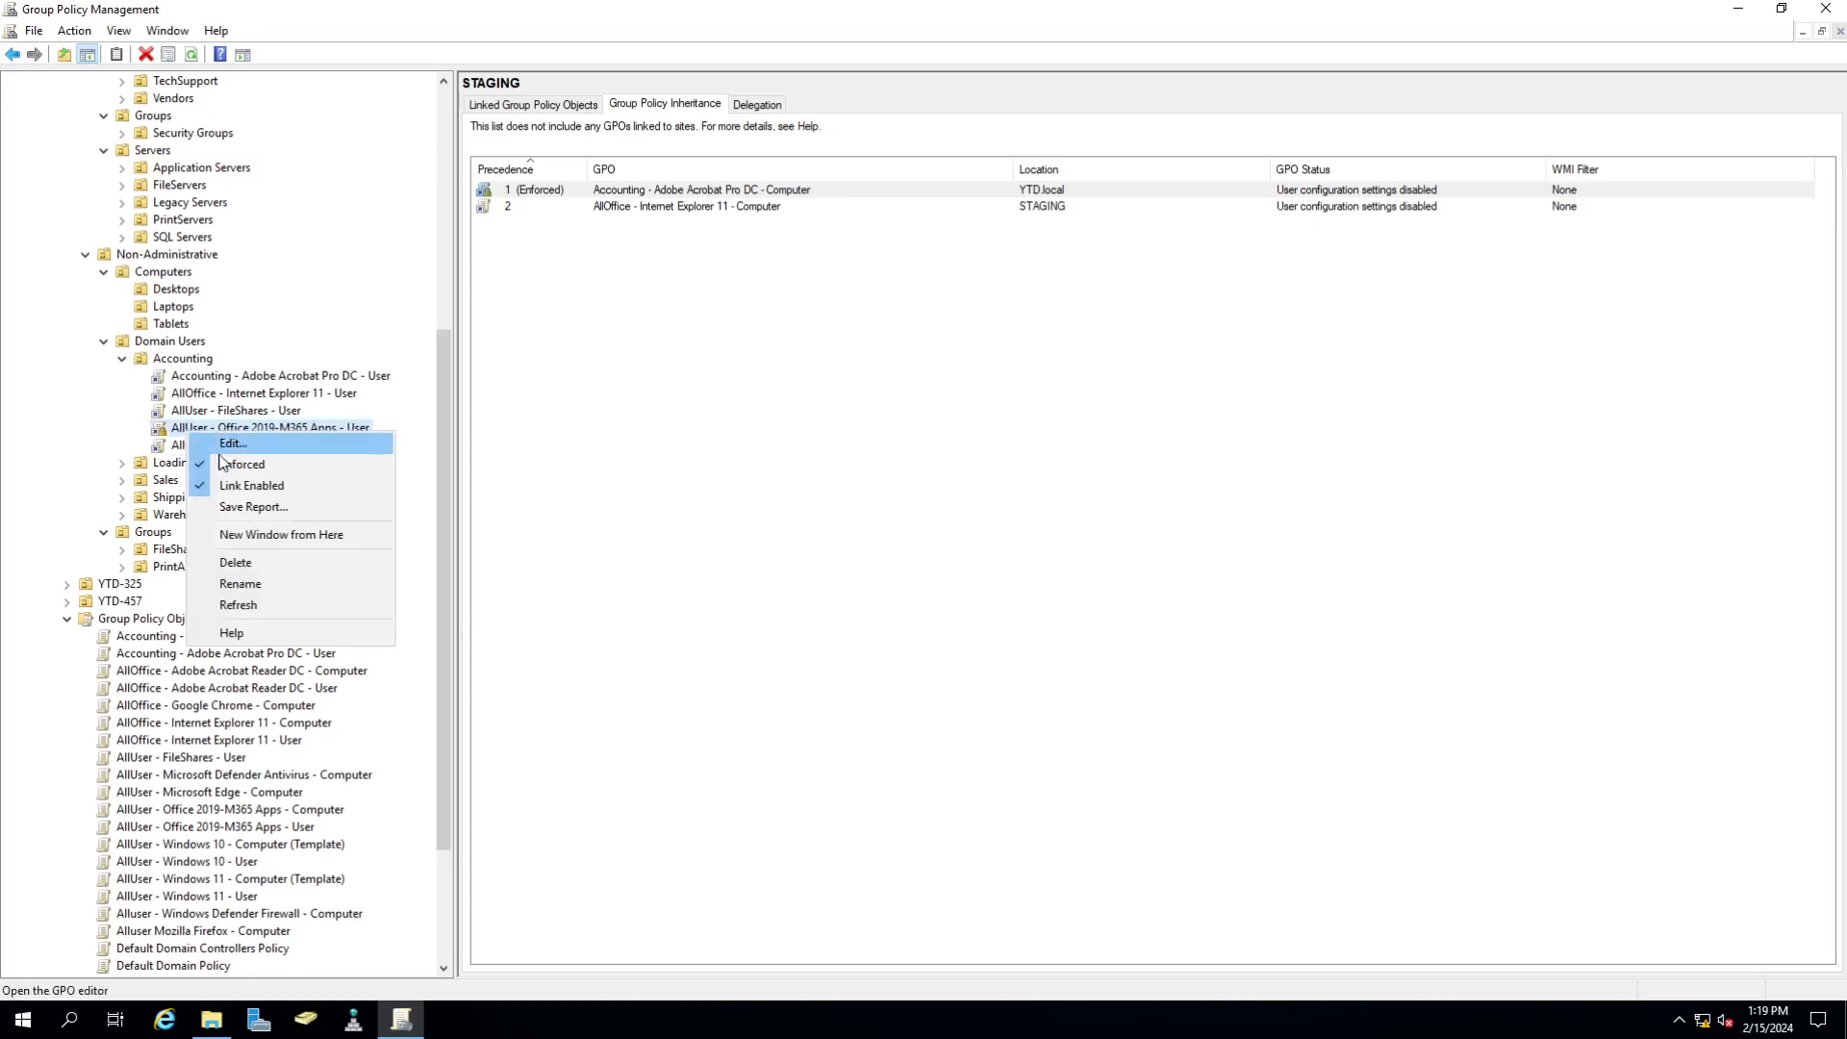
left_click(299, 465)
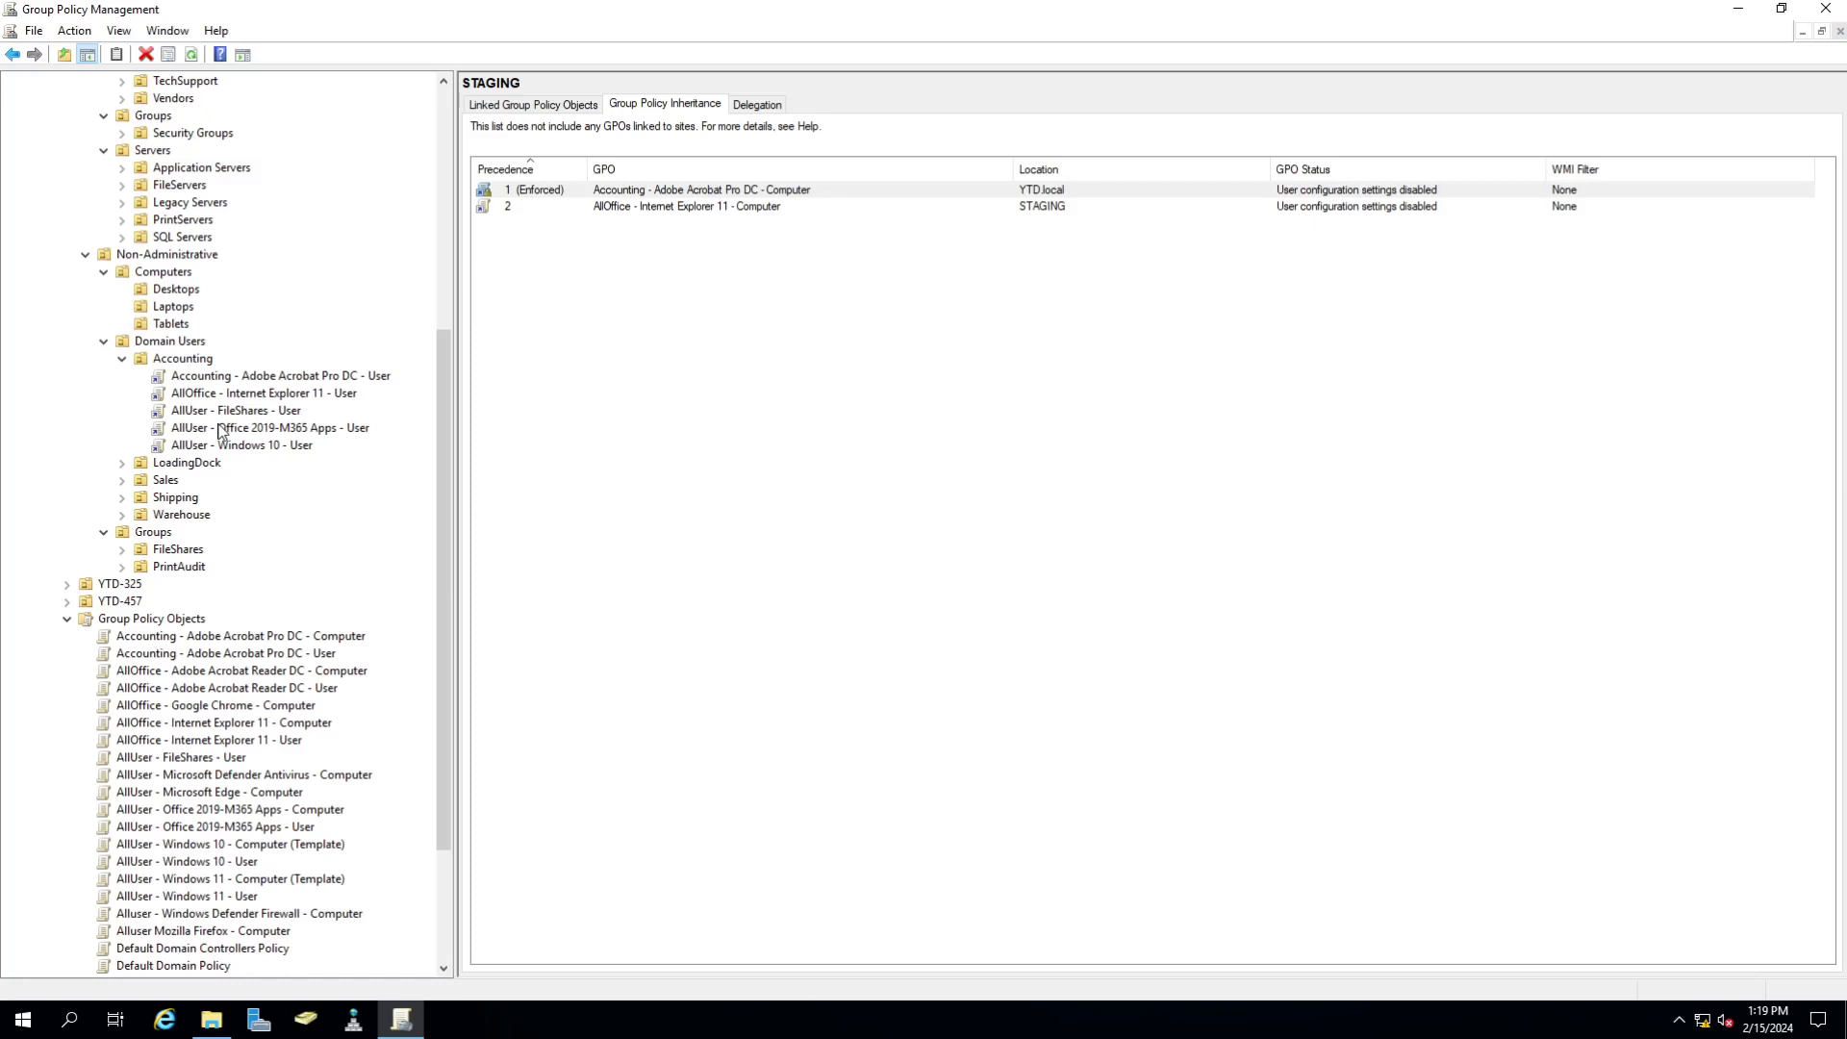
scroll(220, 431, "up", 8)
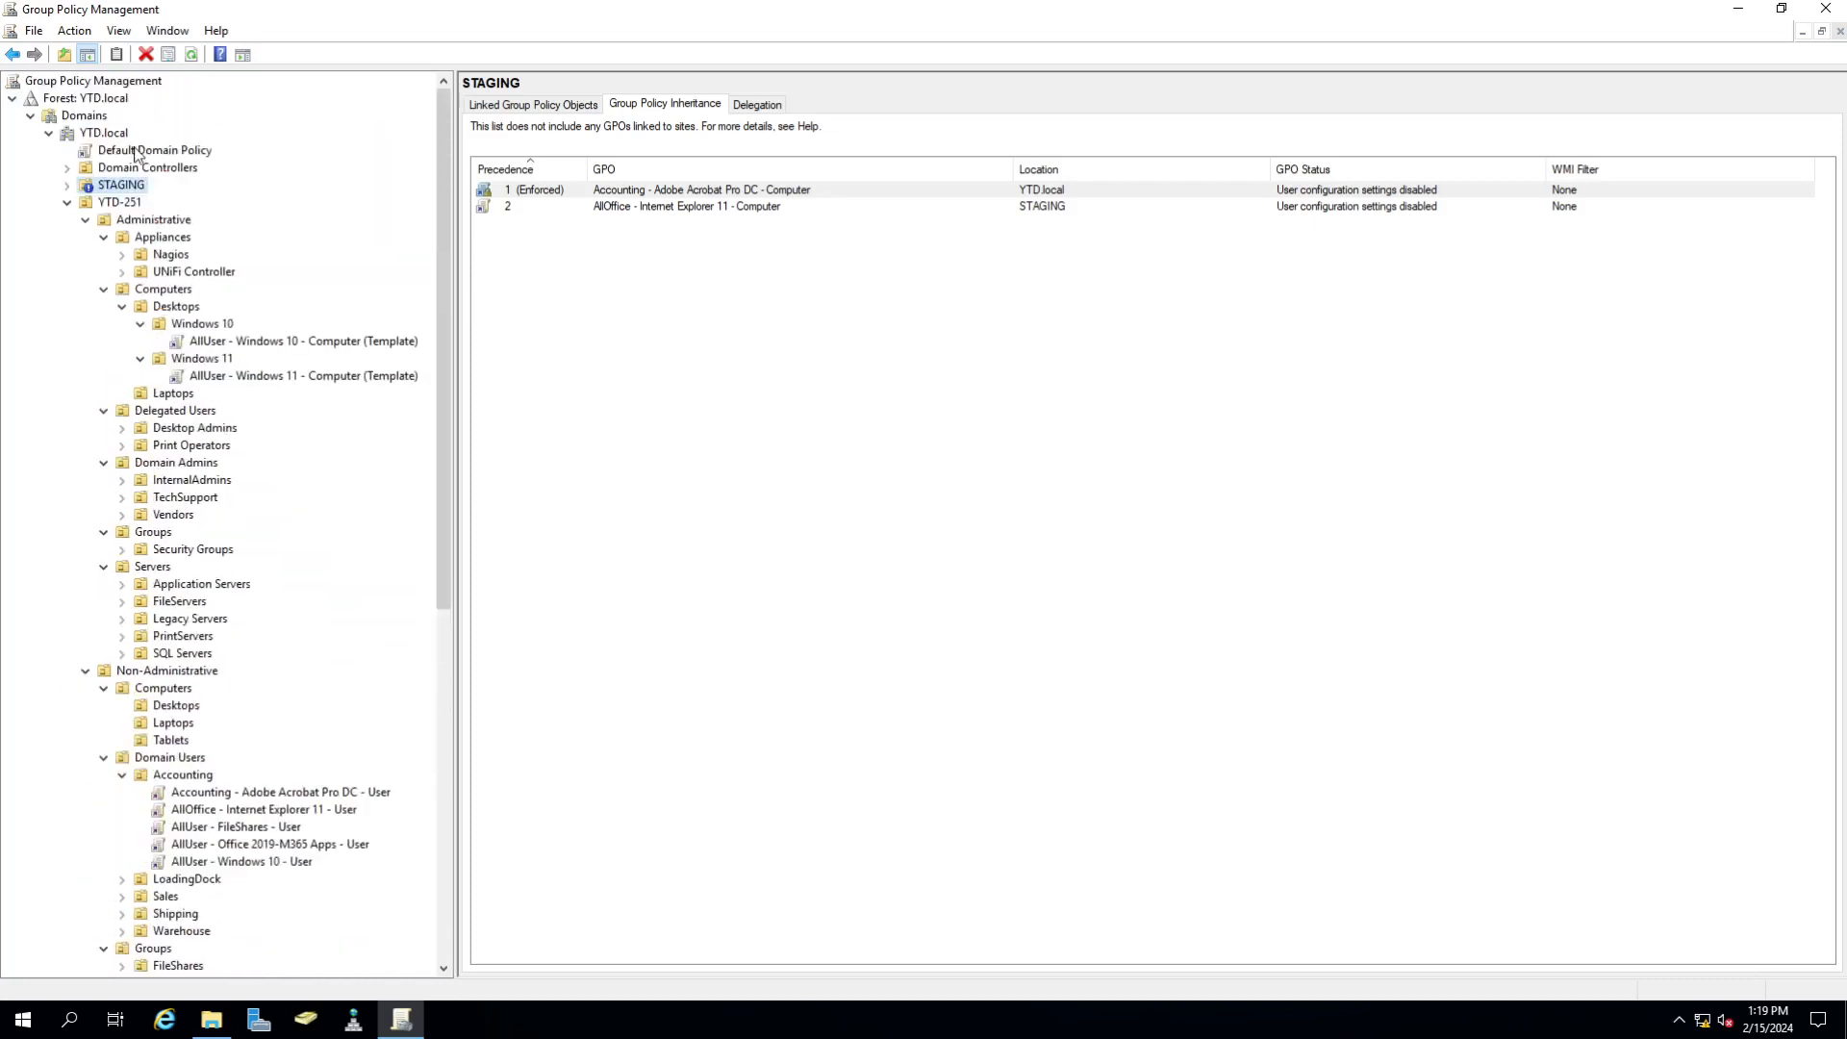
right_click(118, 186)
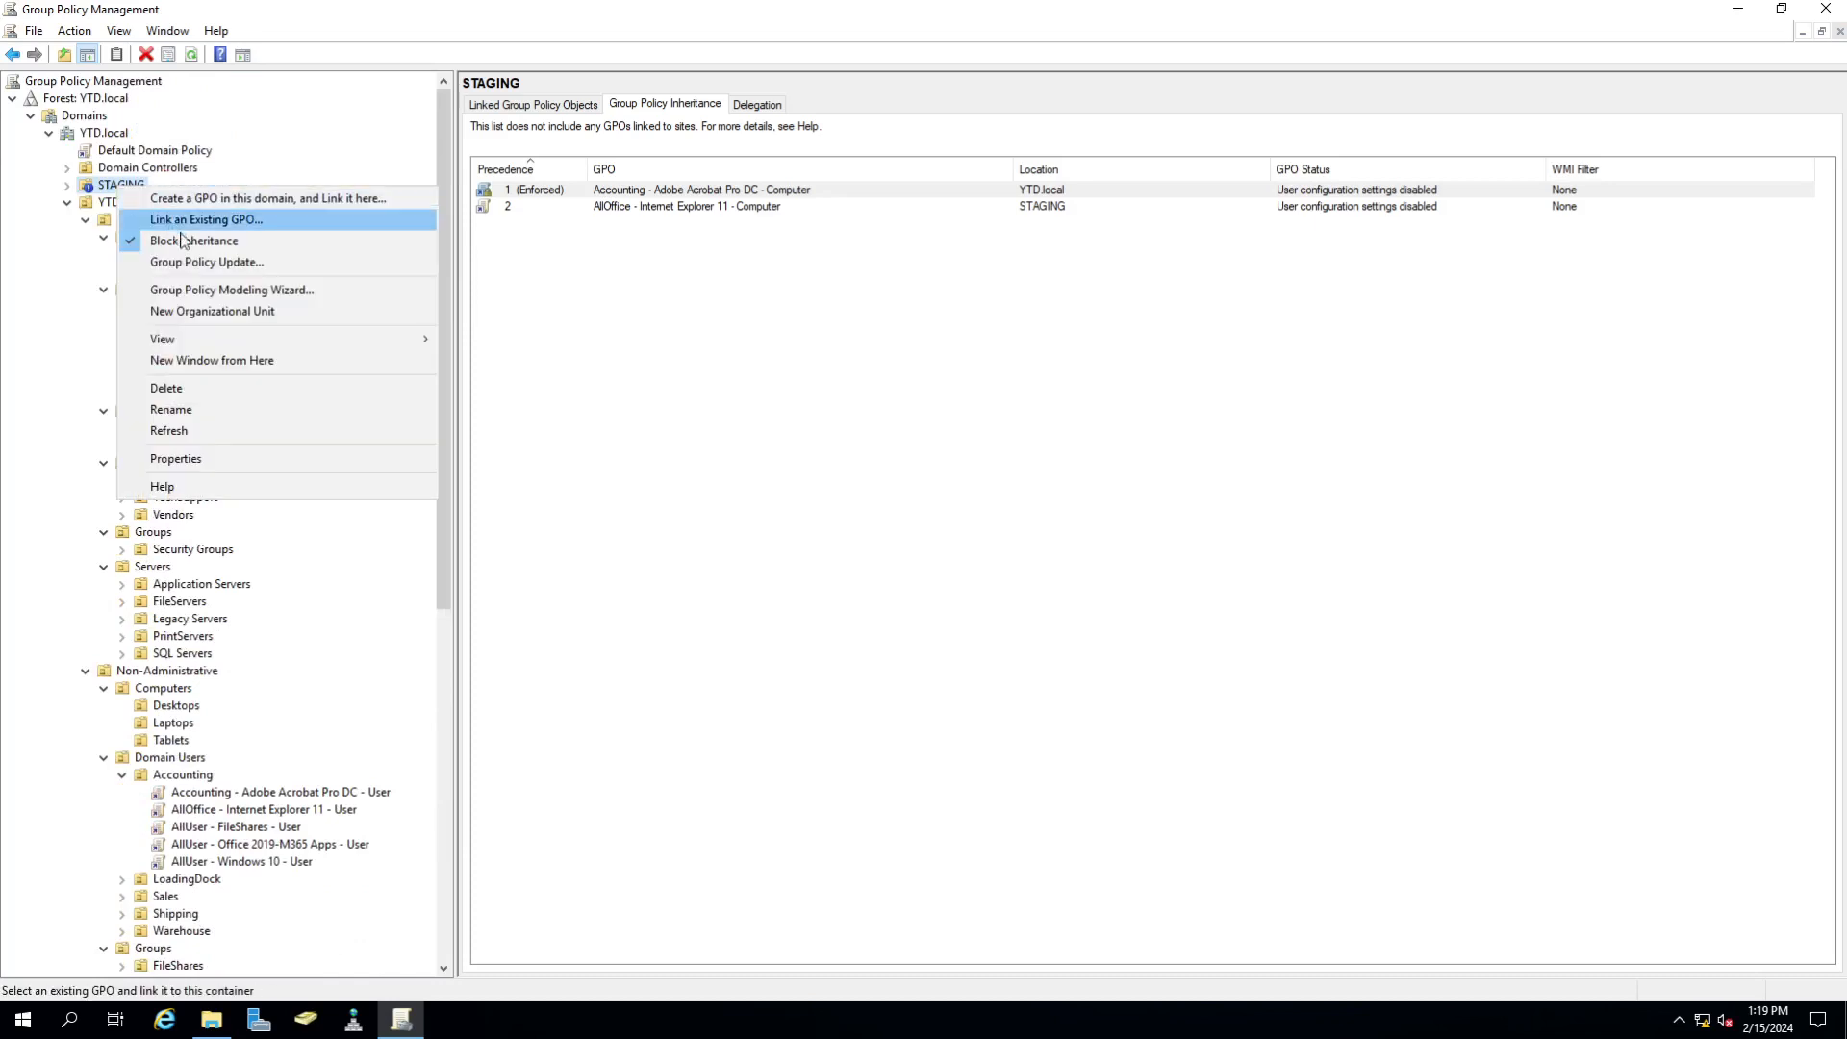
left_click(788, 377)
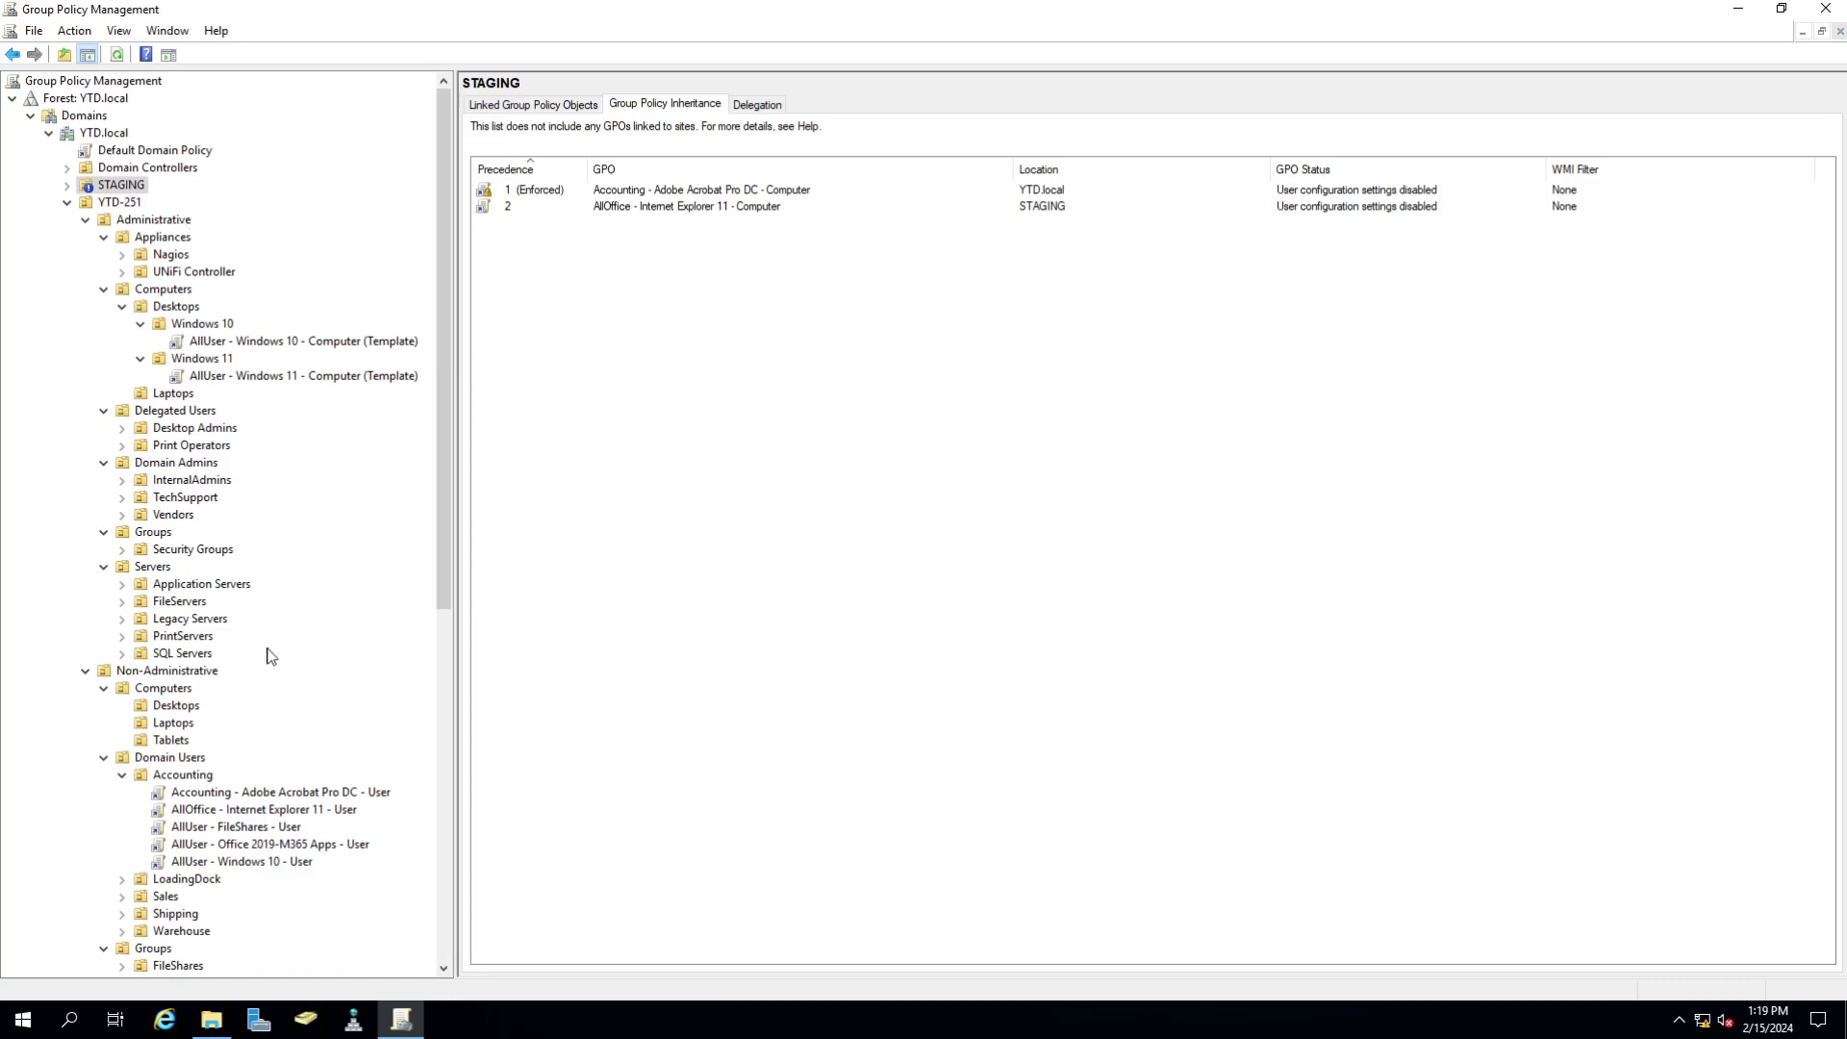
right_click(270, 826)
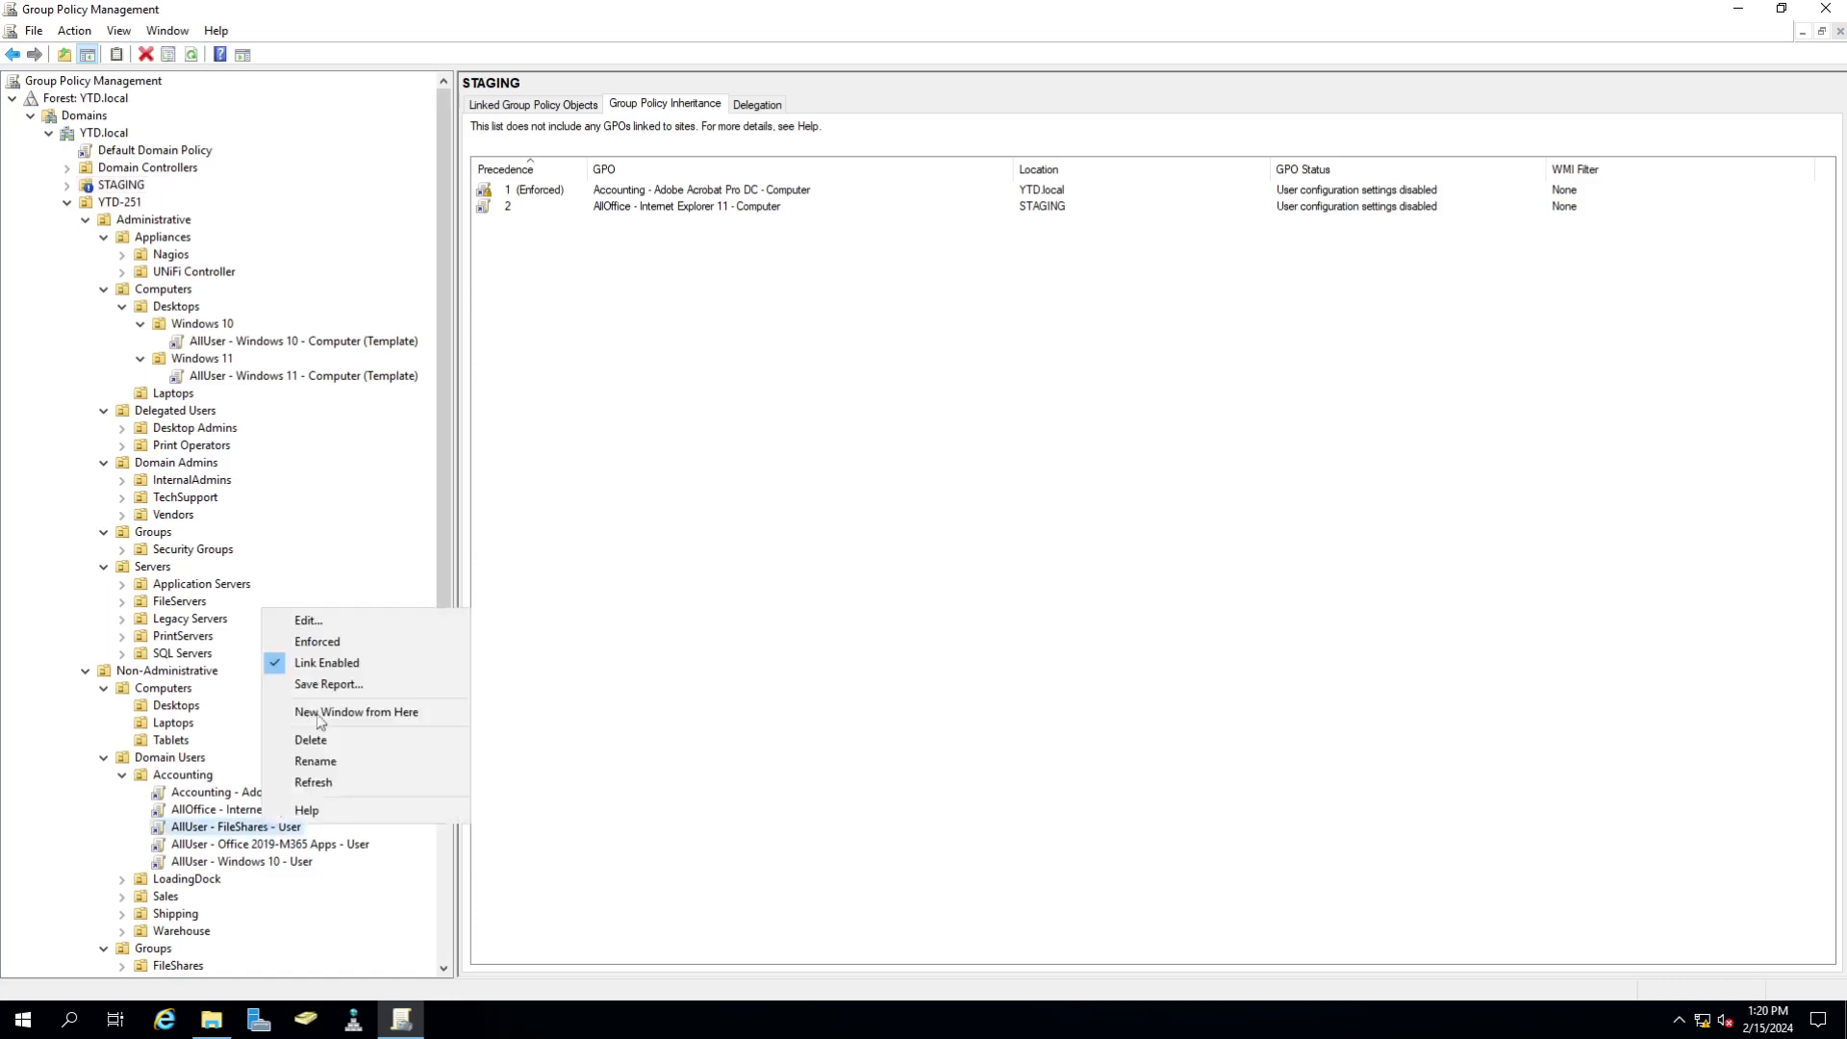
left_click(990, 794)
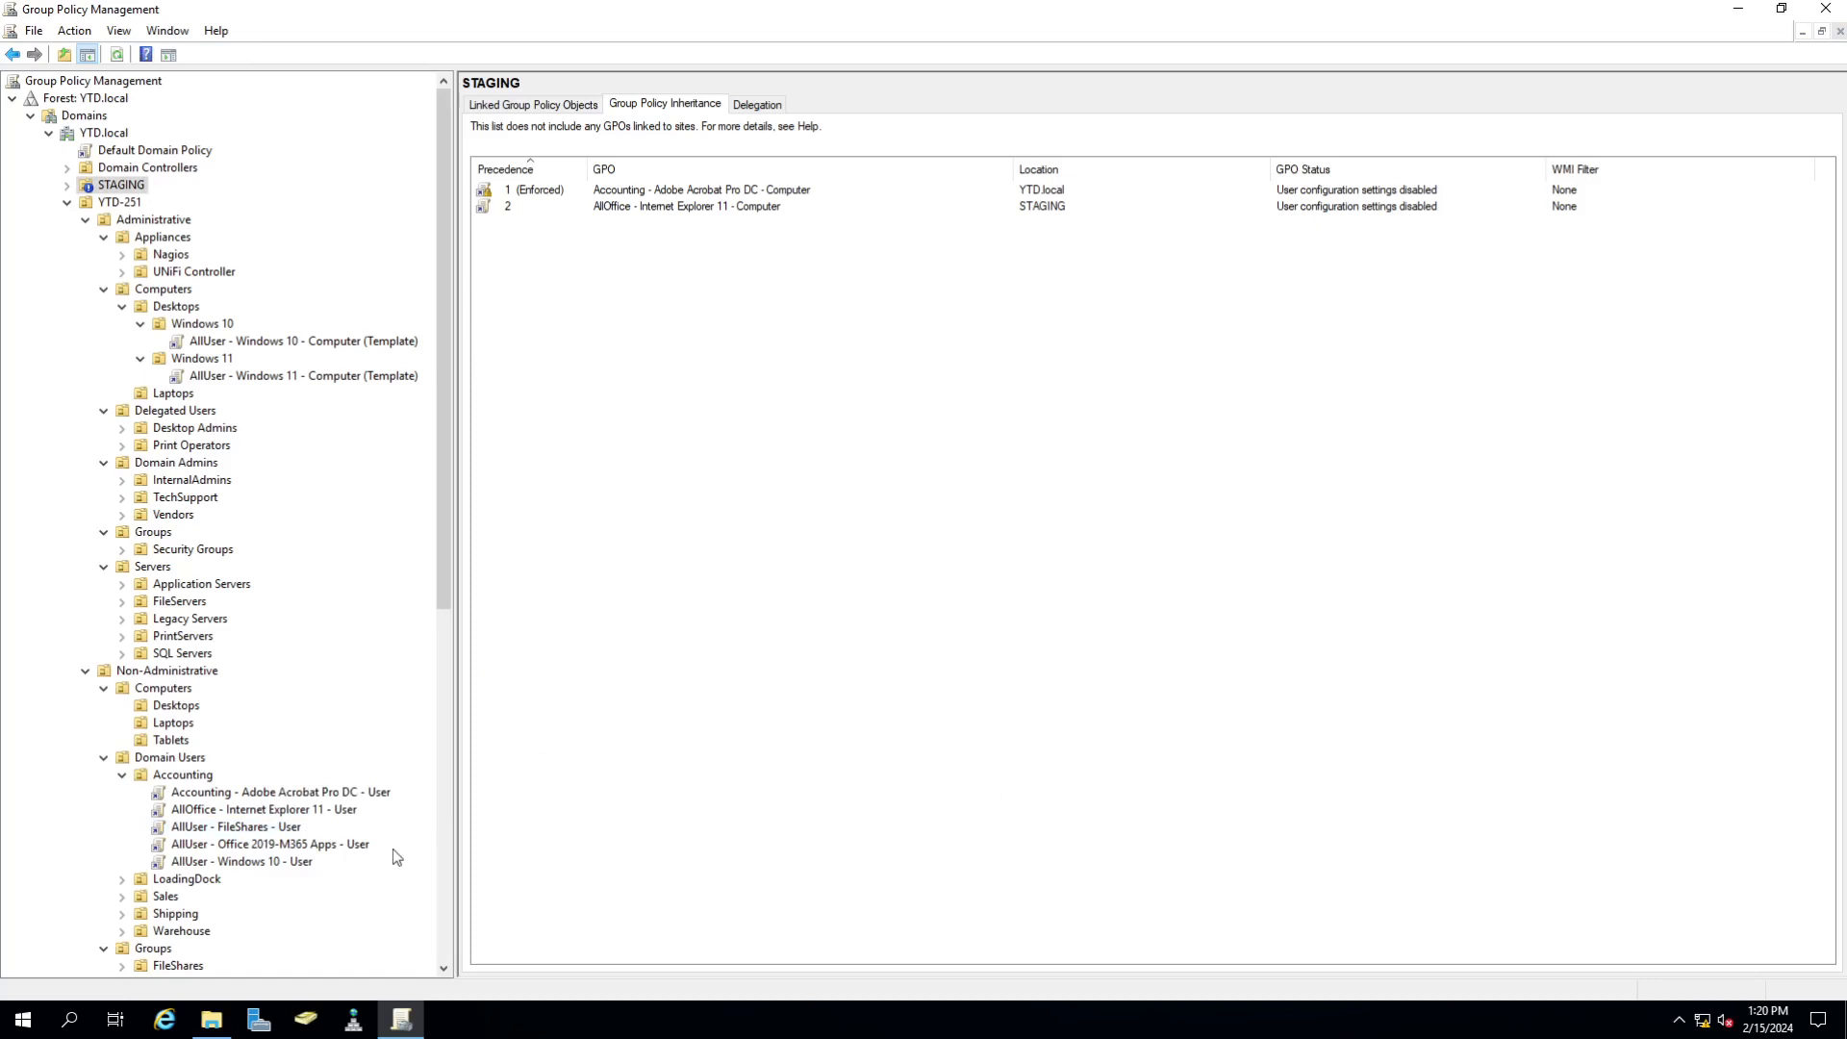
- Review the Accounting OU's inheritance list and the fully expanded settings report of its "Accounting - Adobe Acrobat Pro DC - User" link
scroll(337, 407, "down", 4)
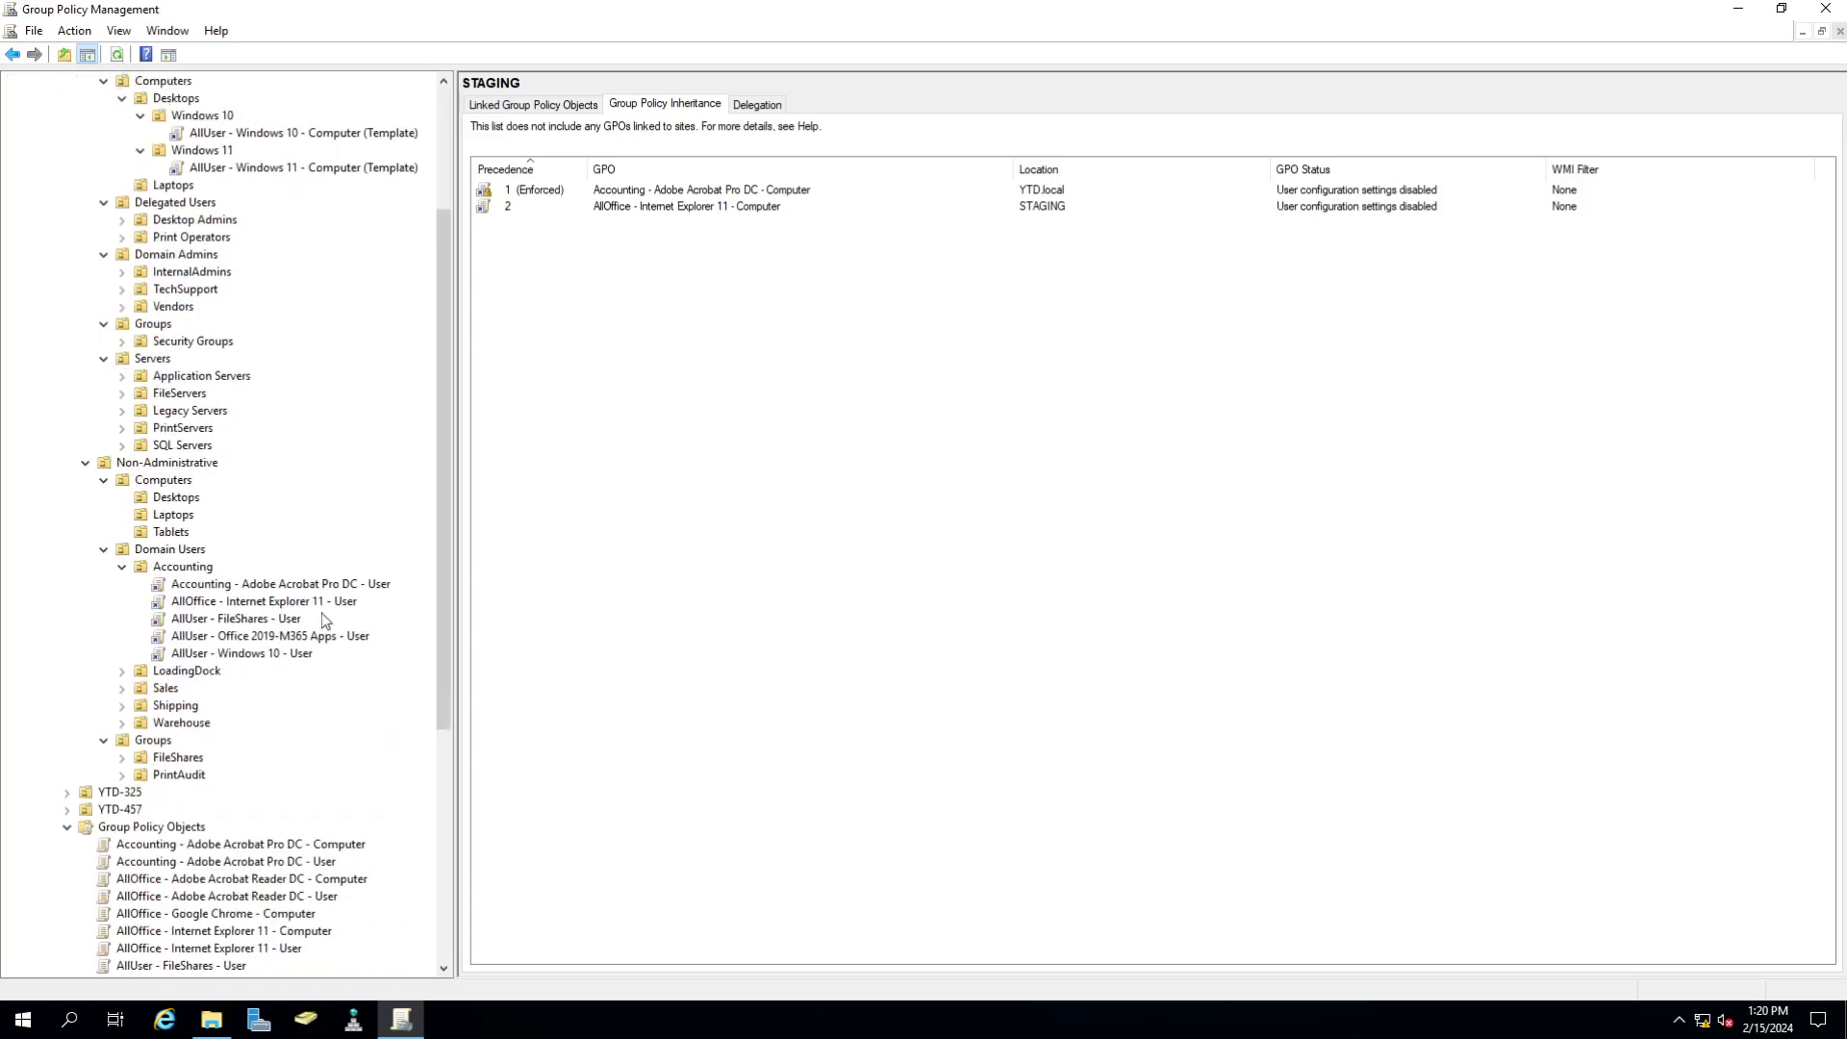
scroll(324, 635, "down", 2)
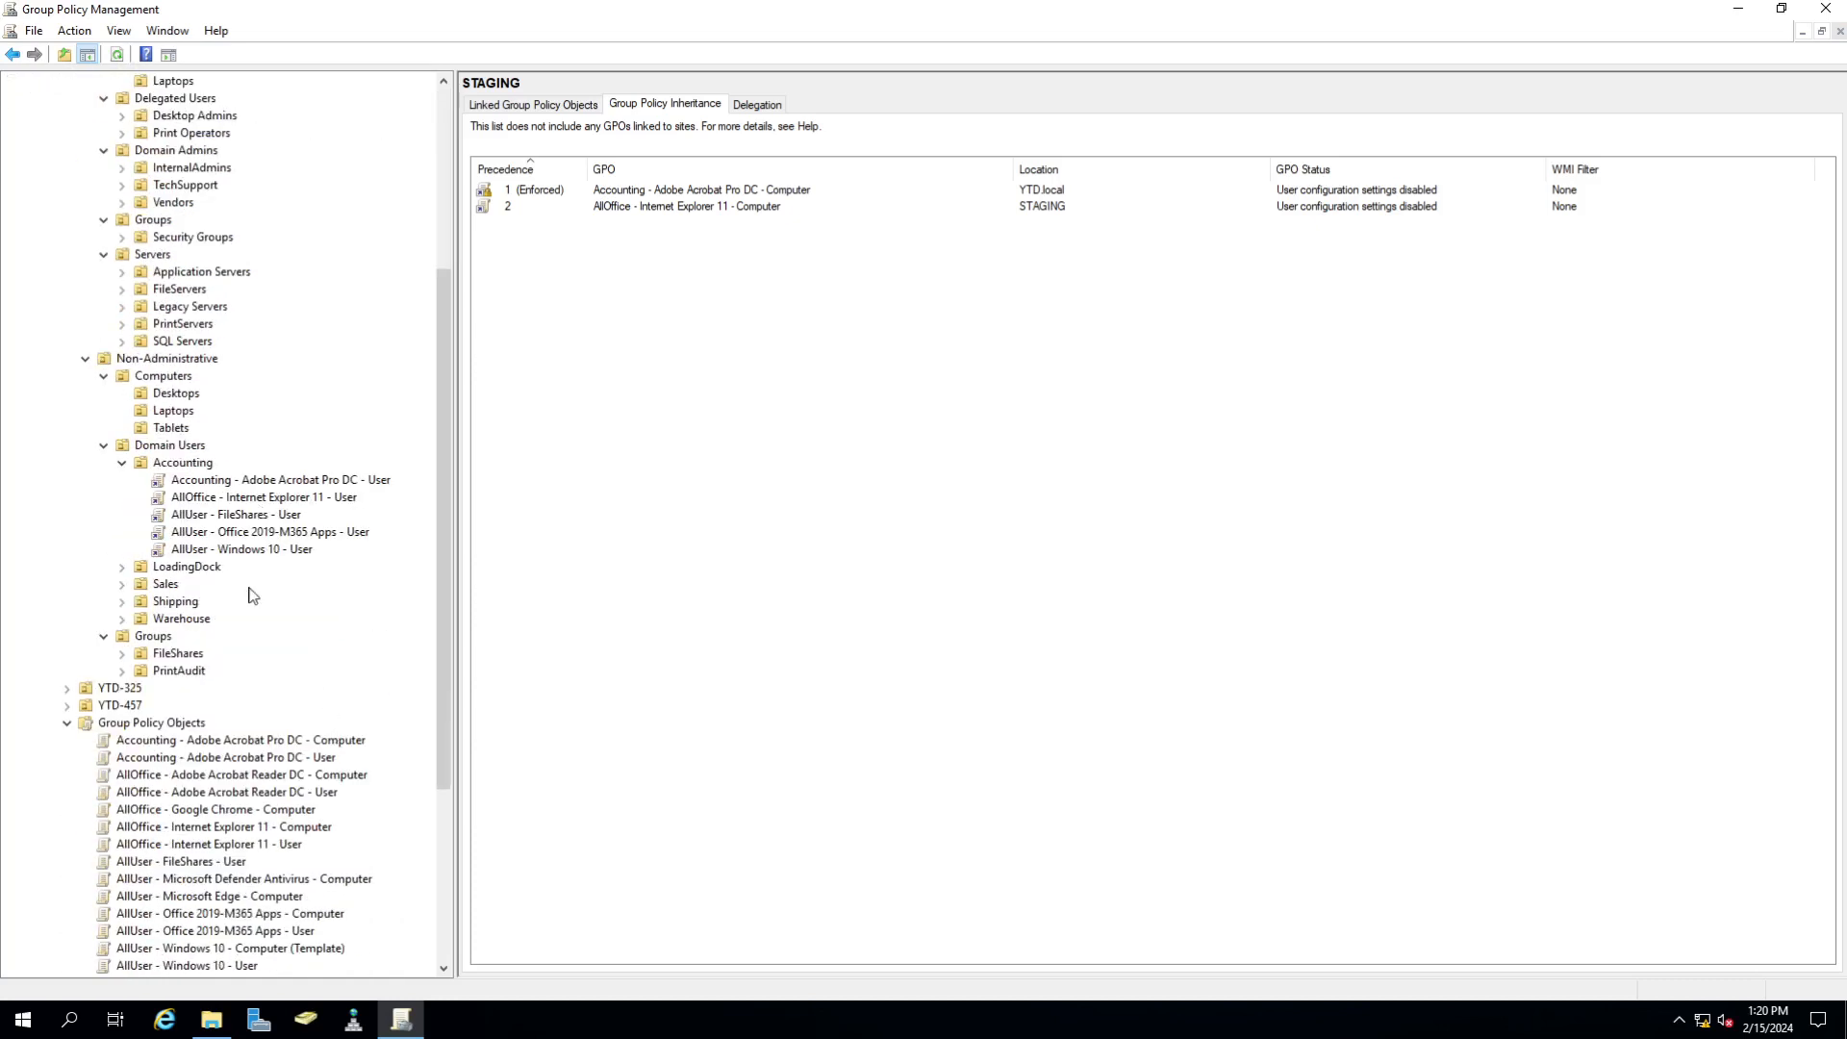
left_click(196, 466)
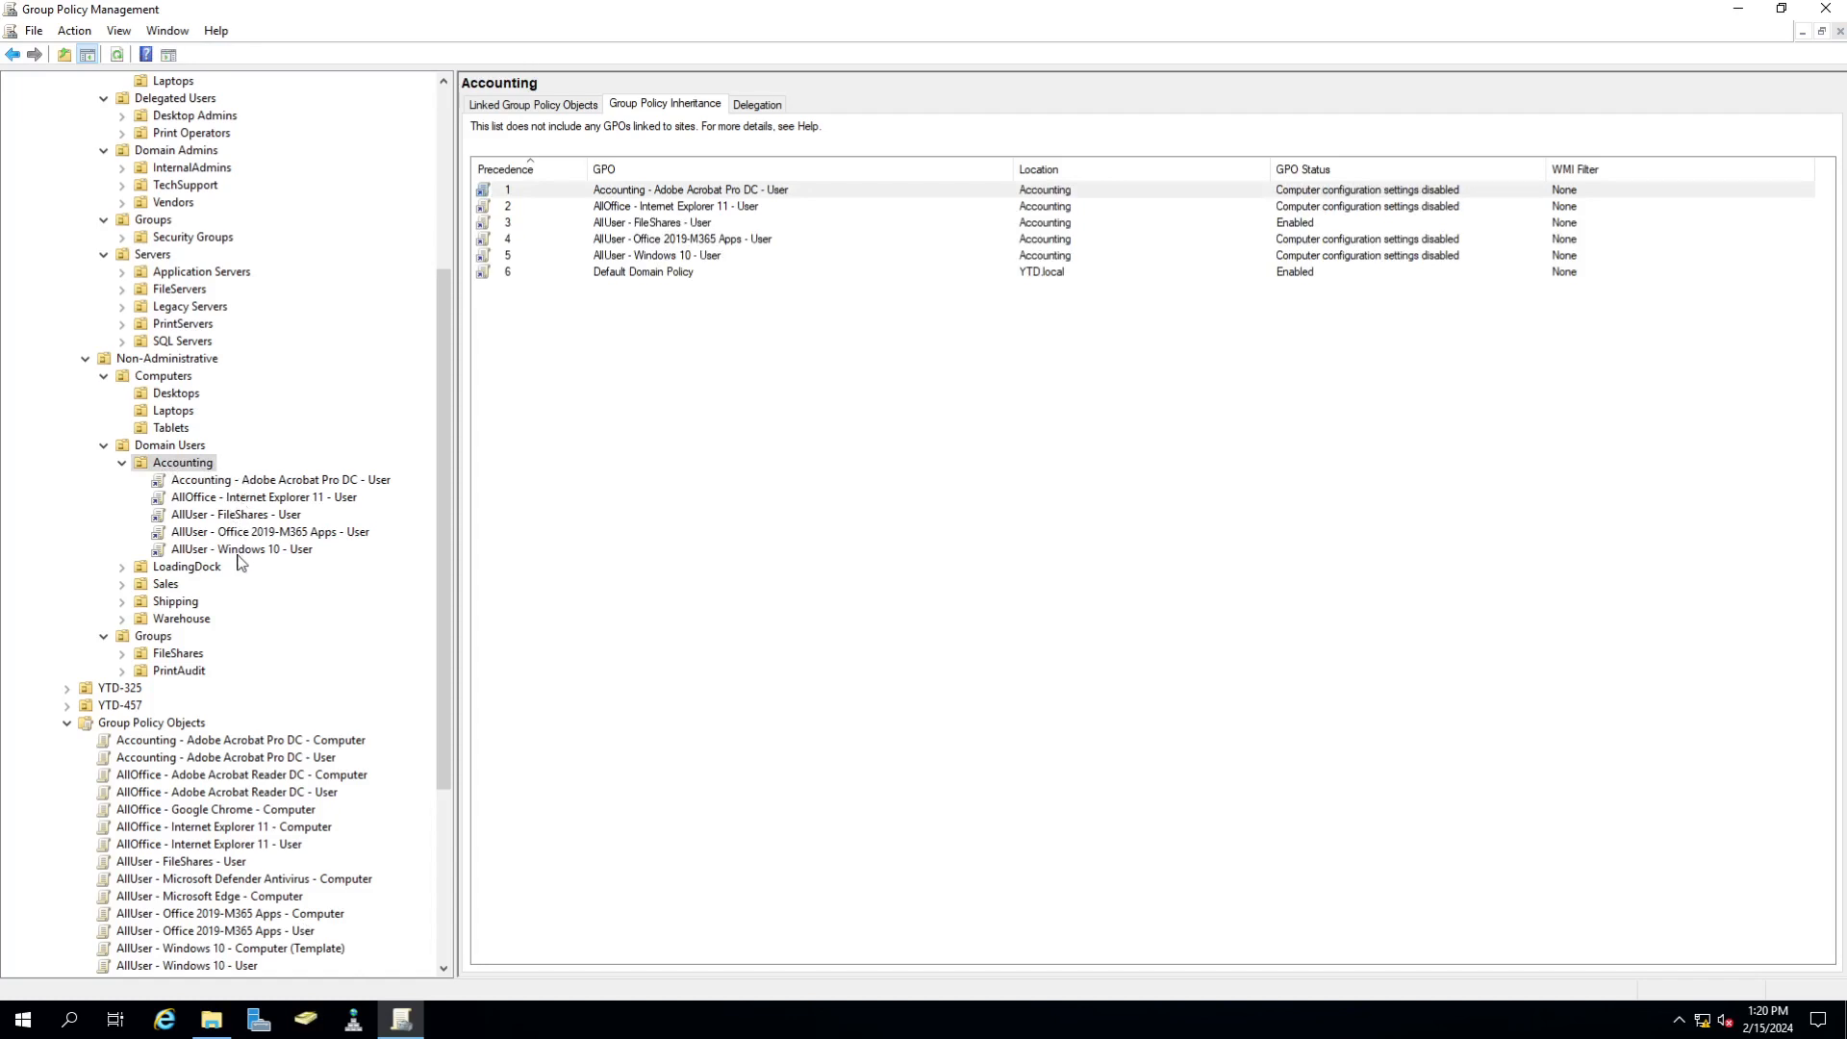
left_click(255, 483)
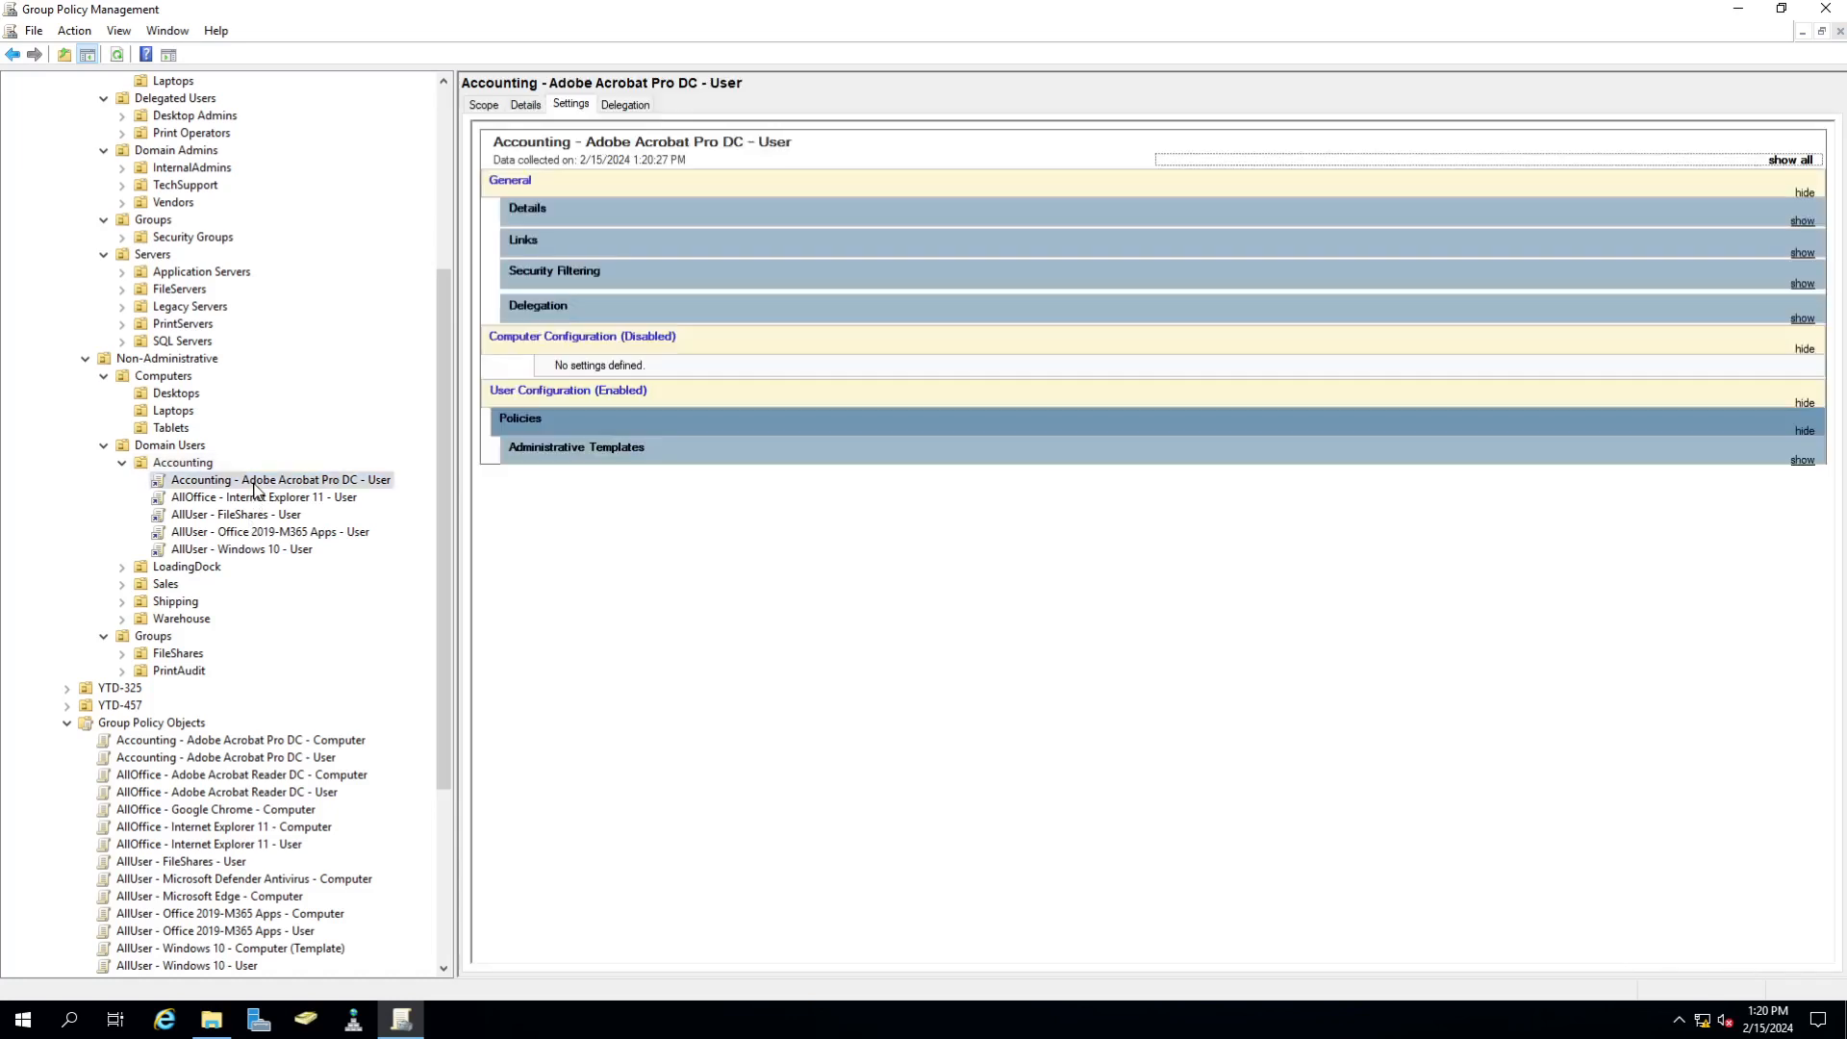
left_click(1789, 161)
scroll(1097, 565, "down", 4)
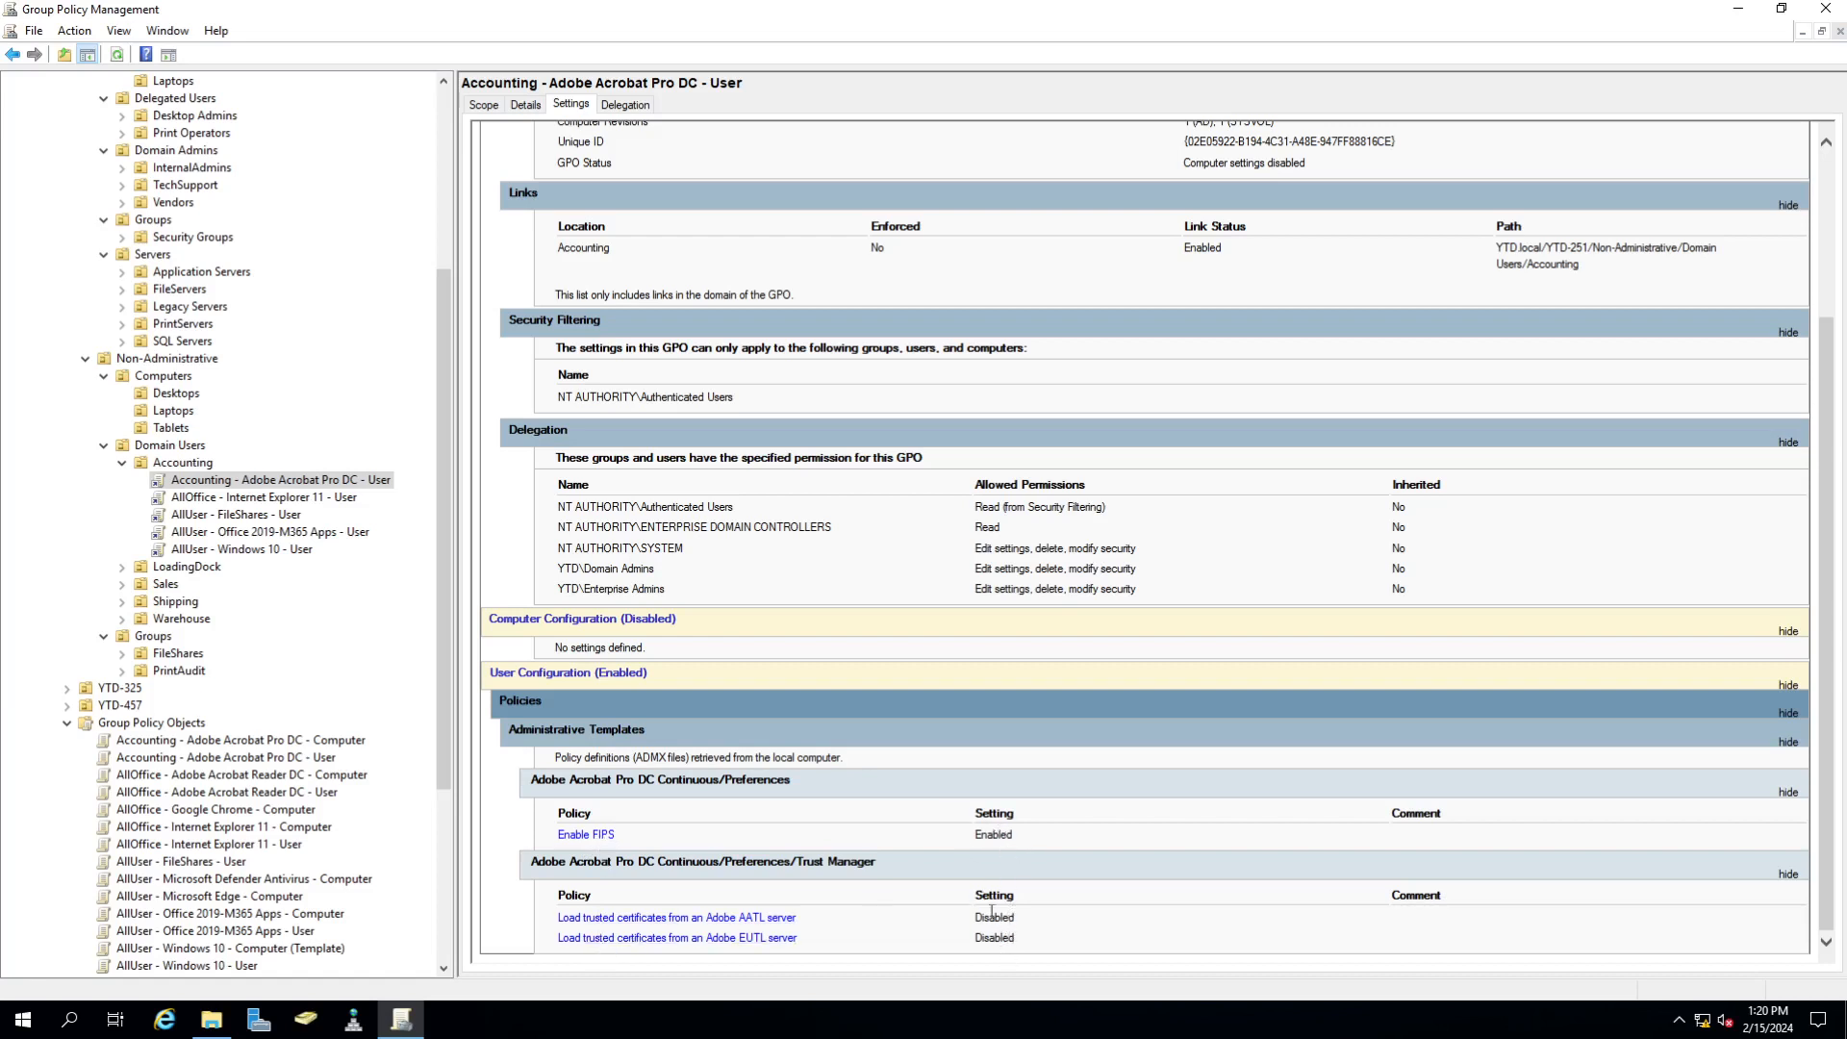
- Examine the expanded settings report of "AllOffice - Internet Explorer 11 - User" and the report of "AllUser - FileShares - User" under Accounting
left_click(253, 501)
left_click(1773, 161)
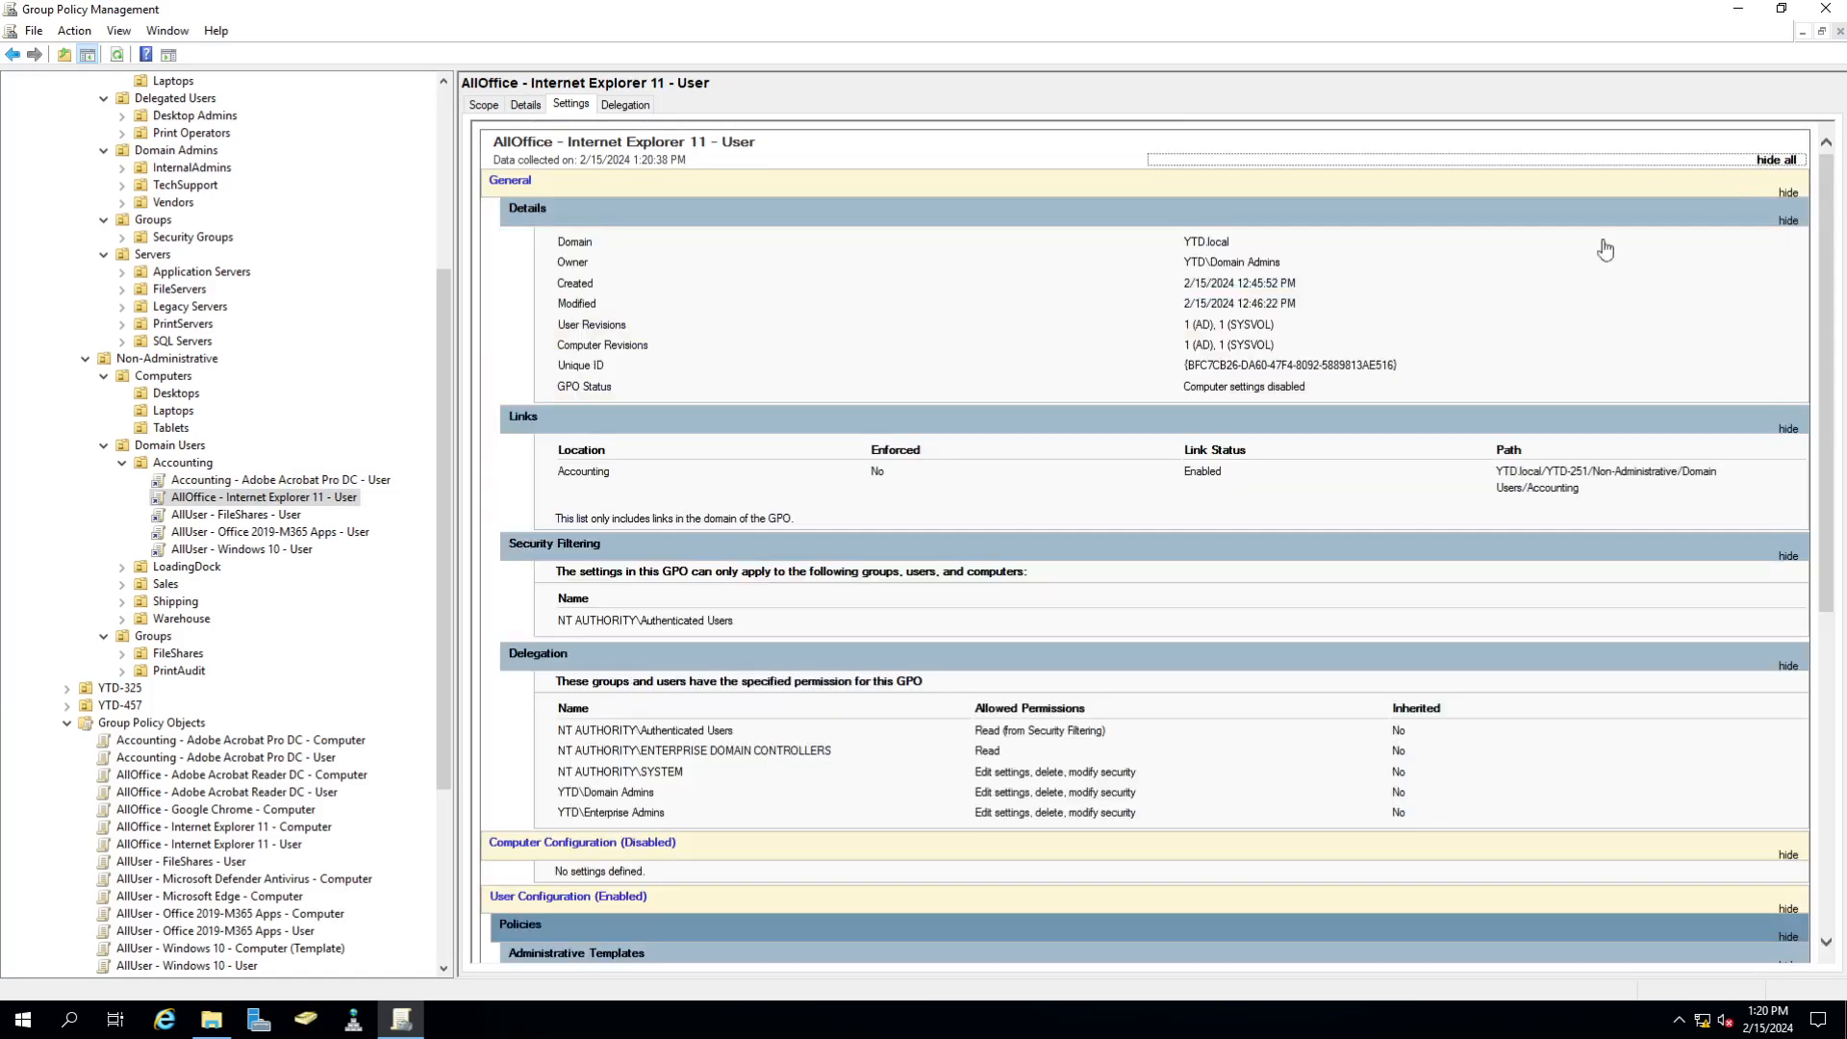
scroll(1604, 250, "down", 5)
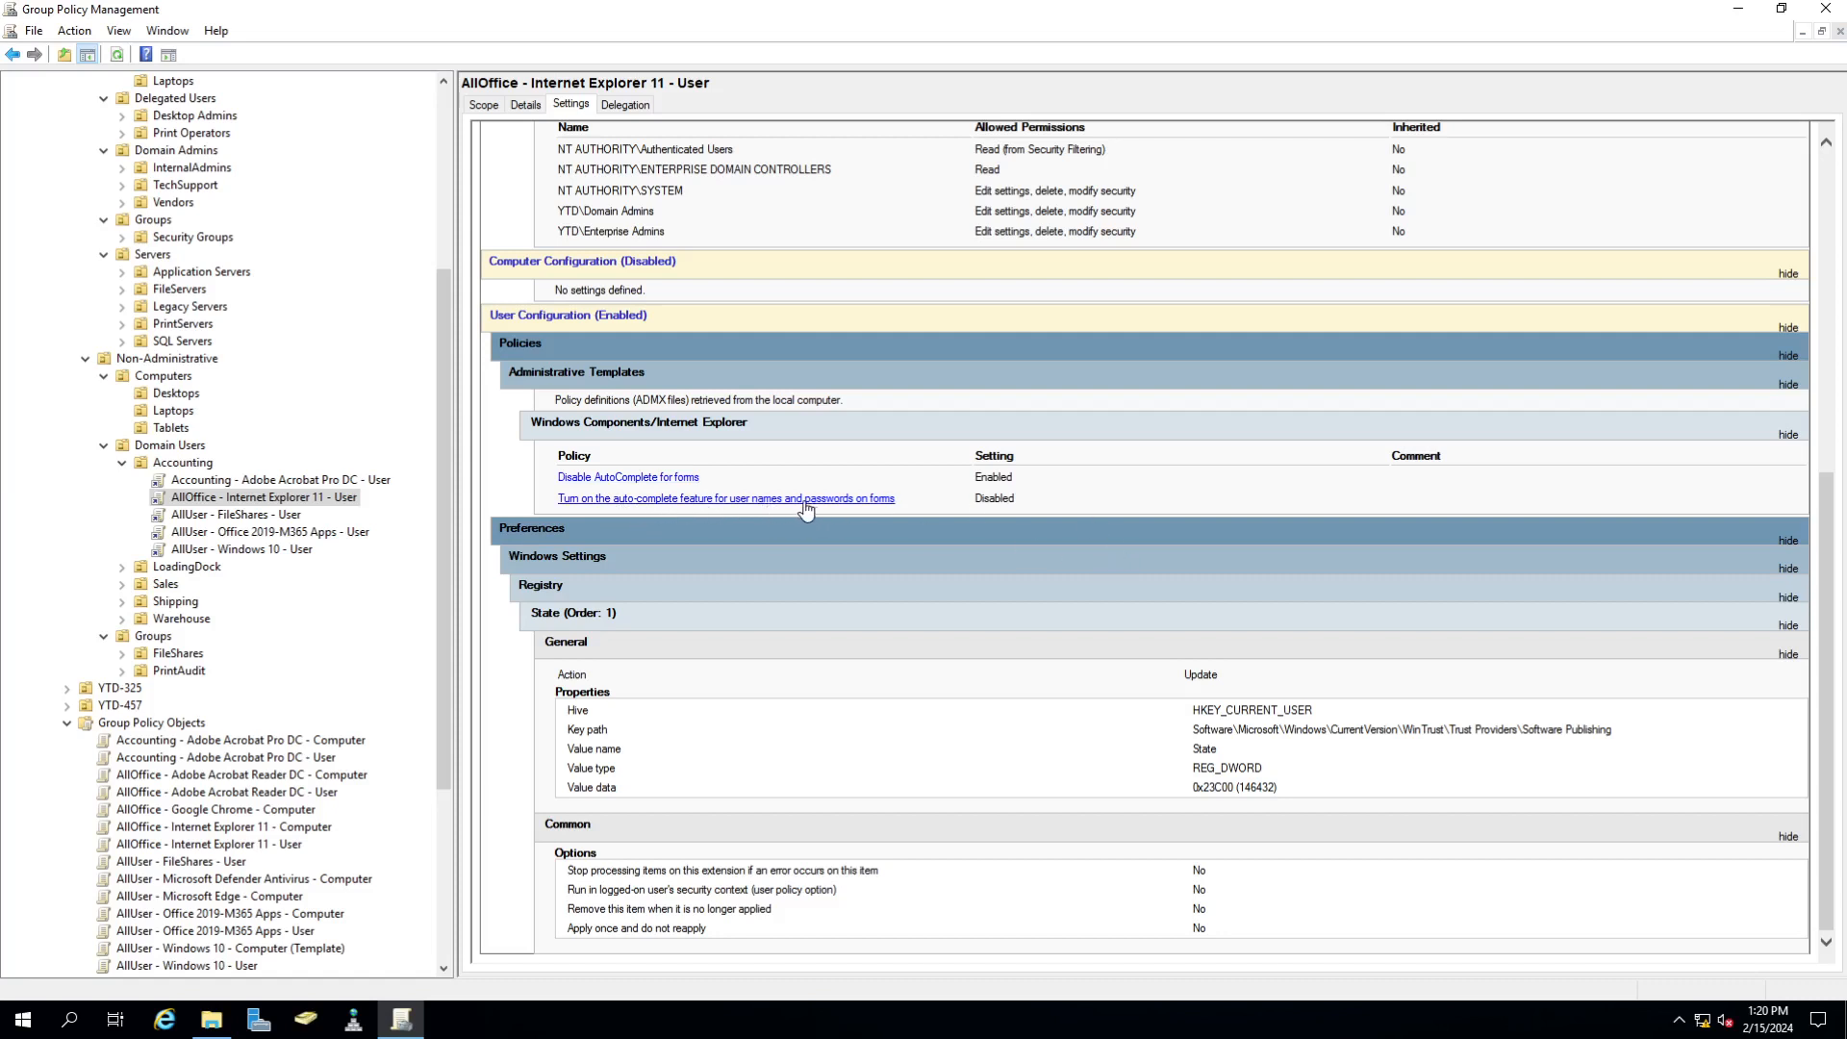
left_click(242, 518)
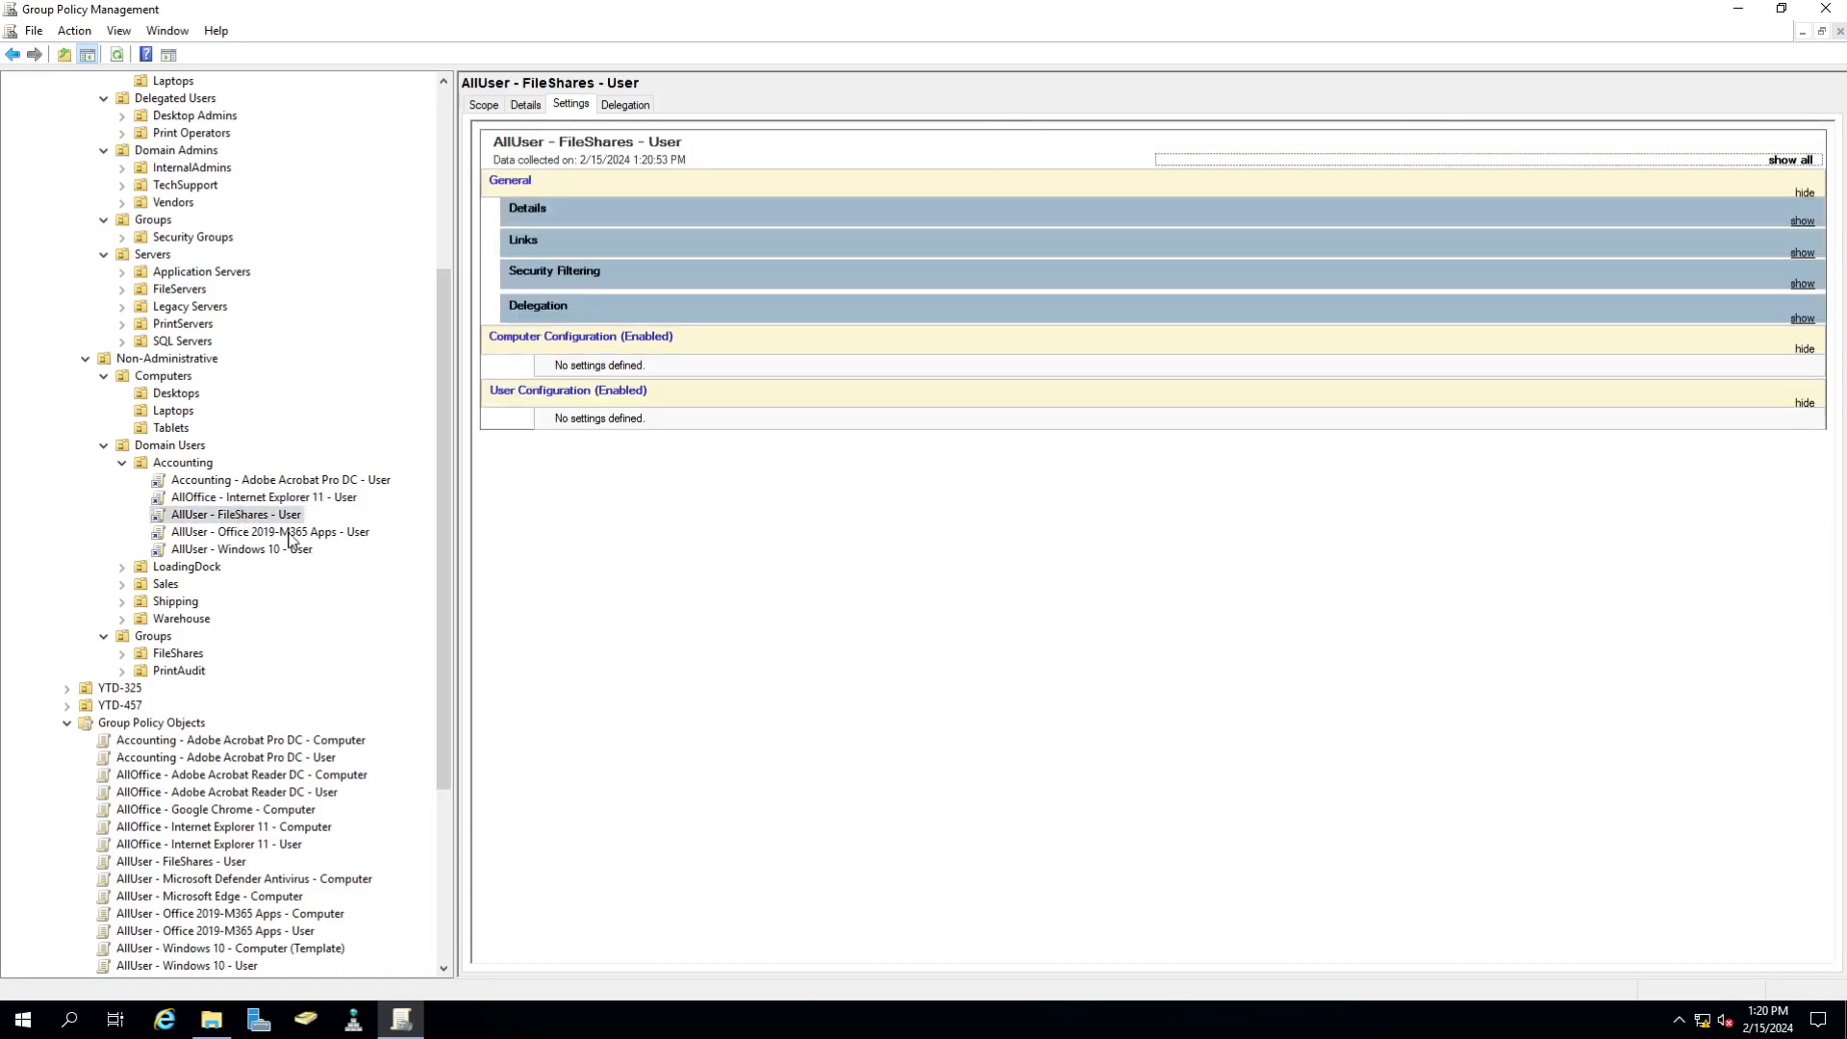
- Expand the full settings report of "AllUser - Office 2019-M365 Apps - User" and read through its Access, Excel, Outlook, PowerPoint and Word policies
left_click(290, 535)
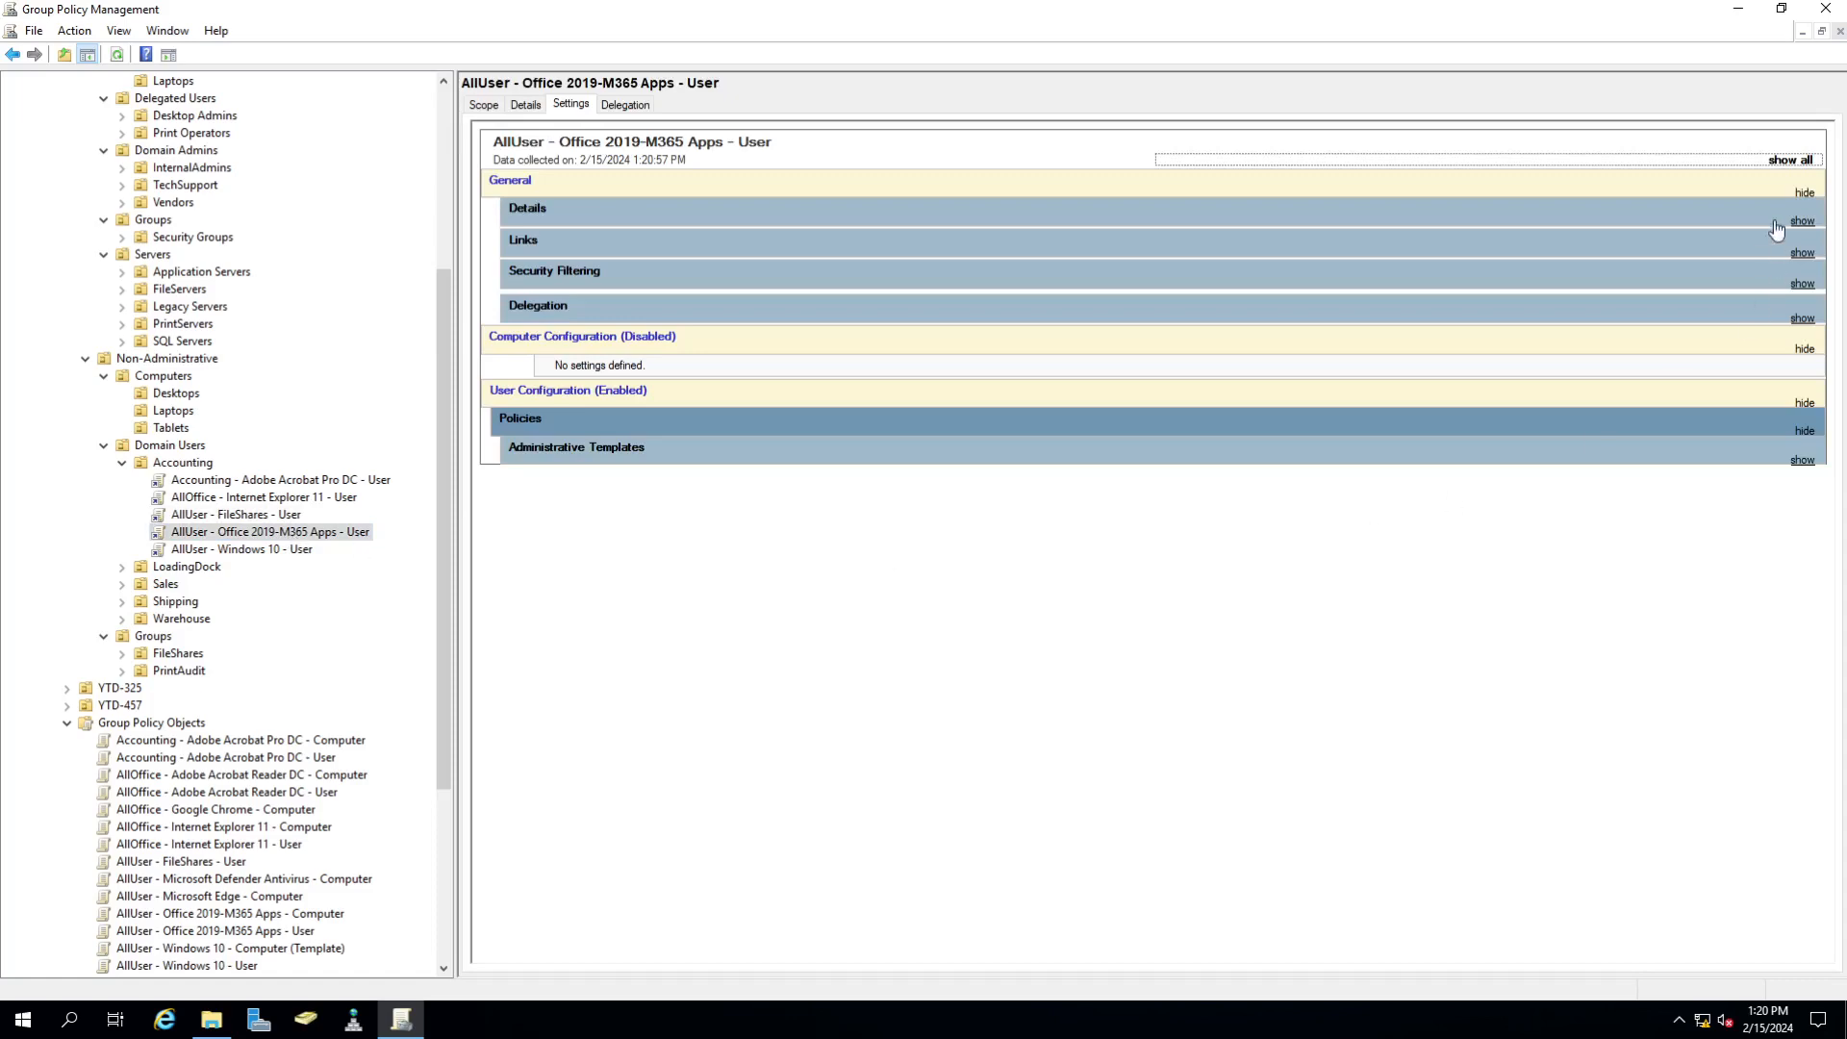
left_click(1790, 160)
scroll(1071, 610, "down", 10)
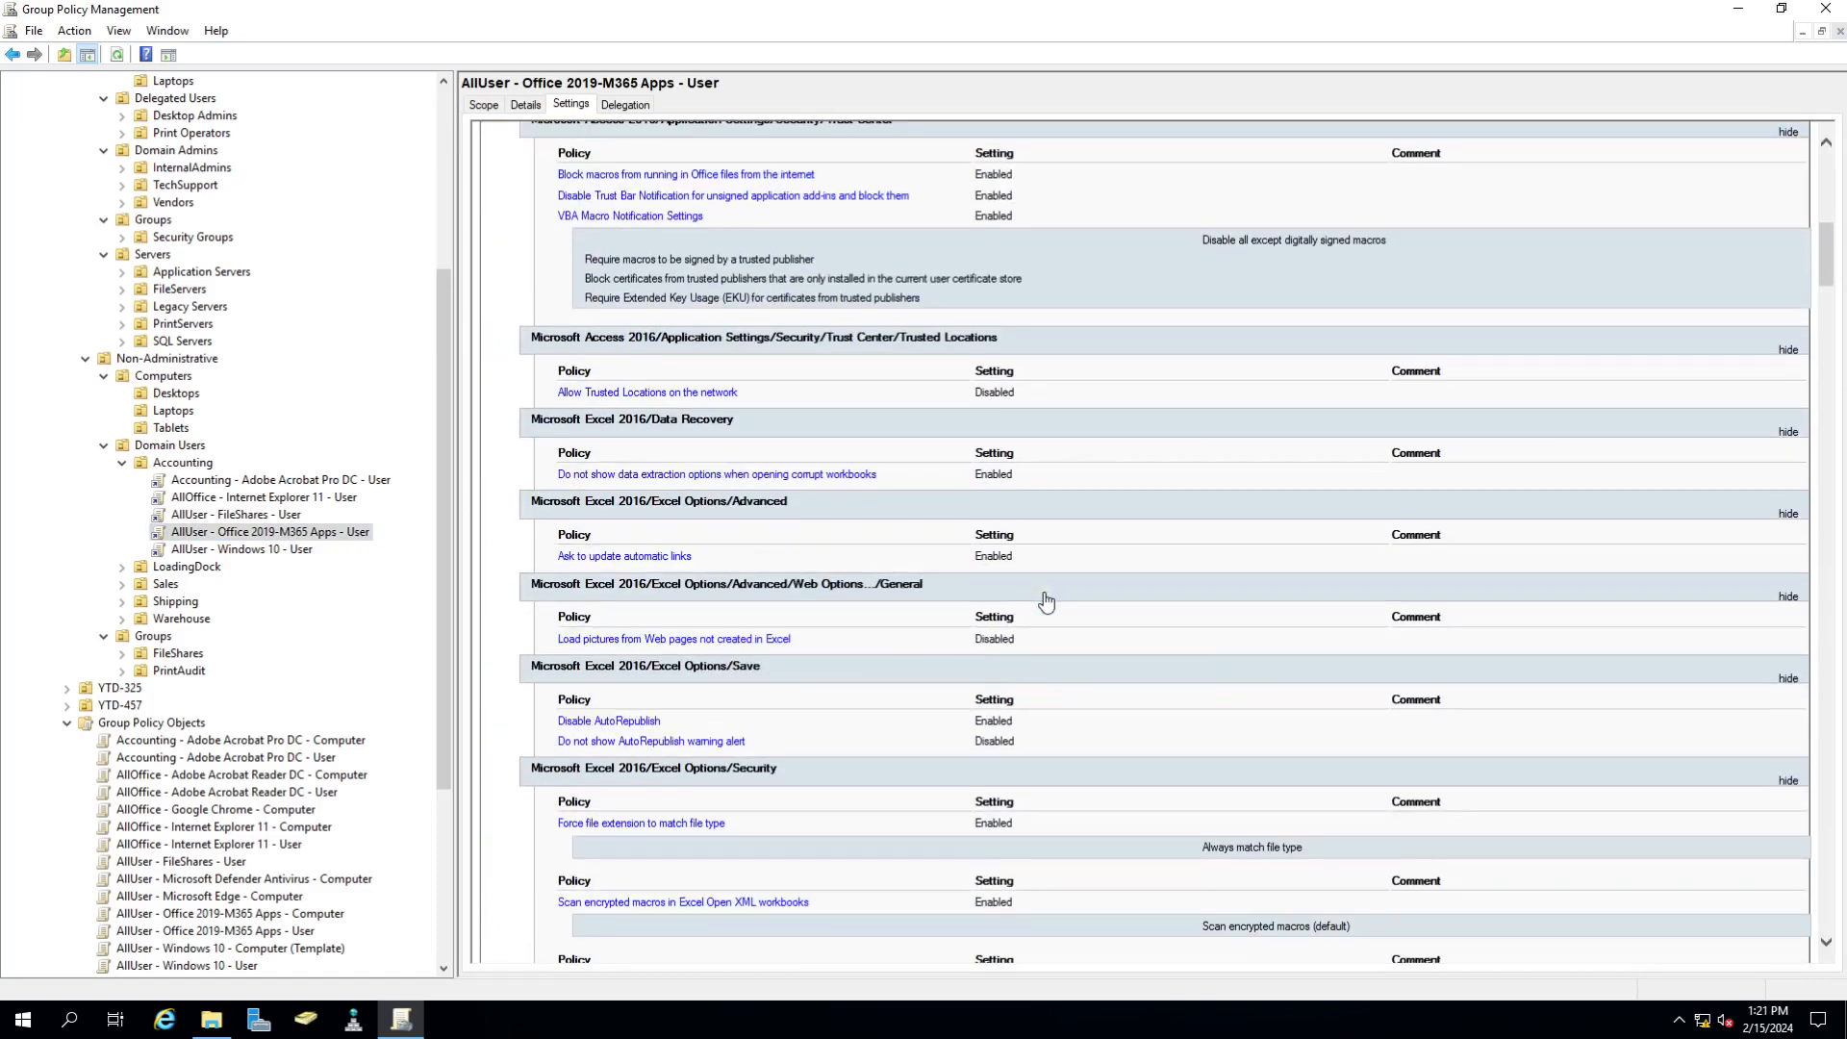
scroll(1046, 597, "up", 3)
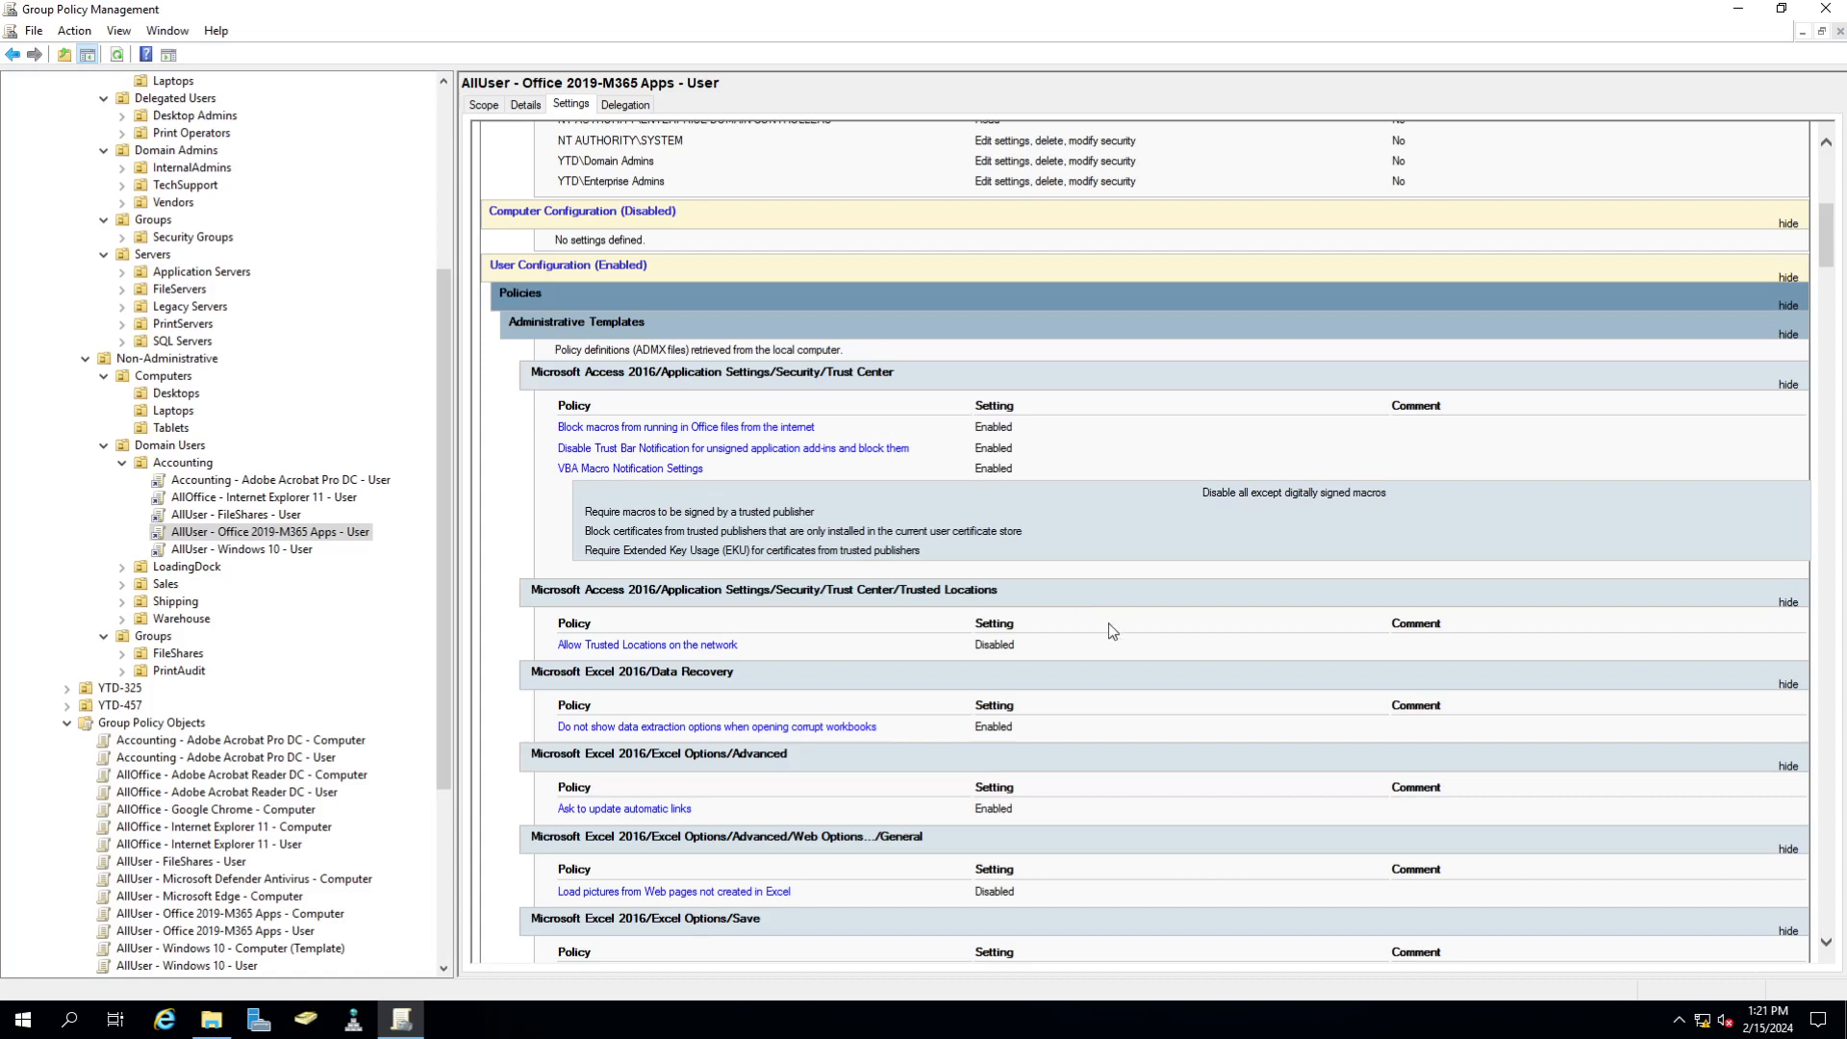
scroll(1178, 717, "down", 1)
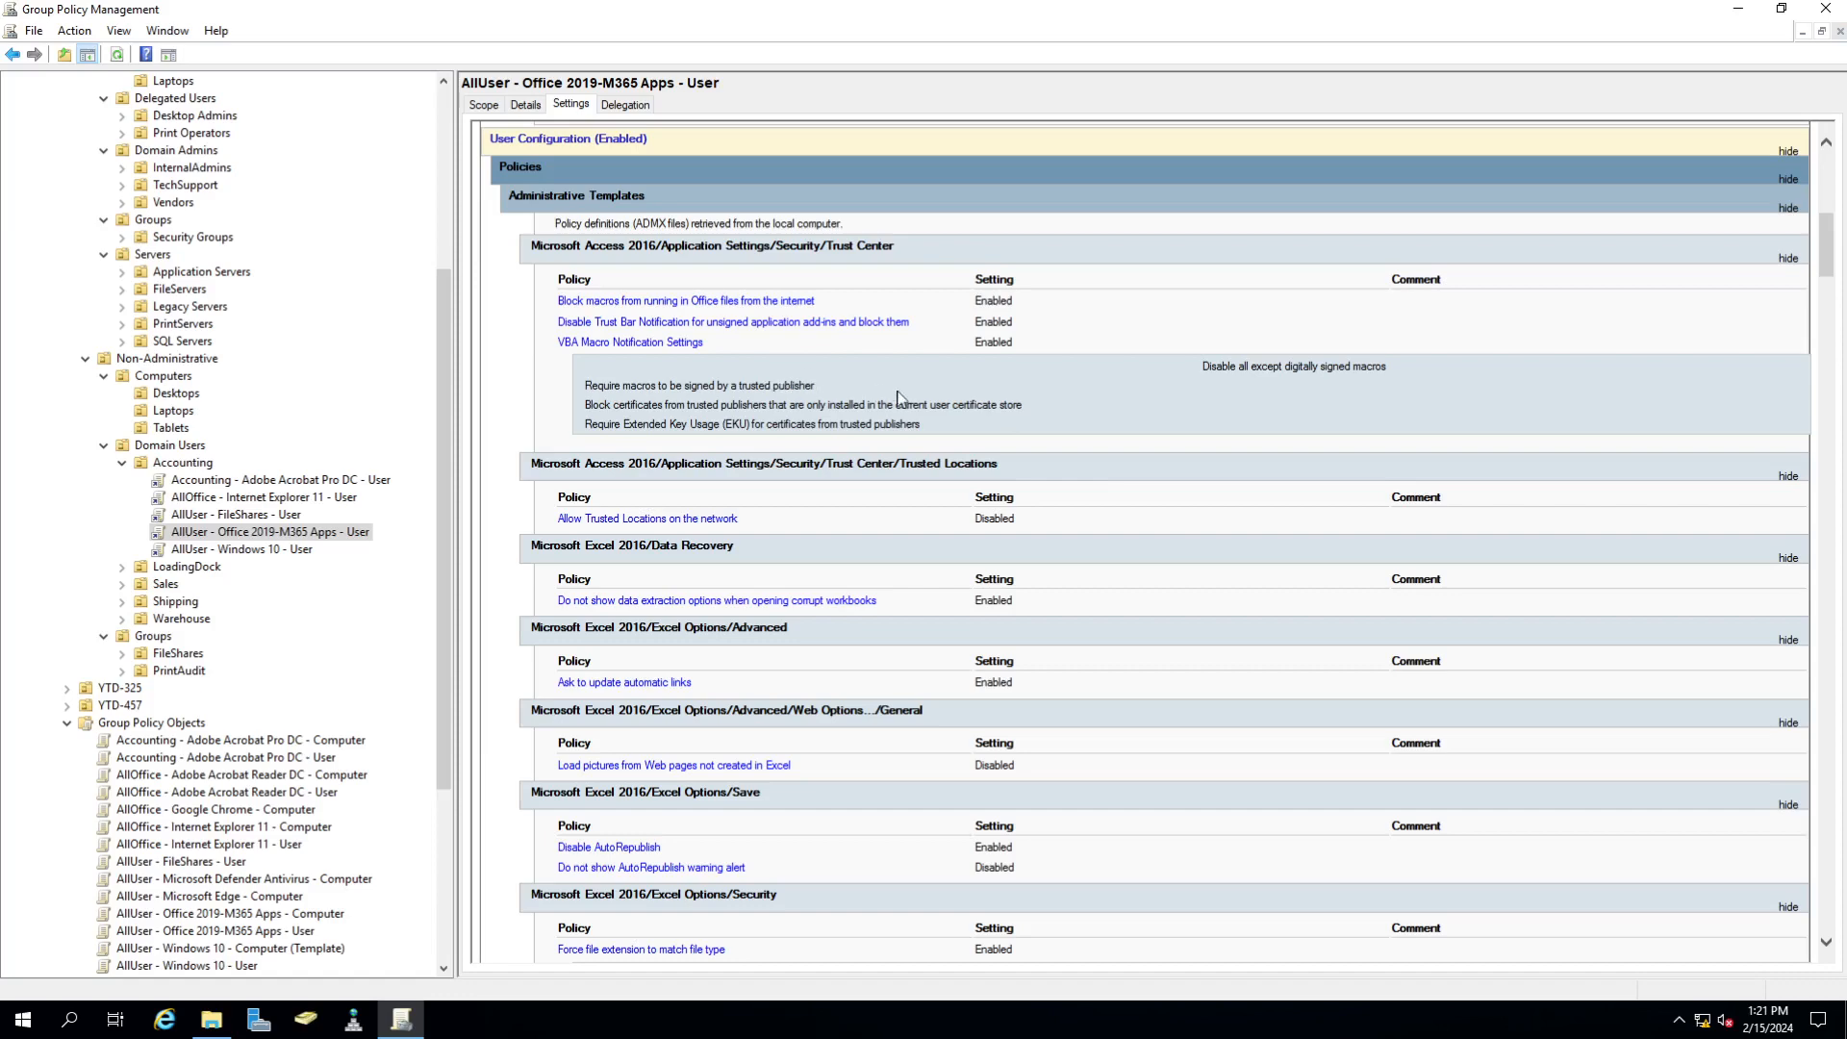
scroll(878, 590, "down", 4)
scroll(1035, 389, "down", 4)
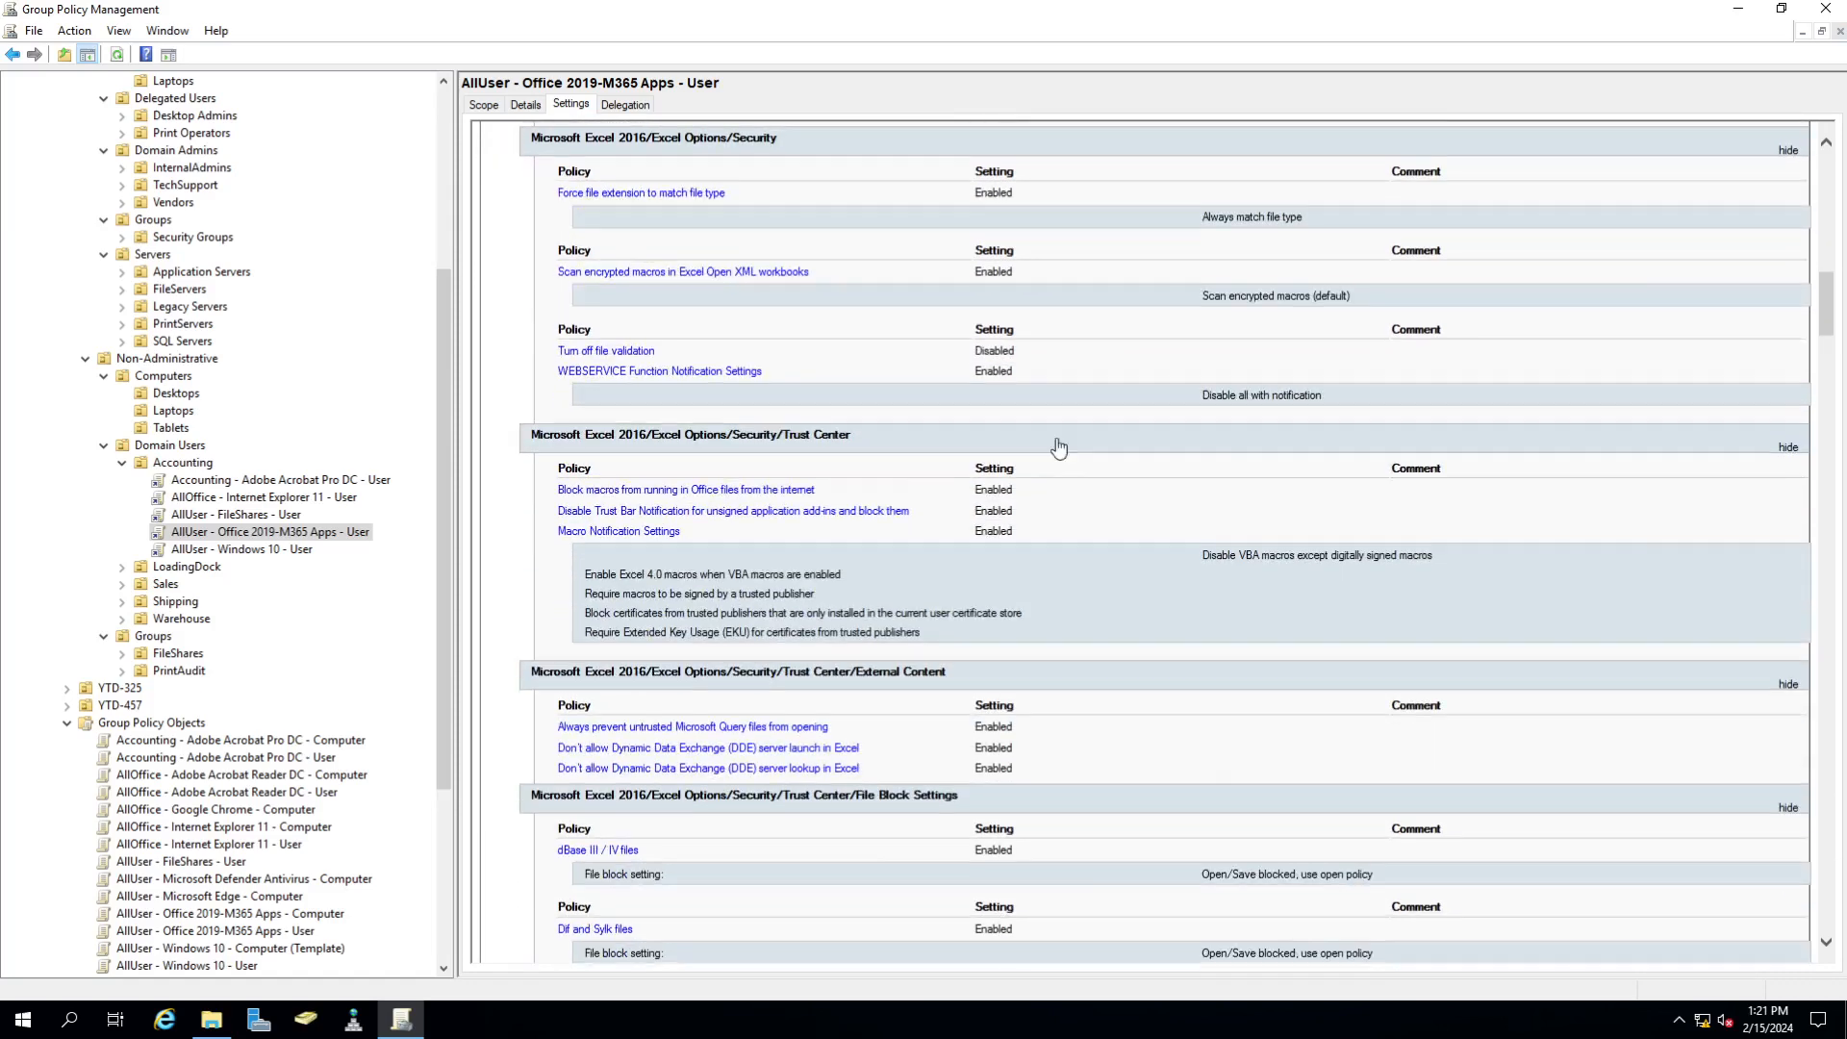
scroll(1274, 711, "down", 13)
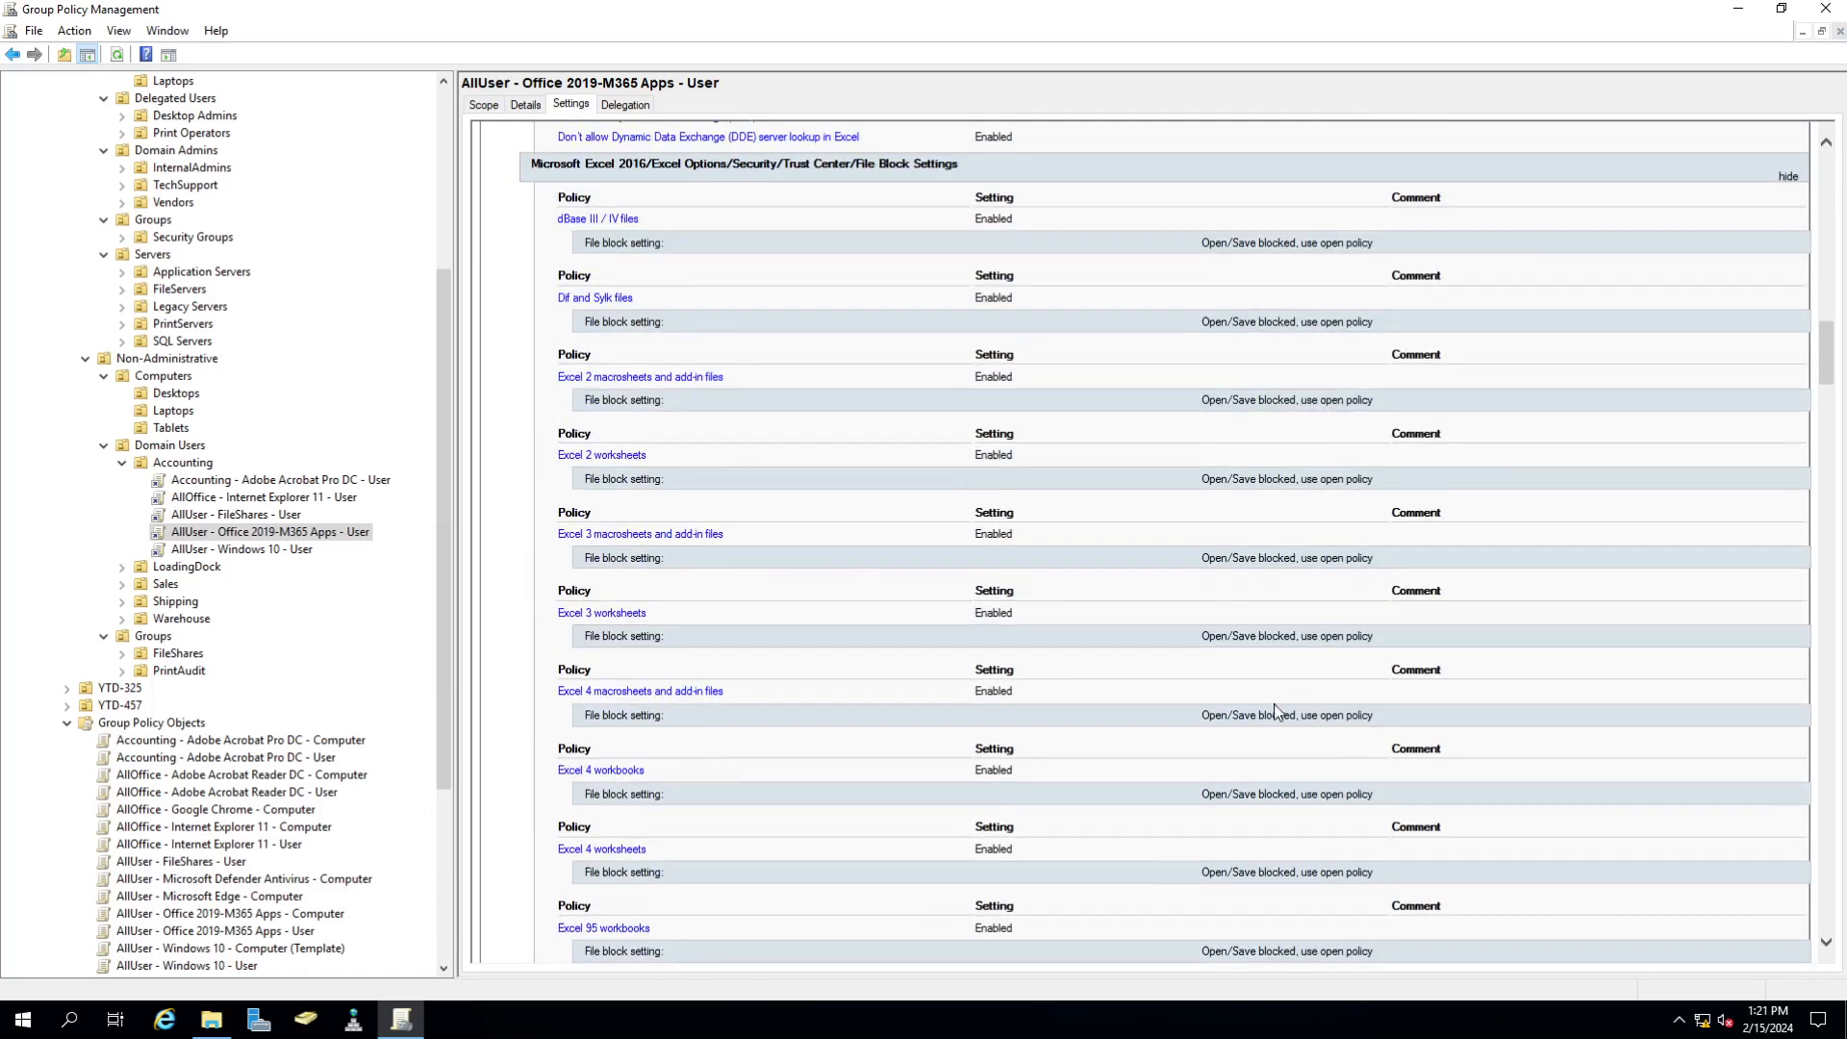
scroll(1219, 606, "down", 10)
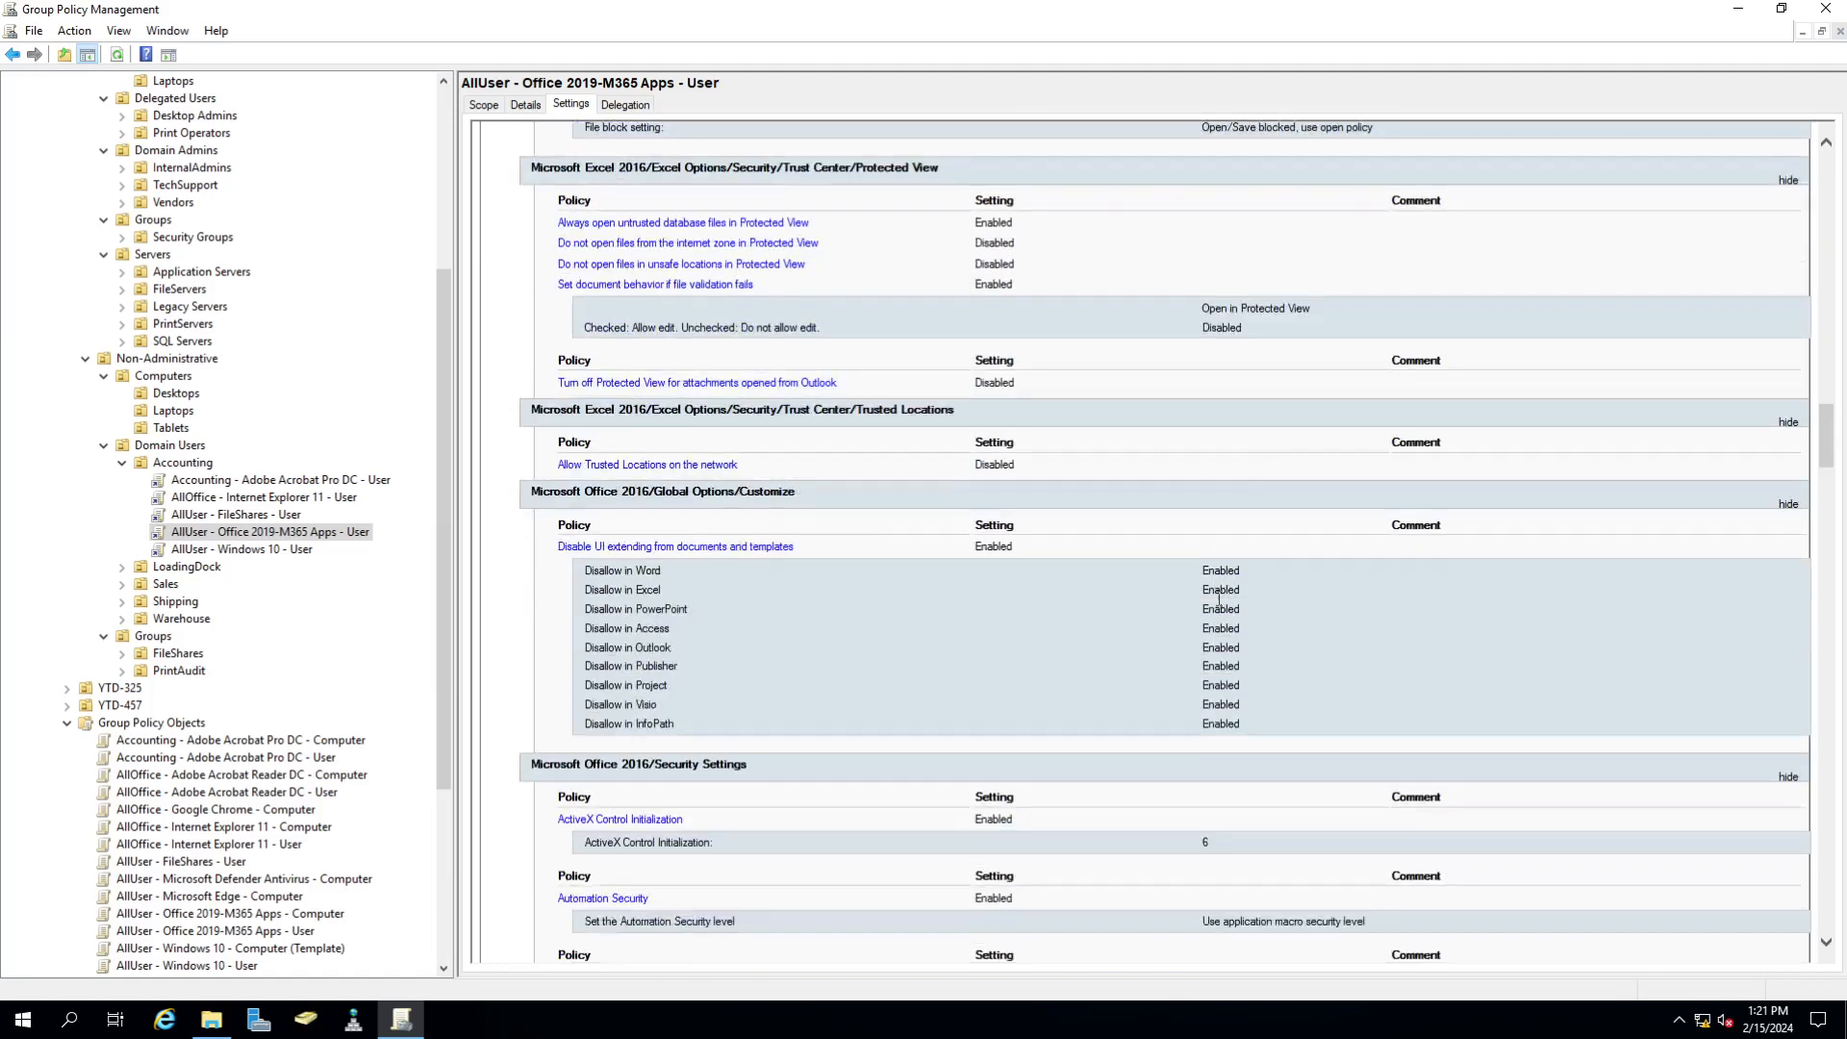
scroll(1217, 599, "down", 8)
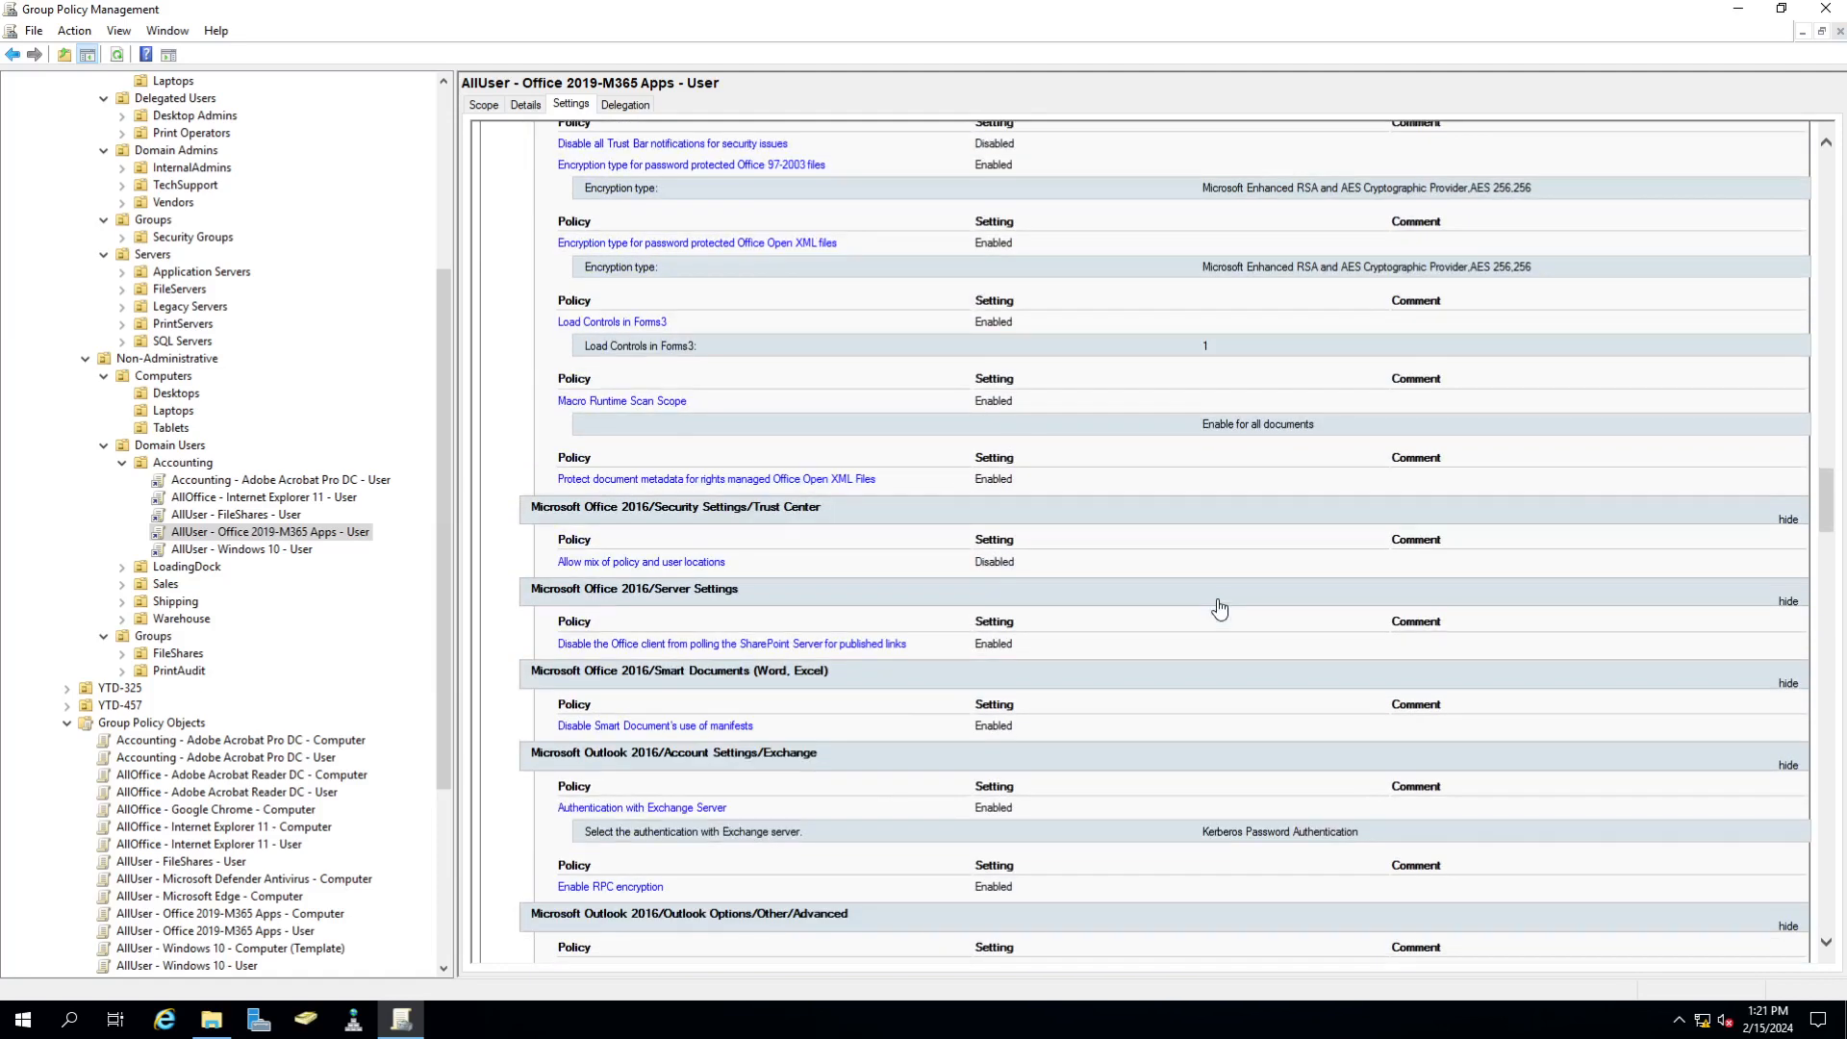
scroll(1217, 606, "down", 13)
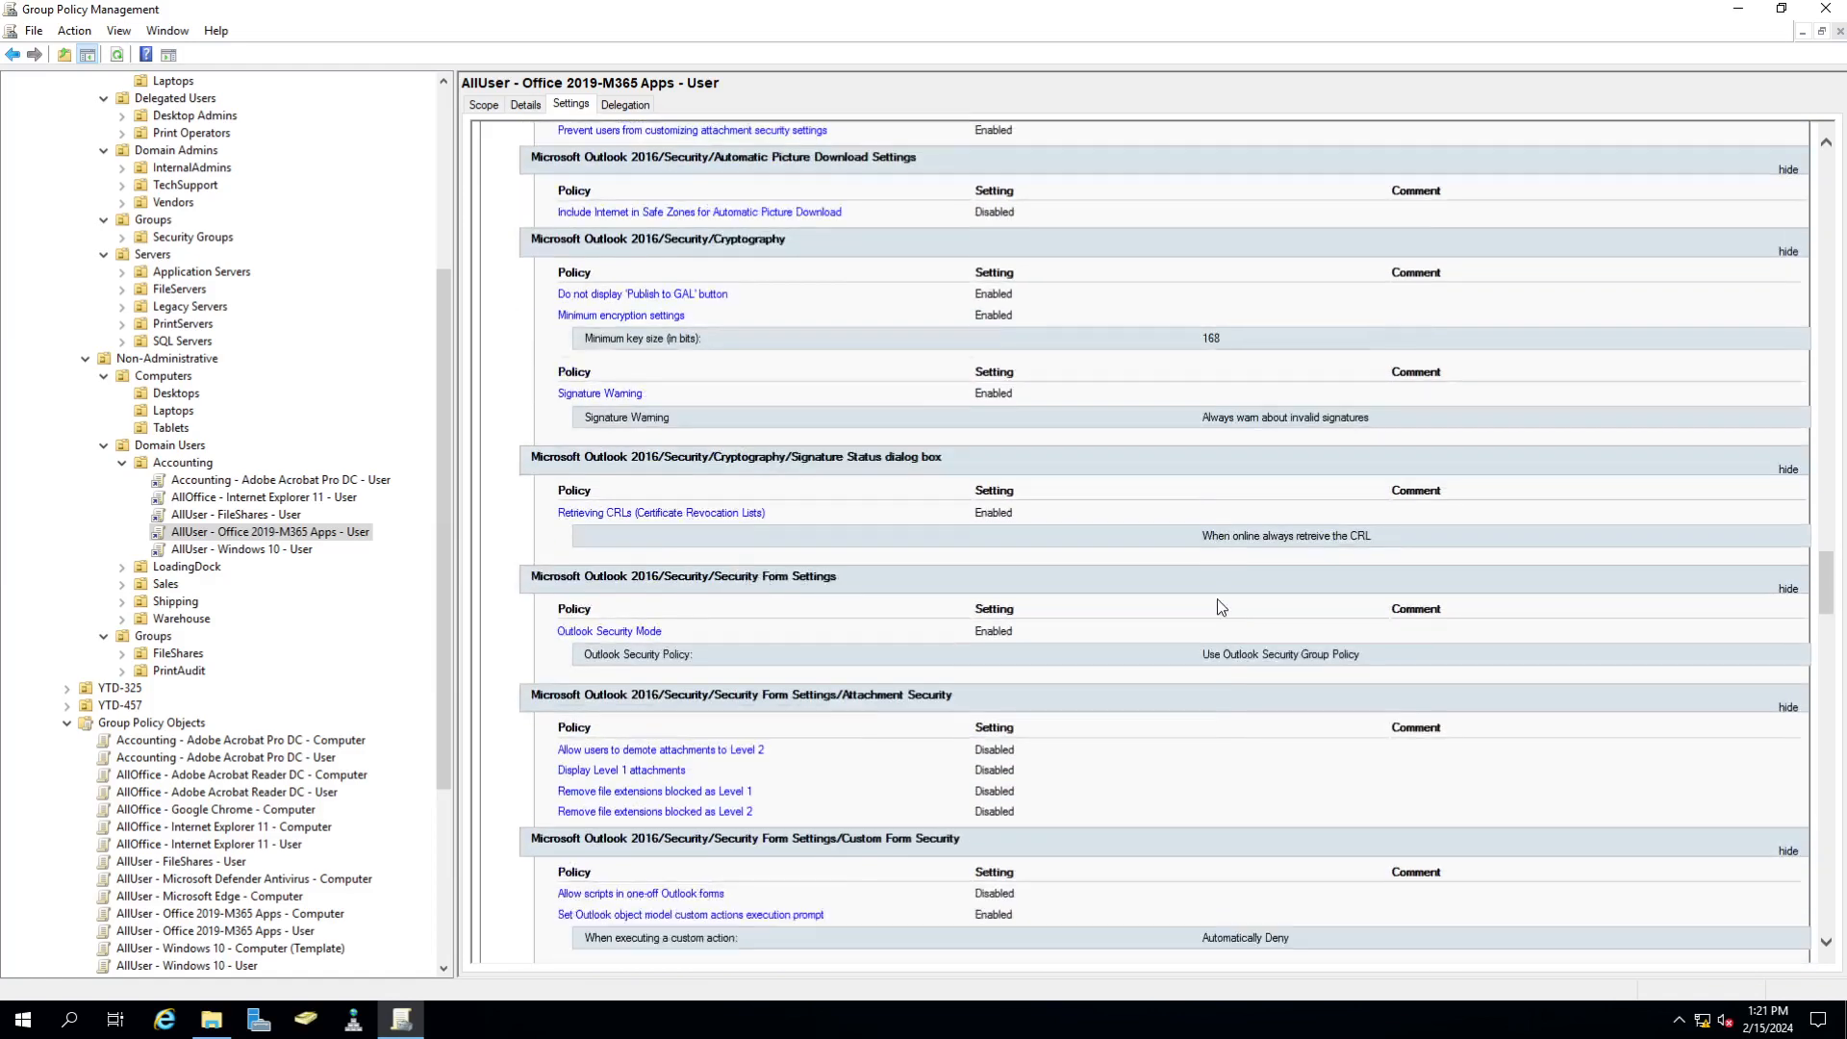
scroll(1218, 597, "down", 20)
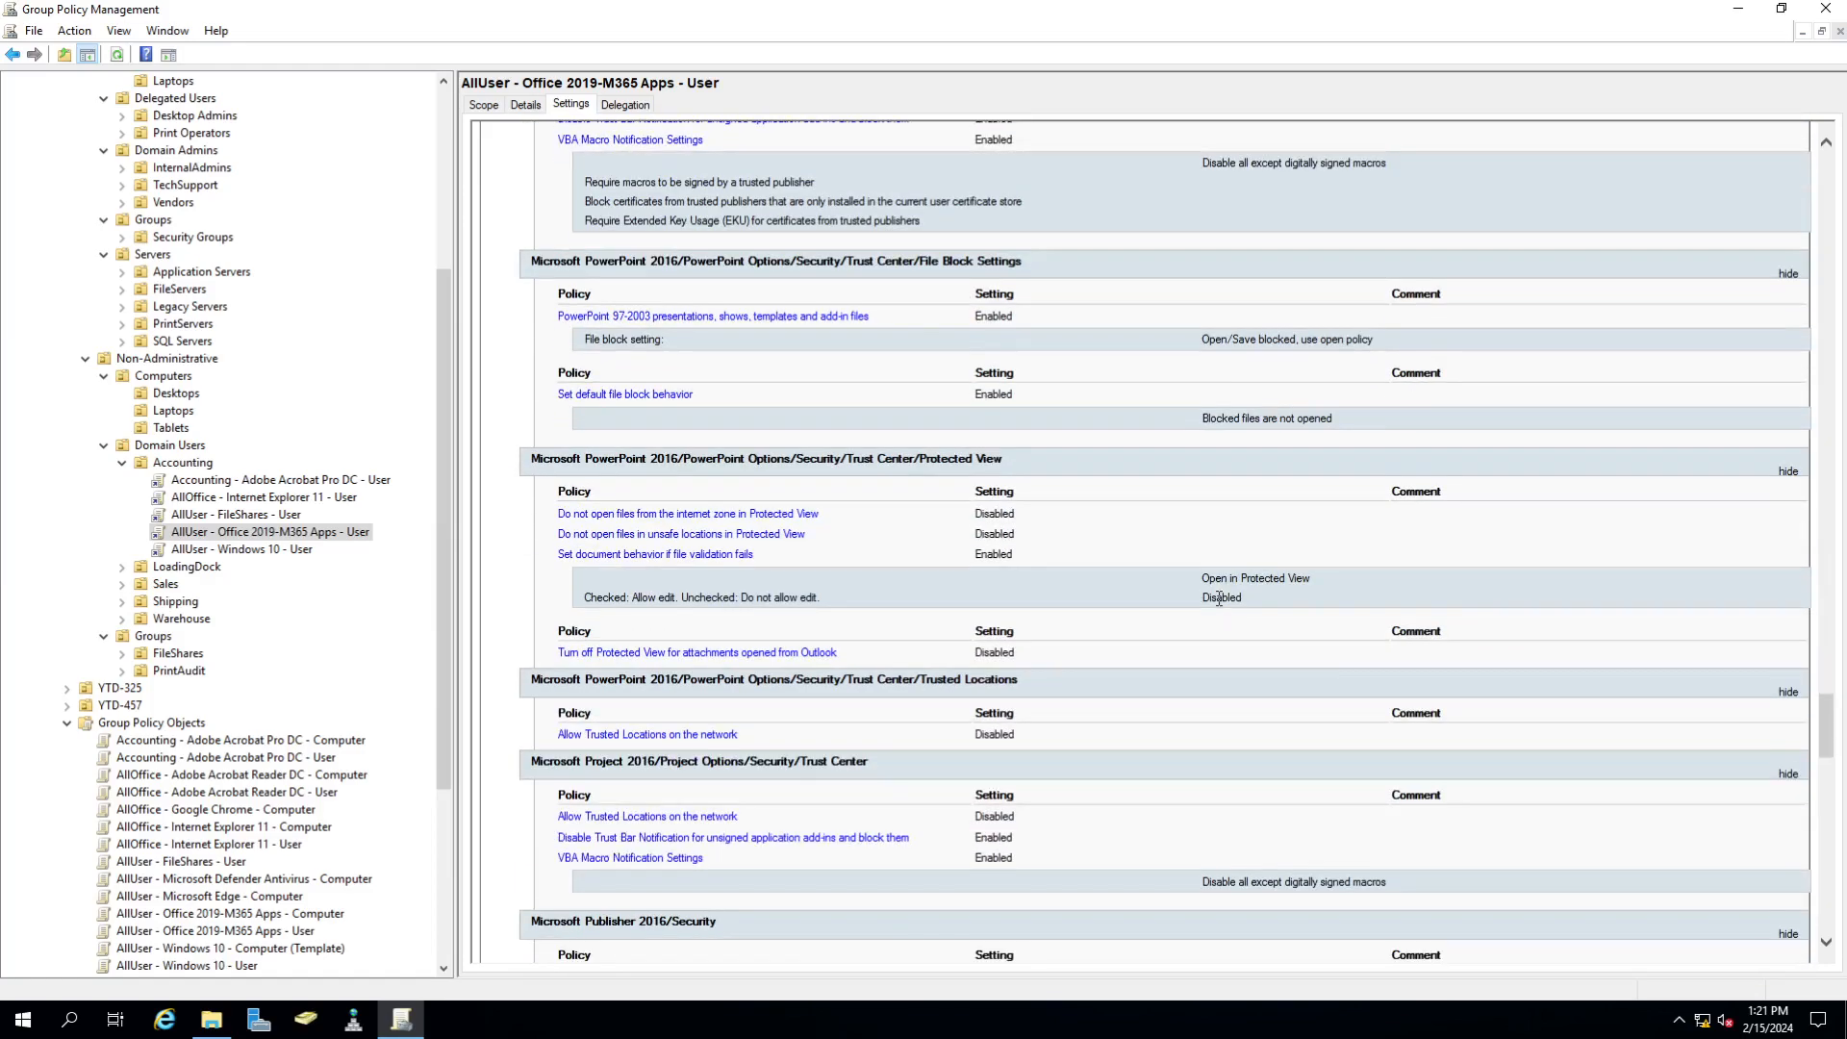
scroll(1218, 608, "down", 4)
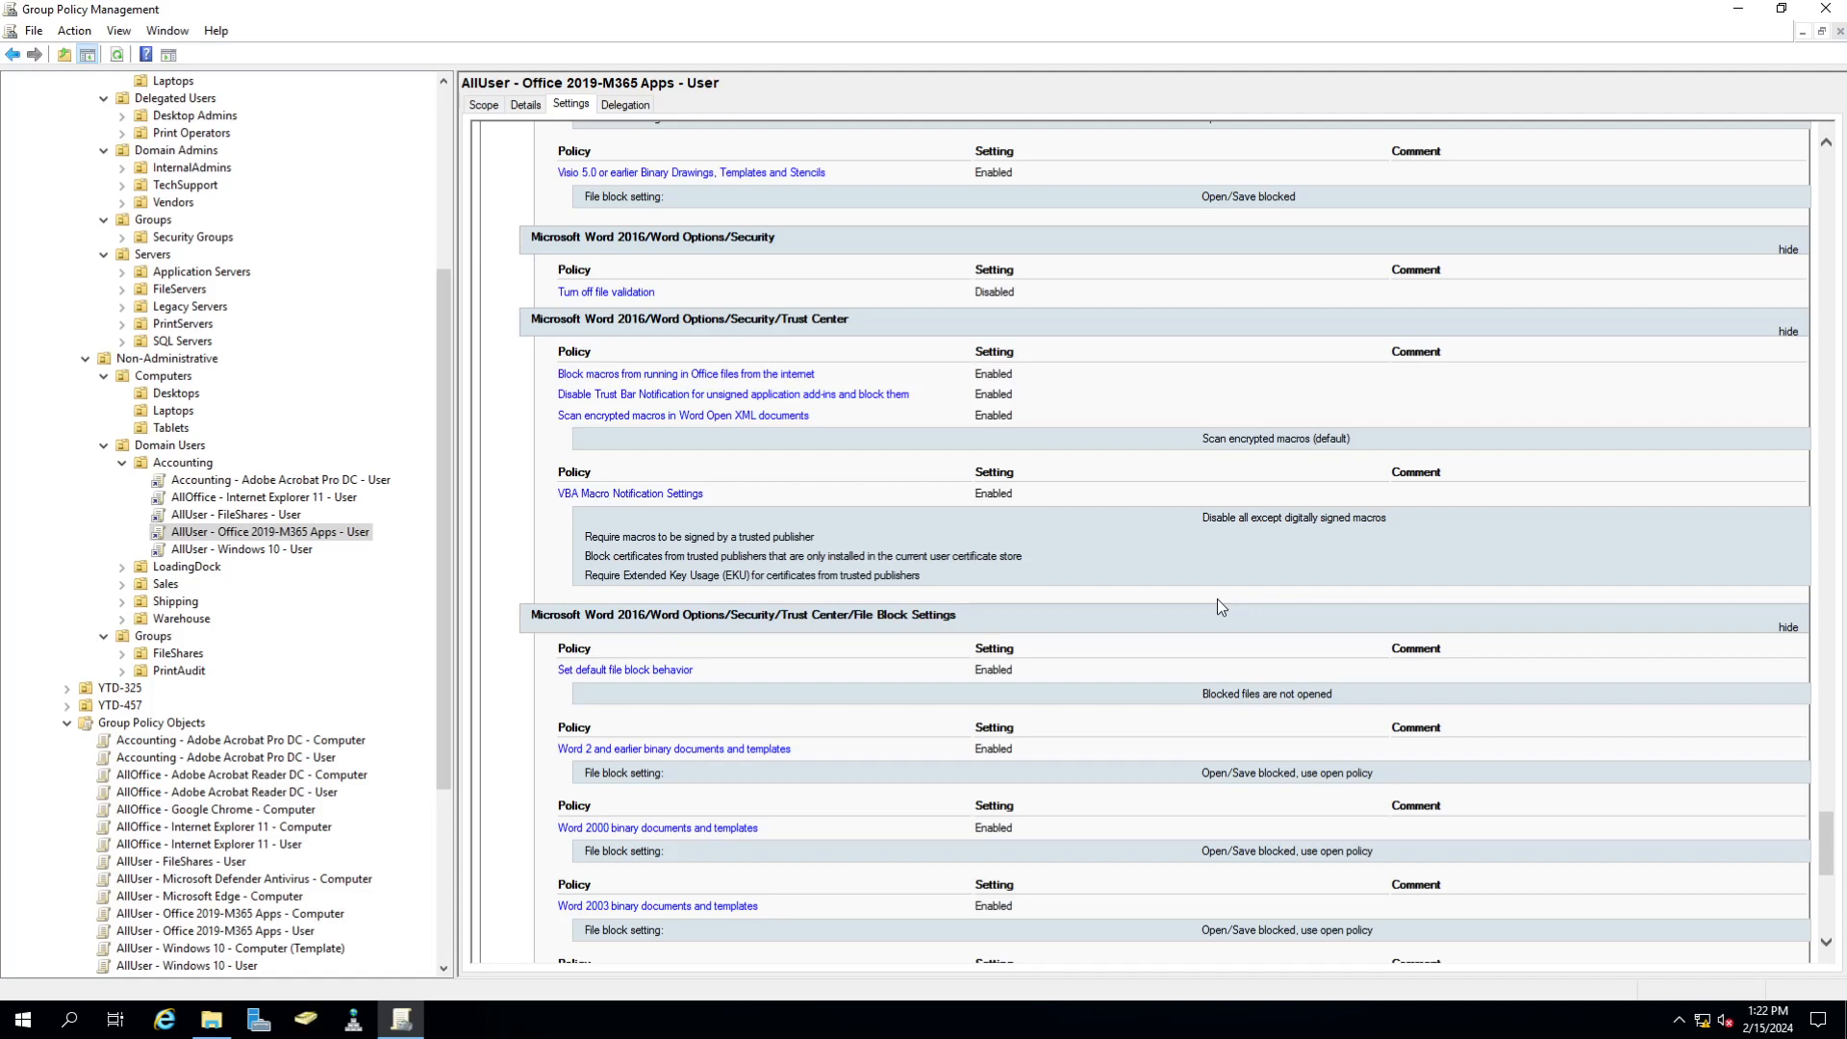
scroll(1216, 606, "down", 6)
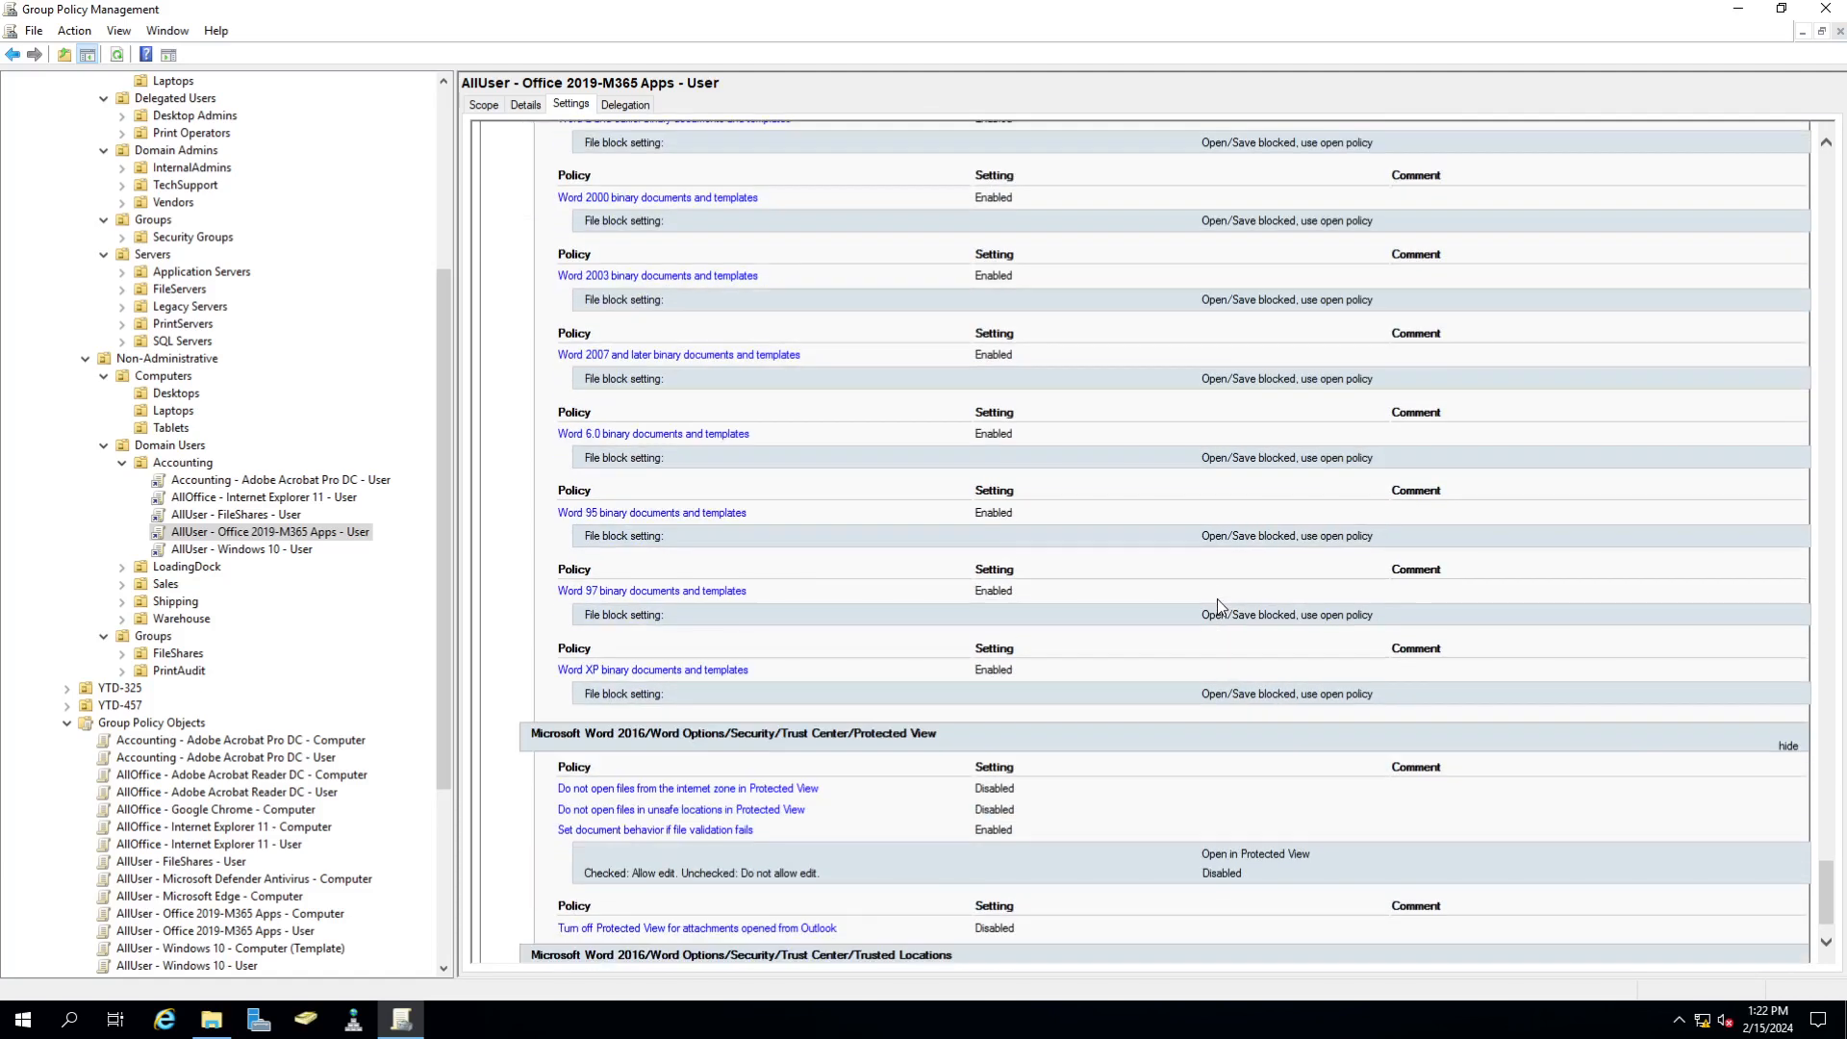
scroll(1059, 644, "up", 15)
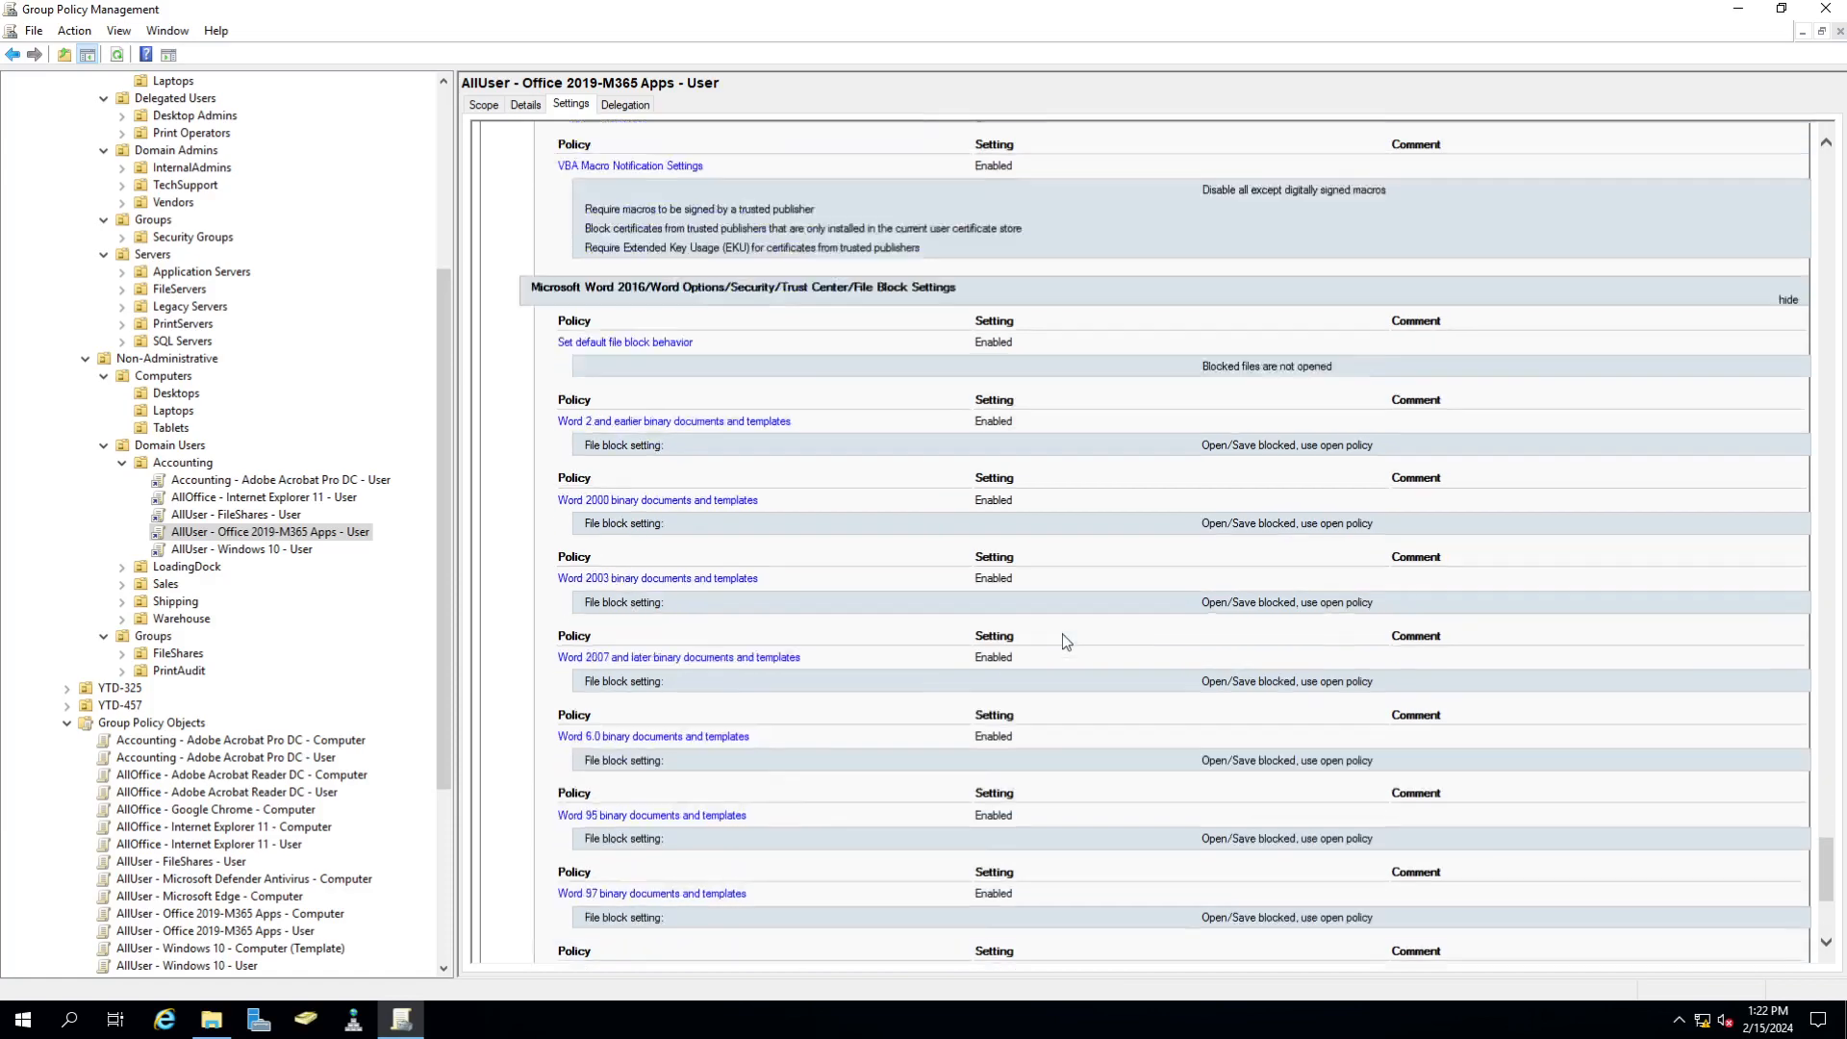
scroll(1062, 639, "up", 15)
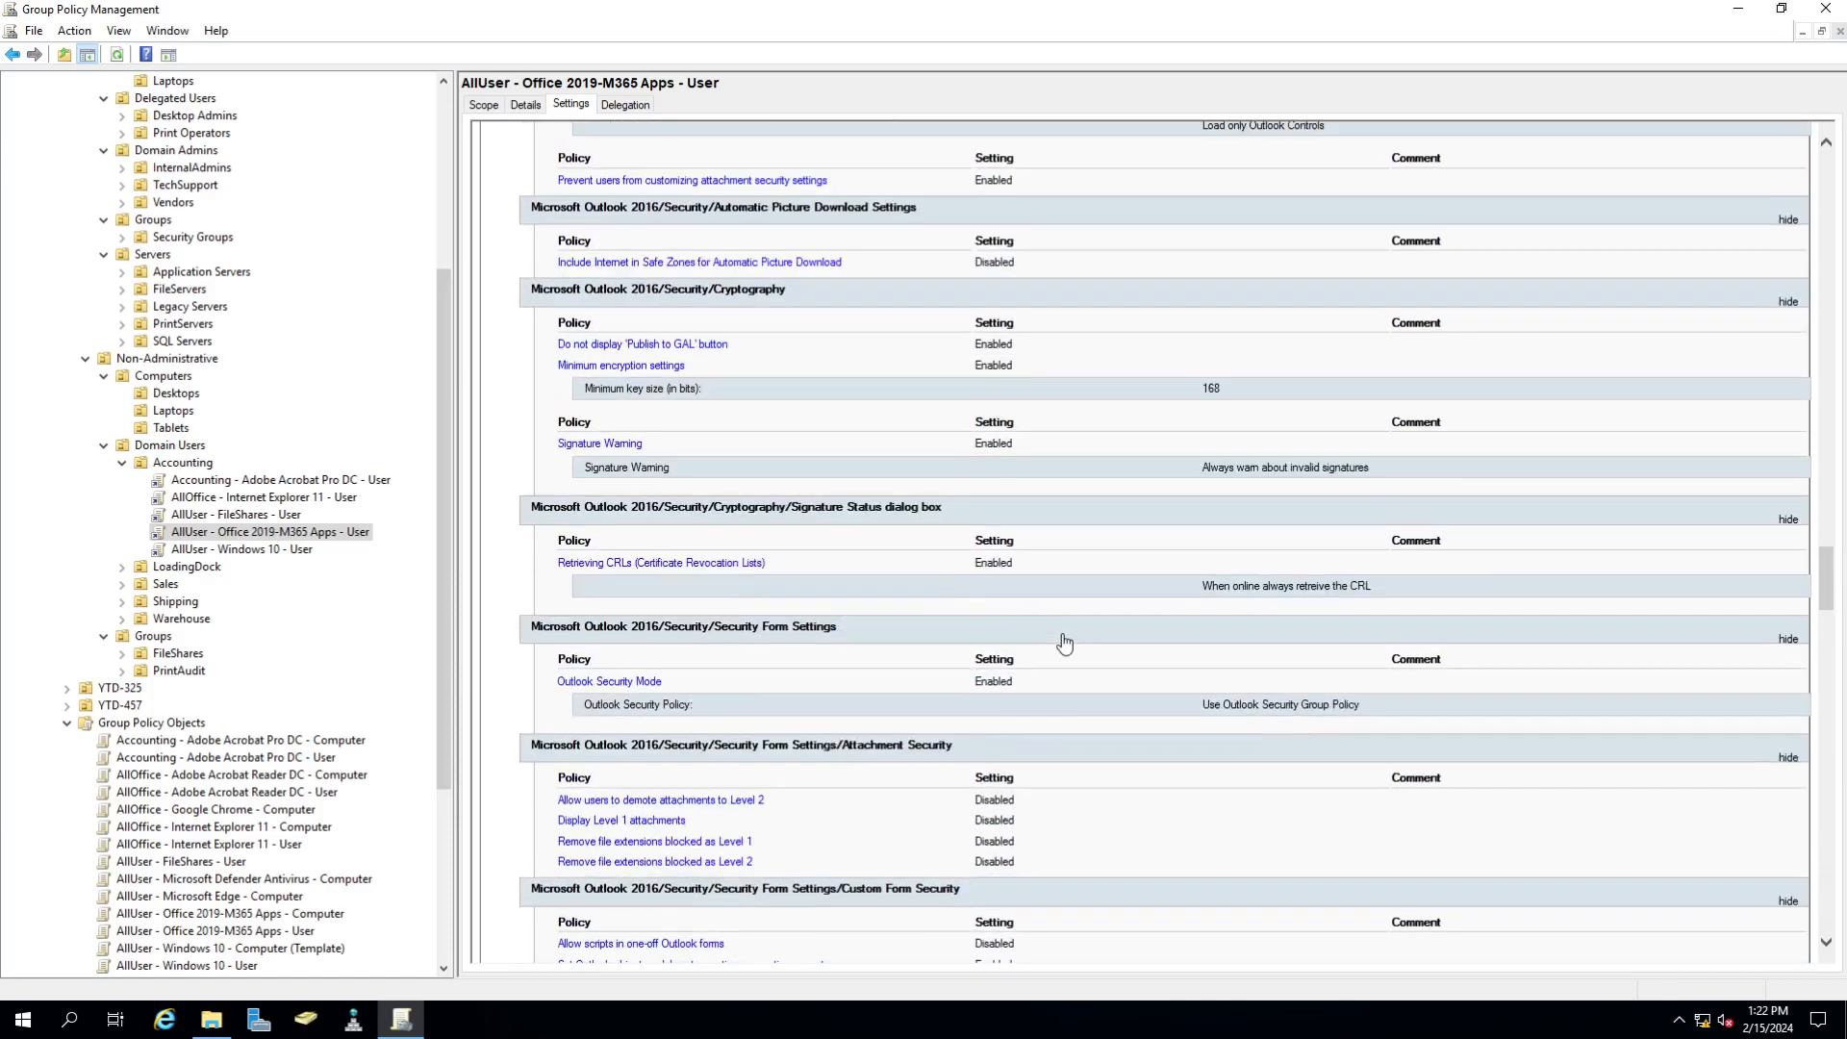
- Delete the "Accounting - Adobe Acrobat Pro DC - User" link from the Accounting OU, keeping the GPO itself
scroll(402, 717, "down", 6)
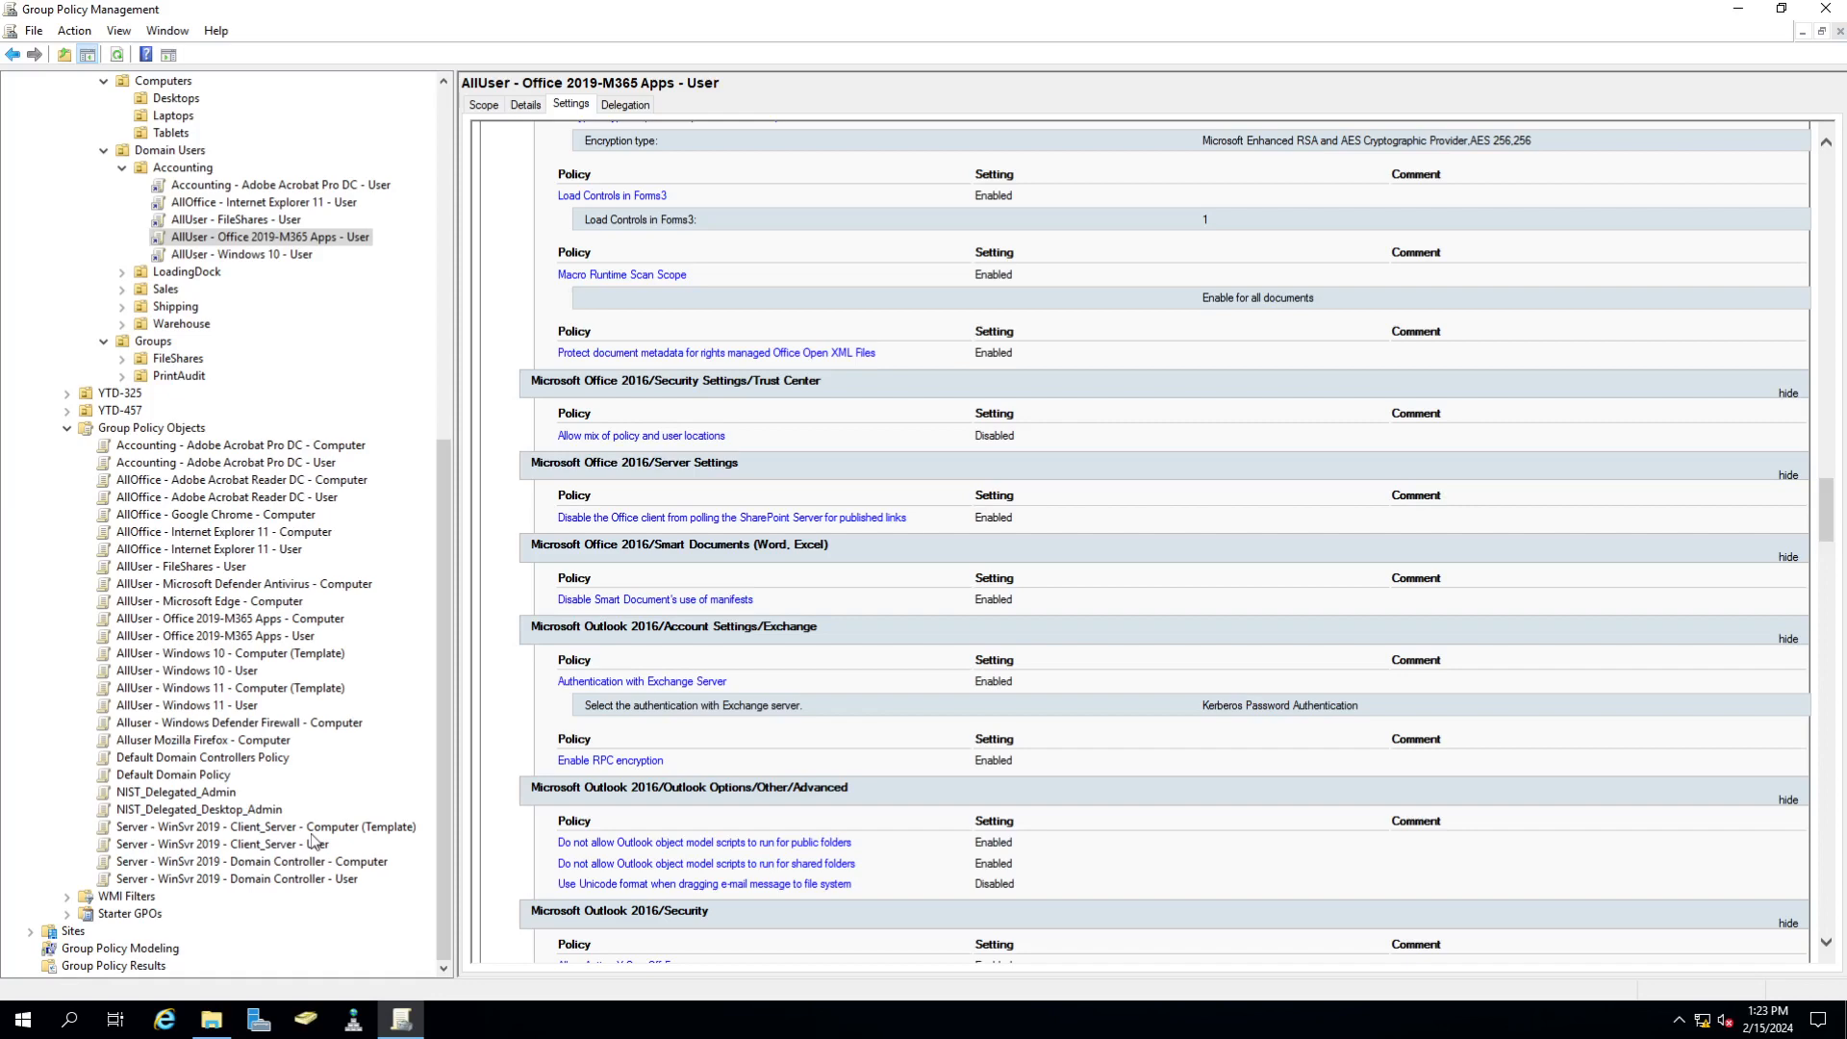
scroll(294, 683, "up", 12)
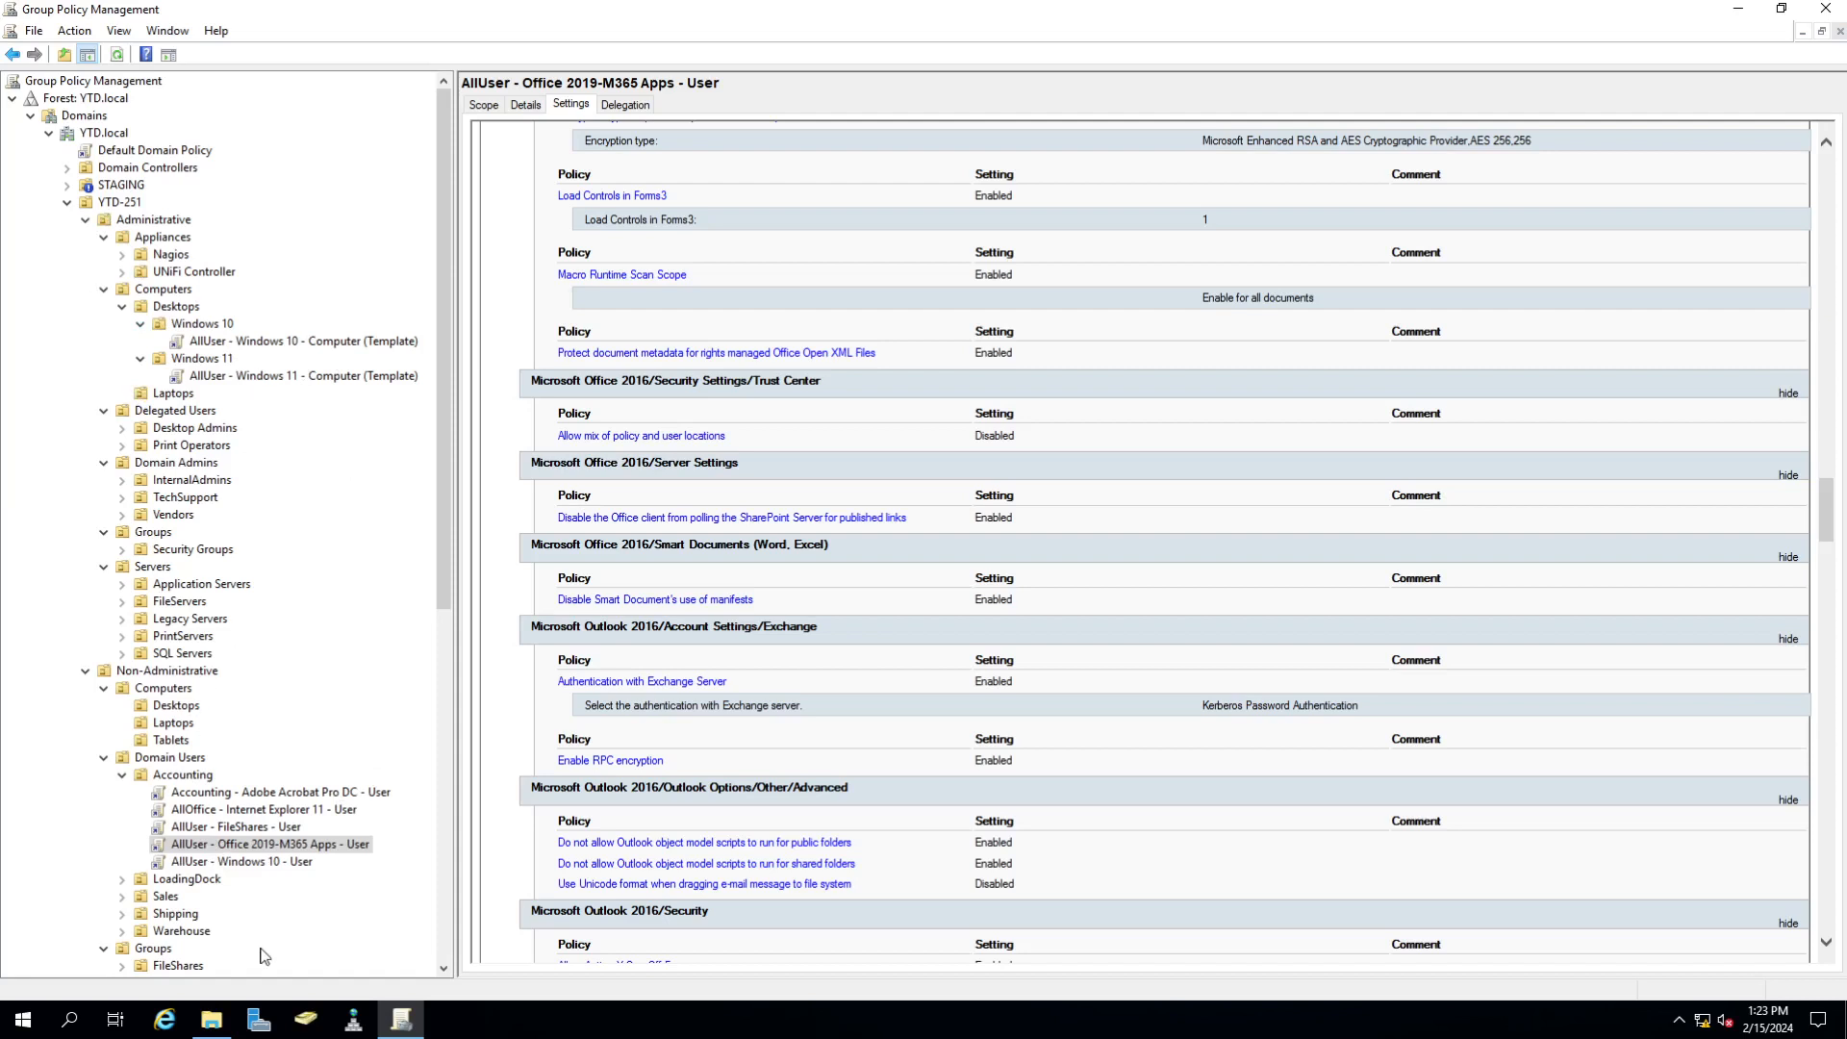
right_click(267, 794)
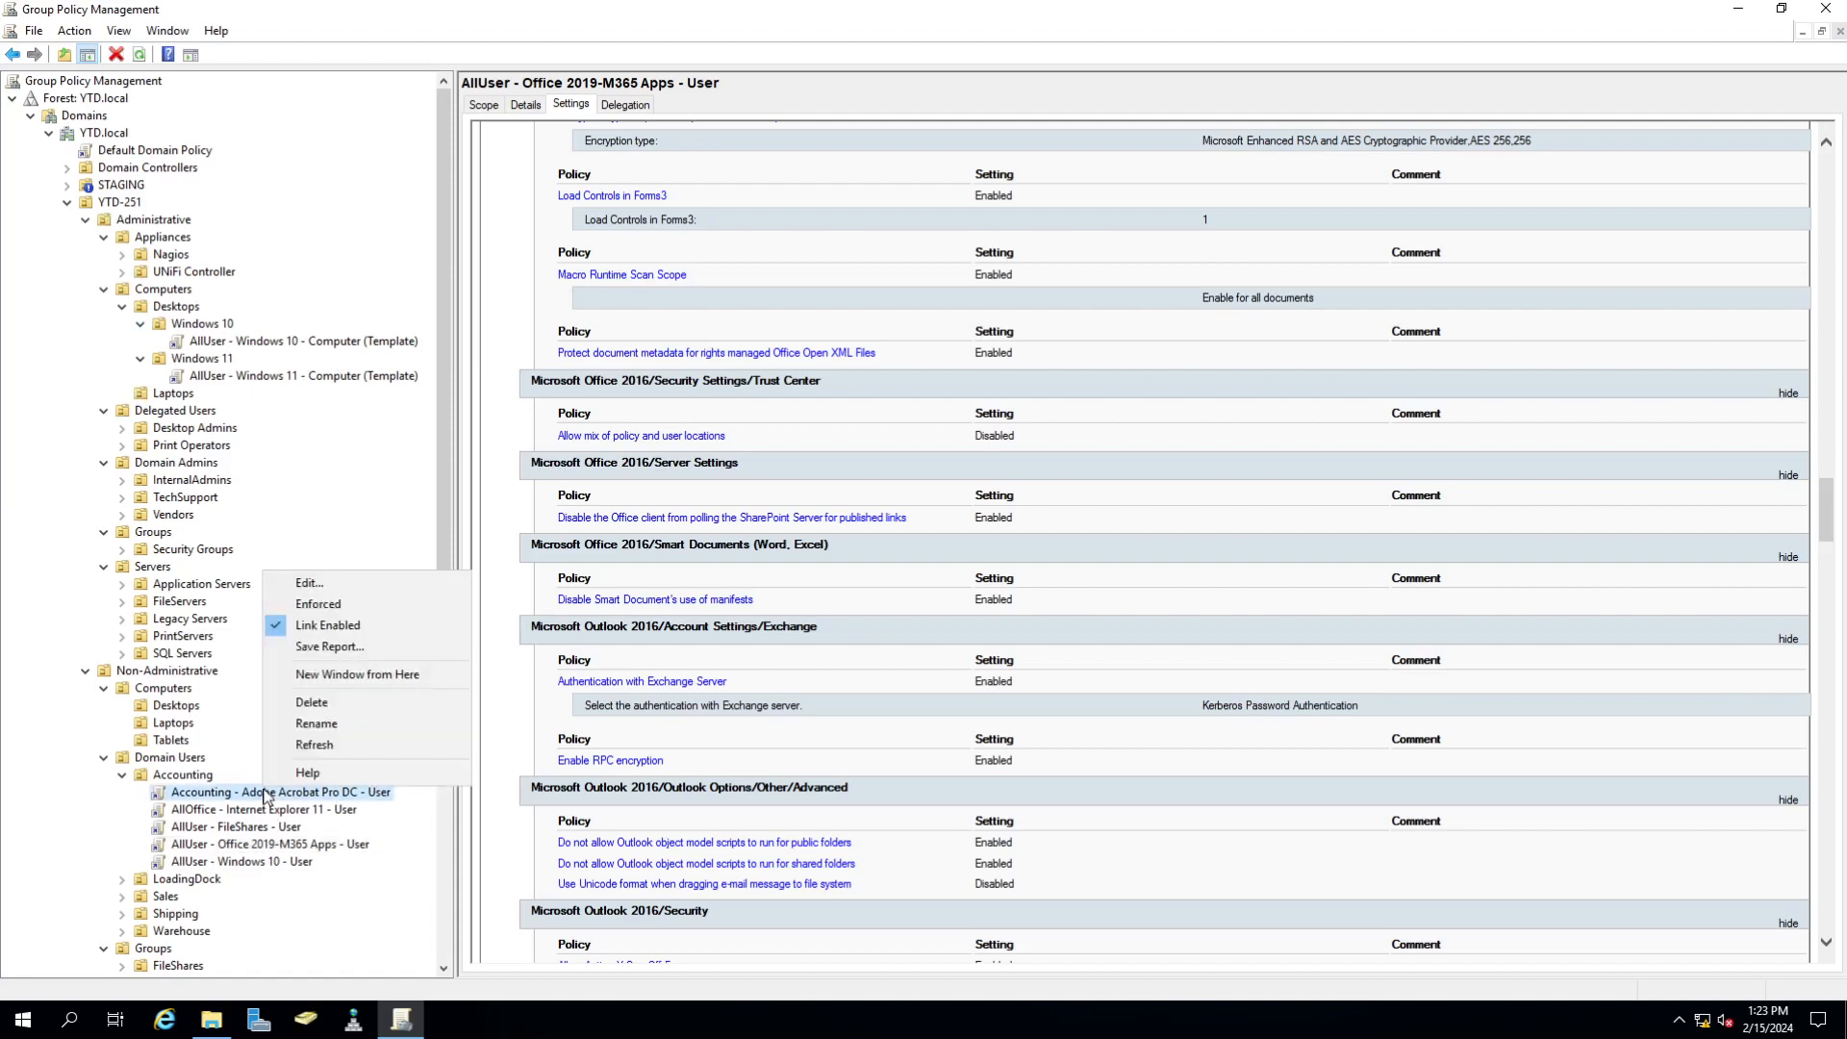
left_click(349, 709)
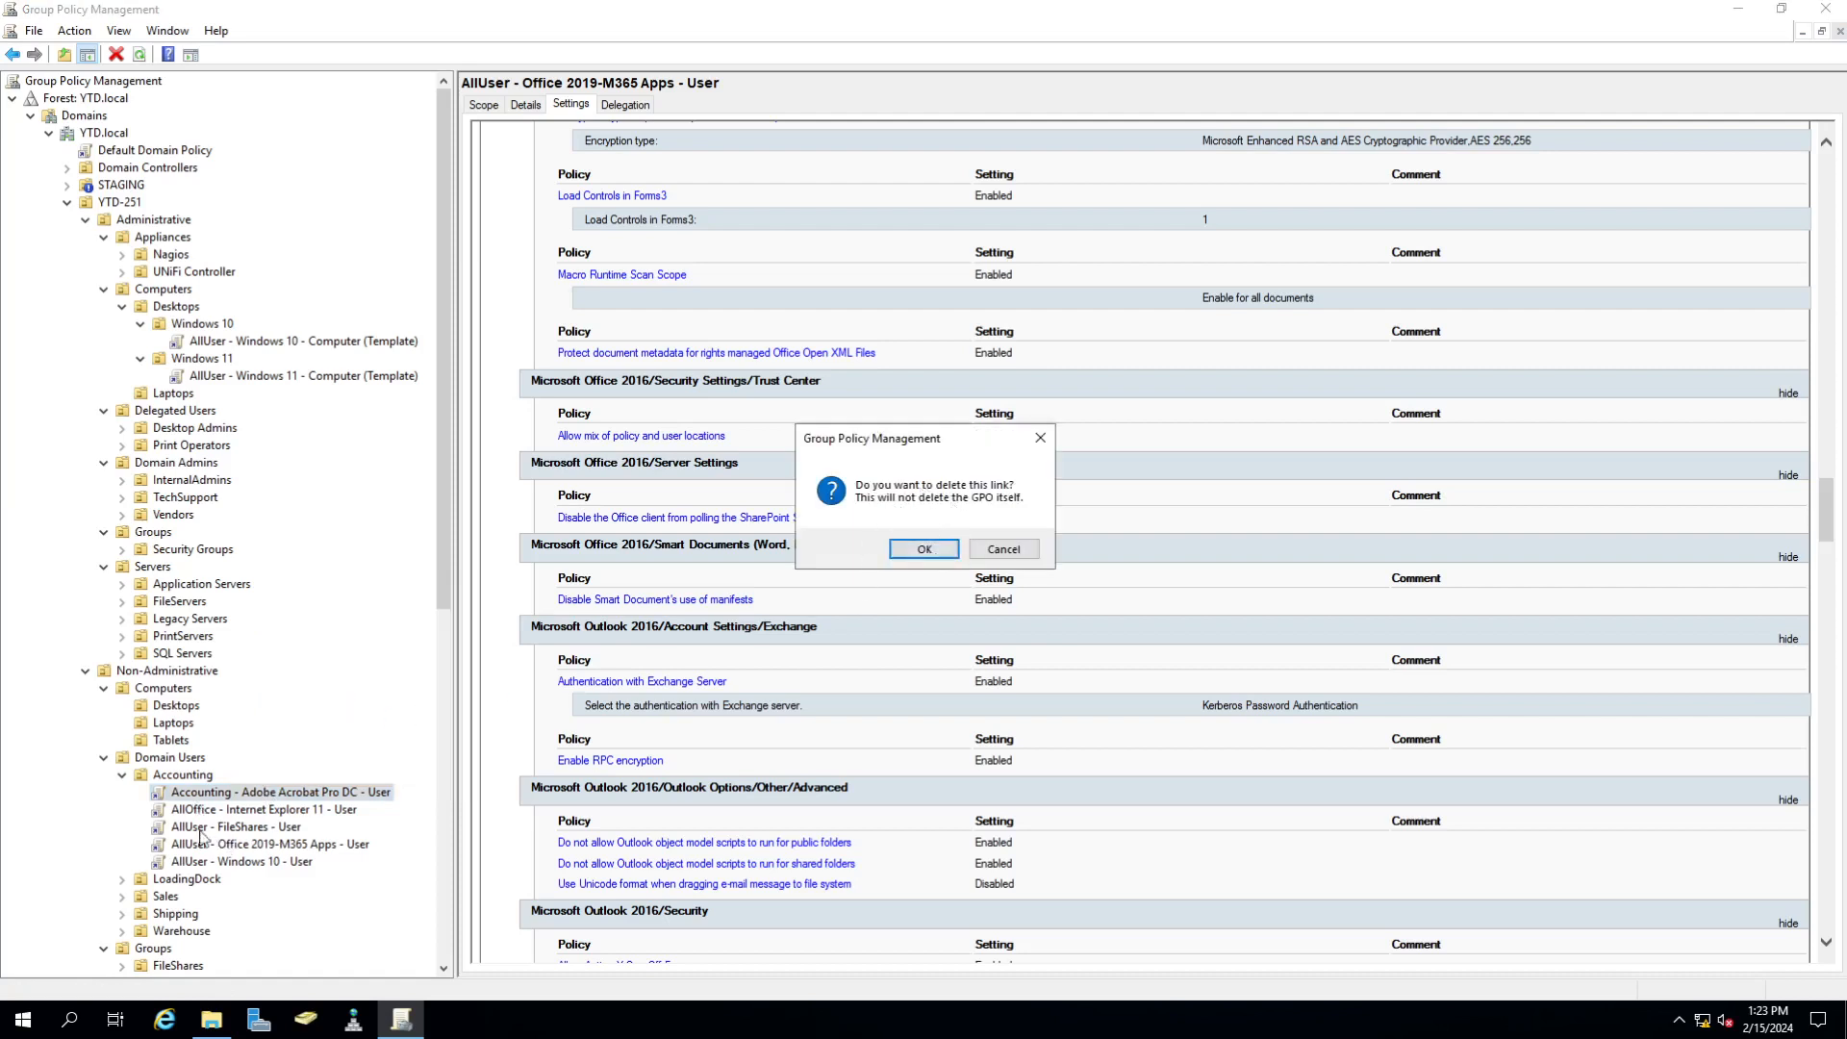
left_click(904, 549)
scroll(325, 769, "down", 3)
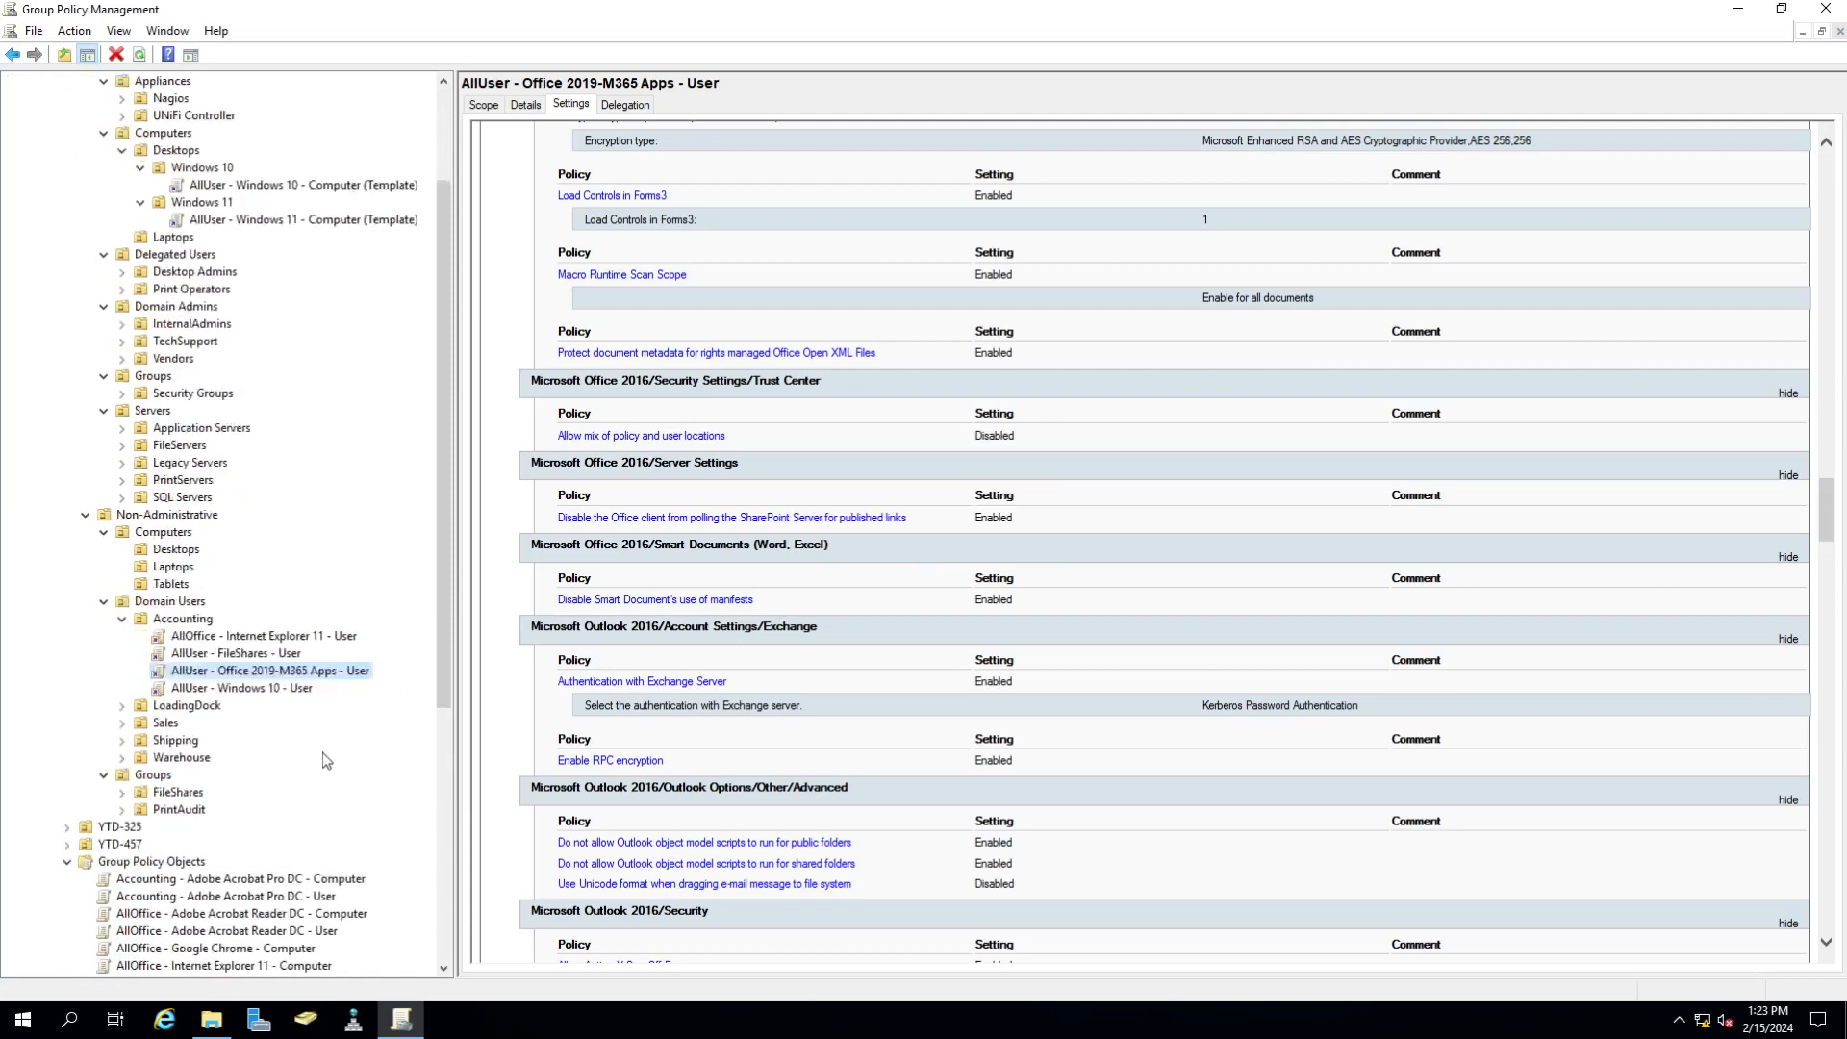
scroll(325, 760, "down", 3)
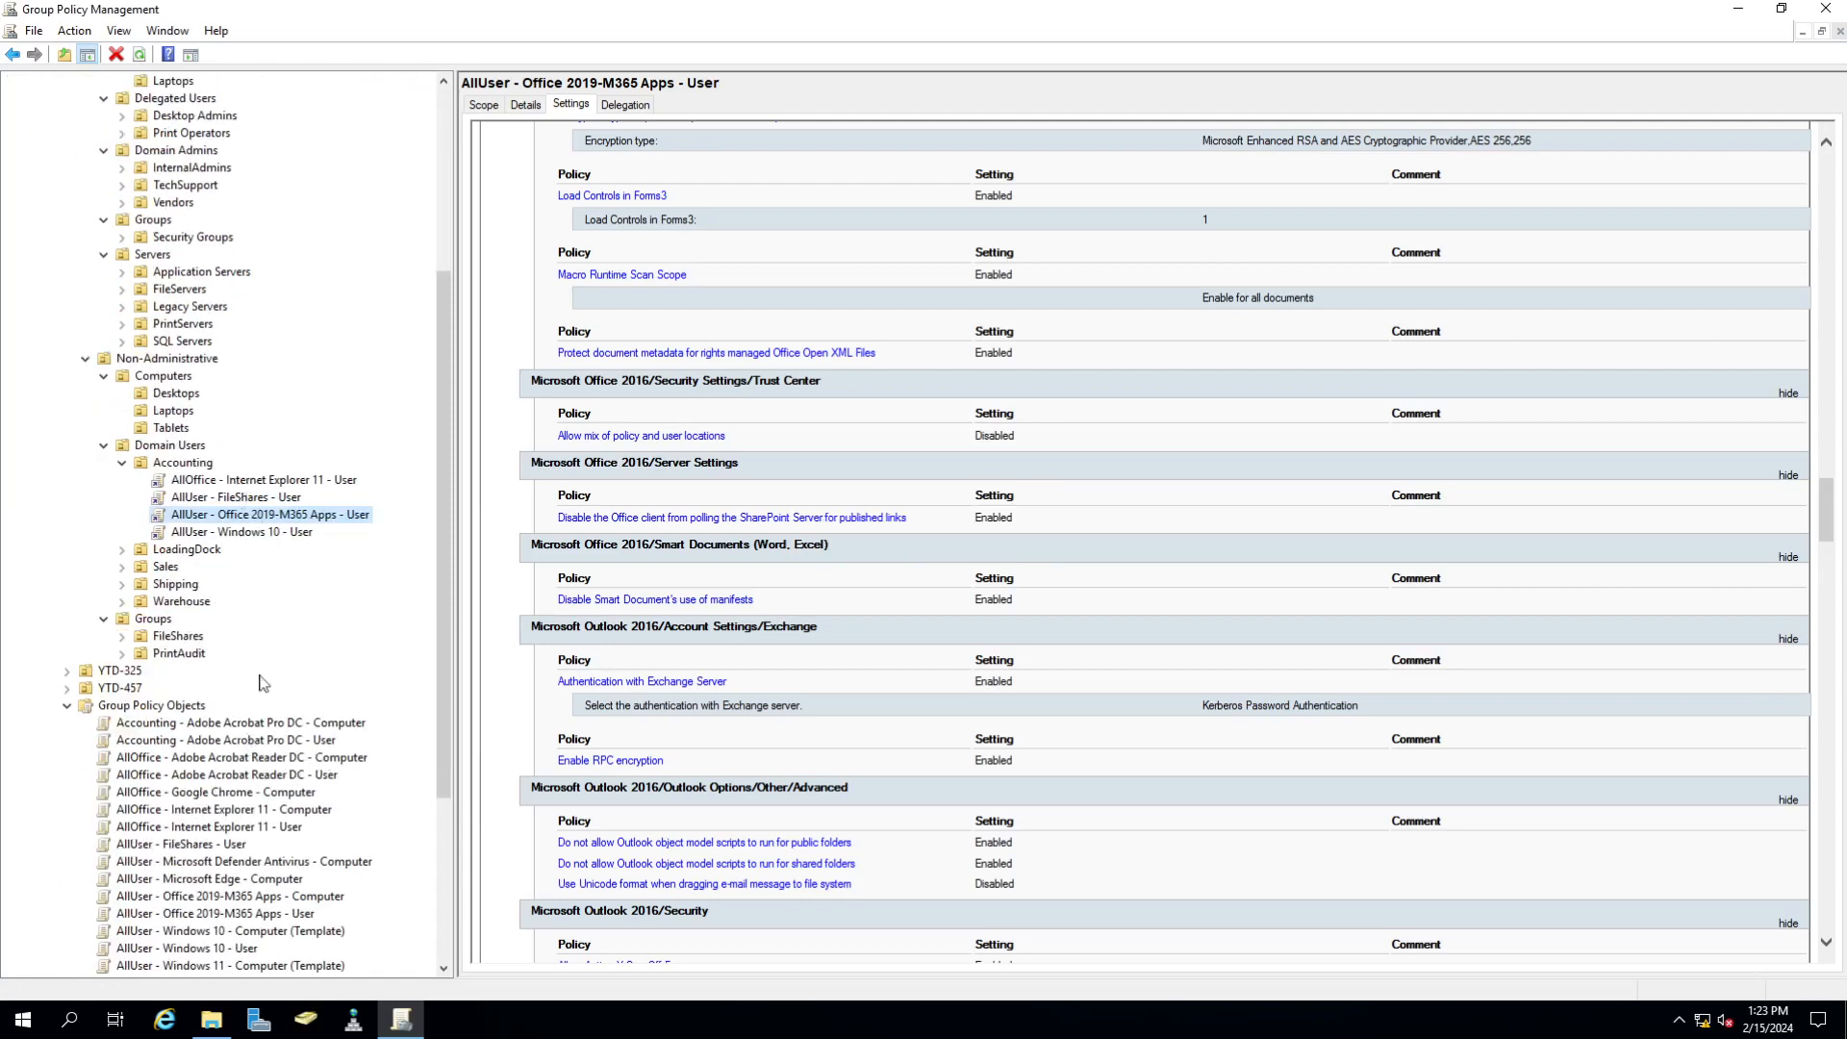
scroll(303, 780, "up", 2)
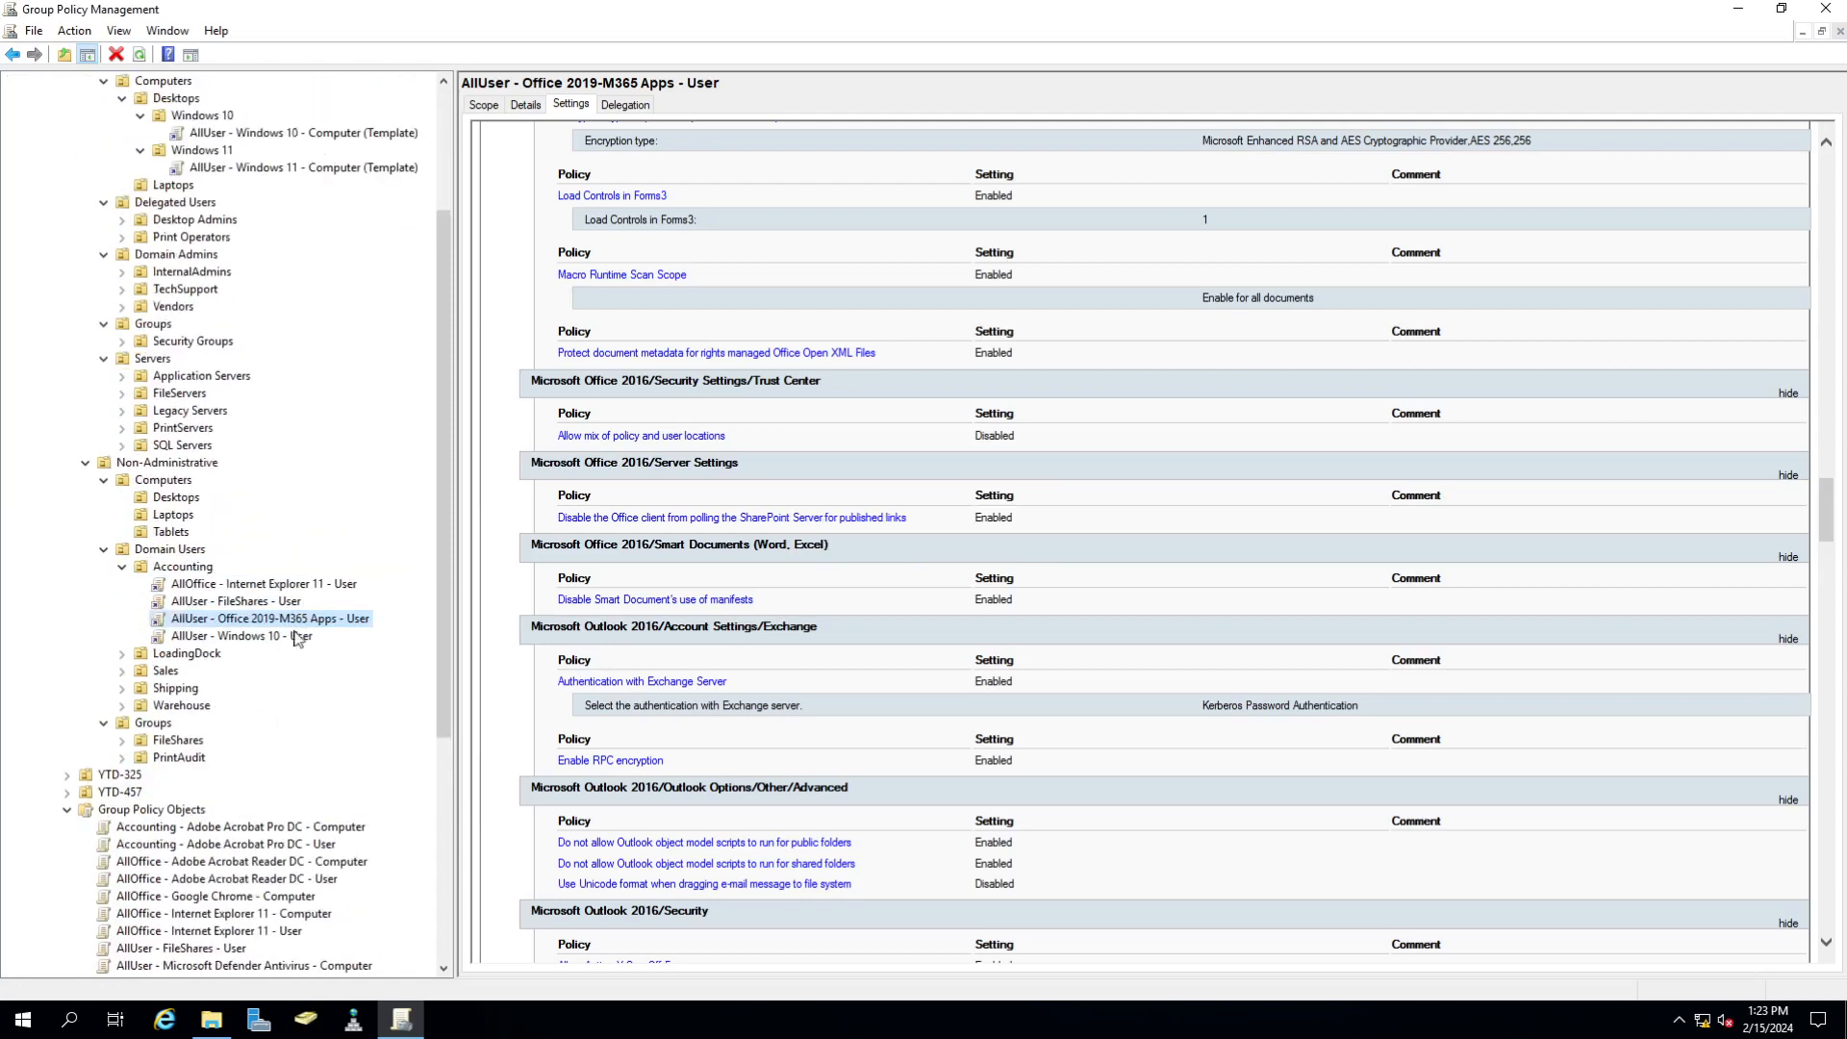